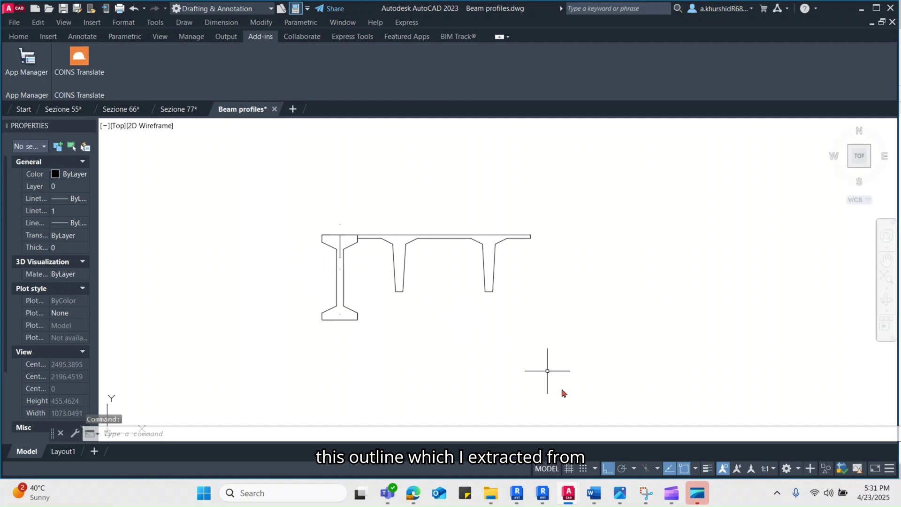
Step: Switch from AutoCAD to the browser, examine the TT 42-55-70 section drawing on the Martini Prefabbricati page, and return to Revit
left_click(864, 9)
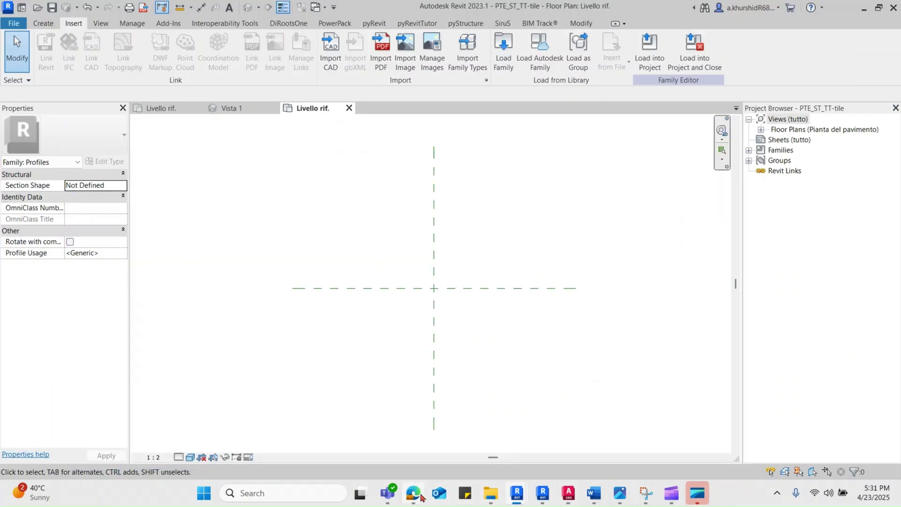
left_click(414, 494)
scroll(285, 232, "down", 10)
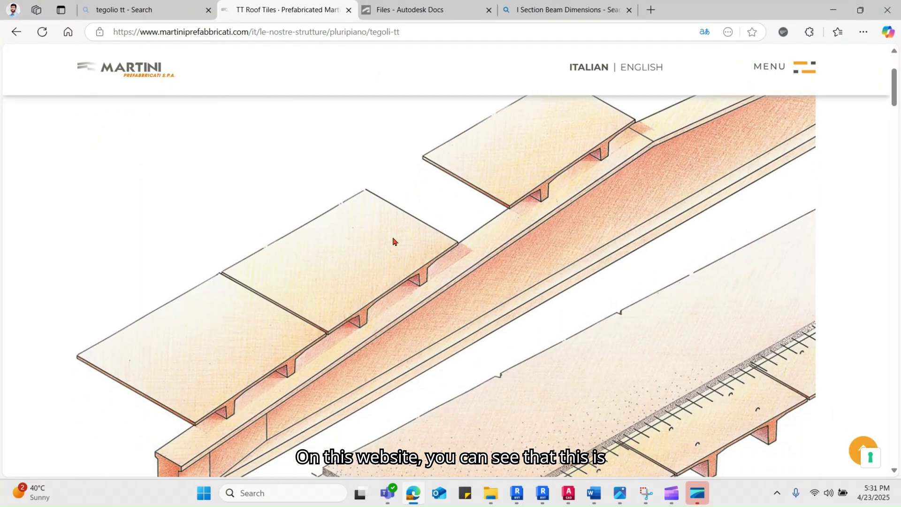
scroll(369, 270, "down", 12)
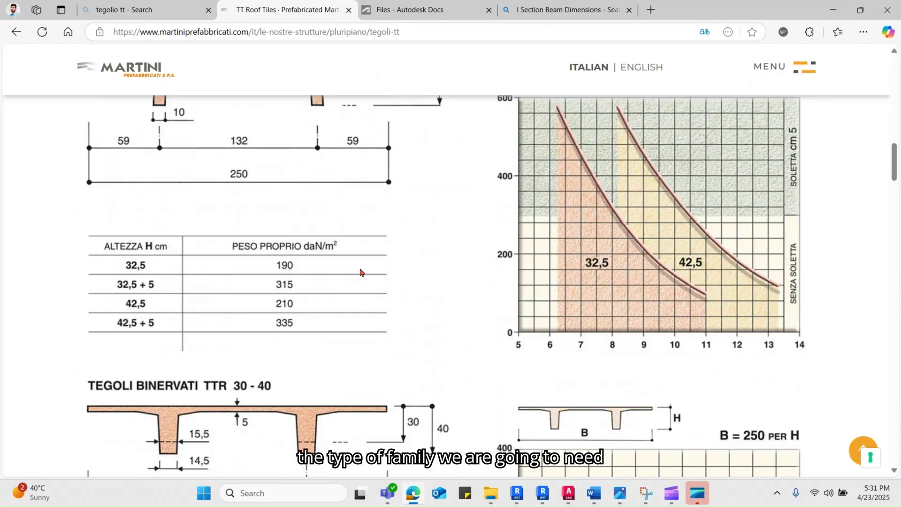
scroll(345, 288, "down", 14)
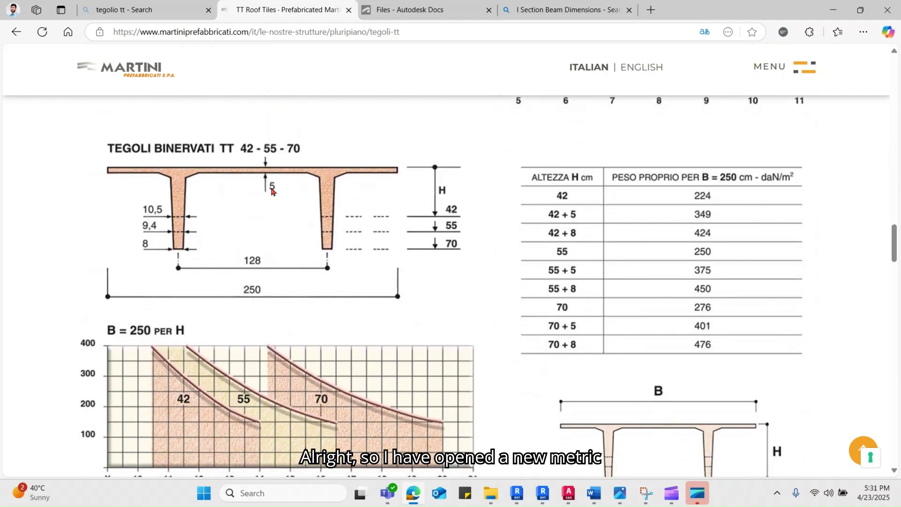
left_click(833, 12)
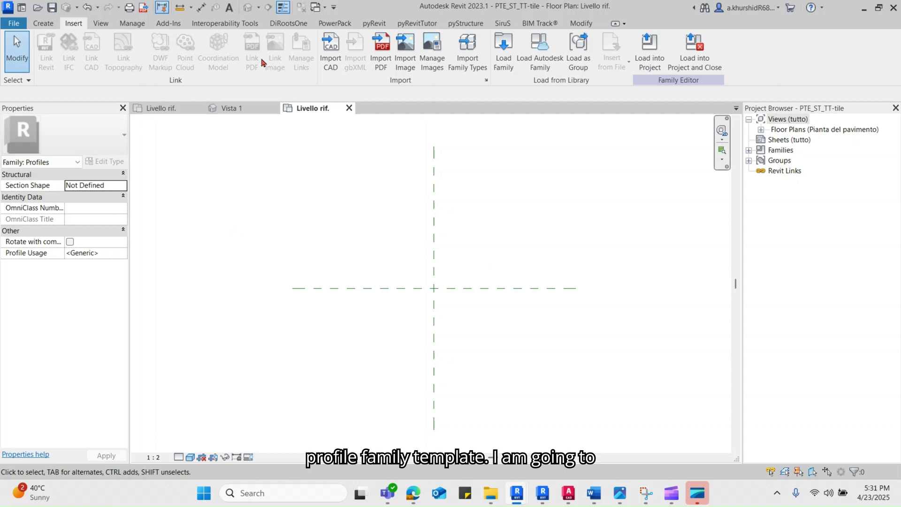
Step: Import Beam profiles.dwg into the current view with Manual - Origin positioning and place it near the centre reference planes
left_click(328, 59)
left_click(281, 131)
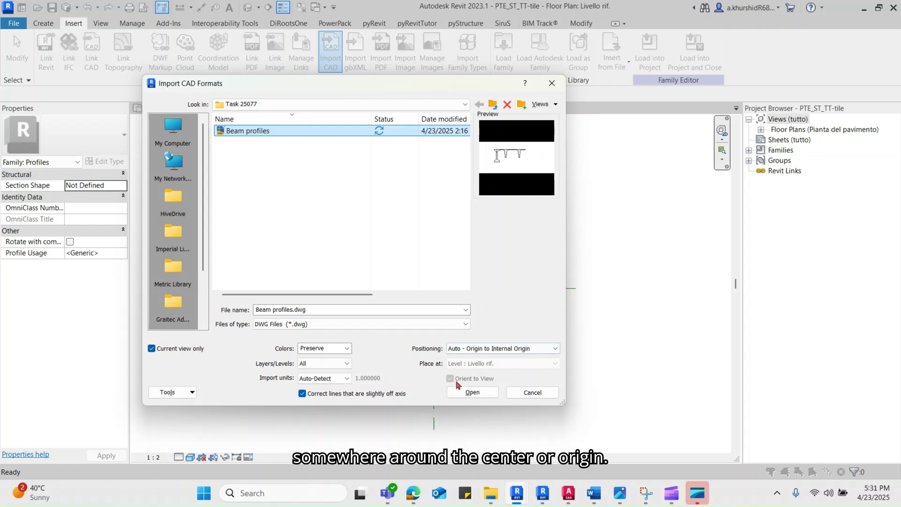
left_click(480, 350)
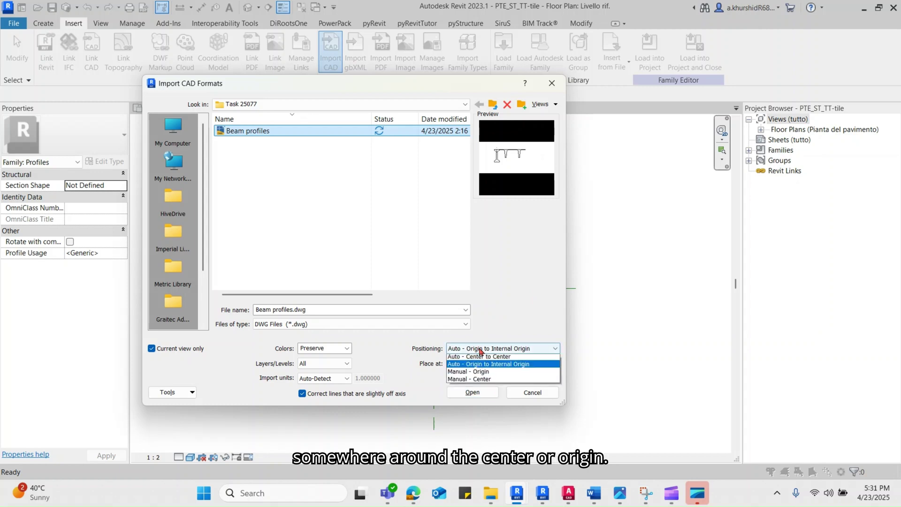
left_click(477, 381)
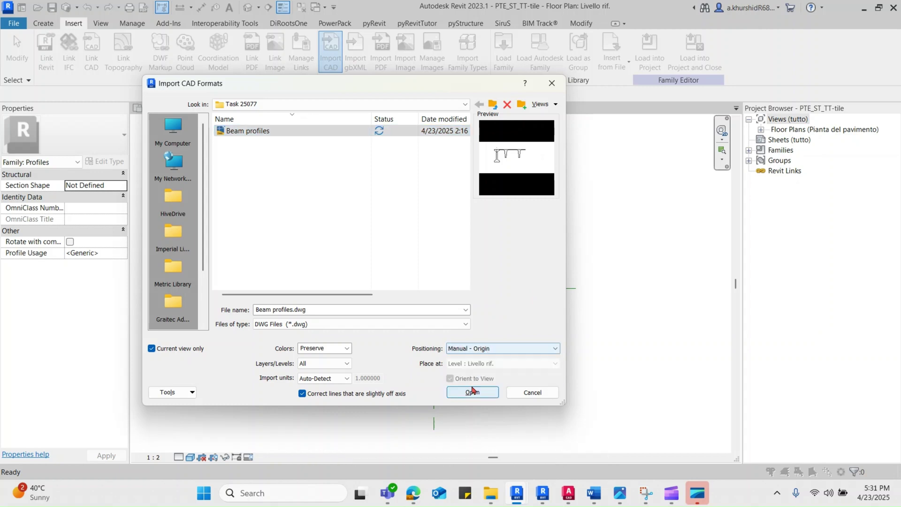
left_click(472, 392)
scroll(407, 335, "down", 4)
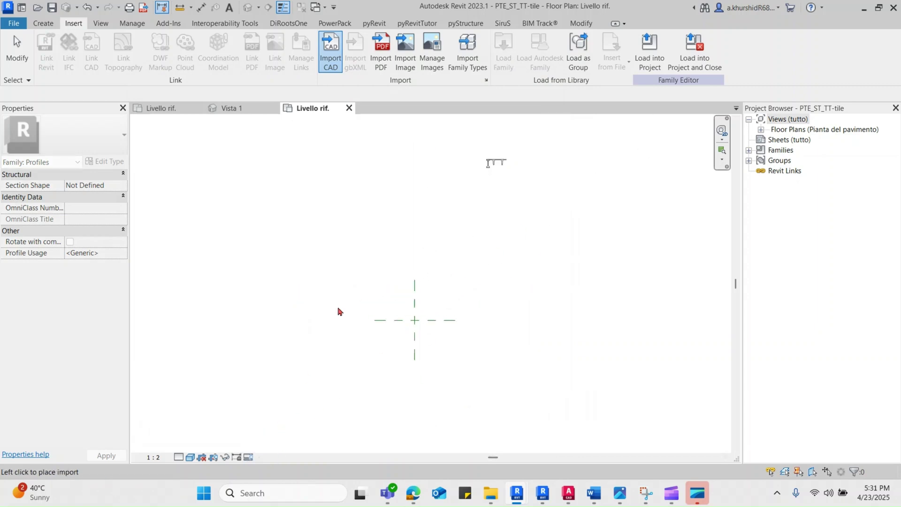
scroll(422, 298, "up", 5)
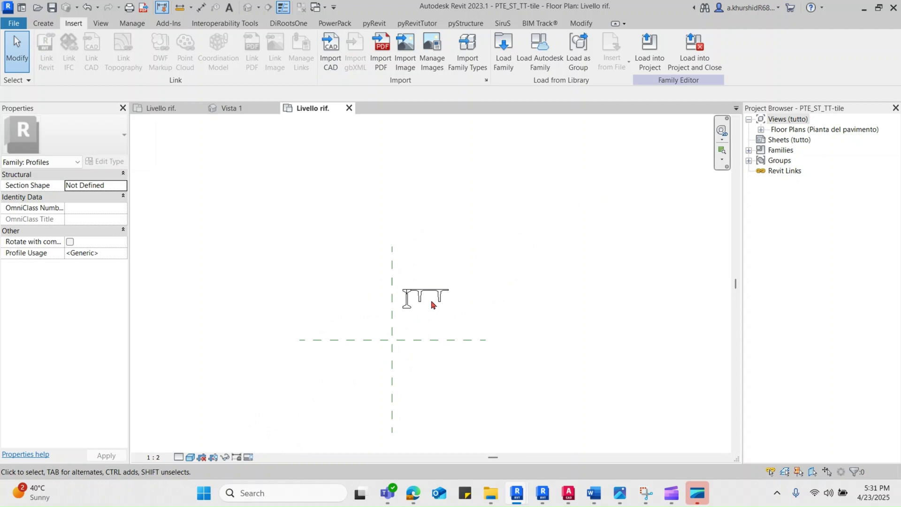
Step: Move the imported drawing beside the vertical centre reference plane, with the double-T outline clear of that plane
left_click(418, 280)
left_click_drag(417, 280, 344, 345)
scroll(271, 442, "up", 3)
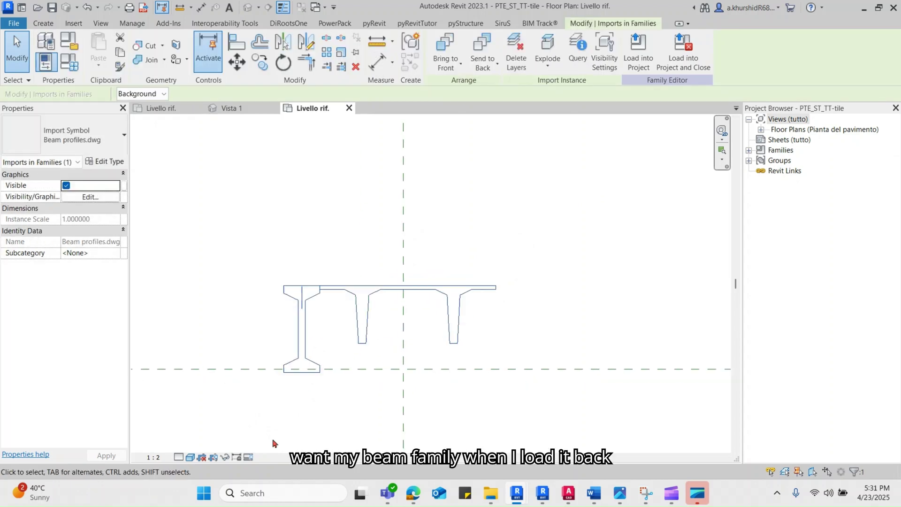
scroll(403, 367, "up", 2)
left_click(402, 366)
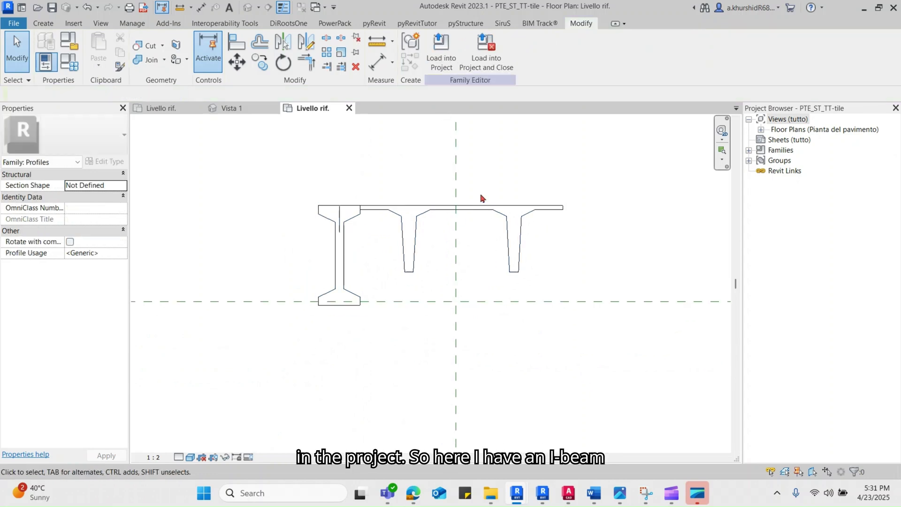
left_click(480, 208)
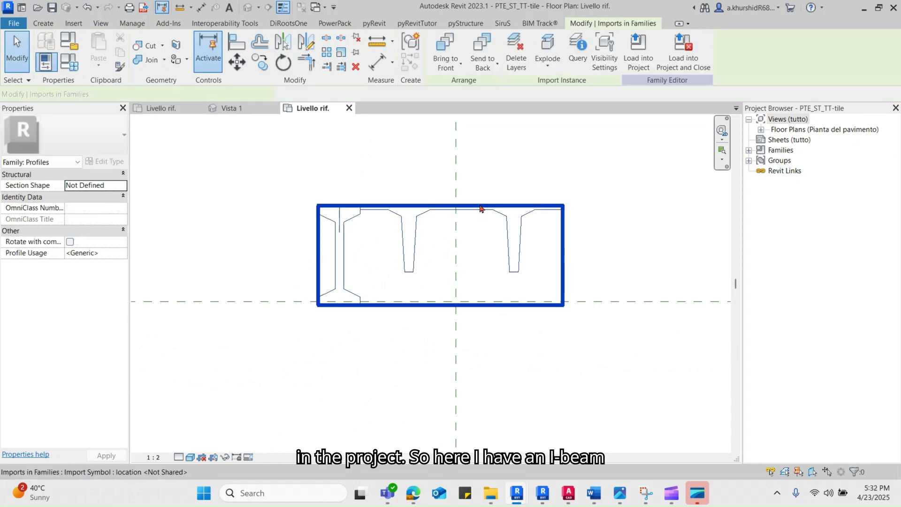
left_click_drag(502, 211, 600, 209)
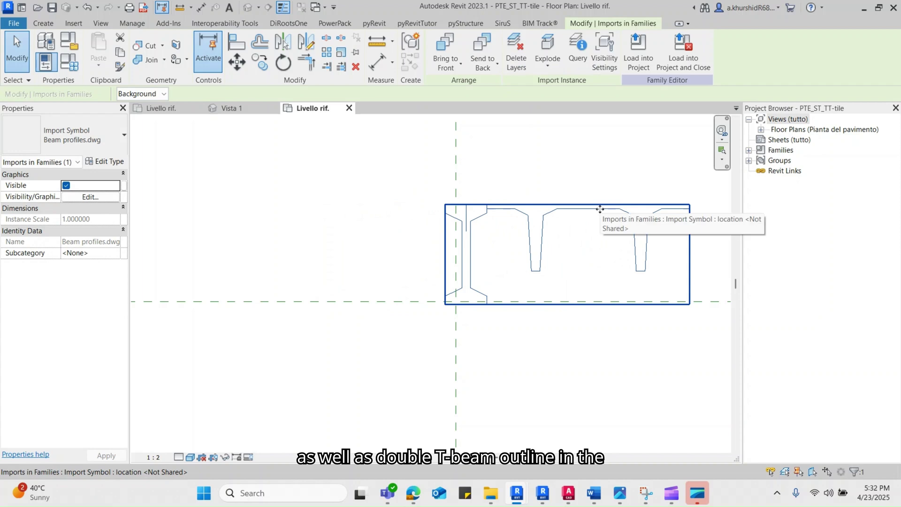
Step: Draw a vertical helper line through the middle of the double-T flange, about 65 long and extending above the flange
key("l")
key("i")
left_click(589, 208)
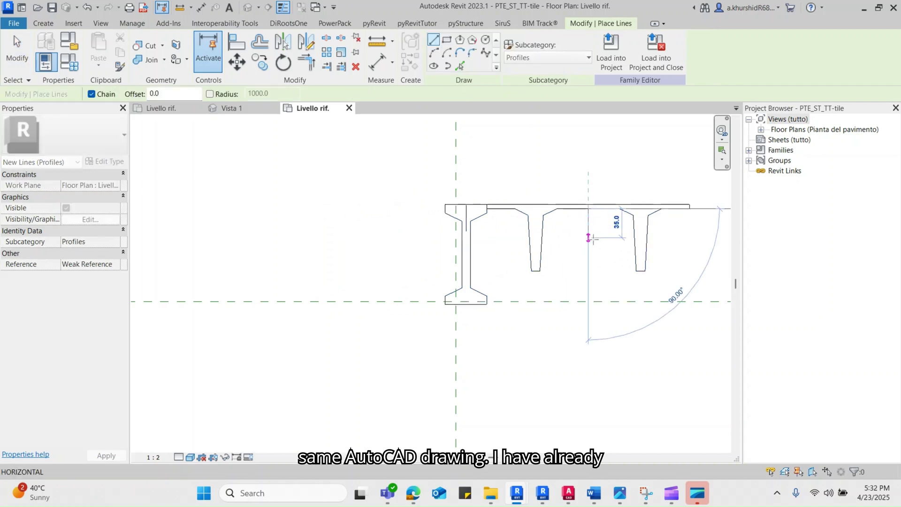
left_click(589, 238)
key("Escape")
key("Escape")
left_click(590, 225)
left_click_drag(588, 208, 588, 184)
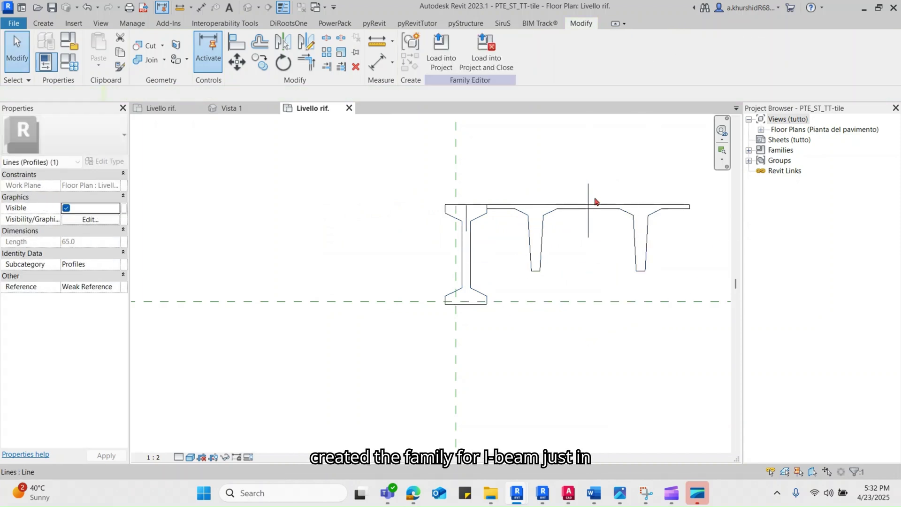
Step: Move the import and helper line together so the line lands on the vertical centre reference plane, and delete the helper line
left_click(590, 196)
left_click(589, 192, "ctrl")
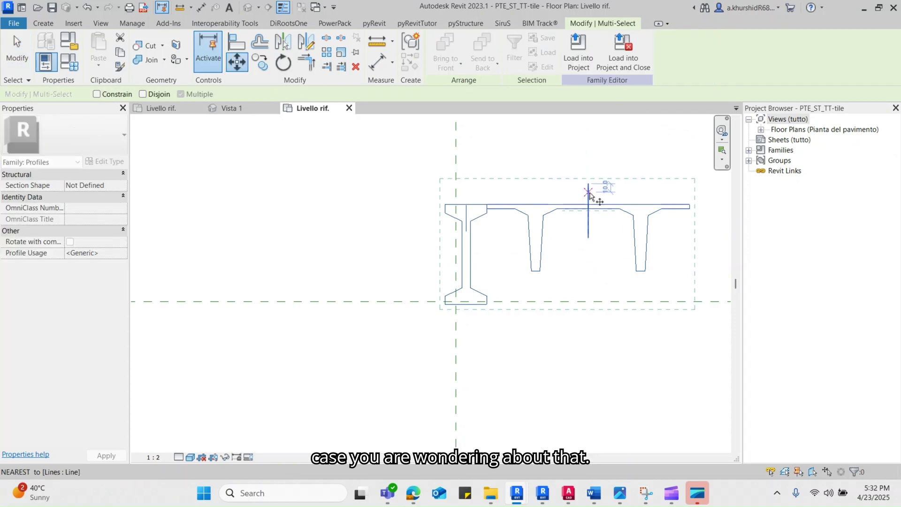
left_click_drag(538, 192, 472, 205)
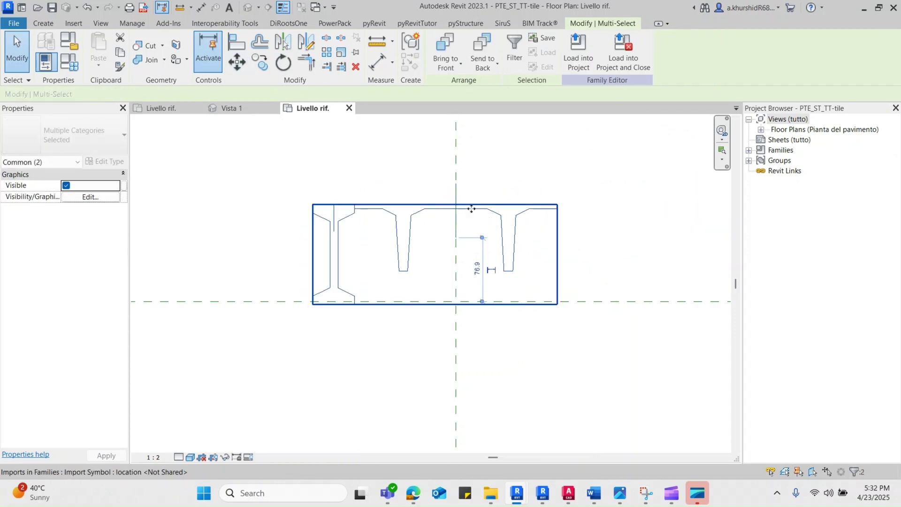
left_click(464, 222)
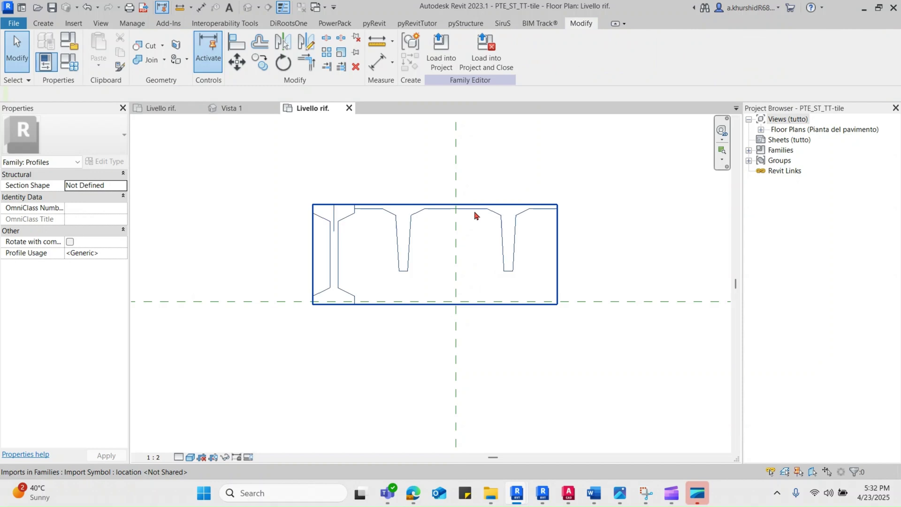
Step: Move the imported drawing vertically so its top edge lies on the horizontal centre reference plane
left_click(475, 215)
key("m")
key("v")
left_click(478, 205)
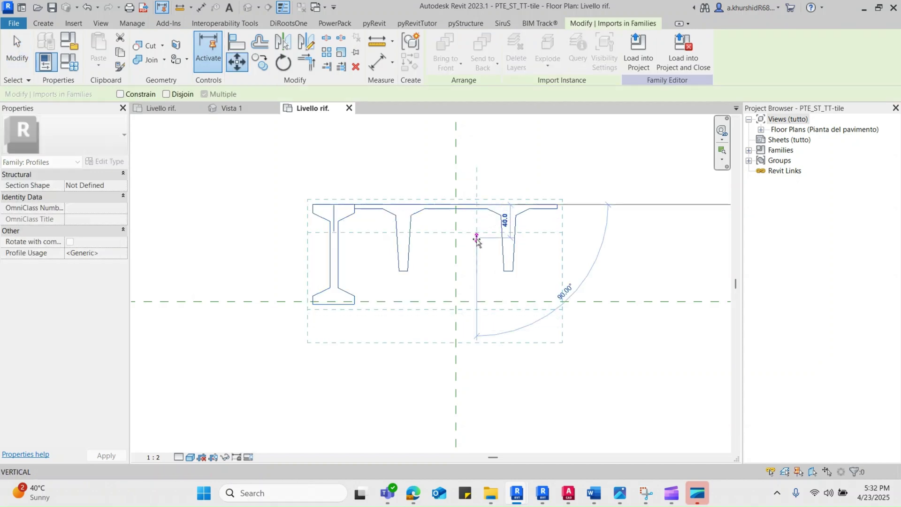
left_click(478, 302)
scroll(463, 303, "down", 2)
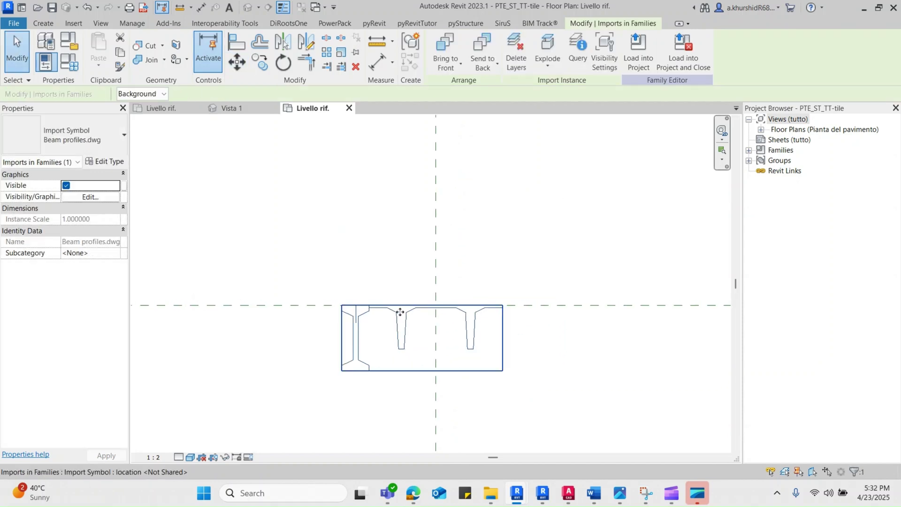
key("Escape")
scroll(400, 314, "down", 1)
scroll(343, 305, "up", 1)
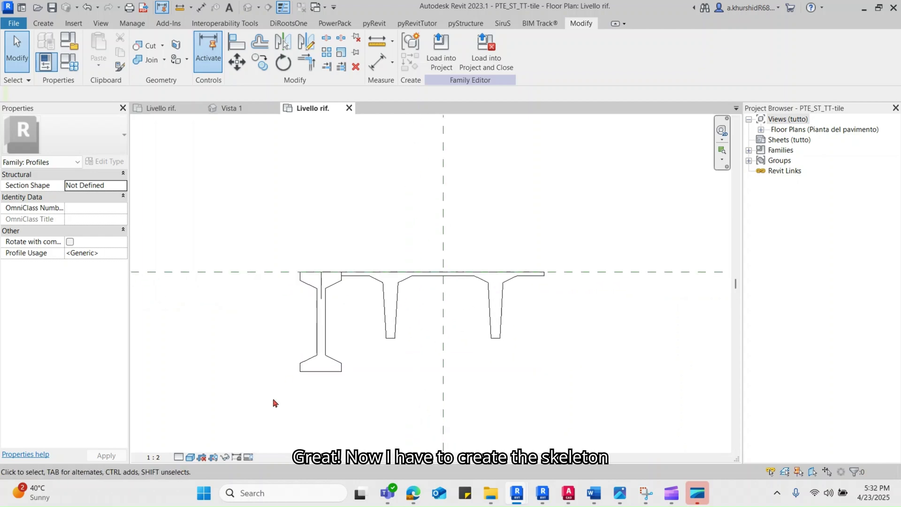
scroll(436, 296, "up", 1)
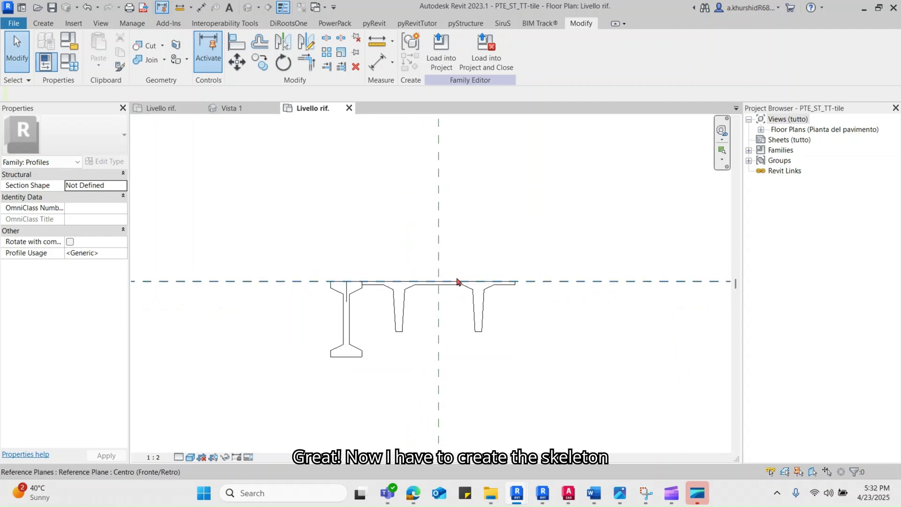
scroll(458, 281, "up", 1)
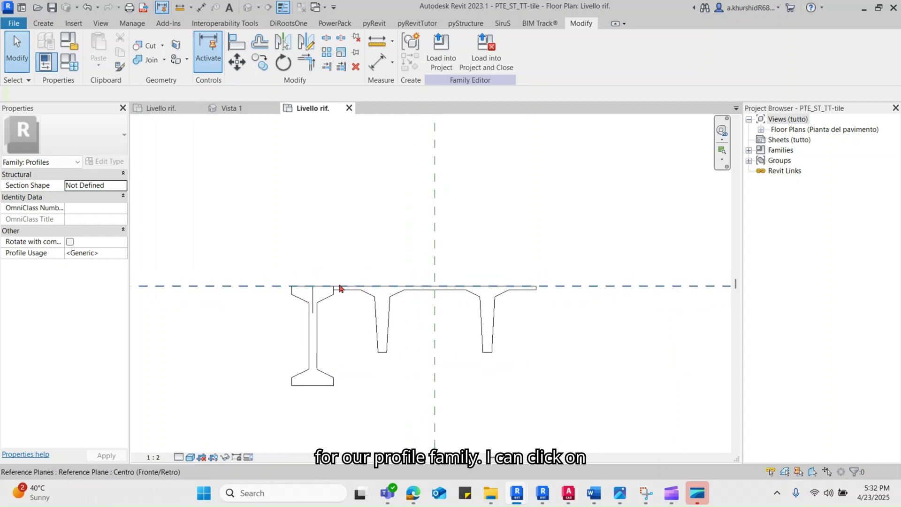
Step: Draw a vertical reference plane along the right end of the double-T flange
left_click(434, 221)
key("c")
key("s")
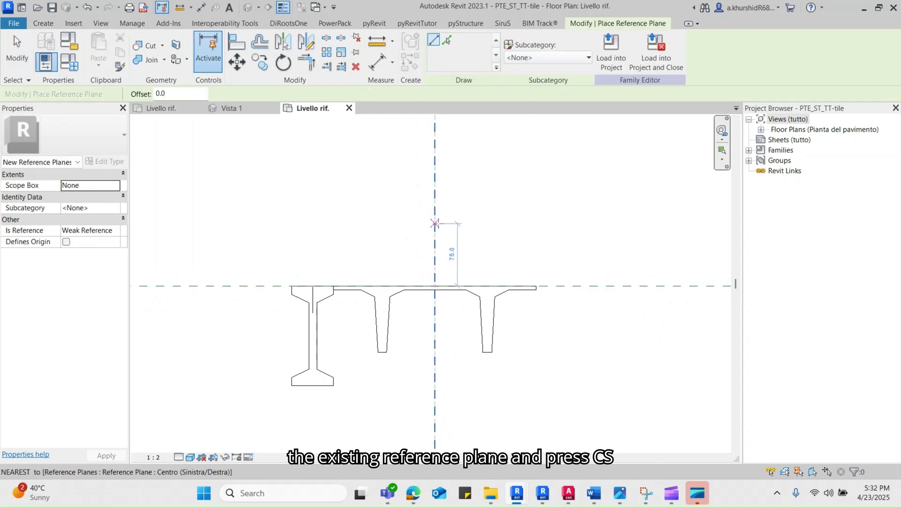
left_click(537, 221)
scroll(540, 344, "down", 2)
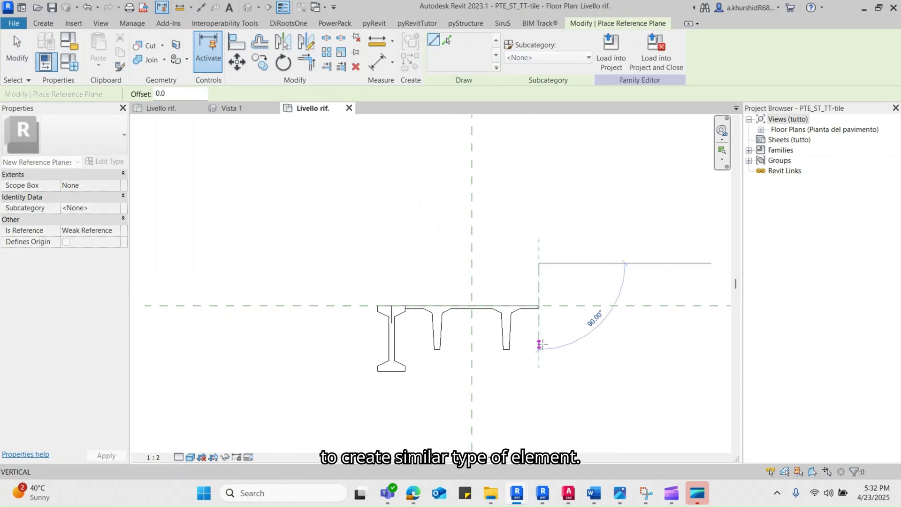
left_click(539, 384)
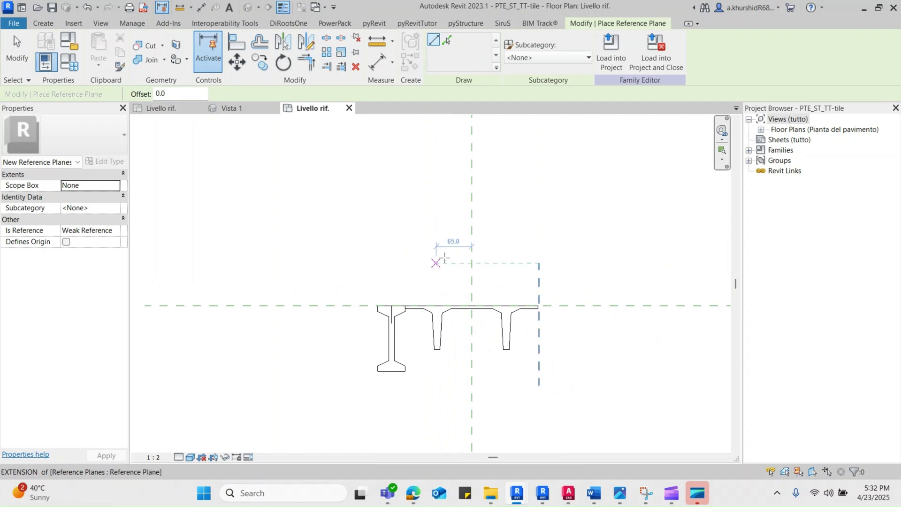
Step: Draw three horizontal reference planes across the double-T: at the haunch base, at mid-leg and just below the leg bottoms
scroll(520, 315, "up", 1)
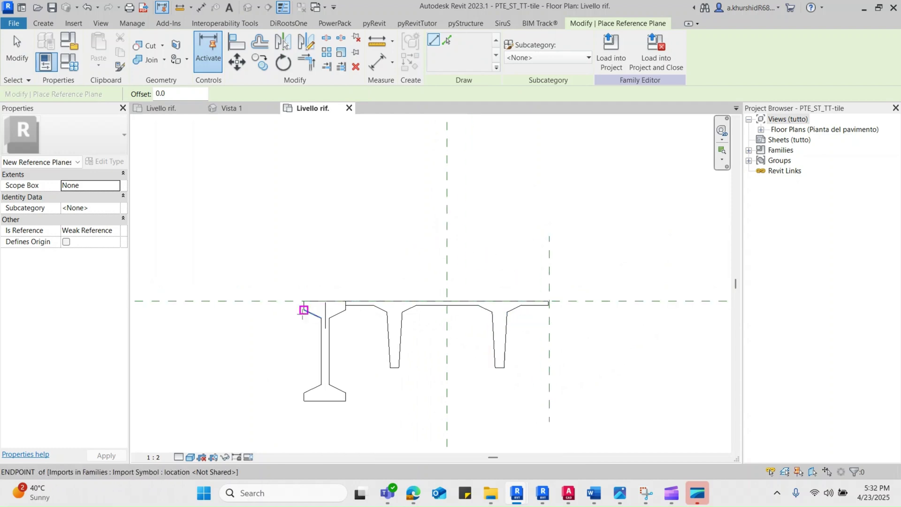
left_click(285, 312)
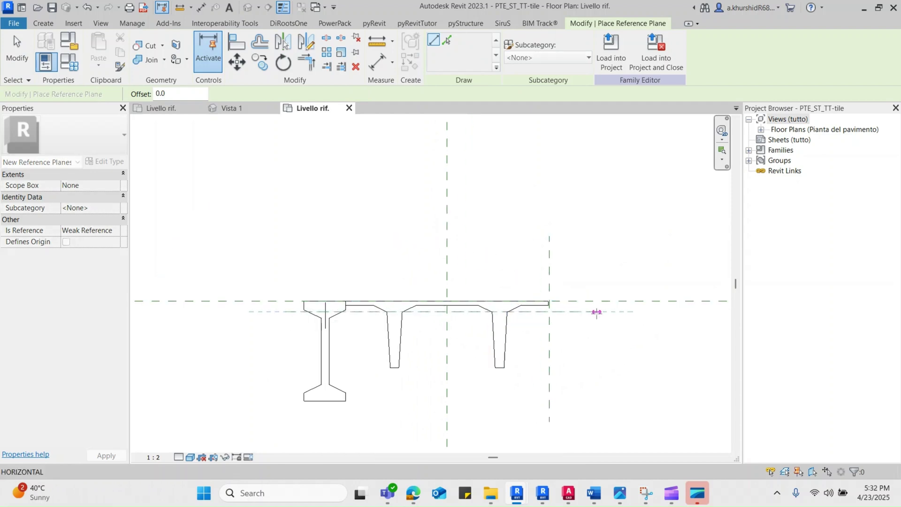
left_click(596, 311)
left_click(286, 344)
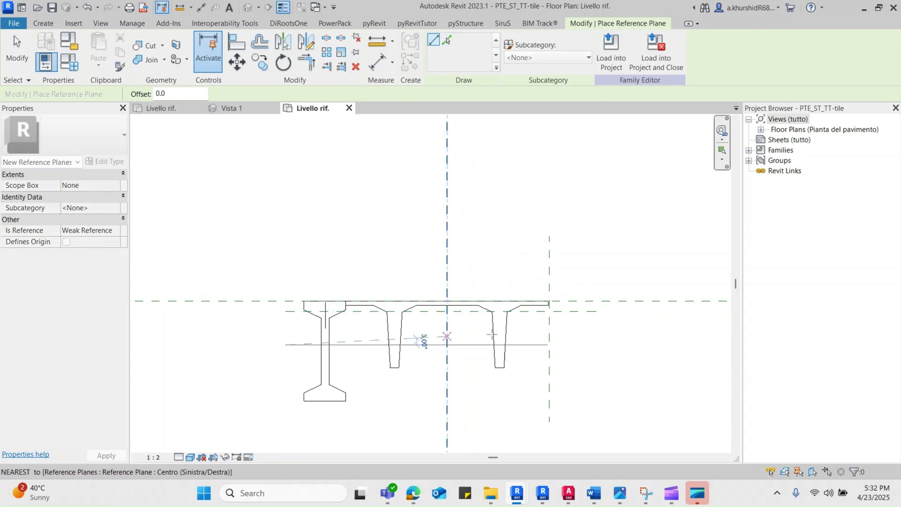
left_click(591, 344)
left_click(286, 370)
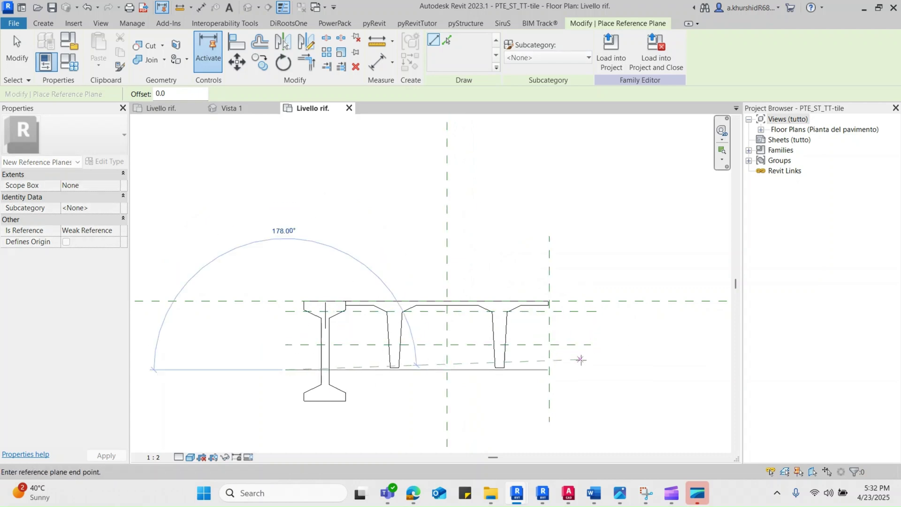
left_click(591, 370)
key("Escape")
key("Escape")
Step: Move the mid-leg horizontal reference plane up to the underside of the double-T flange
left_click(522, 345)
scroll(521, 344, "up", 2)
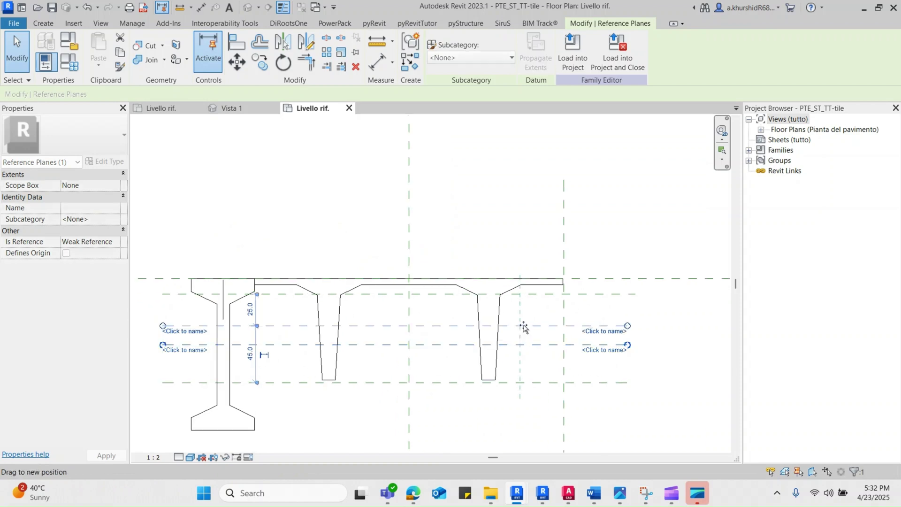
key("Escape")
scroll(526, 300, "down", 2)
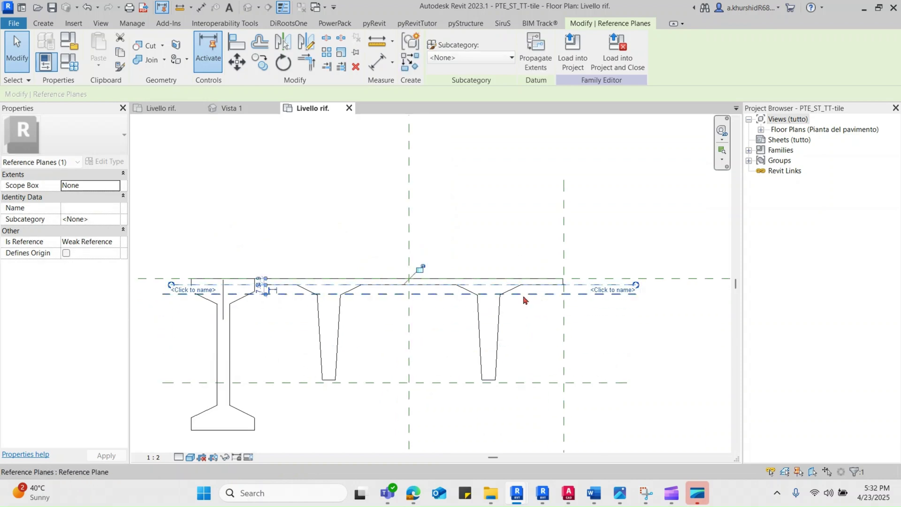
Step: Mirror the right-end vertical reference plane about the vertical centre reference plane, keeping the original
left_click(554, 263)
key("m")
key("m")
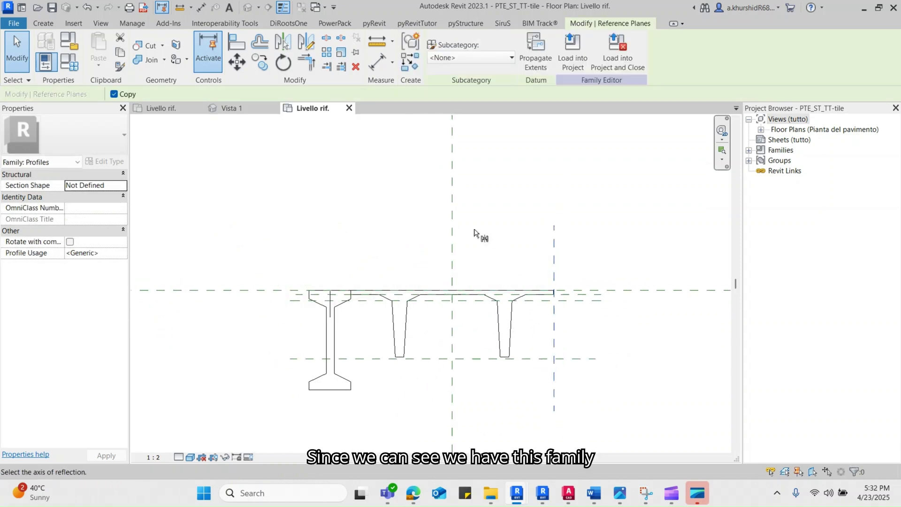
left_click(453, 259)
key("Escape")
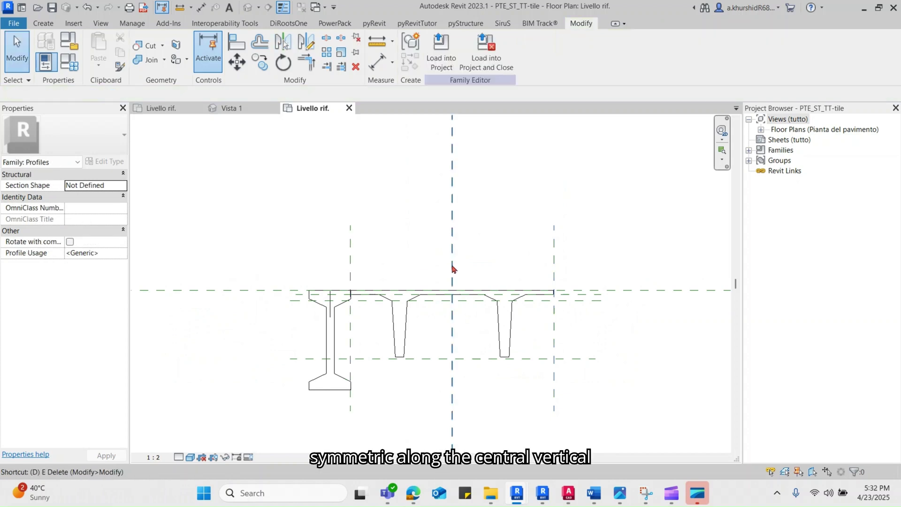
Step: Dimension the centre reference plane to both vertical end planes of the double-T and set the two segments equal
key("d")
key("i")
left_click(453, 265)
left_click(554, 261)
left_click(352, 259)
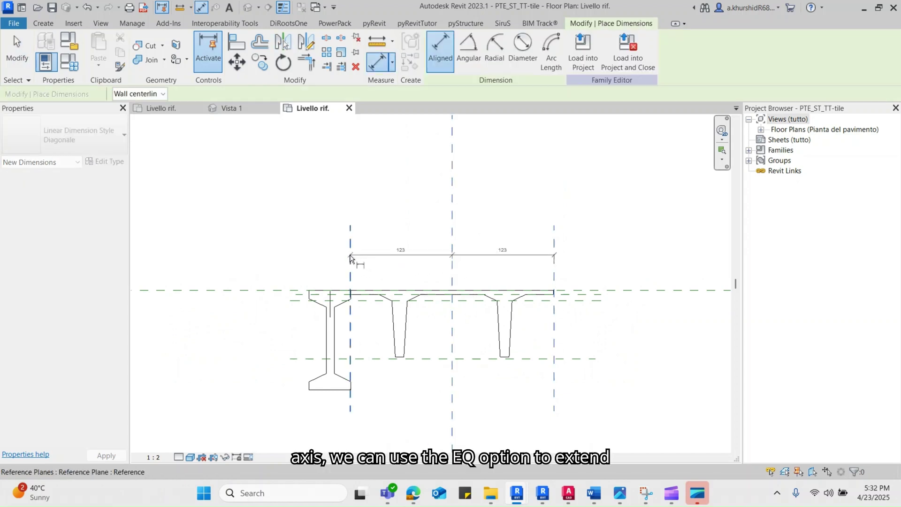
left_click(413, 258)
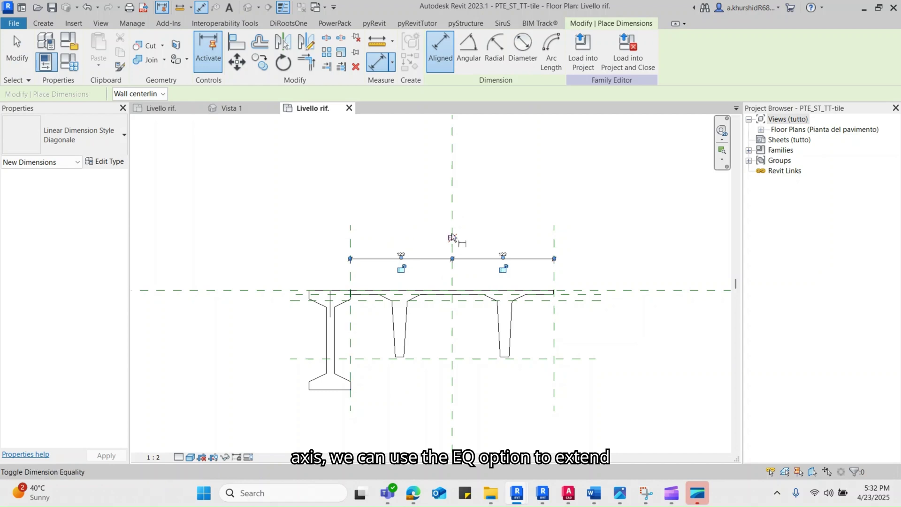
left_click(453, 237)
Step: Place an overall width dimension between the two vertical end planes, above the equality dimension
left_click(350, 239)
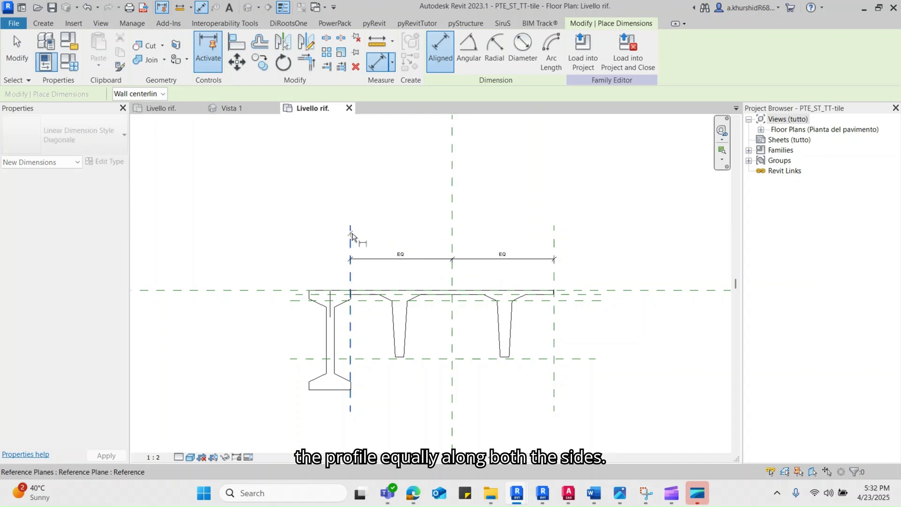
left_click(554, 235)
left_click(483, 237)
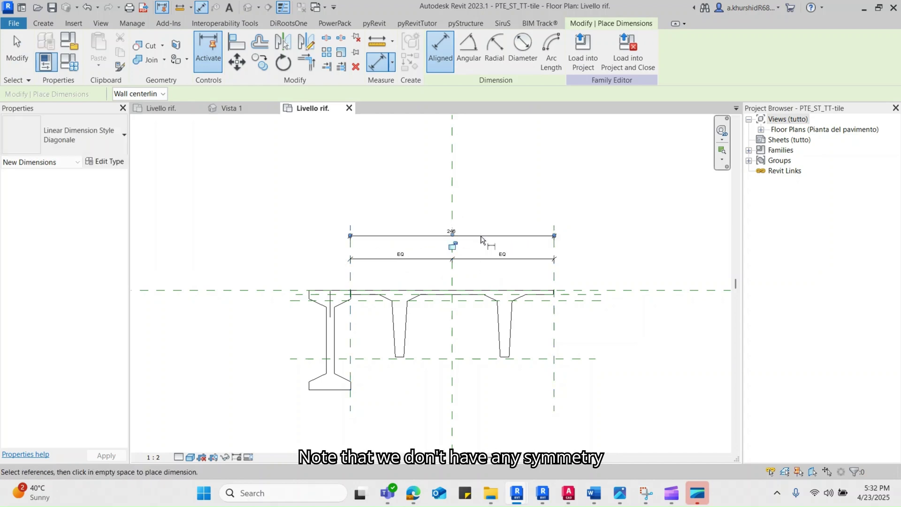
Step: Dimension the flange thickness between the top horizontal reference plane and the plane at the flange underside
scroll(460, 237, "down", 1)
scroll(354, 234, "up", 3)
left_click(329, 237)
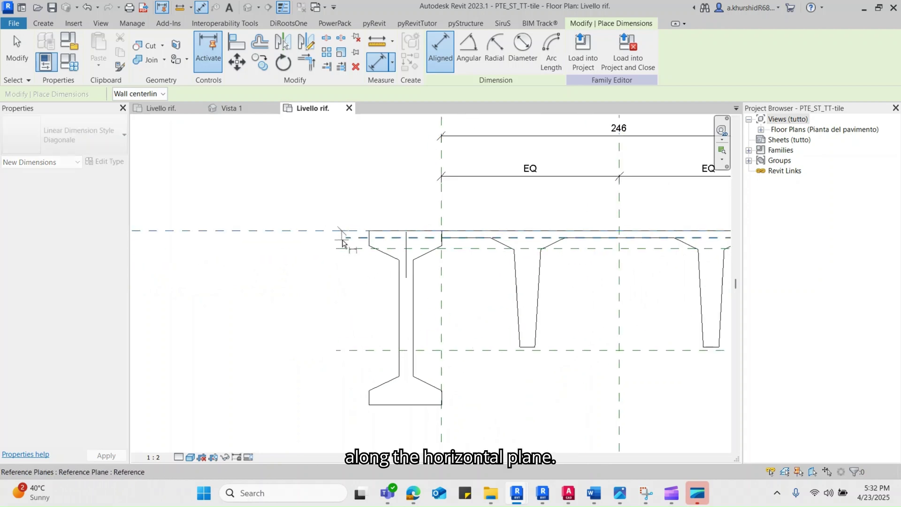
left_click(304, 266)
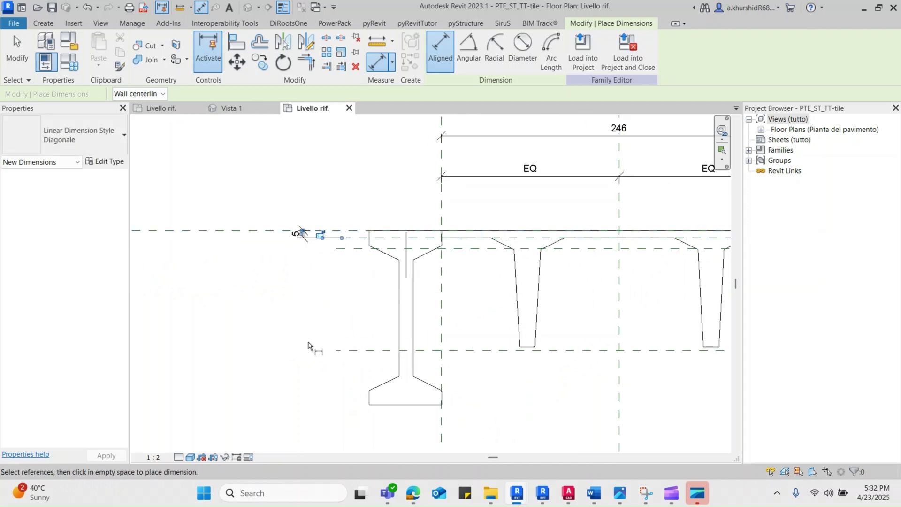
Step: Dimension the overall height from the top horizontal reference plane to the lowest horizontal reference plane
scroll(305, 261, "down", 2)
left_click(280, 250)
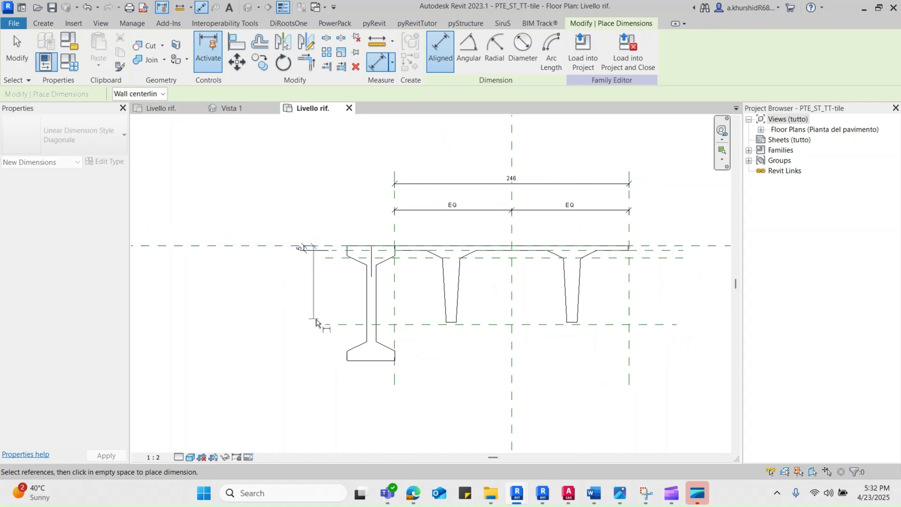
left_click(324, 324)
left_click(288, 342)
key("Escape")
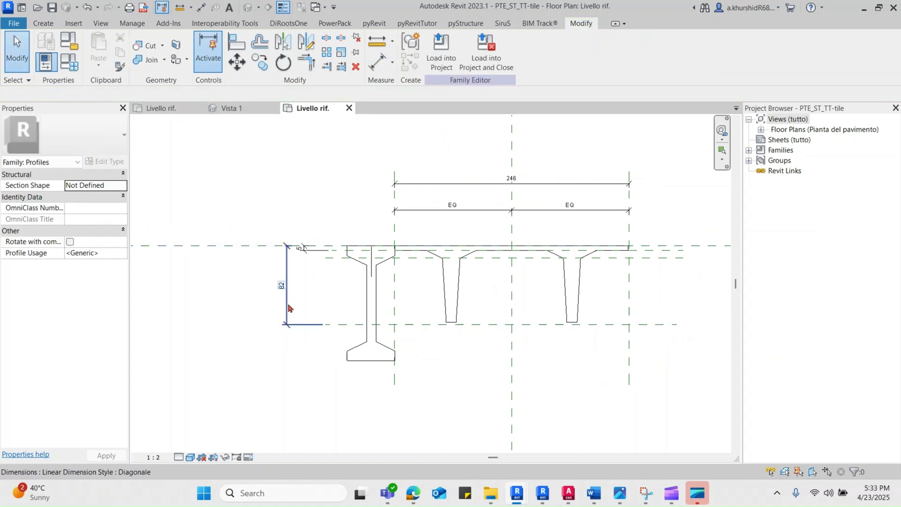
left_click(551, 49)
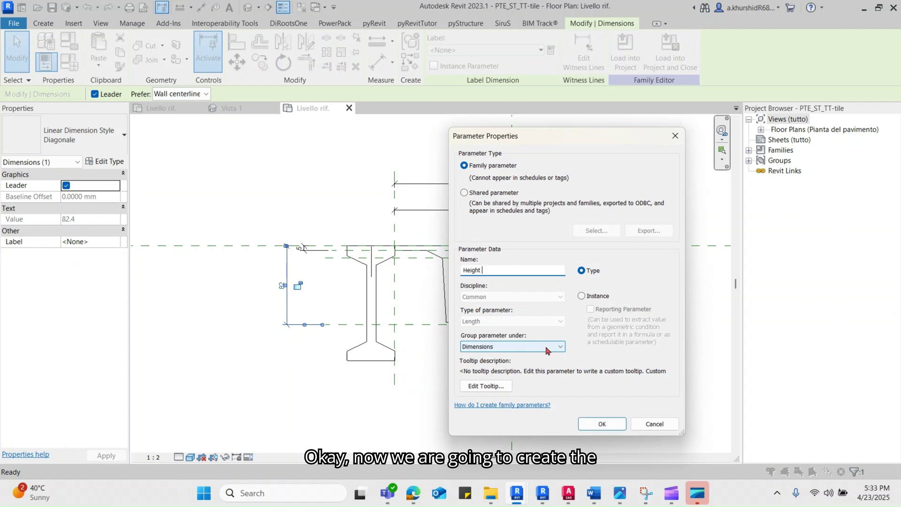
type("Height (H")
key("Return")
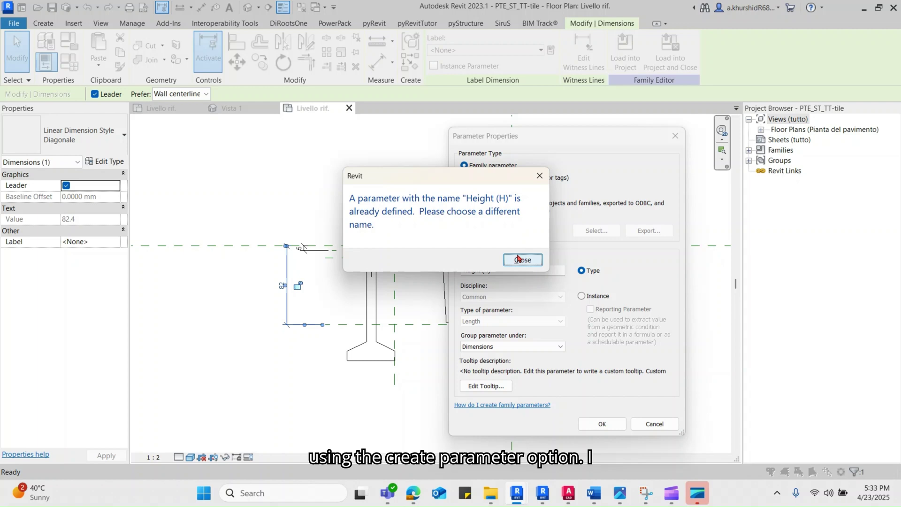
left_click(522, 260)
left_click(654, 424)
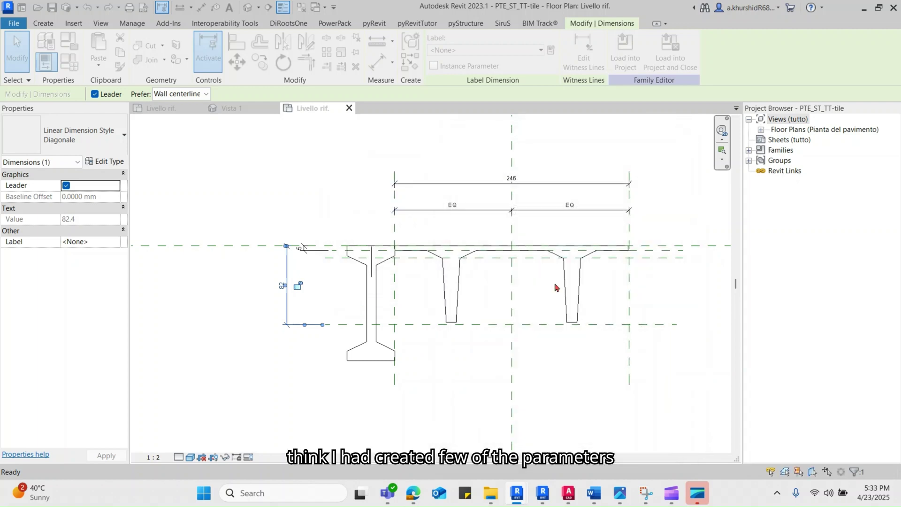
Step: Label the overall height dimension with the existing Height (H) parameter
left_click(480, 55)
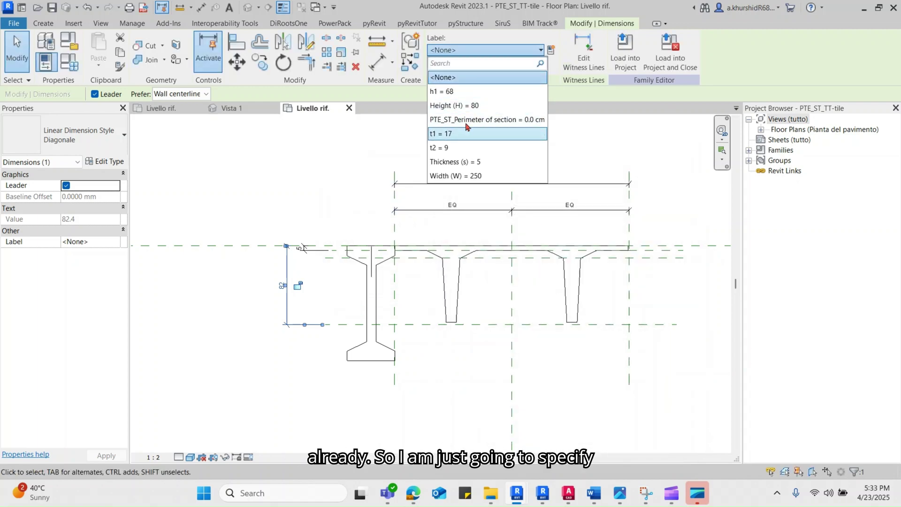
left_click(468, 105)
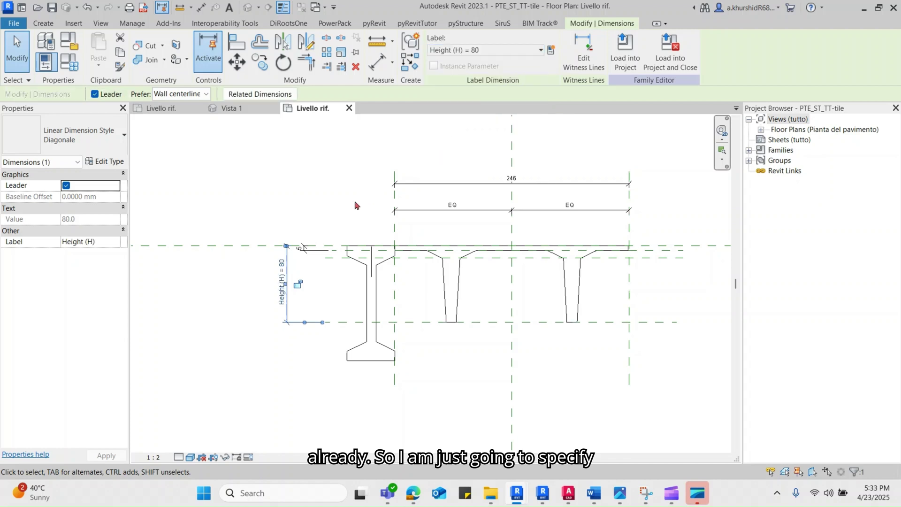
left_click(370, 225)
Step: Label the overall width dimension above the flange with the existing Width (W) parameter
scroll(543, 188, "up", 2)
left_click(546, 193)
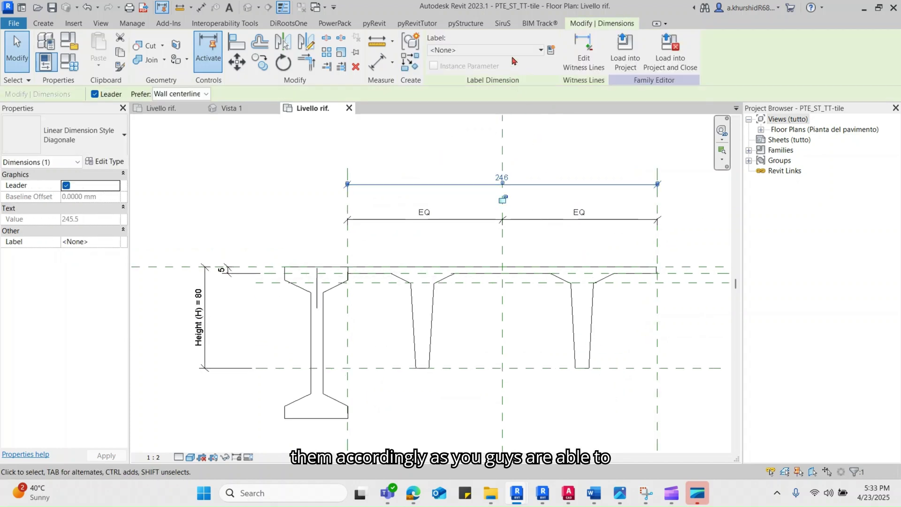
left_click(484, 50)
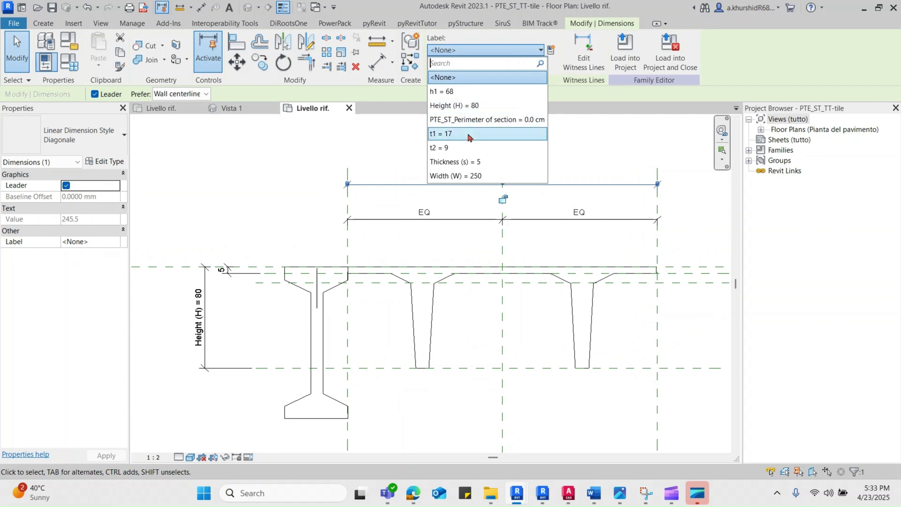
left_click(469, 176)
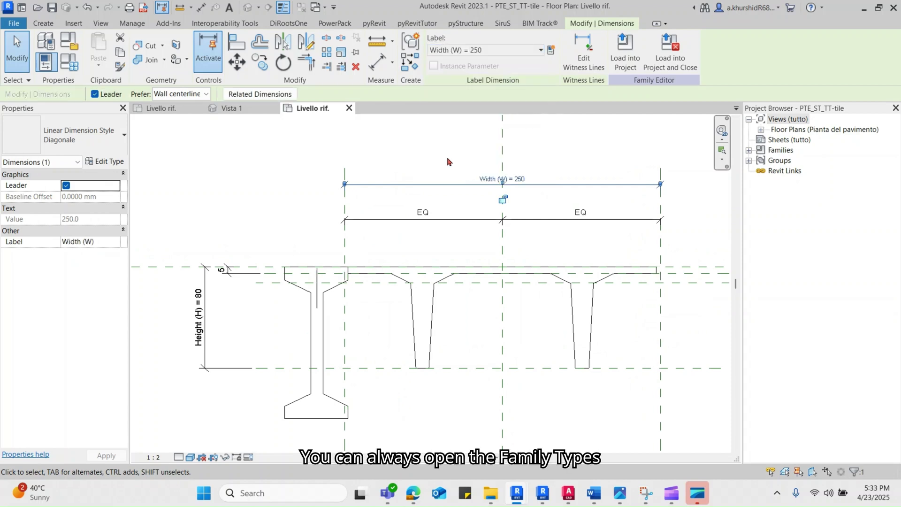
key("Escape")
Step: Review the parameters in the family types and label the flange thickness dimension with the Thickness (s) parameter
scroll(489, 204, "up", 2)
scroll(453, 211, "down", 2)
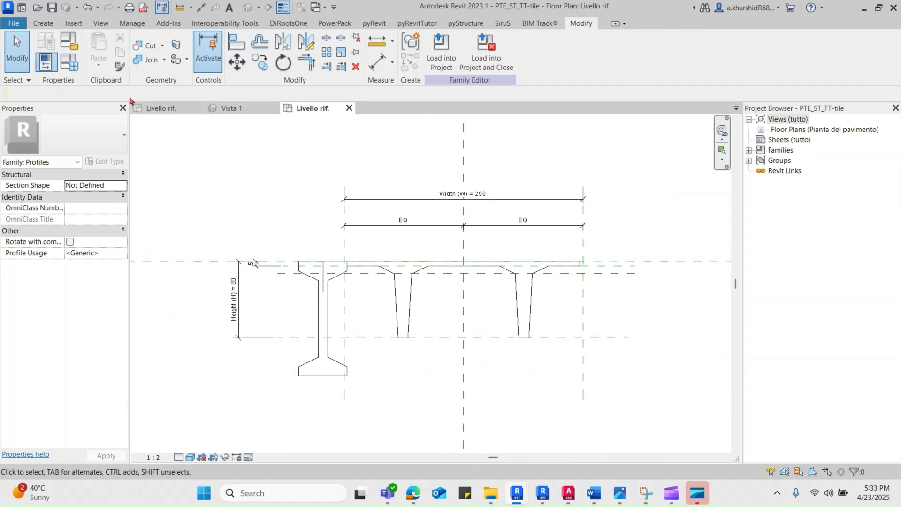
left_click(68, 66)
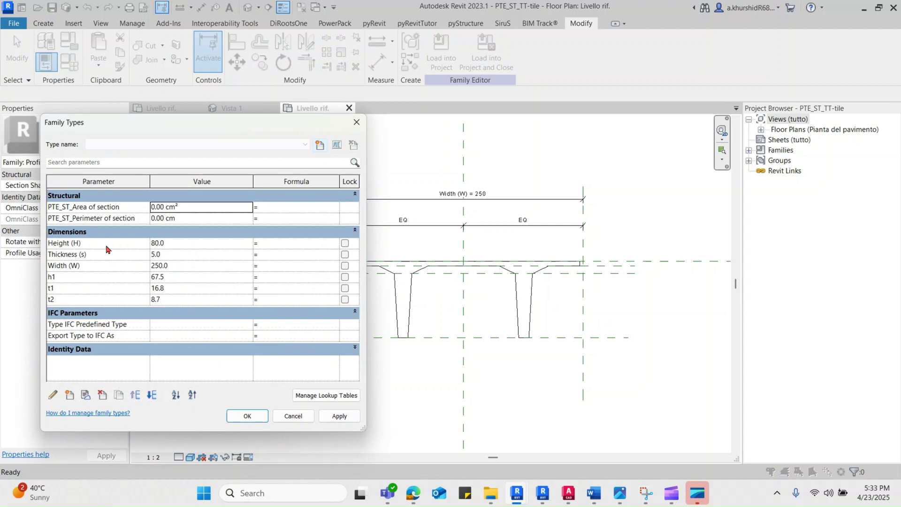
left_click(356, 122)
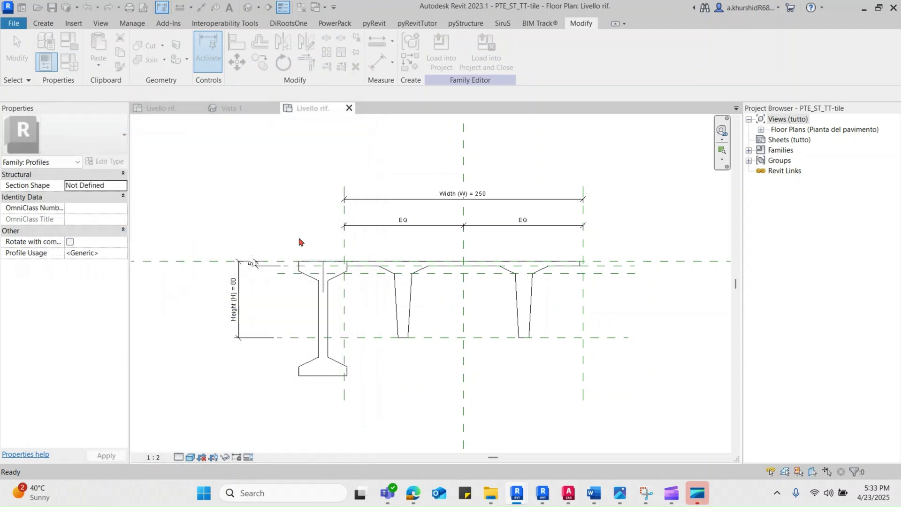
scroll(225, 282, "up", 3)
left_click(221, 281)
left_click(484, 49)
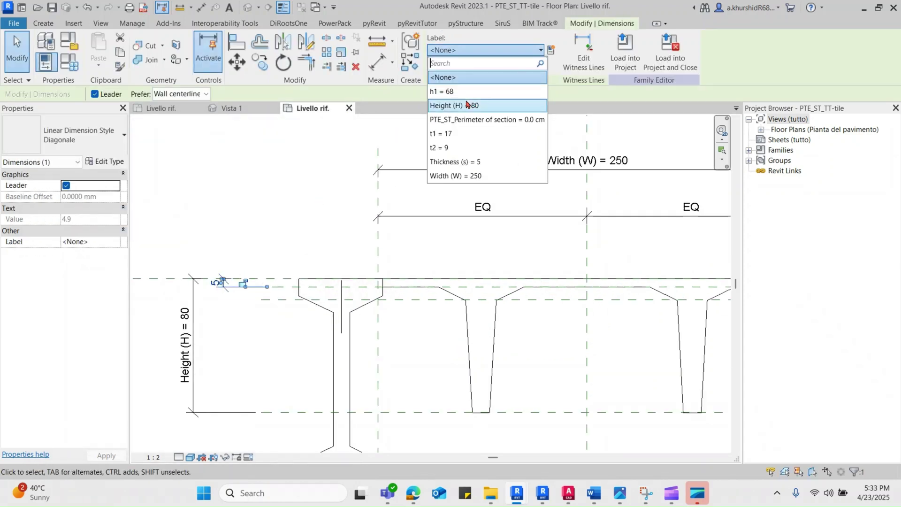
left_click(459, 162)
left_click(334, 221)
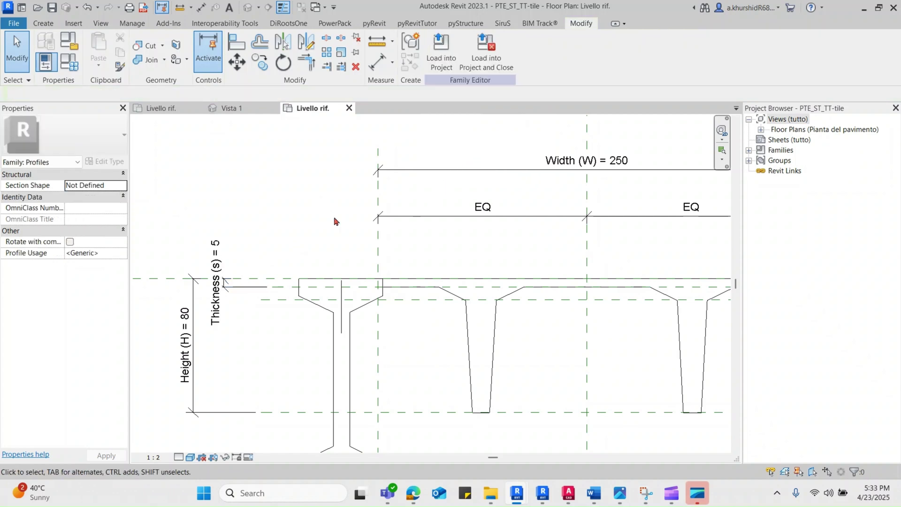
Step: Dimension the leg height between the lowest horizontal reference plane and the plane at the haunch base
scroll(296, 284, "up", 2)
scroll(335, 278, "down", 2)
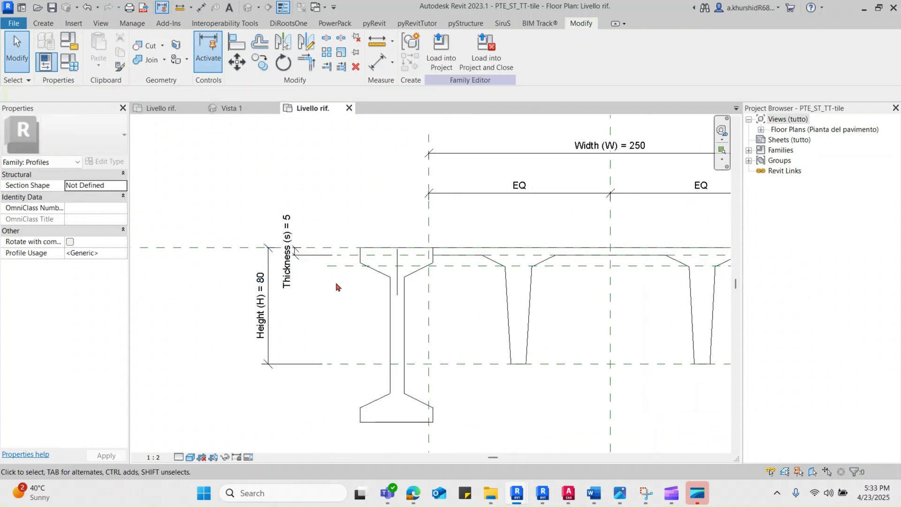
key("d")
key("i")
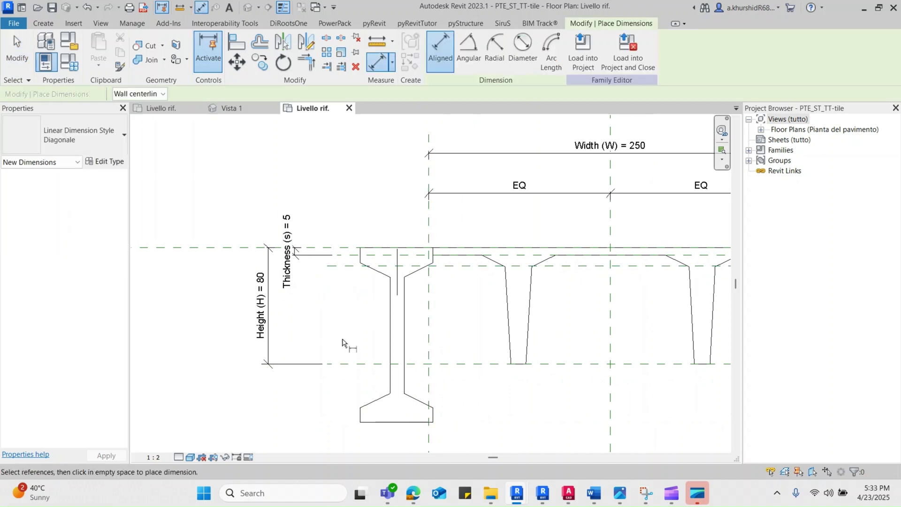
left_click(352, 364)
left_click(349, 267)
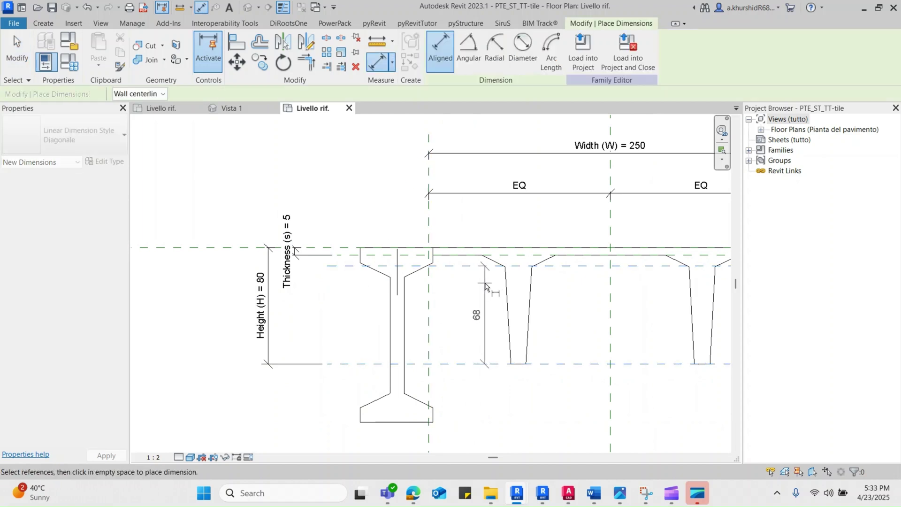
left_click(329, 319)
key("Escape")
key("Escape")
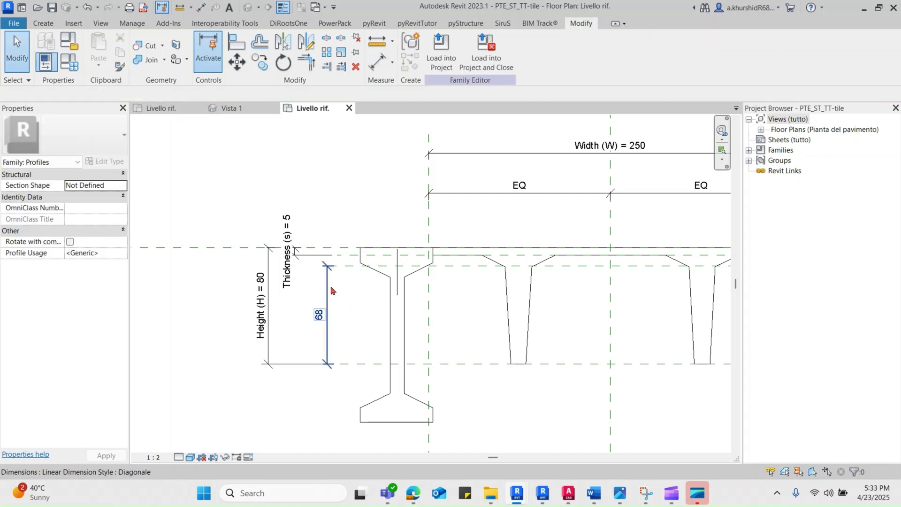
Step: Label the leg height dimension with the existing h1 parameter
left_click(327, 288)
left_click(484, 50)
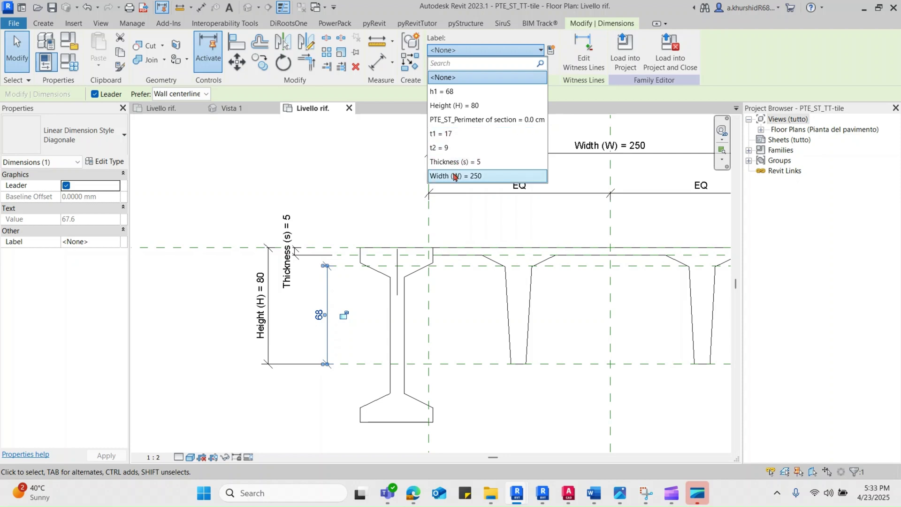
left_click(446, 91)
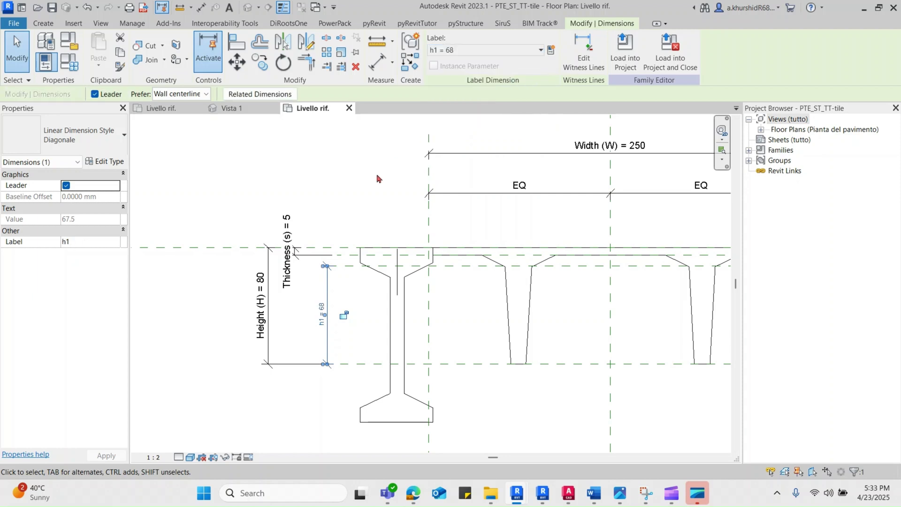
left_click(303, 301)
Step: Draw a vertical reference plane through the double-T's left leg, from the flange top to below the leg
scroll(302, 300, "down", 2)
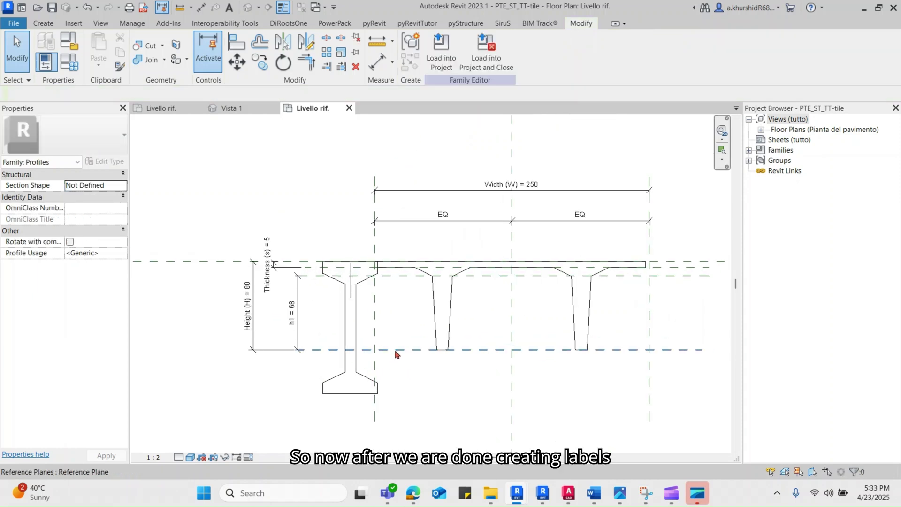
left_click(374, 235)
key("r")
key("p")
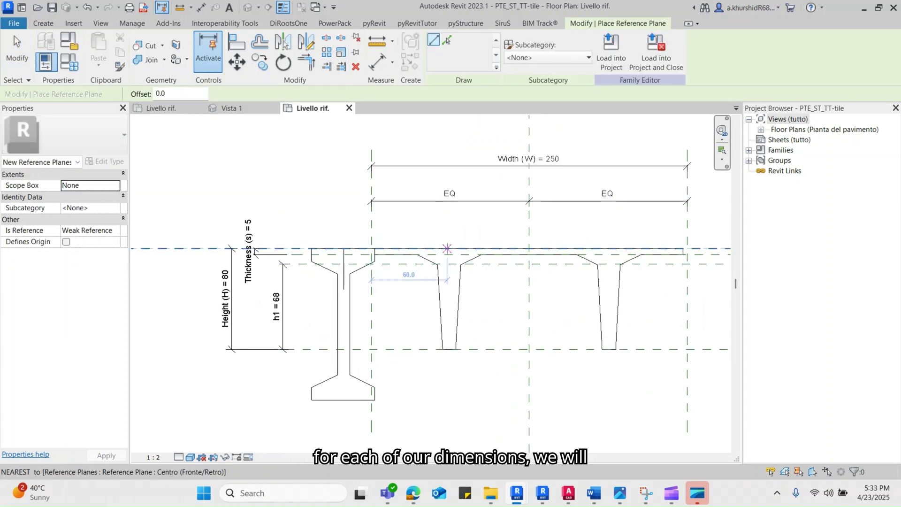
left_click(446, 251)
scroll(447, 385, "down", 2)
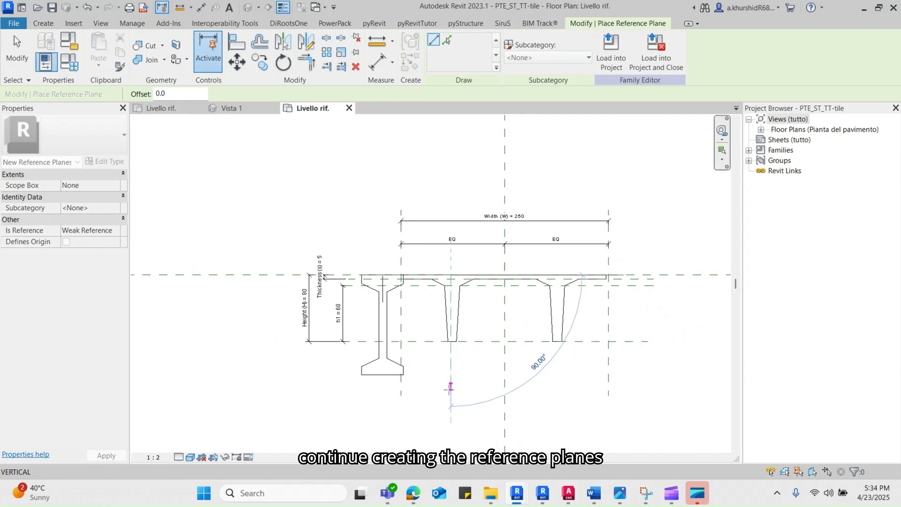
left_click(450, 396)
key("Escape")
key("Escape")
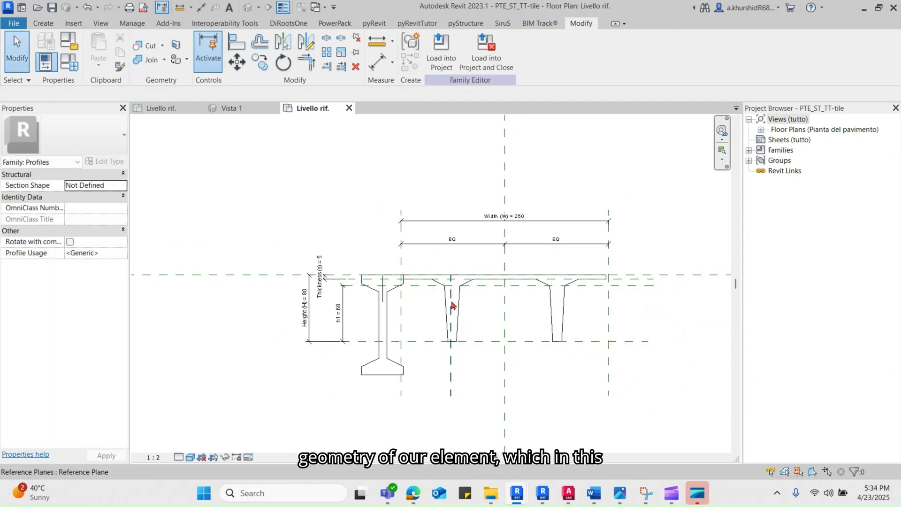
Step: Extend the left leg's vertical reference plane above the flange and move it onto the leg's centreline
scroll(453, 287, "up", 2)
left_click(452, 287)
left_click_drag(452, 272, 449, 242)
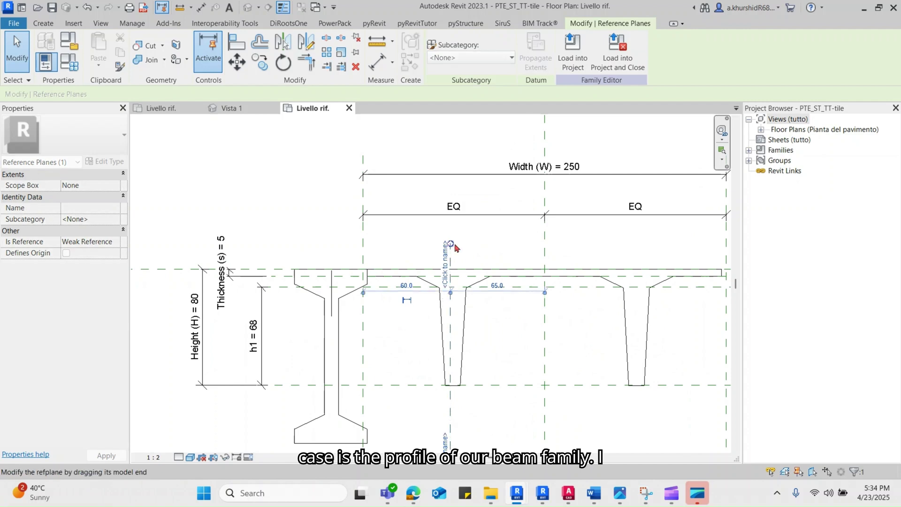
scroll(441, 241, "down", 2)
scroll(444, 384, "up", 3)
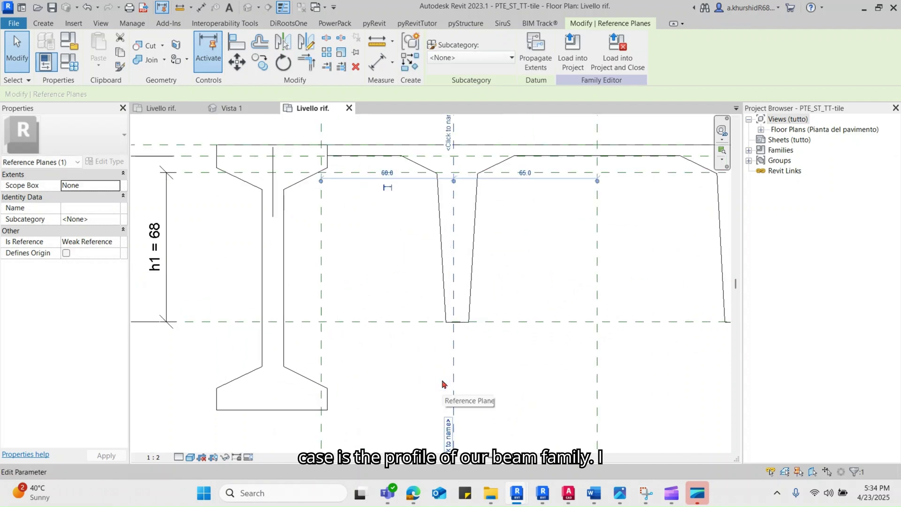
scroll(417, 352, "down", 3)
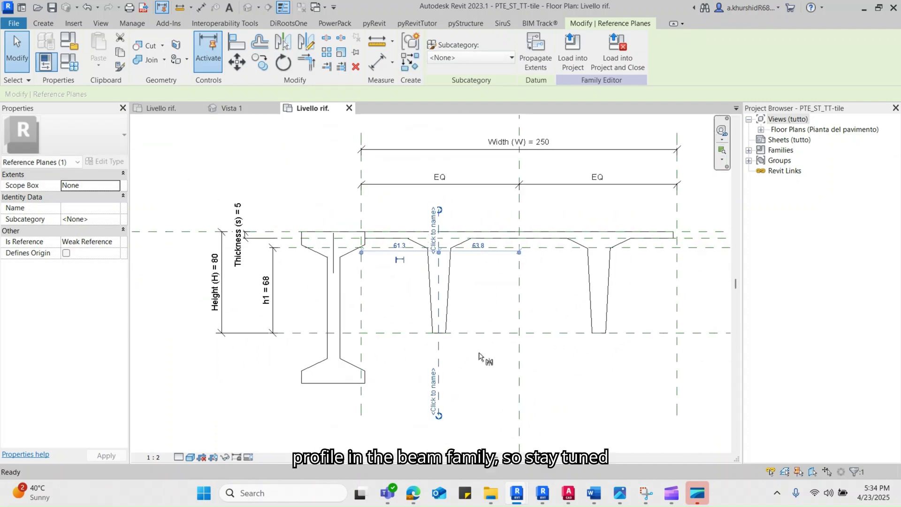
Step: Mirror the left leg's reference plane about the vertical centre reference plane onto the right leg, keeping the original
left_click(457, 359)
scroll(516, 368, "down", 2)
scroll(500, 376, "up", 2)
scroll(500, 376, "up", 1)
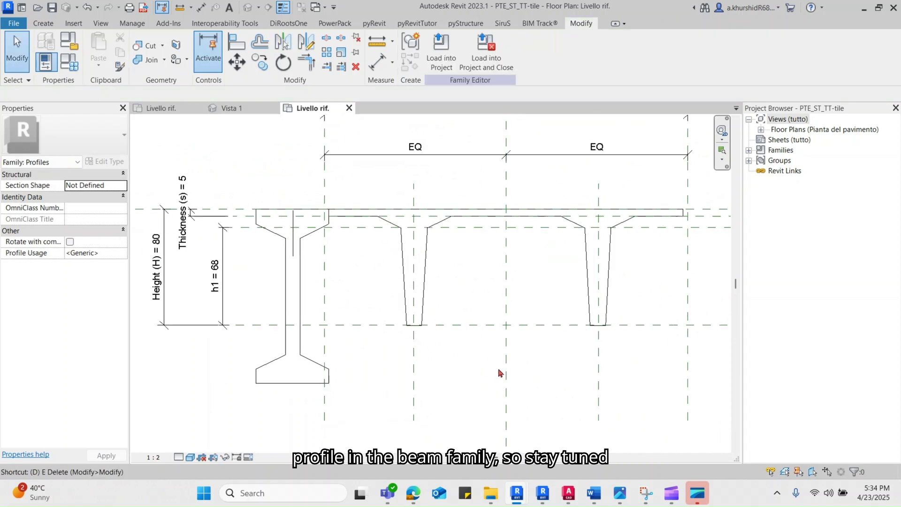
Step: Dimension the two leg reference planes against the vertical centre reference plane above the flange and make the segments equal
key("d")
key("i")
left_click(417, 362)
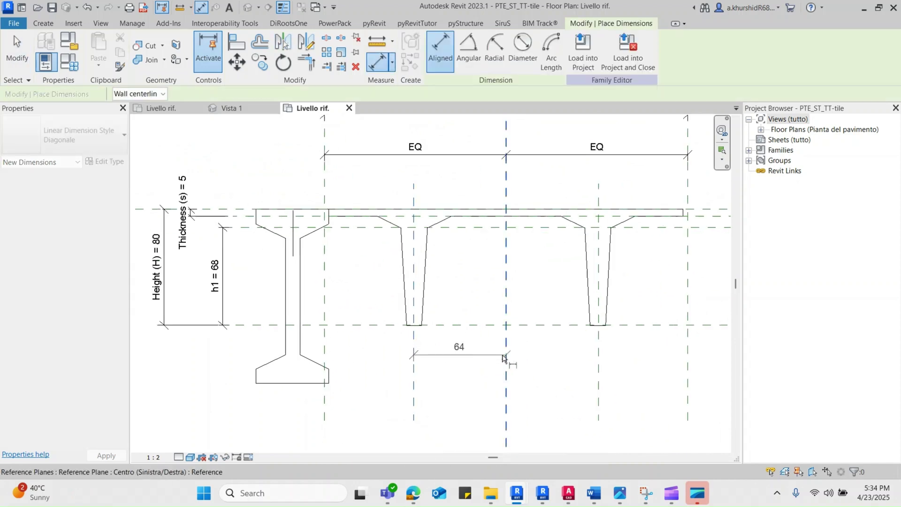
left_click(505, 358)
left_click(599, 360)
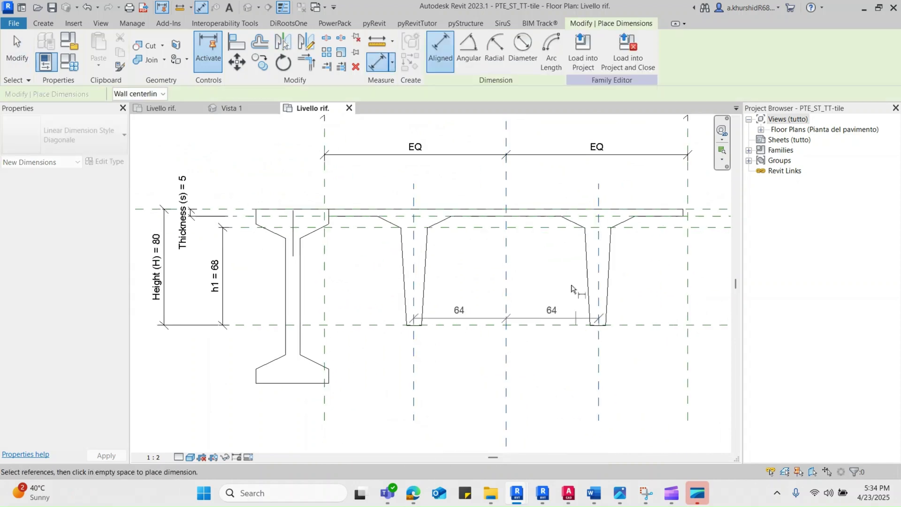
left_click(534, 180)
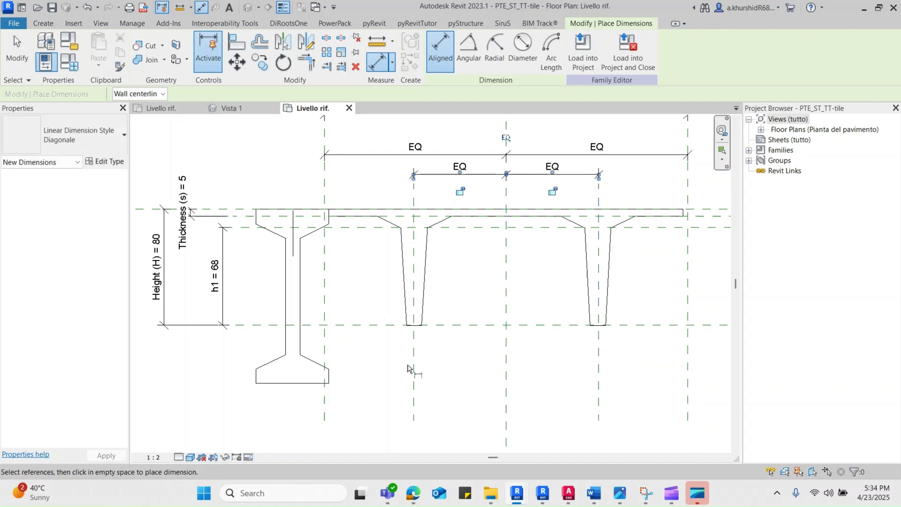
Step: Dimension the overall spacing between the two leg centreline reference planes, placing it above their equality dimension
left_click(417, 365)
left_click(598, 367)
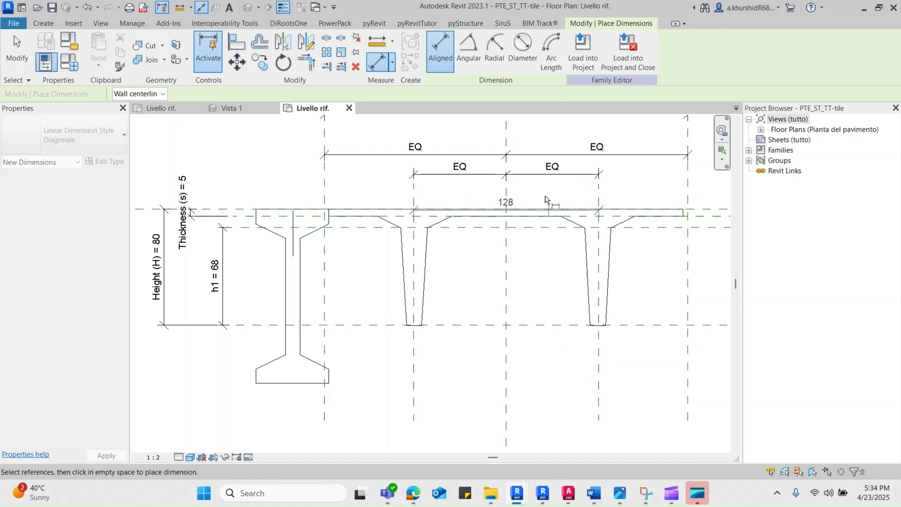
left_click(531, 162)
key("Escape")
key("Escape")
Step: Move the flange width's equality dimension upward, clear of the leg spacing dimensions
left_click(628, 157)
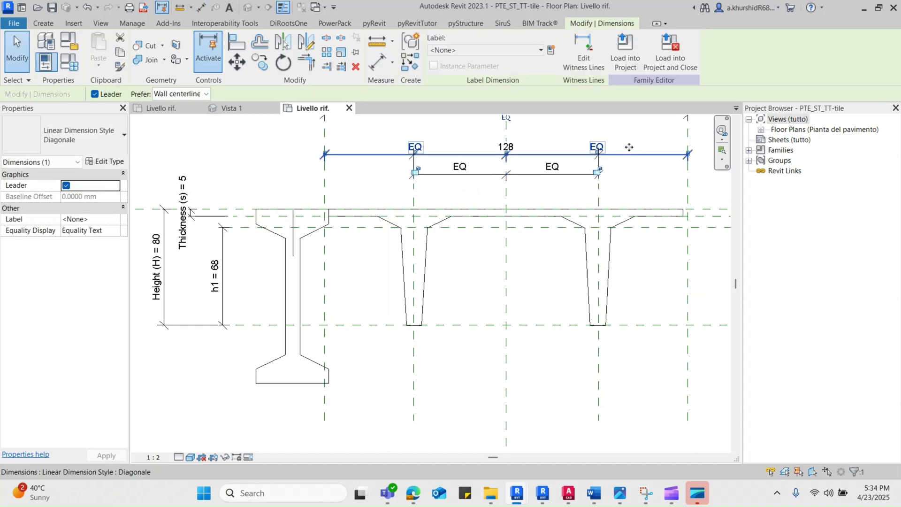
left_click_drag(627, 157, 628, 123)
scroll(455, 302, "down", 3)
key("Escape")
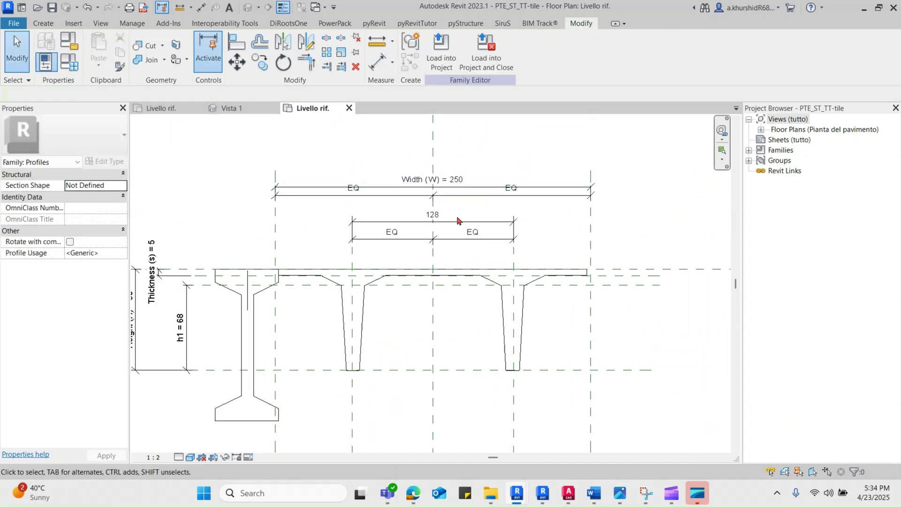
Step: Draw a vertical reference plane at the left leg's bottom-left corner, running below the leg, and extend it partway up the leg
scroll(342, 350, "up", 1)
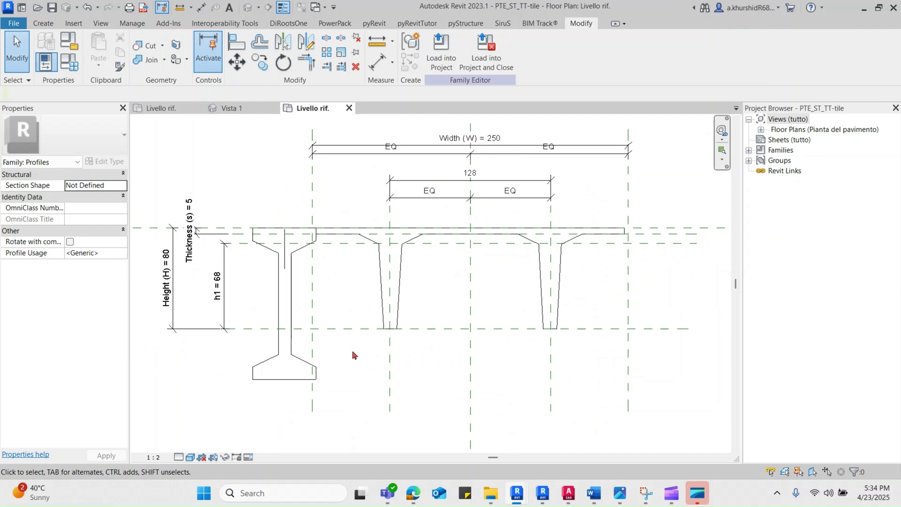
scroll(358, 357, "up", 1)
key("r")
key("p")
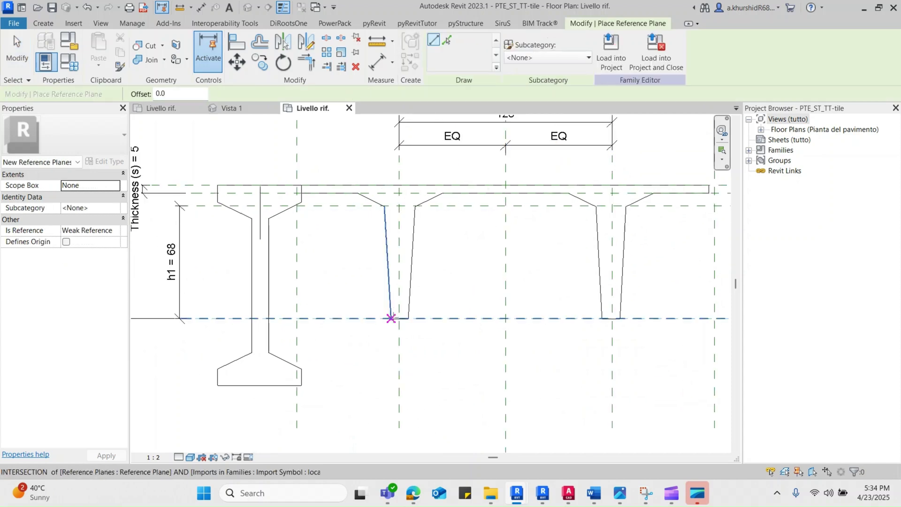
left_click(391, 319)
scroll(392, 320, "up", 2)
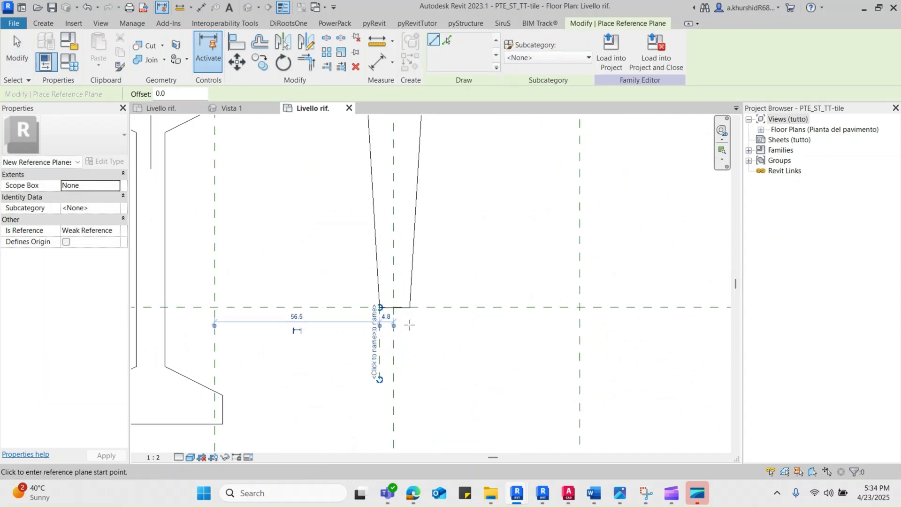
left_click(406, 378)
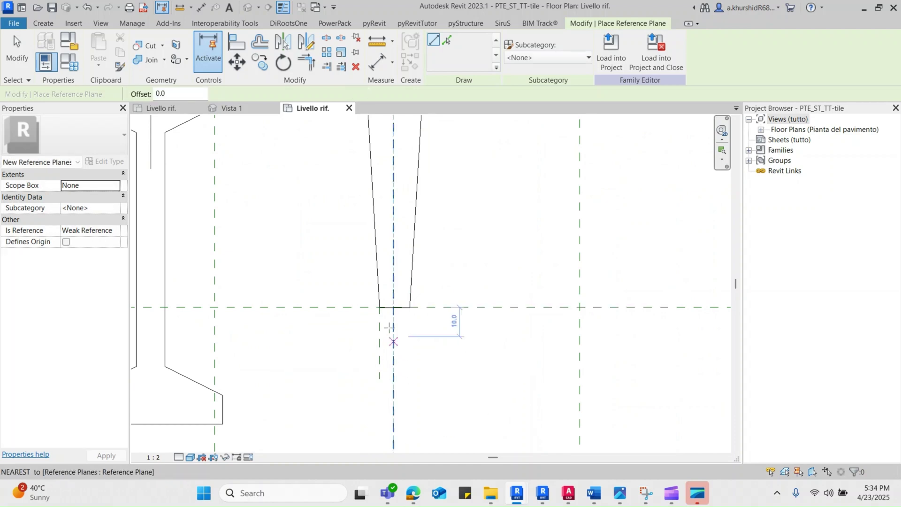
key("Escape")
key("Escape")
left_click(379, 308)
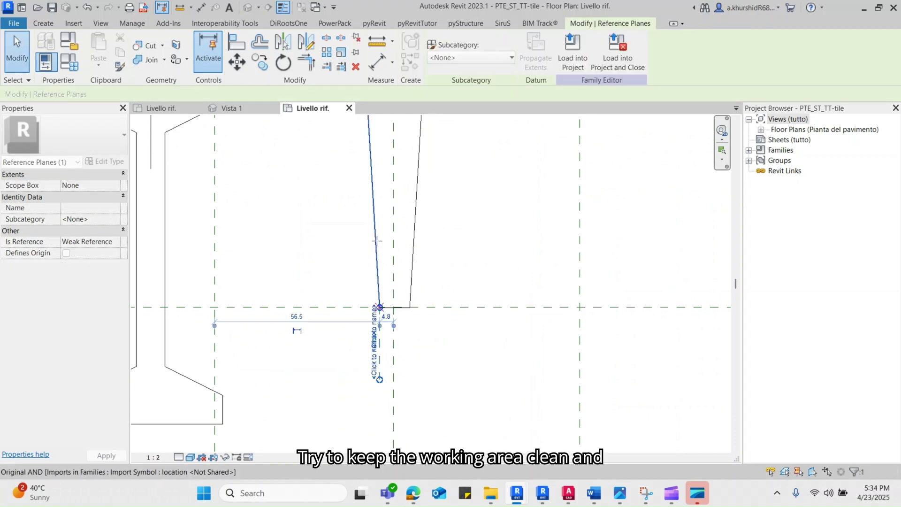
left_click_drag(379, 307, 381, 172)
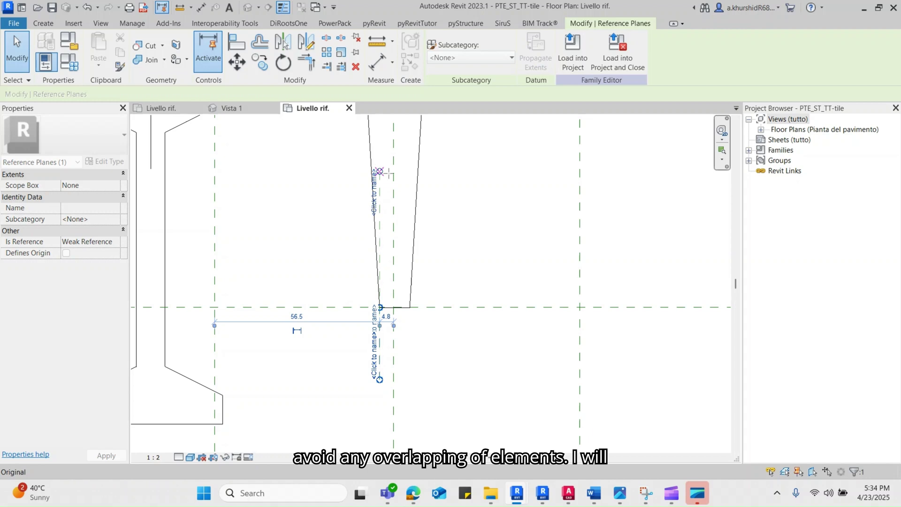
Step: Draw a vertical reference plane from the left leg's top-left corner to above the flange and extend it partway down the leg
scroll(451, 306, "down", 5)
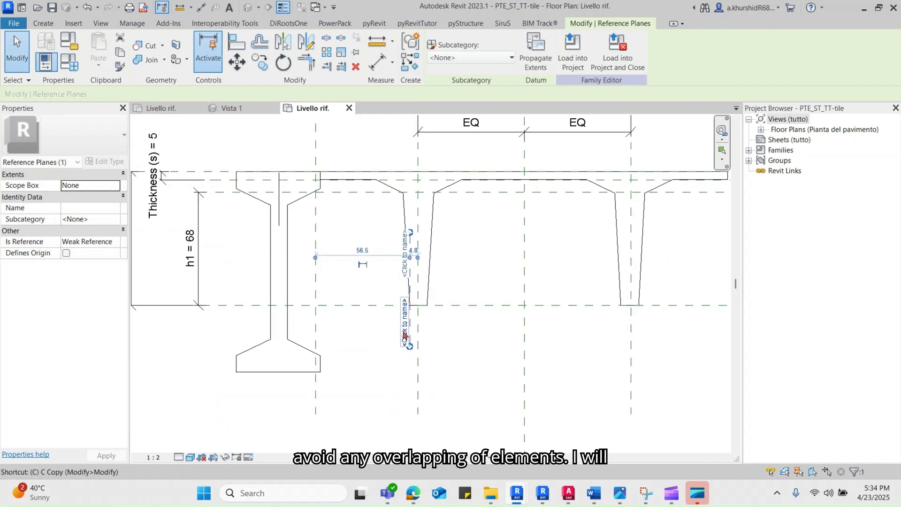
key("r")
key("p")
scroll(409, 191, "up", 2)
left_click(410, 191)
left_click(412, 126)
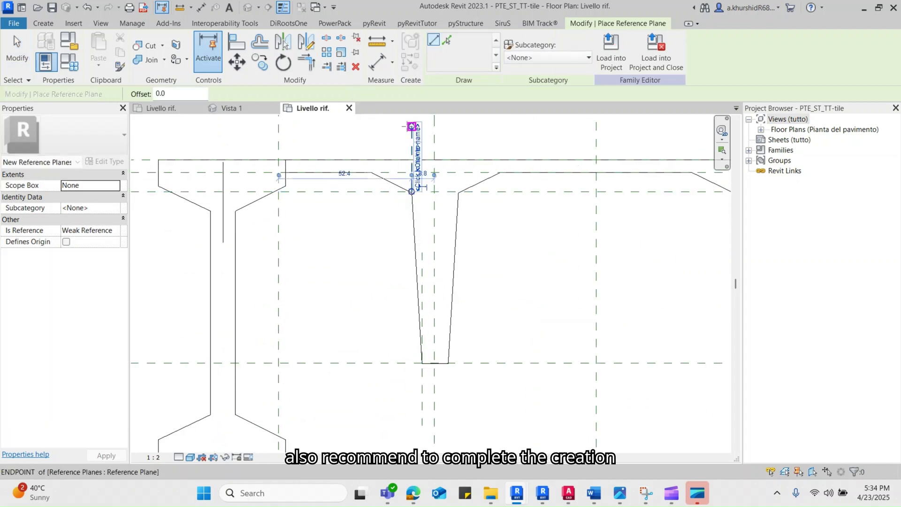
key("Escape")
left_click(412, 167)
left_click_drag(412, 191, 402, 255)
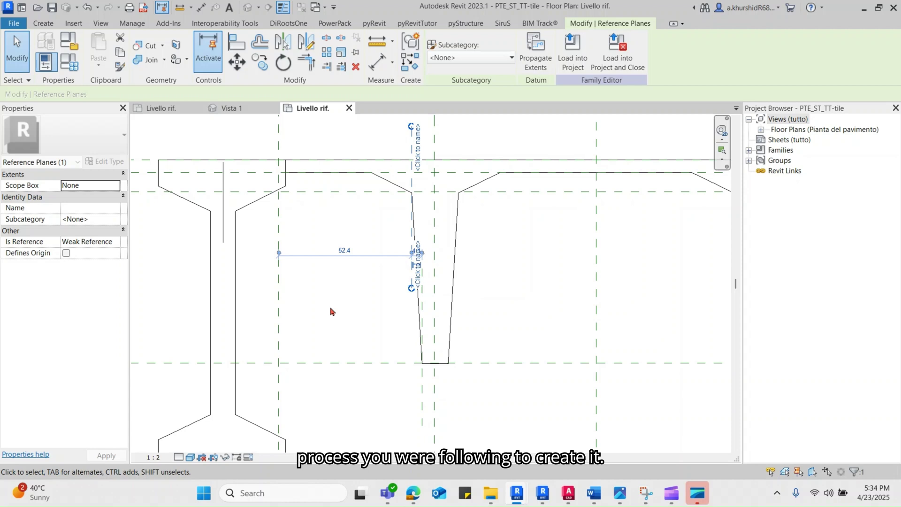
left_click(330, 254)
Step: Mirror the left leg's two edge reference planes about its centreline reference plane, keeping the originals
scroll(352, 296, "down", 1)
left_click(400, 220)
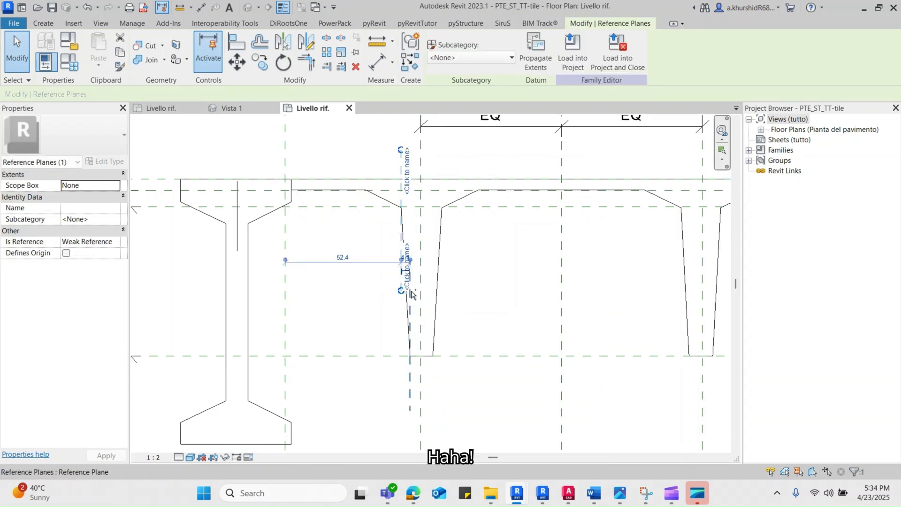
left_click(411, 294, "ctrl")
left_click(429, 226)
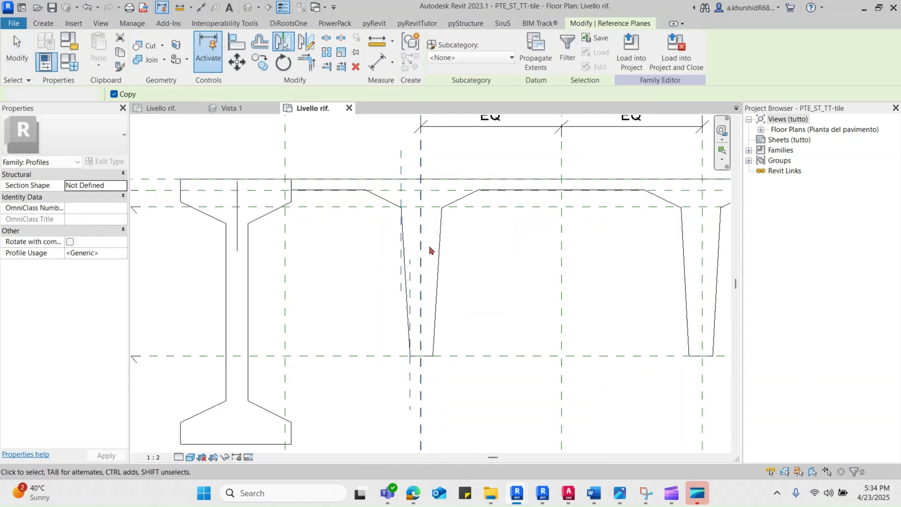
left_click(439, 265)
left_click(431, 287, "ctrl")
scroll(449, 284, "down", 1)
scroll(454, 337, "up", 2)
key("Escape")
Step: Dimension the left leg's upper edge reference planes through its centreline plane above the flange and make the segments equal
key("d")
key("i")
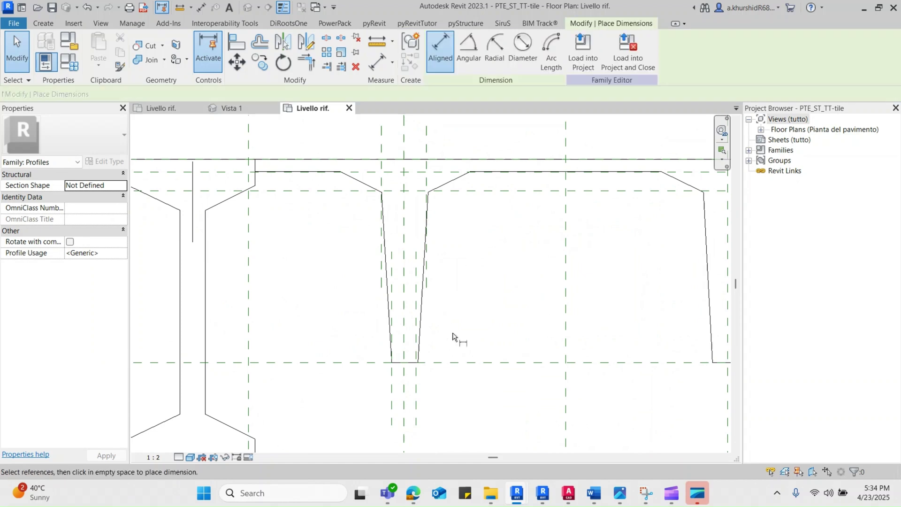
scroll(454, 337, "down", 1)
scroll(423, 185, "up", 2)
left_click(389, 192)
left_click(414, 195)
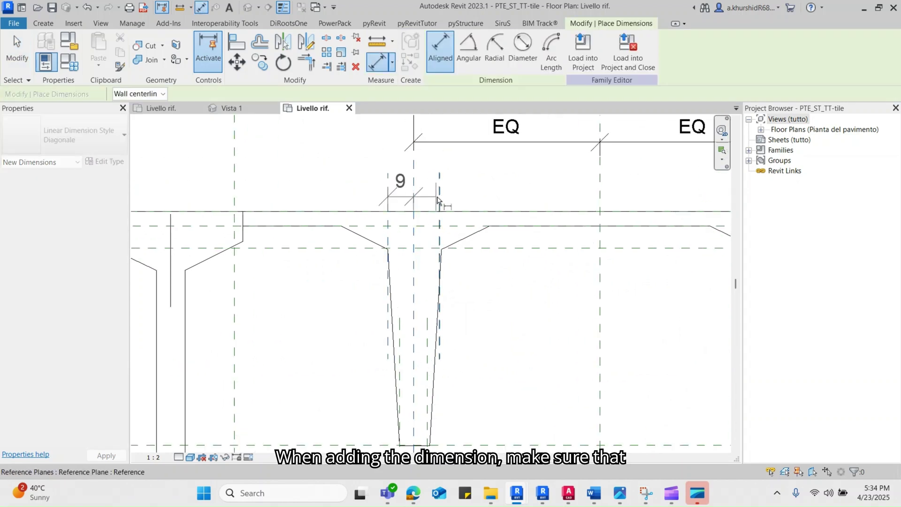
left_click(439, 200)
left_click(434, 191)
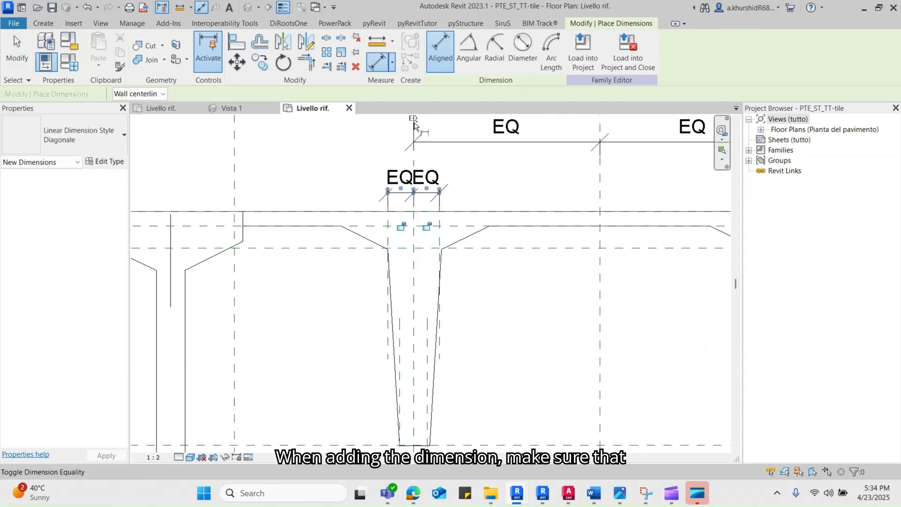
Step: Dimension the left leg's overall top width between its outer reference planes, placing it above the equality dimension
left_click(388, 287)
left_click(440, 283)
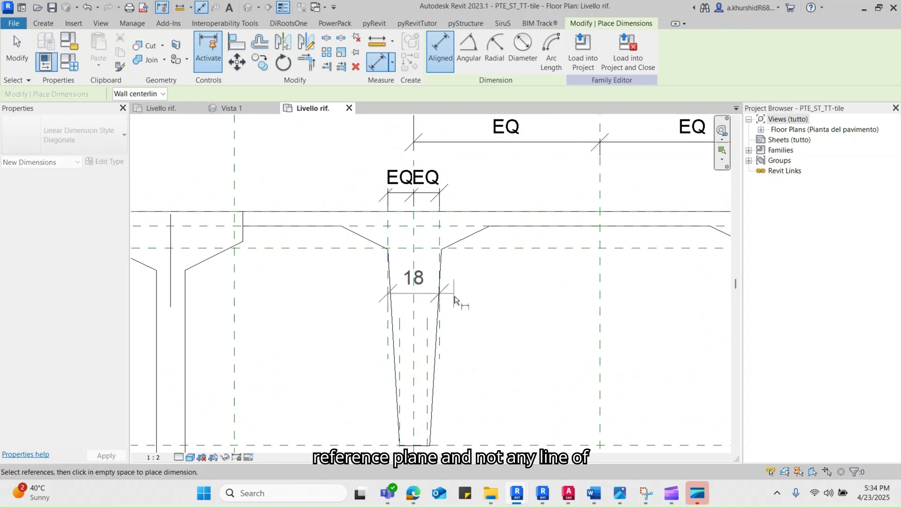
scroll(457, 296, "down", 2)
left_click(478, 206)
key("Escape")
key("Escape")
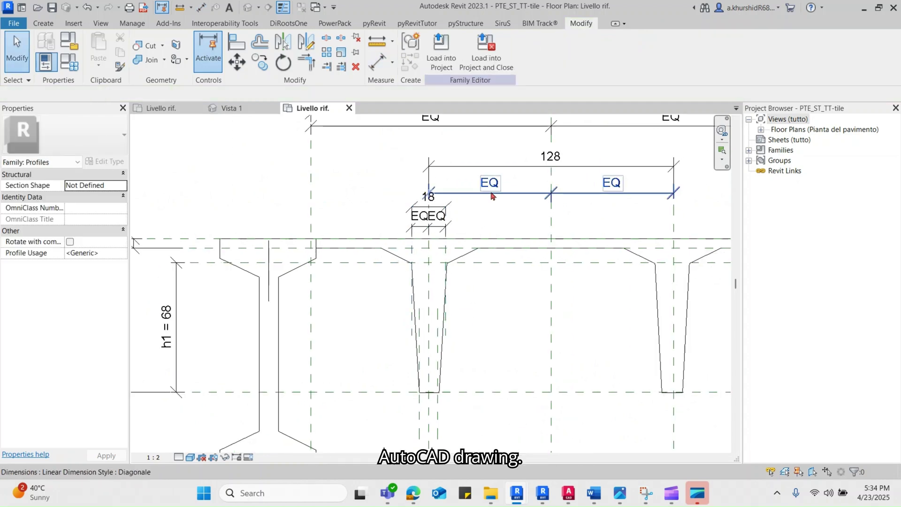
Step: Move the leg spacing dimension and its equality dimension higher above the left leg's top width dimensions
left_click(492, 196)
left_click(518, 167, "ctrl")
left_click_drag(518, 193, 518, 168)
scroll(432, 307, "down", 3)
key("Escape")
Step: Move the Width (W) dimension and its equality dimension farther above the leg spacing dimensions
left_click(391, 198)
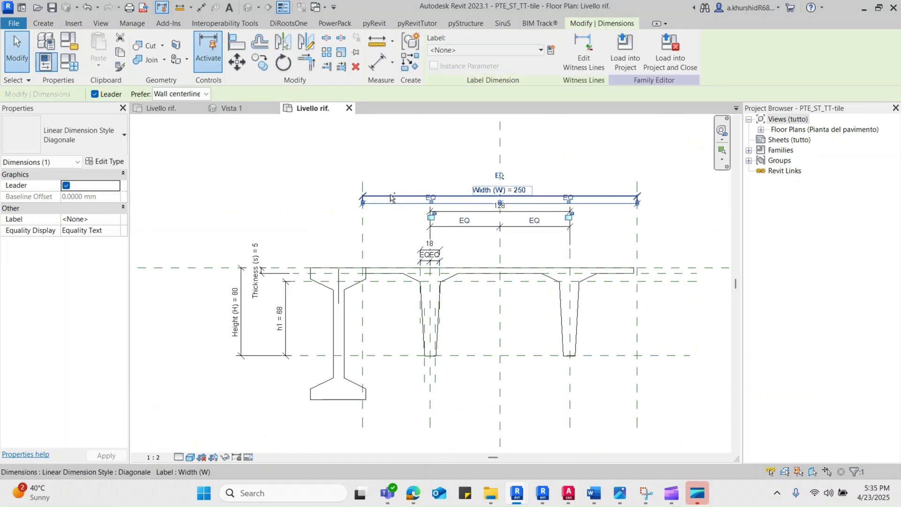
key("Escape")
left_click(393, 200)
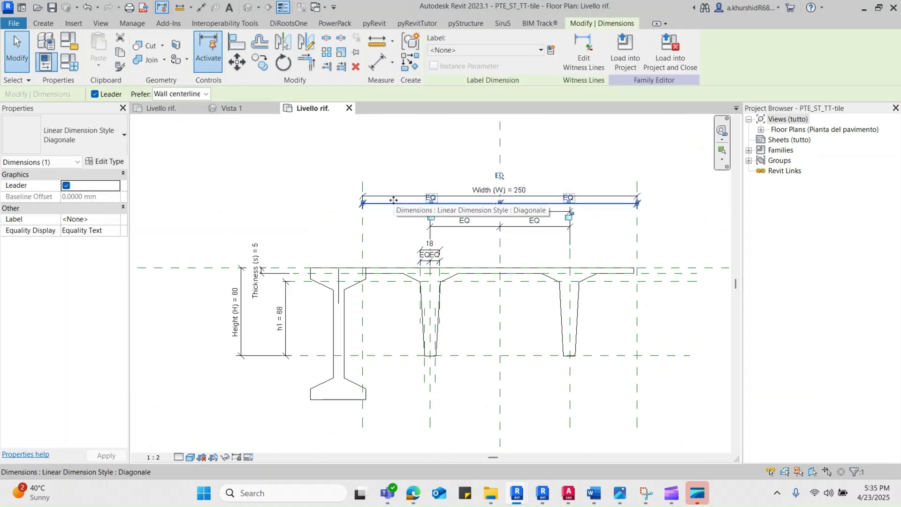
left_click_drag(393, 200, 394, 146)
left_click(394, 226)
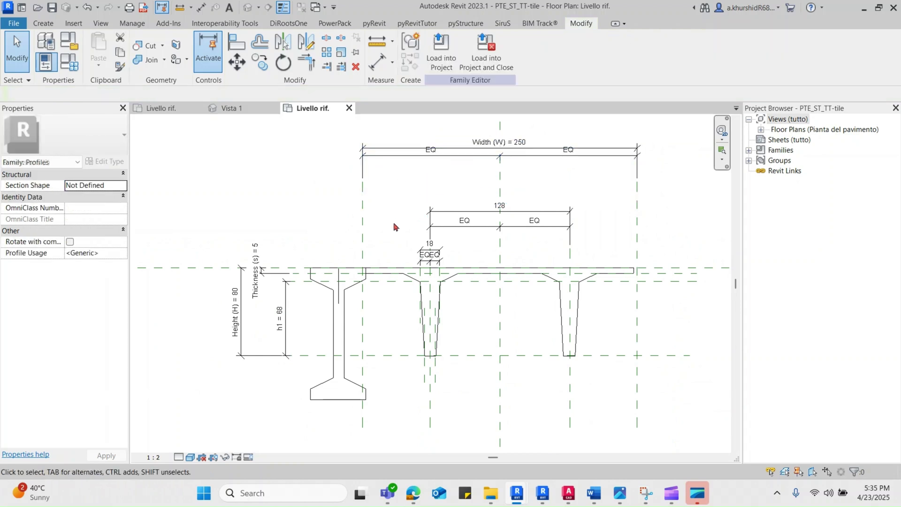
Step: Dimension the left leg's overall bottom width between its lower edge reference planes, placing it below the leg
scroll(410, 329, "up", 2)
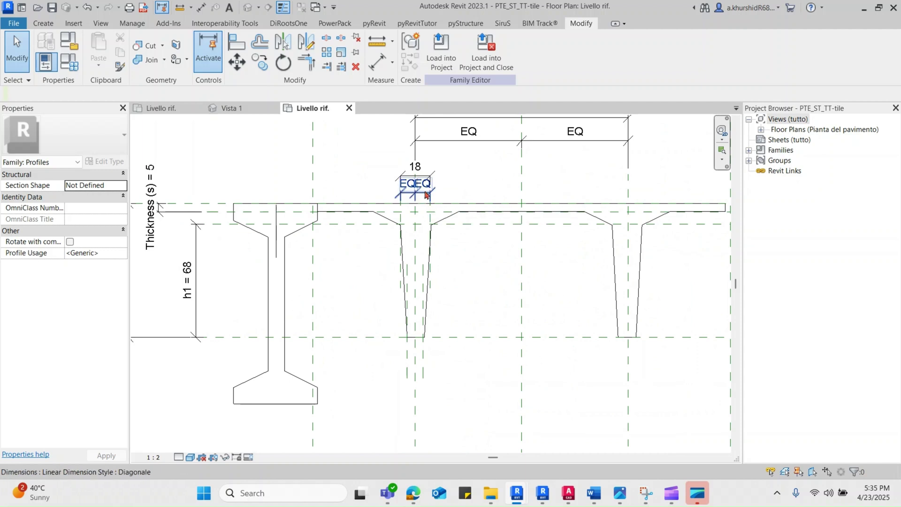
left_click(431, 199)
scroll(416, 360, "up", 3)
left_click(403, 356)
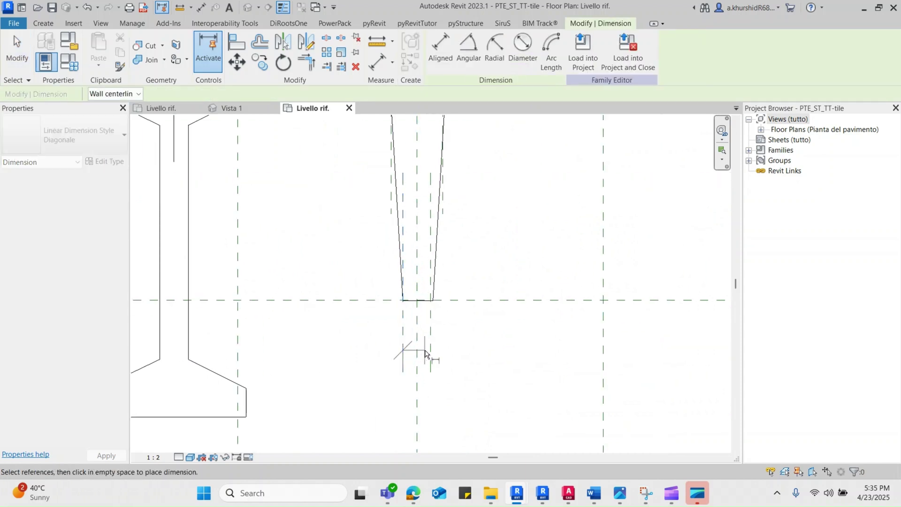
left_click(431, 354)
left_click(473, 406)
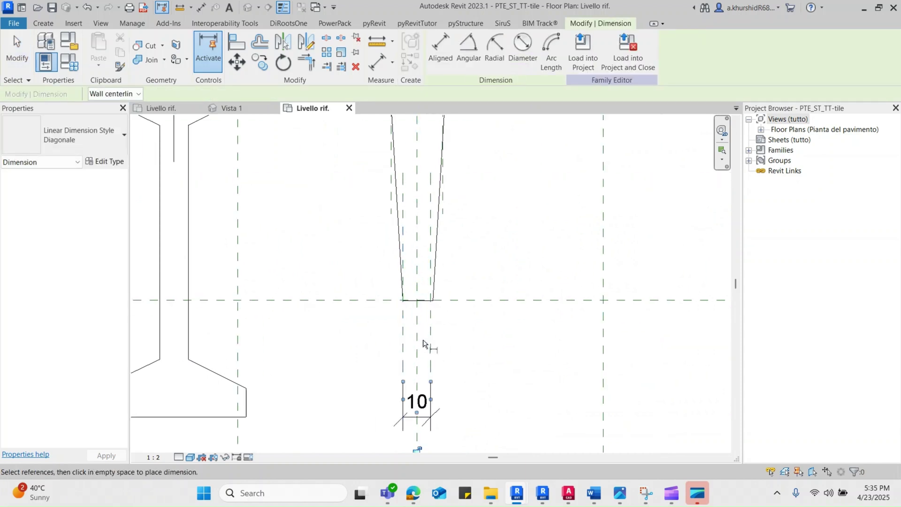
Step: Dimension the left leg's lower edge reference planes through its centreline plane and make the segments equal
left_click(403, 339)
left_click(417, 335)
left_click(431, 336)
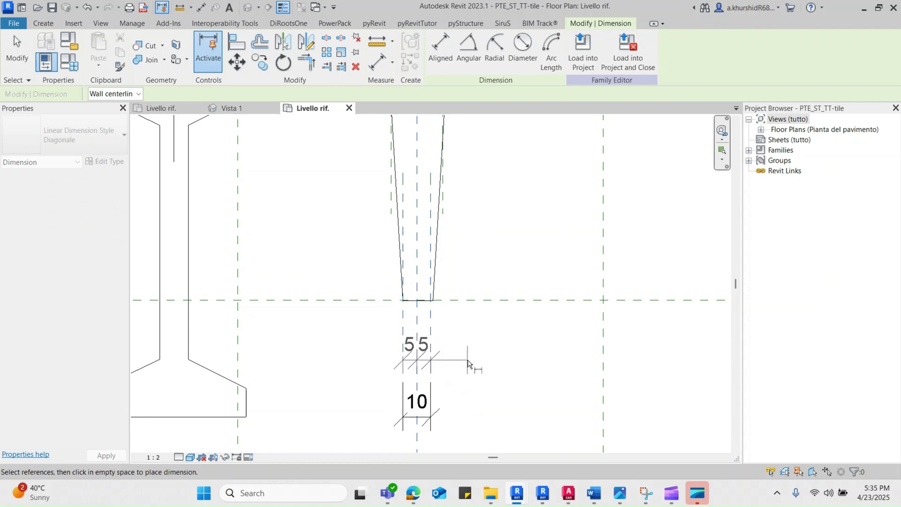
left_click(469, 365)
left_click(418, 284)
key("Escape")
key("Escape")
Step: Mirror the left leg's edge reference planes and its top and bottom width dimensions about the vertical centre reference plane, keeping the originals
scroll(385, 356, "down", 2)
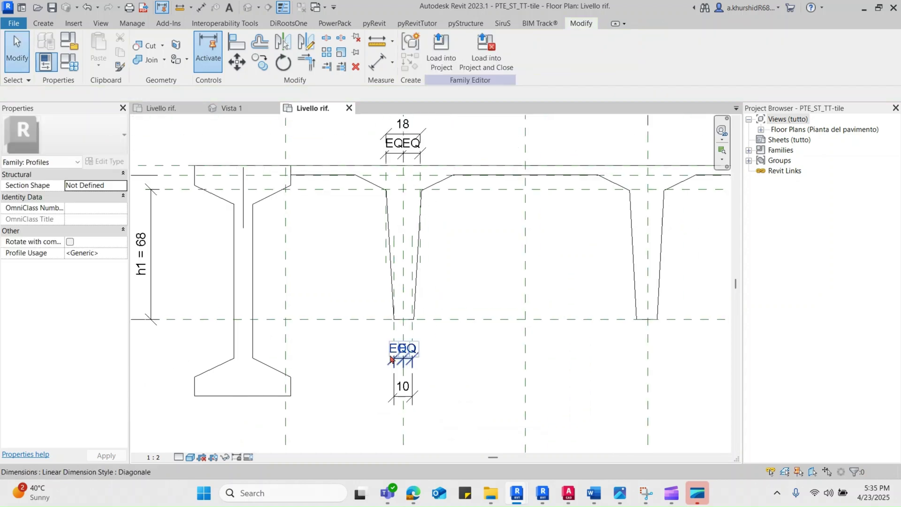
left_click(398, 400)
left_click(400, 163, "ctrl")
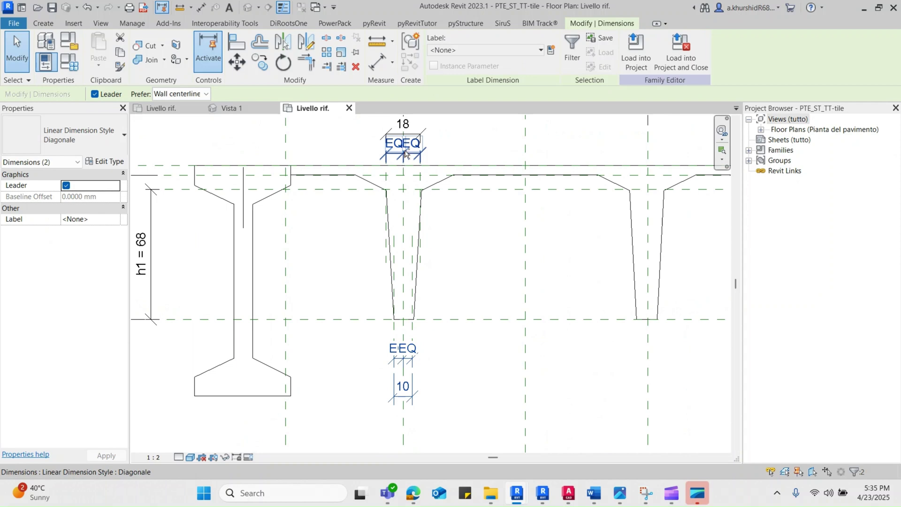
scroll(388, 222, "up", 2)
left_click(414, 223, "ctrl")
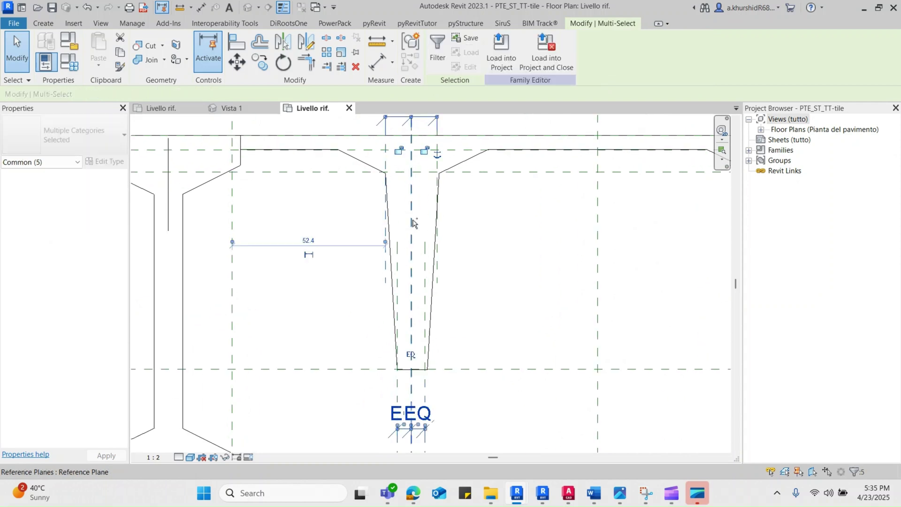
left_click(437, 230, "ctrl")
left_click(437, 231, "ctrl")
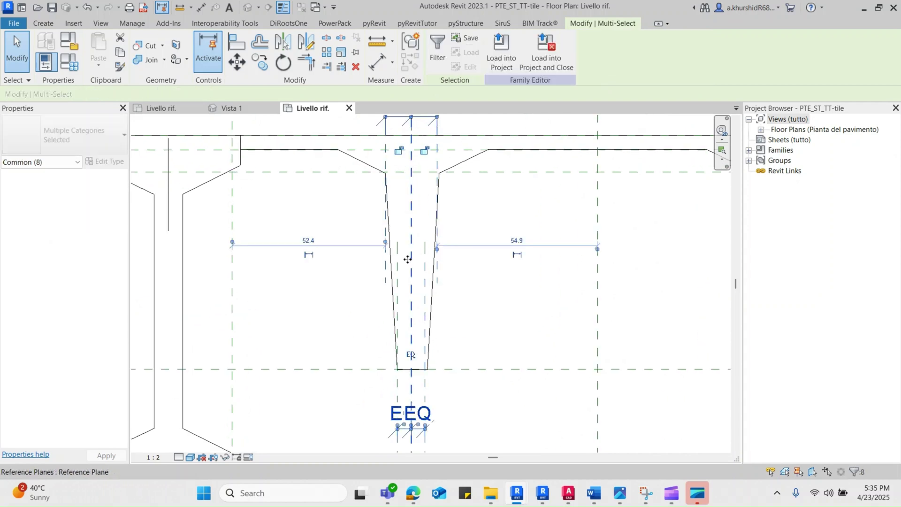
scroll(318, 315, "down", 2)
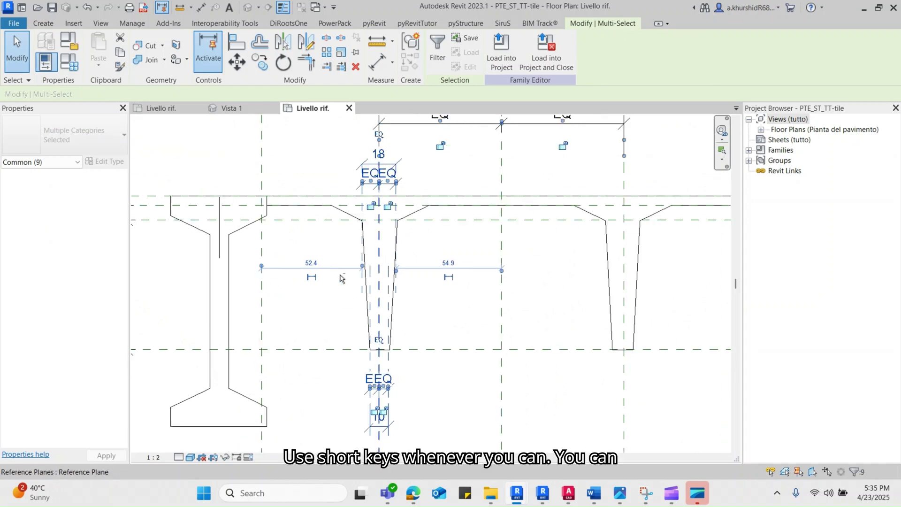
scroll(328, 281, "down", 2)
key("m")
key("m")
left_click(459, 192)
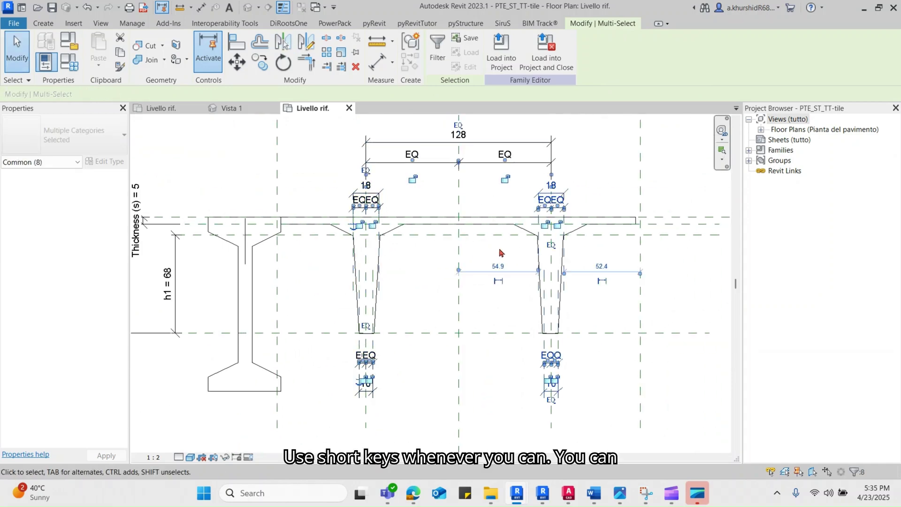
Step: Remove the mirrored edge reference planes and width dimensions from the right leg
key("Escape")
scroll(575, 184, "up", 2)
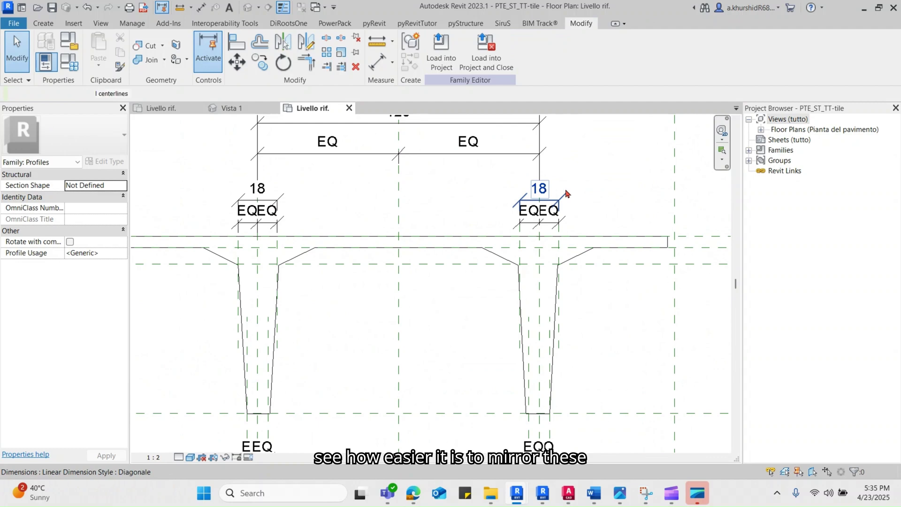
left_click(566, 193)
key("Delete")
scroll(568, 195, "down", 3)
scroll(353, 206, "up", 3)
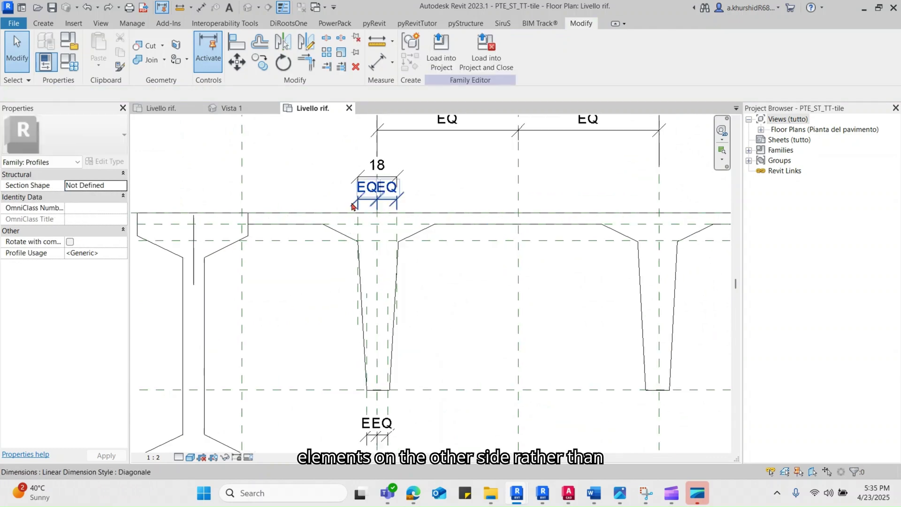
Step: Label the left leg's top width dimension with parameter t1 and its bottom width dimension with parameter t2
left_click(353, 205)
left_click(489, 50)
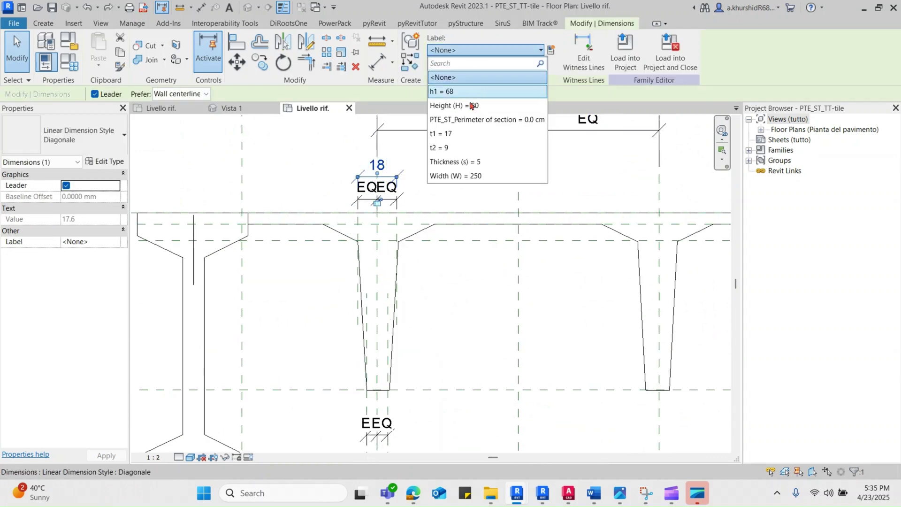
key("Escape")
middle_click_drag(395, 423, 403, 299)
left_click(399, 348)
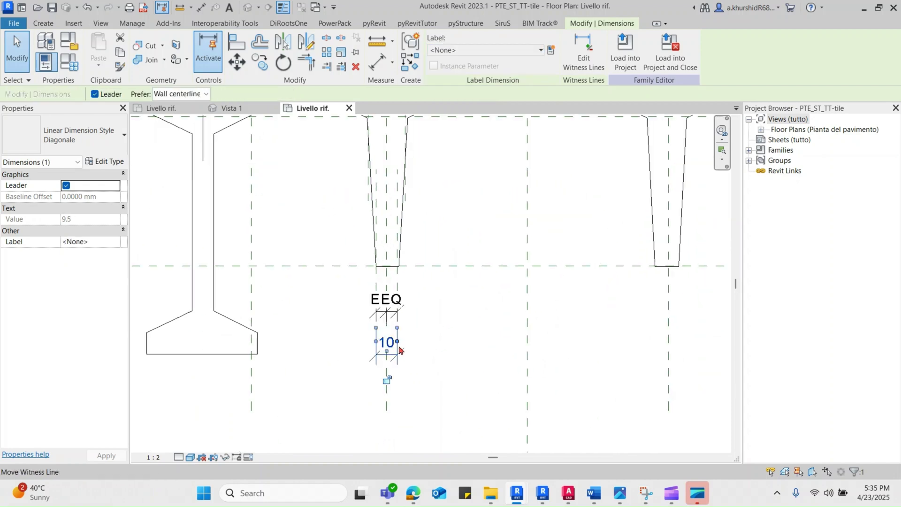
left_click(488, 49)
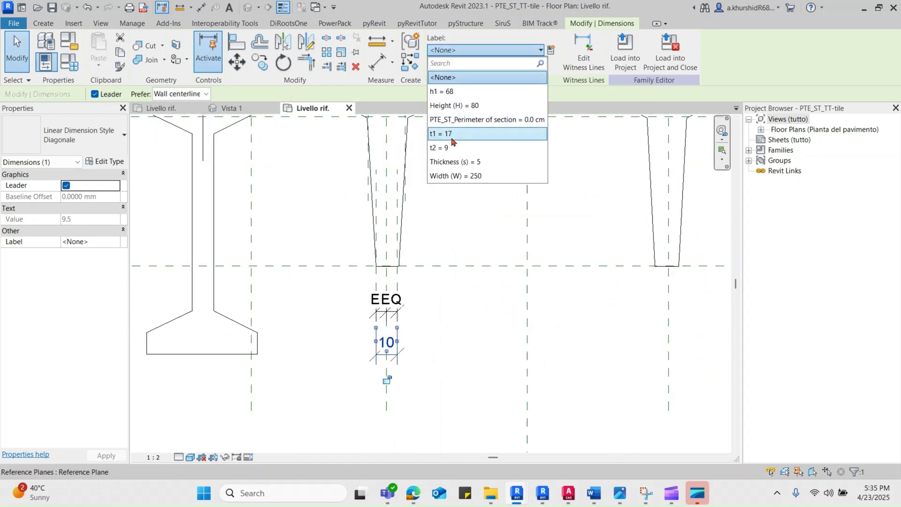
left_click(451, 147)
left_click(444, 225)
scroll(324, 370, "down", 2)
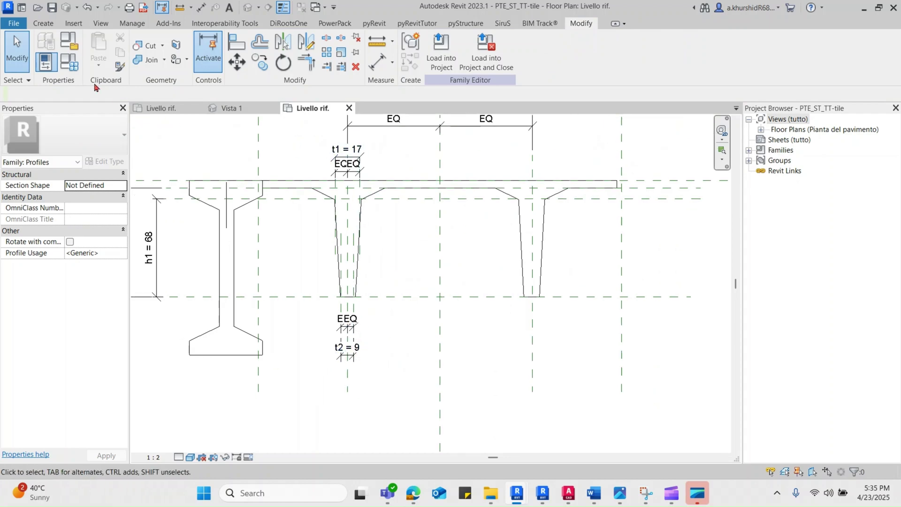
Step: Set the family parameter values to 70 for h1, 15 for t1 and 10 for t2
left_click(72, 67)
left_click(244, 414)
scroll(345, 229, "up", 3)
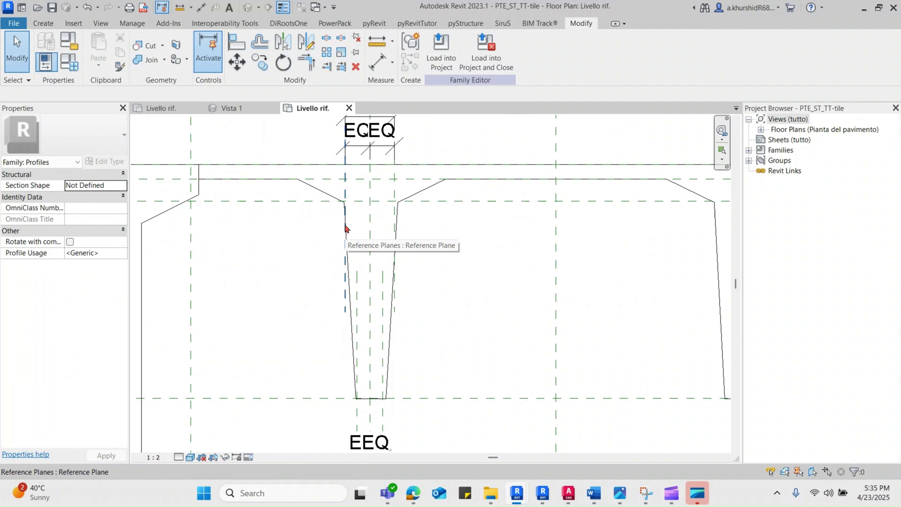
scroll(345, 228, "down", 2)
scroll(371, 169, "up", 2)
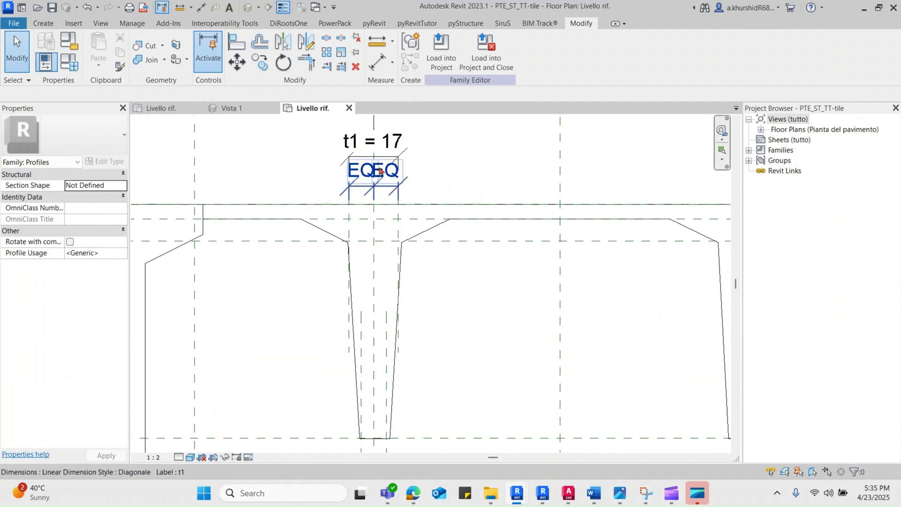
left_click(67, 62)
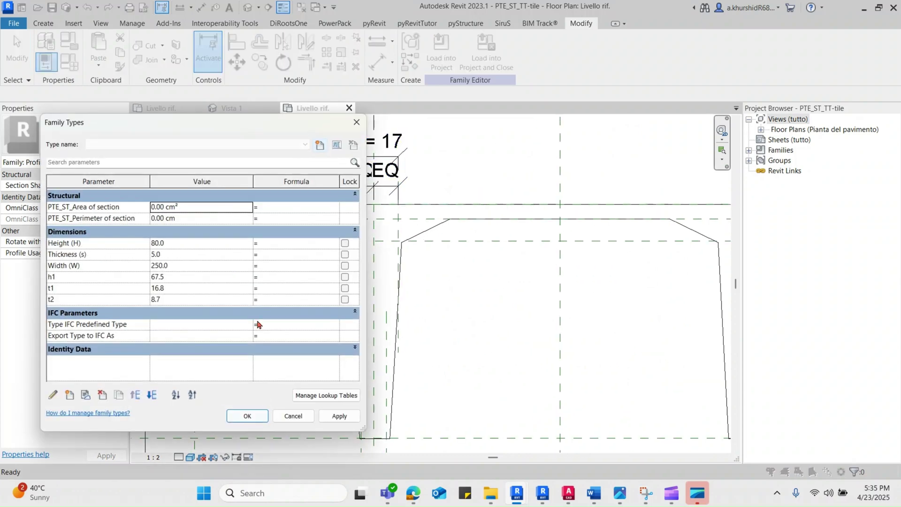
left_click(185, 277)
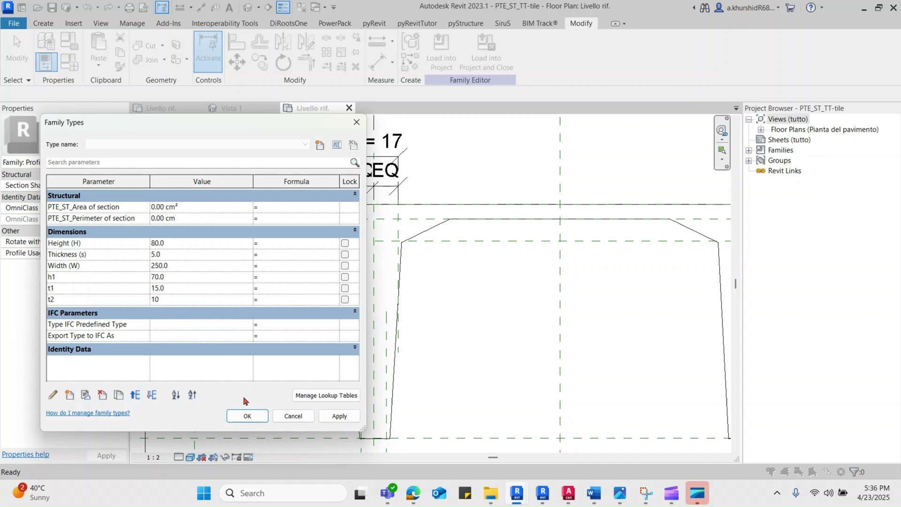
left_click(246, 416)
scroll(399, 281, "down", 2)
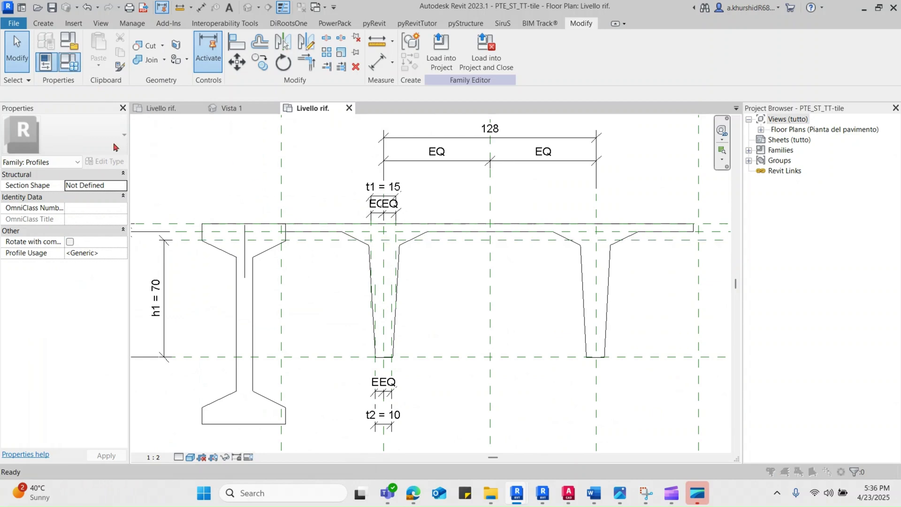
Step: Set the family parameter h1 to 65 and apply it to the profile
left_click(46, 61)
left_click(181, 277)
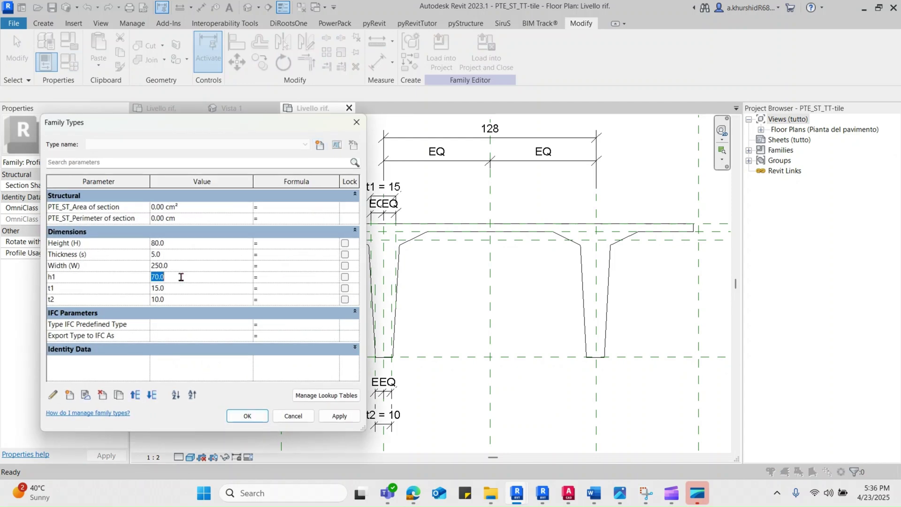
left_click(247, 416)
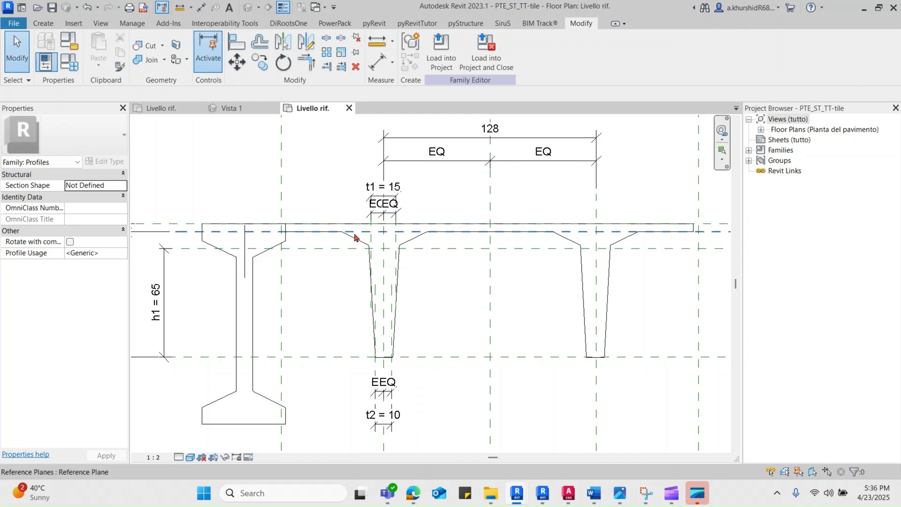
scroll(355, 236, "down", 1)
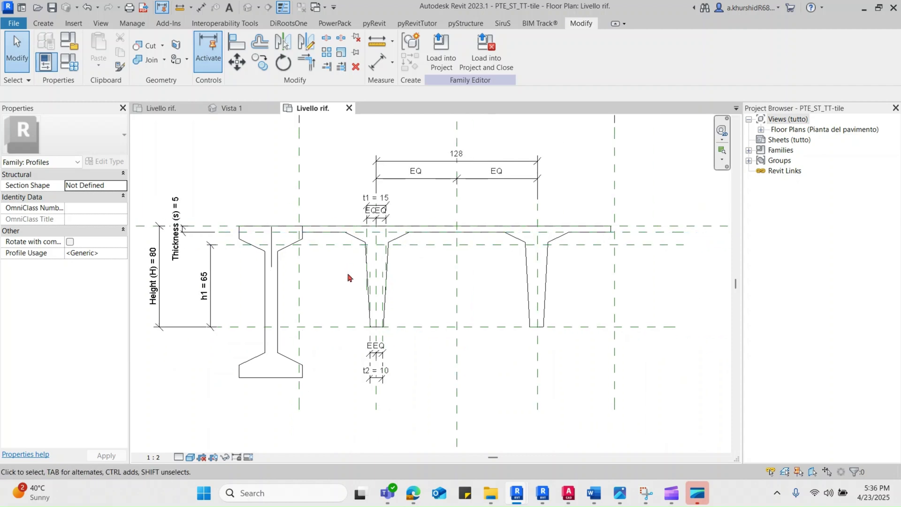
Step: Mirror the left leg's edge reference planes, labelled t1 and t2 dimensions and equality dimensions about the vertical centre reference plane, keeping the originals
scroll(356, 216, "up", 1)
left_click(356, 216)
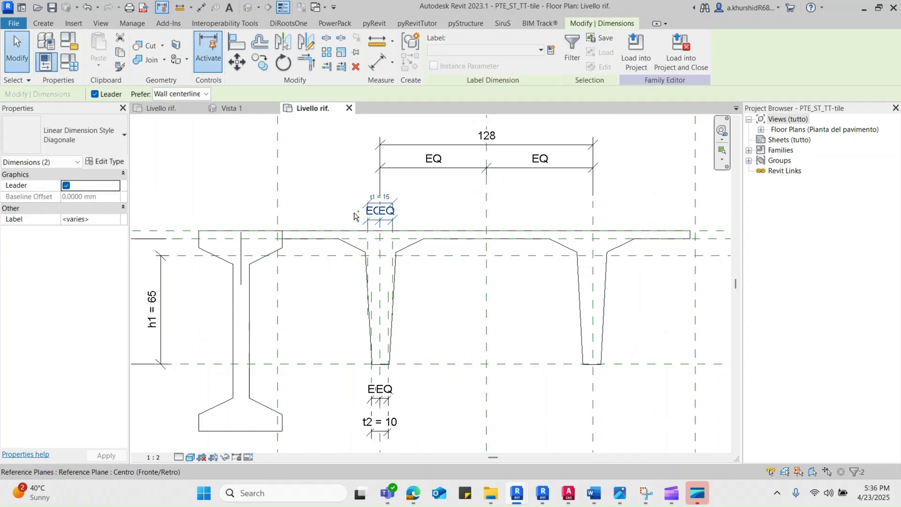
left_click(338, 177)
scroll(338, 177, "down", 1)
left_click_drag(336, 173, 413, 388)
key("m")
key("m")
left_click(451, 359)
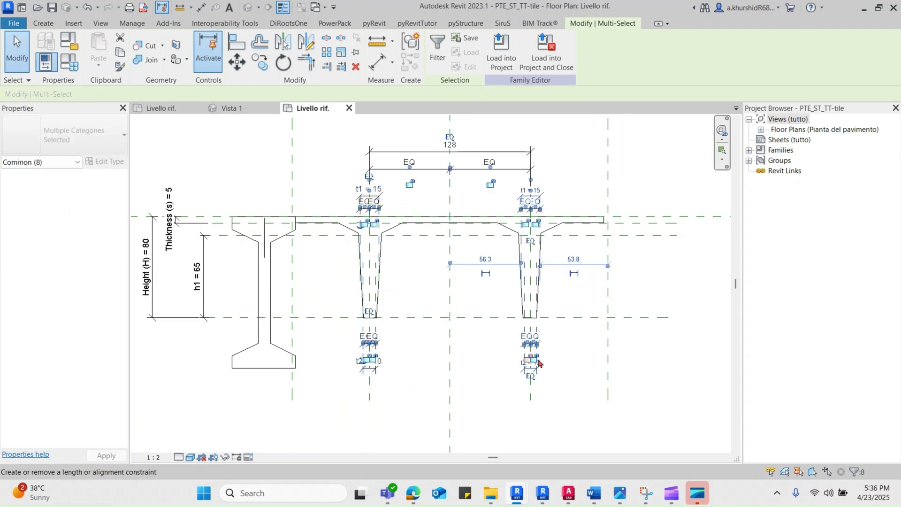
key("Escape")
scroll(570, 192, "up", 1)
scroll(556, 284, "down", 1)
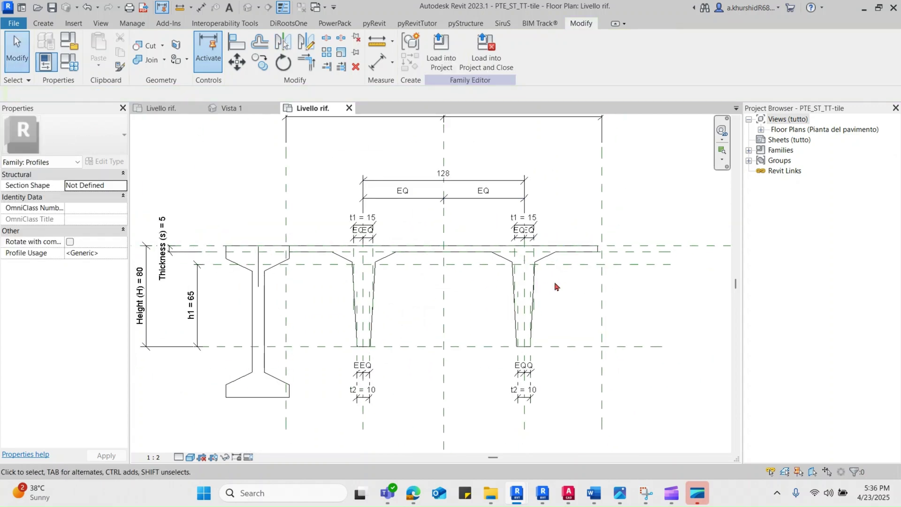
Step: Label the overall leg spacing dimension with a new family type parameter named W1, grouped under Dimensions
left_click(476, 189)
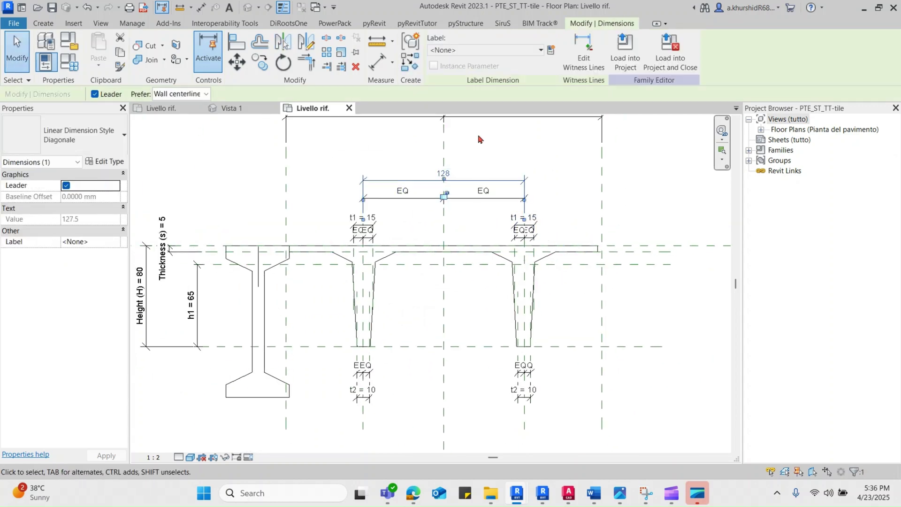
left_click(488, 51)
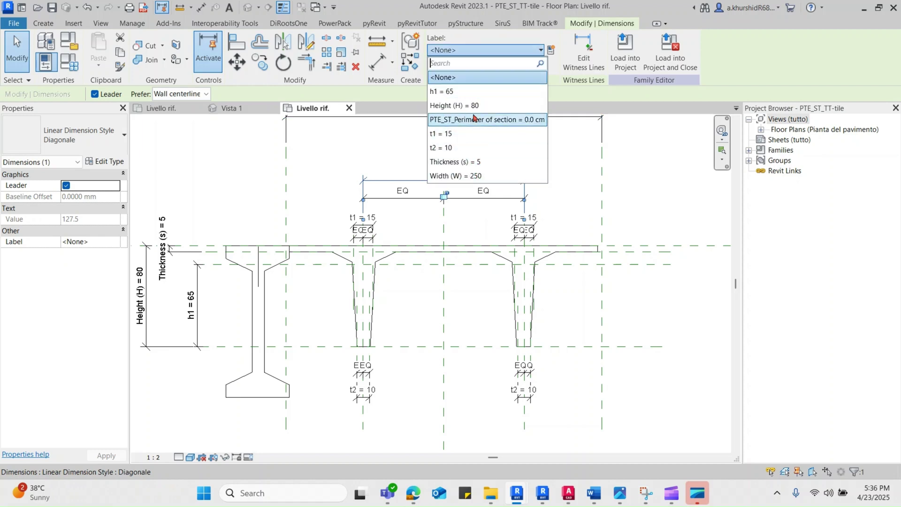
key("Escape")
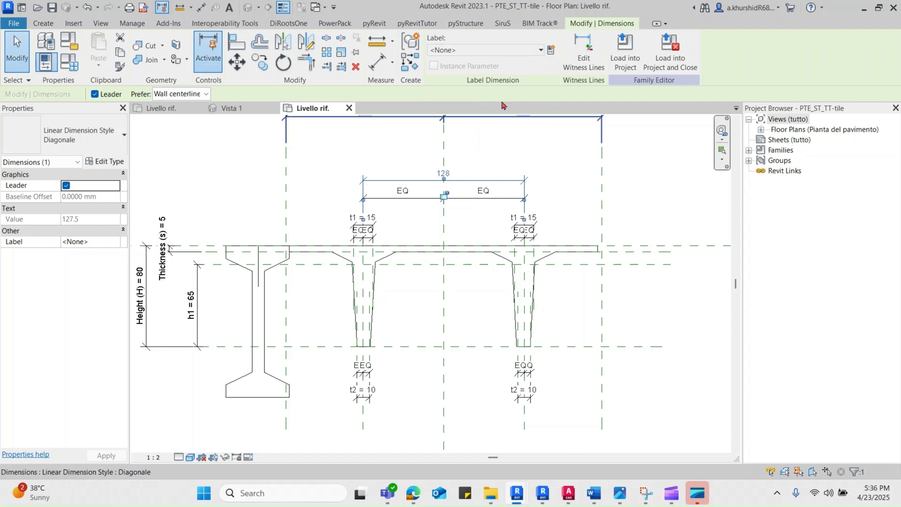
scroll(416, 369, "down", 1)
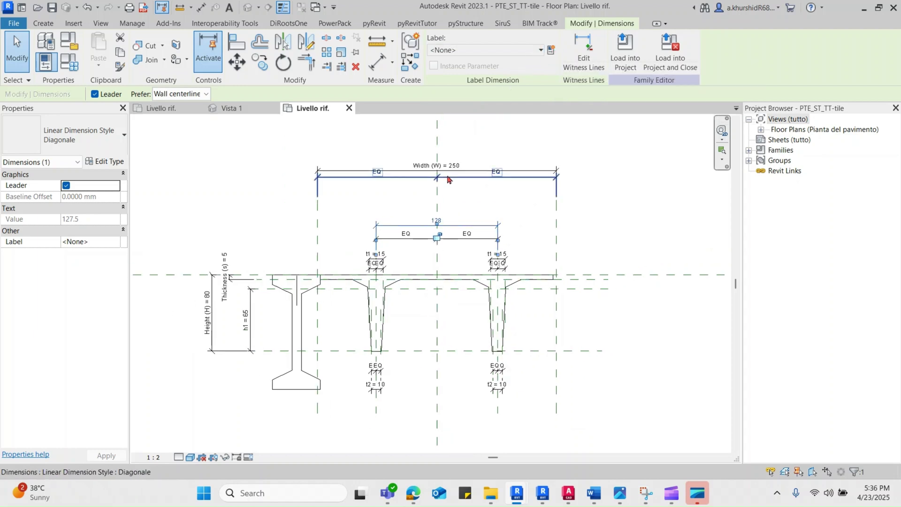
scroll(467, 230, "up", 1)
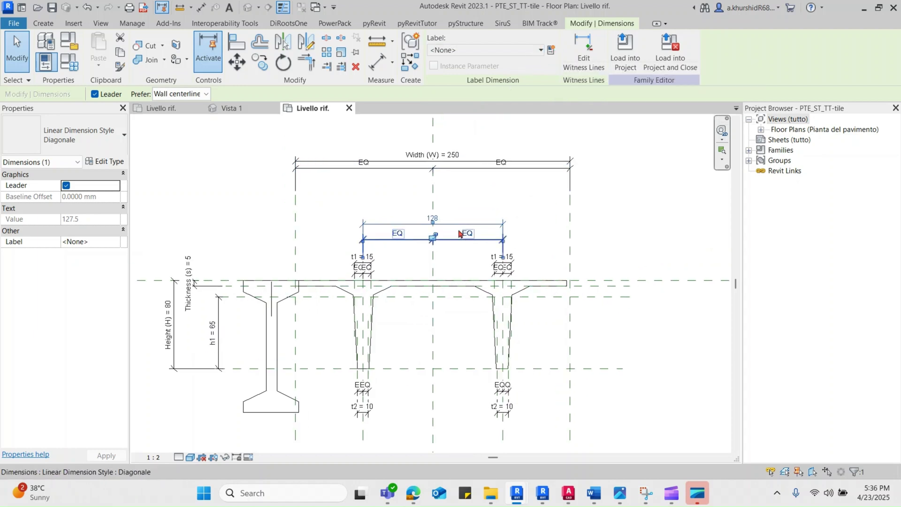
left_click(520, 52)
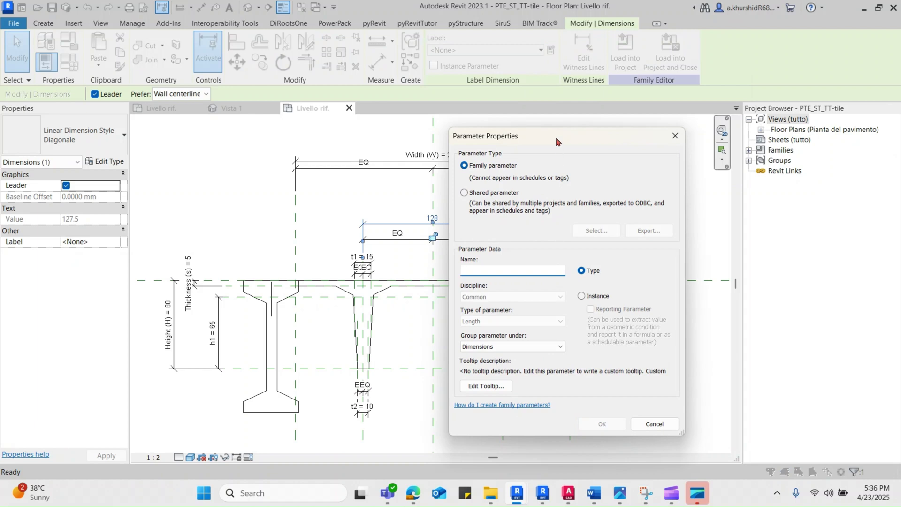
left_click_drag(557, 142, 175, 139)
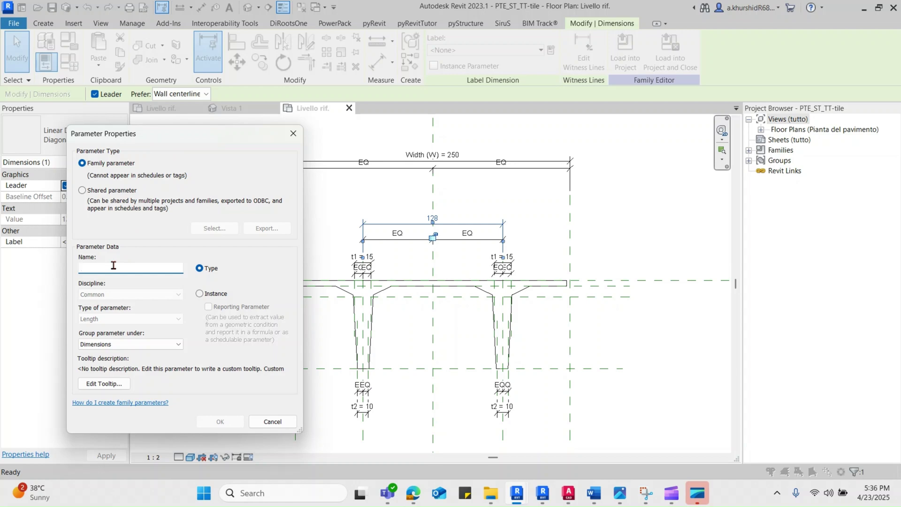
left_click(205, 425)
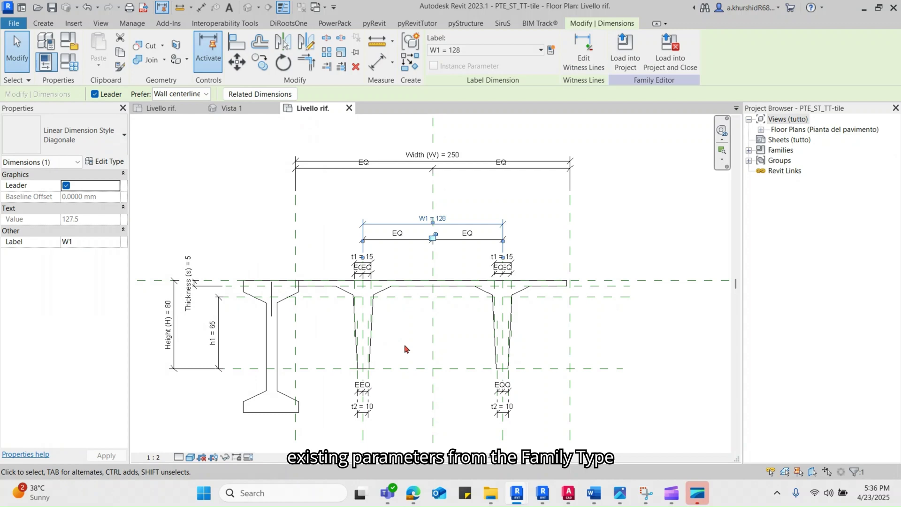
Step: Rename the leg spacing parameter W1 to w1 in the family types
left_click(69, 62)
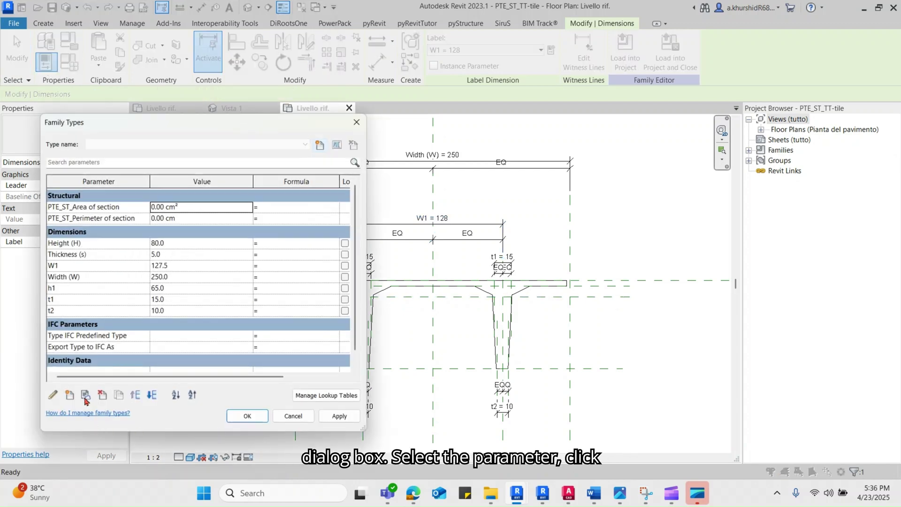
left_click(54, 396)
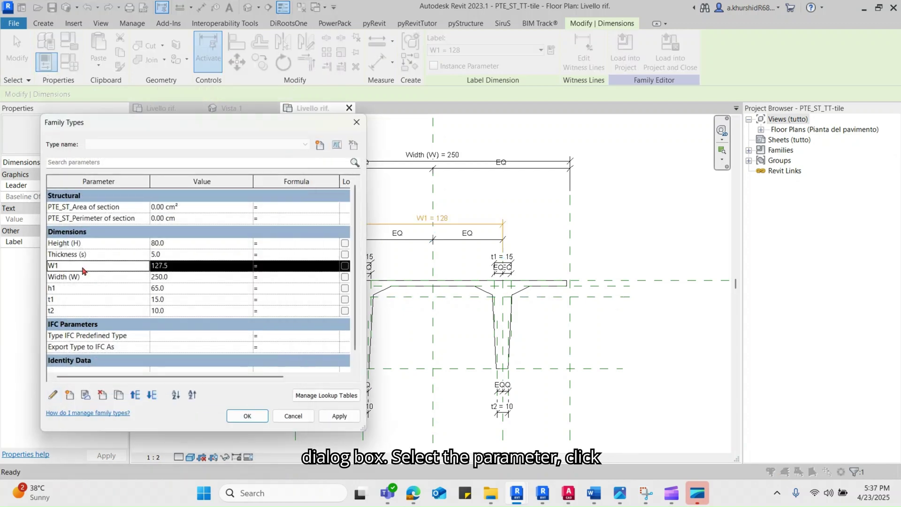
left_click(53, 395)
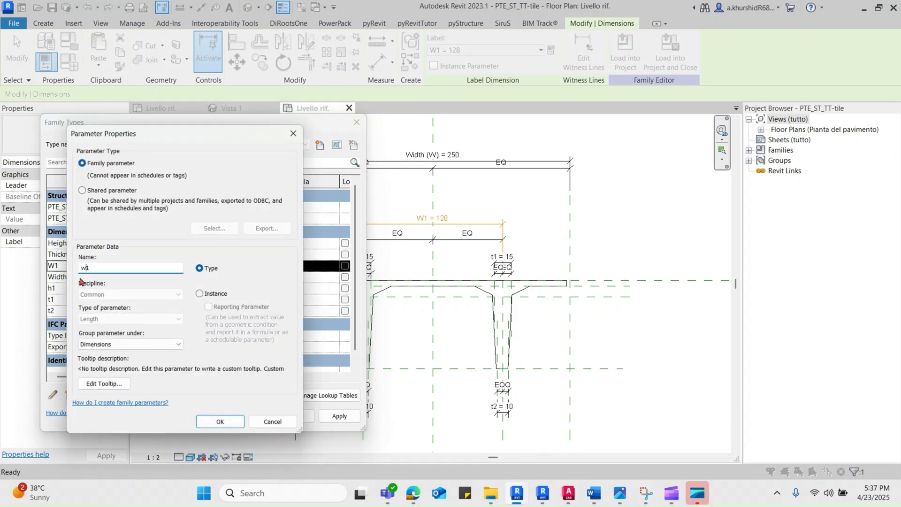
left_click(220, 421)
left_click(245, 414)
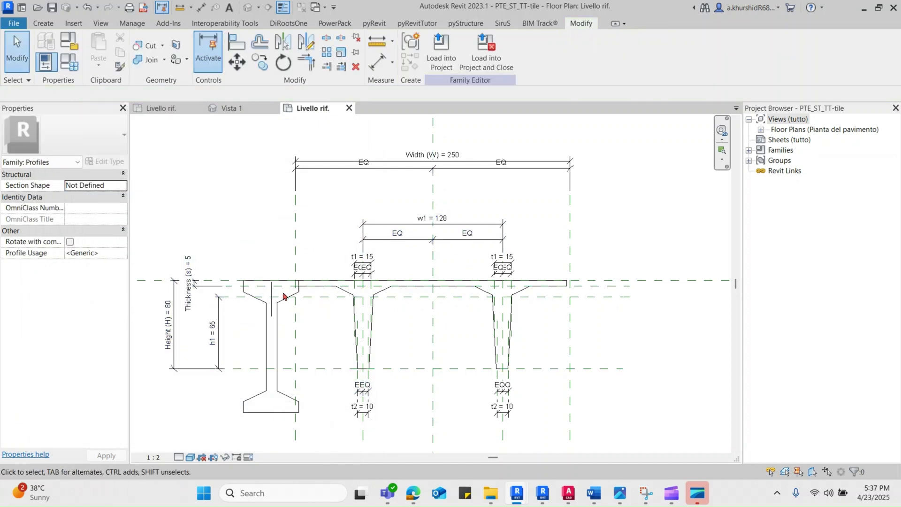
Step: Move the Width (W) dimension slightly higher to separate it from the equality dimension beneath it
left_click(387, 164)
left_click(388, 206)
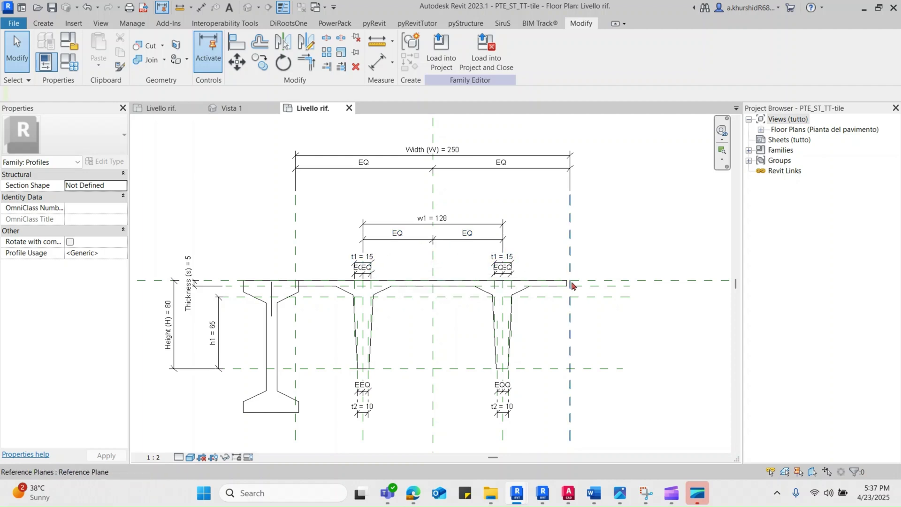
Step: Temporarily hide the imported Beam profiles.dwg drawing in the view
scroll(450, 244, "down", 2)
left_click(315, 319)
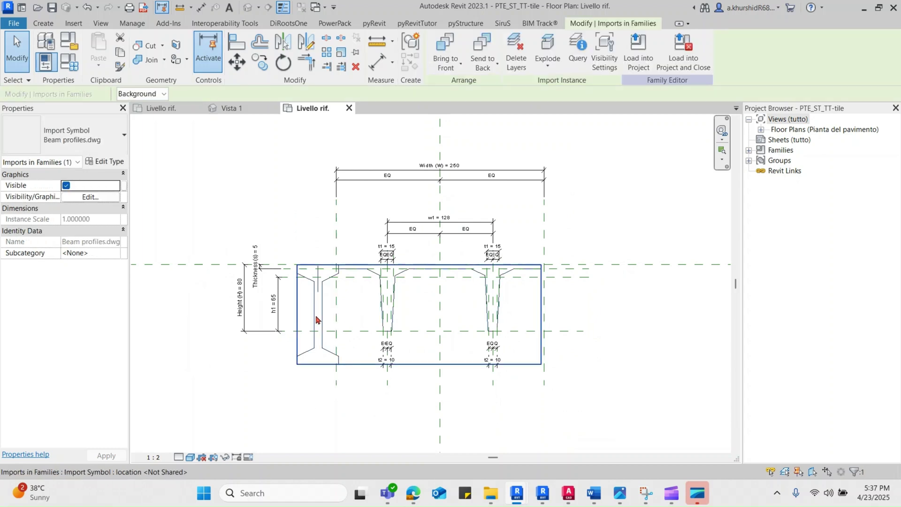
key("h")
key("h")
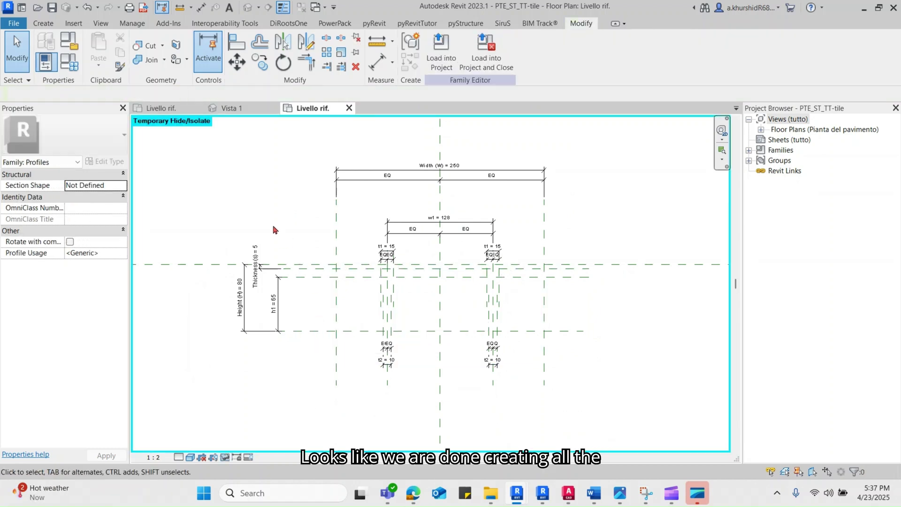
Step: Draw the profile's top edge as a line along the upper horizontal reference plane, between the two outer width planes
left_click(43, 23)
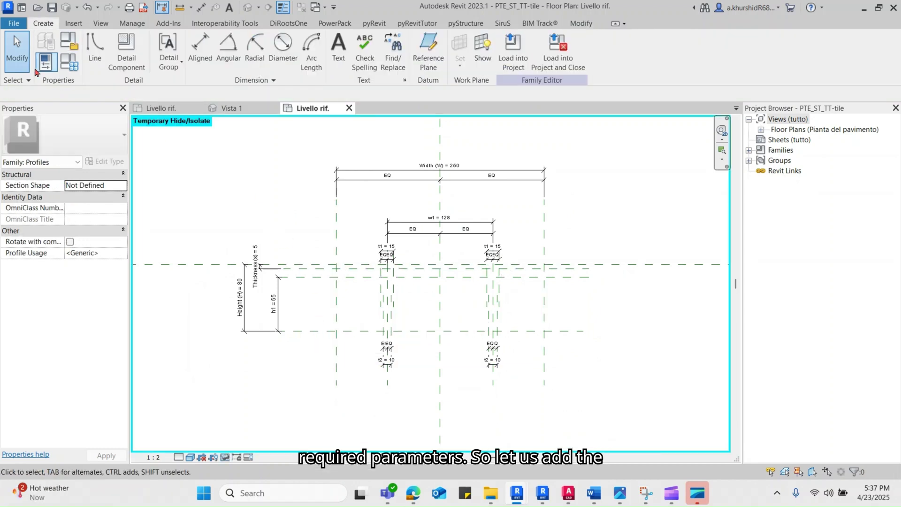
left_click(96, 52)
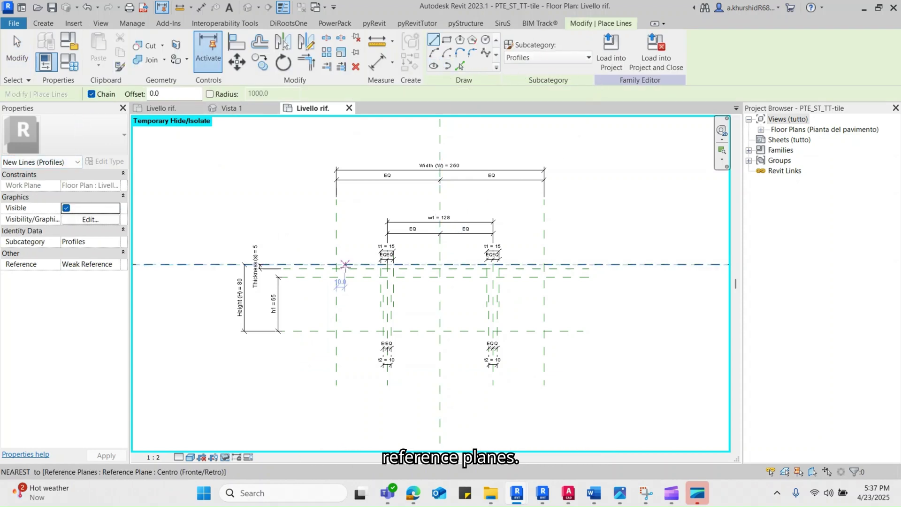
scroll(345, 267, "up", 2)
scroll(384, 166, "down", 2)
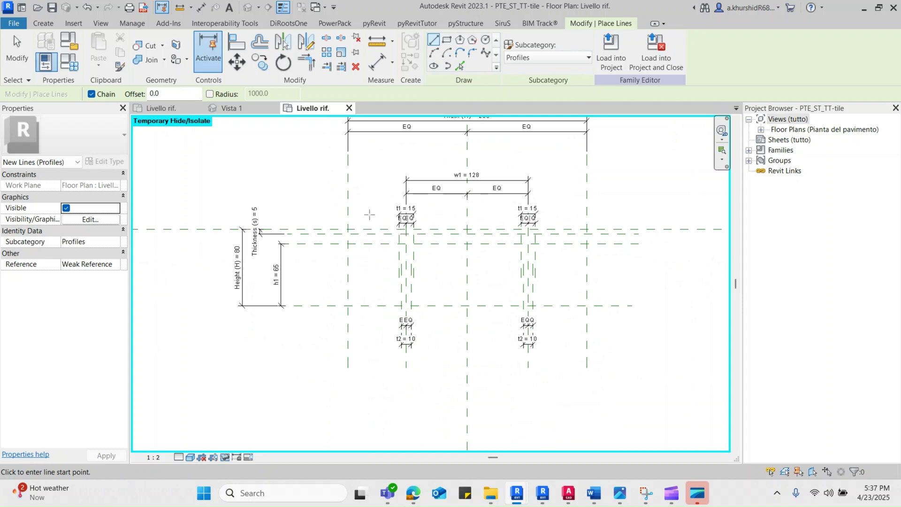
scroll(364, 218, "up", 2)
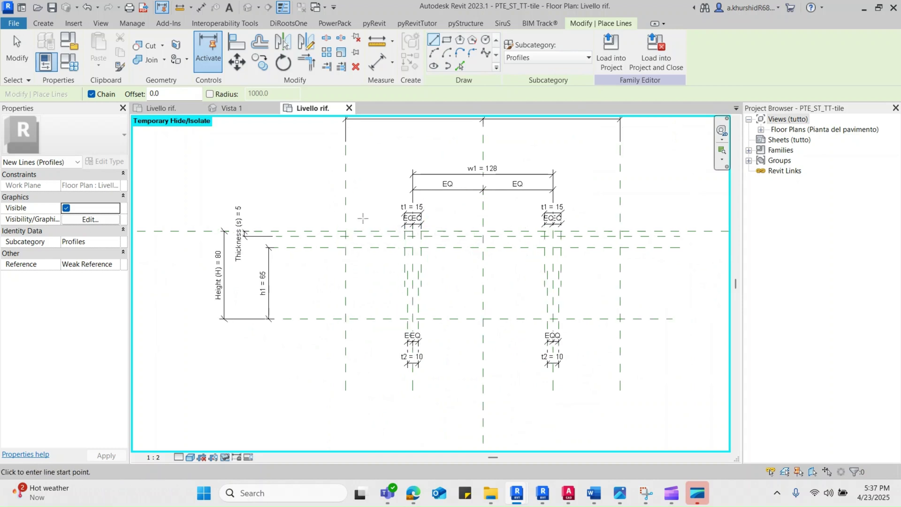
left_click(349, 234)
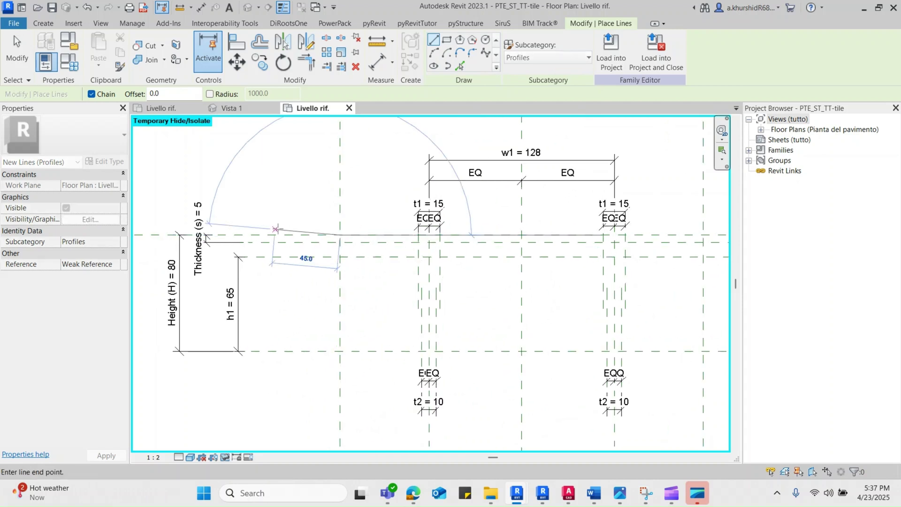
scroll(247, 230, "down", 1)
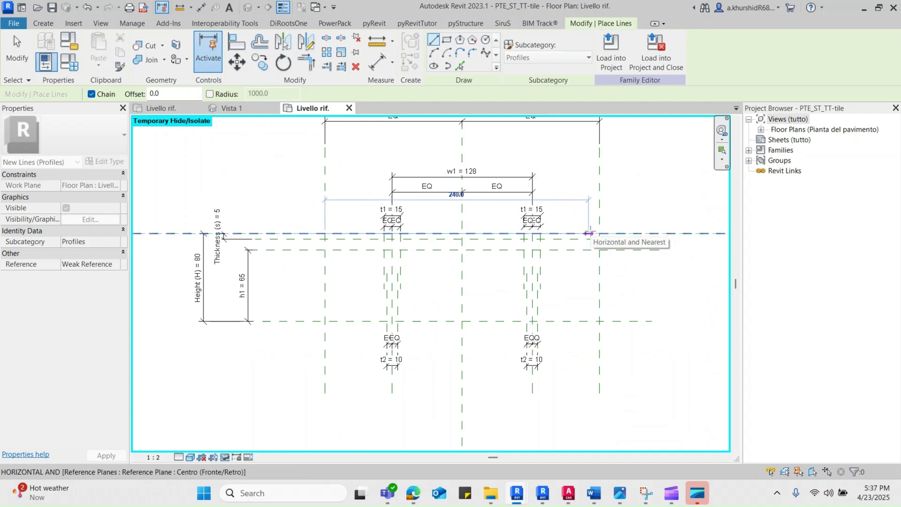
scroll(589, 233, "up", 2)
left_click(605, 236)
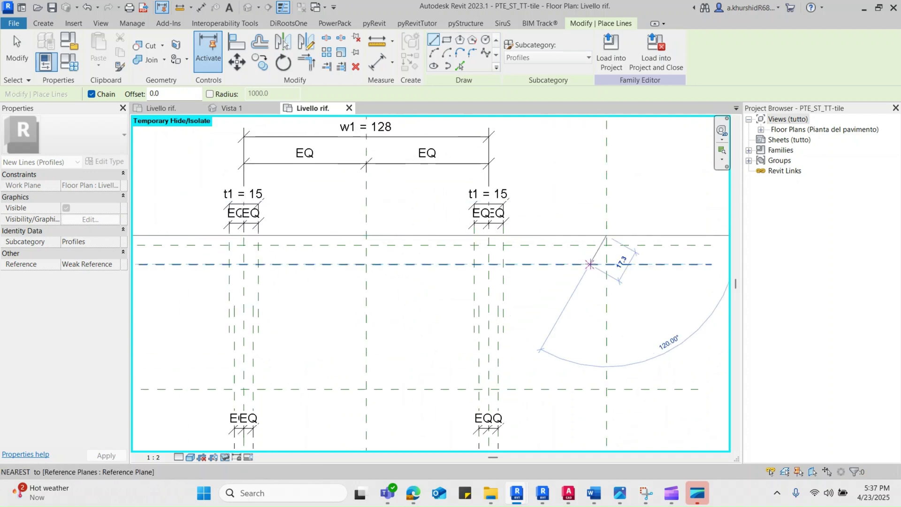
key("Escape")
key("Escape")
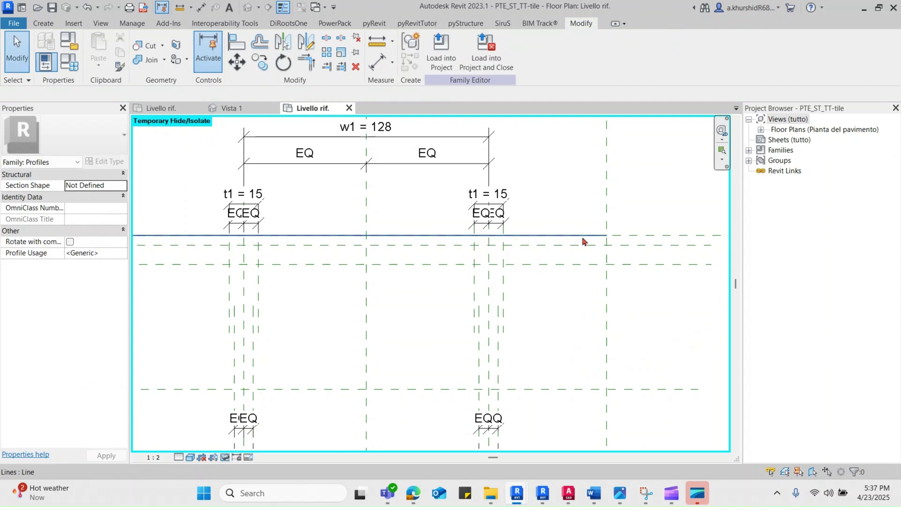
Step: Align the top profile line to the upper horizontal reference plane and its ends to the outer width planes, locking the alignments
key("a")
key("l")
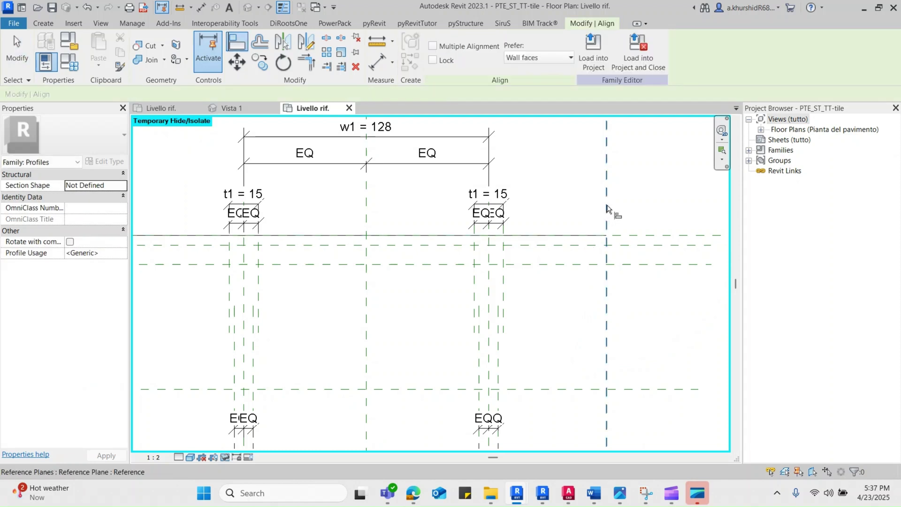
left_click(605, 237)
scroll(640, 256, "down", 1)
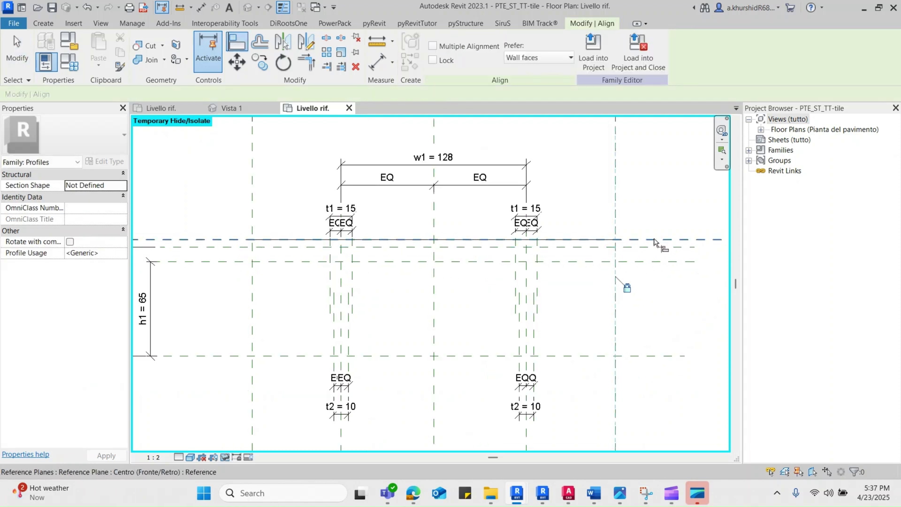
left_click(655, 240)
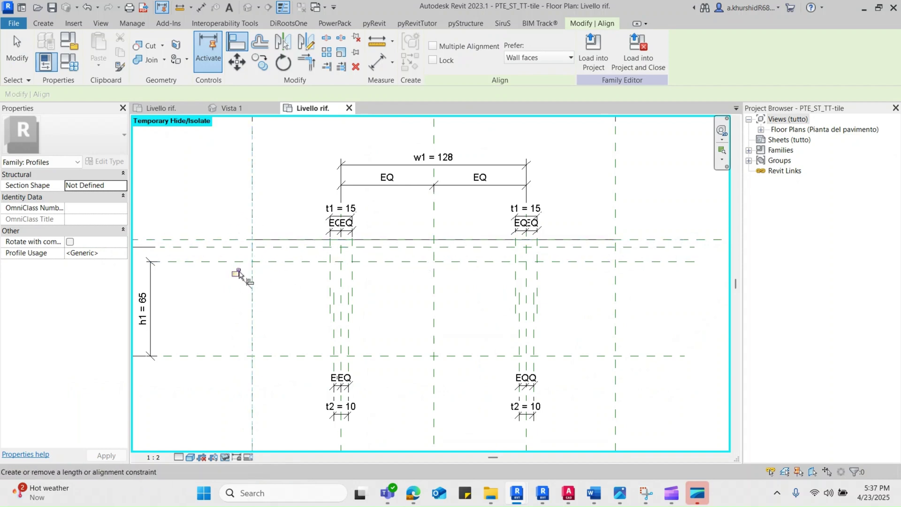
left_click(252, 278)
key("Escape")
key("Escape")
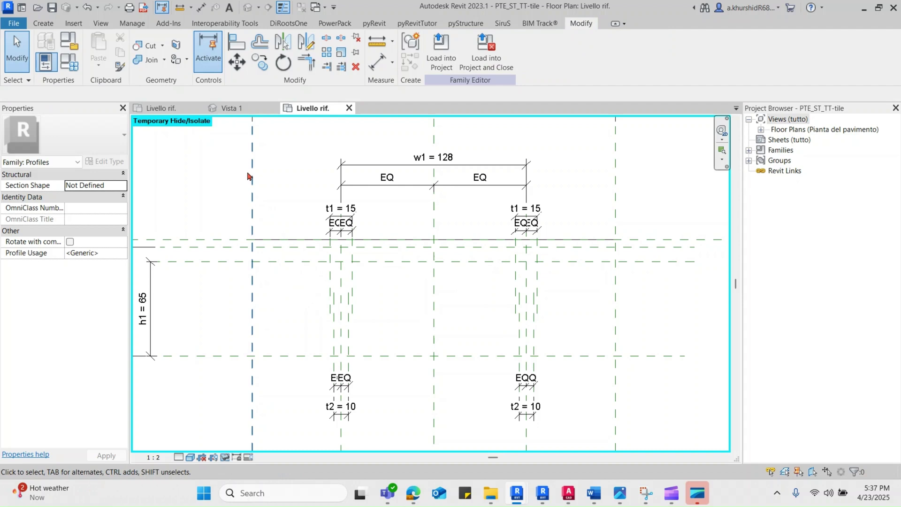
left_click(41, 29)
left_click(92, 47)
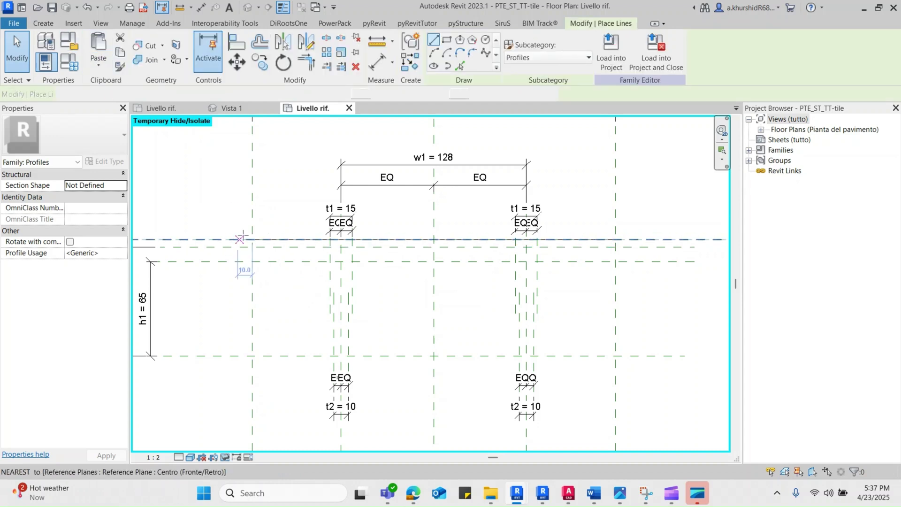
scroll(240, 239, "up", 3)
left_click(258, 235)
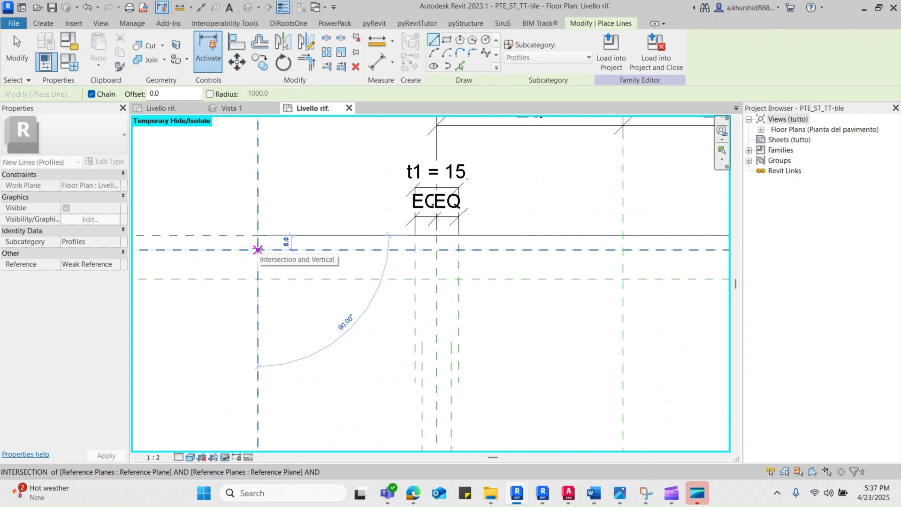
key("Escape")
key("Escape")
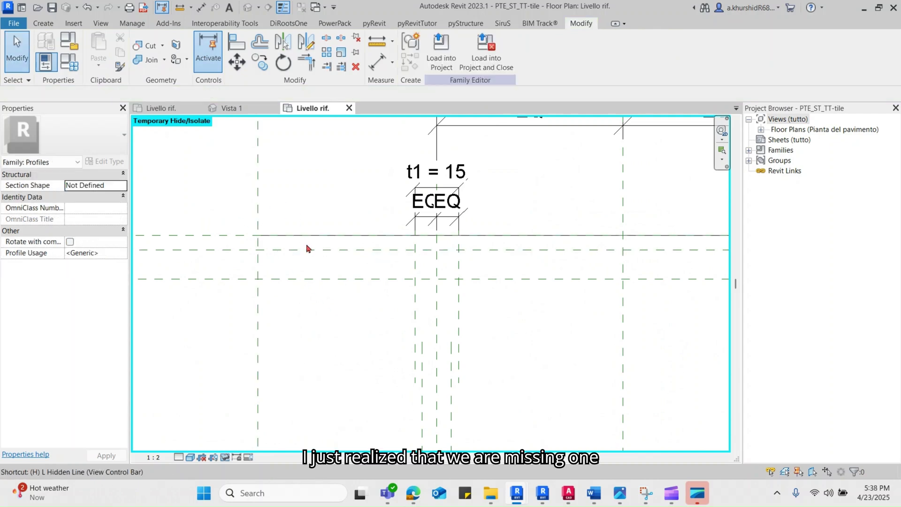
Step: Reset the temporary hide to bring back the imported beam drawing in the view
key("h")
key("r")
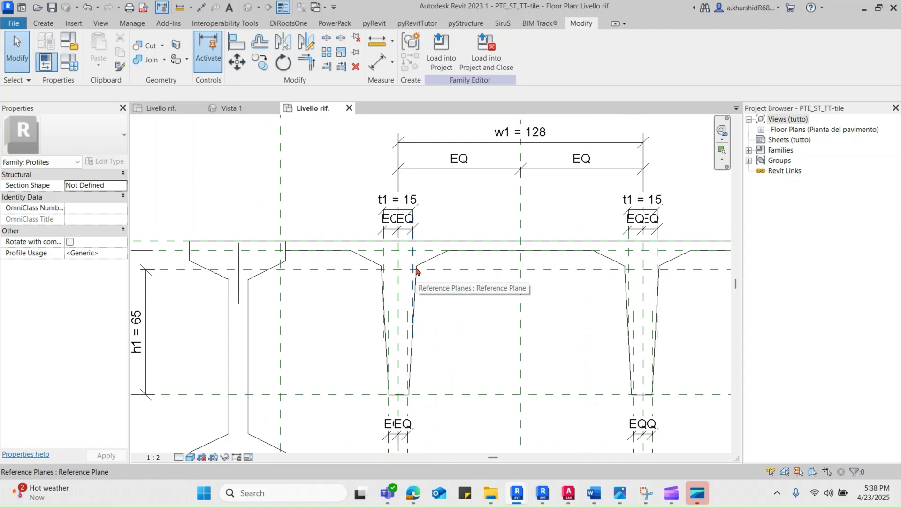
scroll(416, 271, "down", 2)
scroll(401, 406, "up", 2)
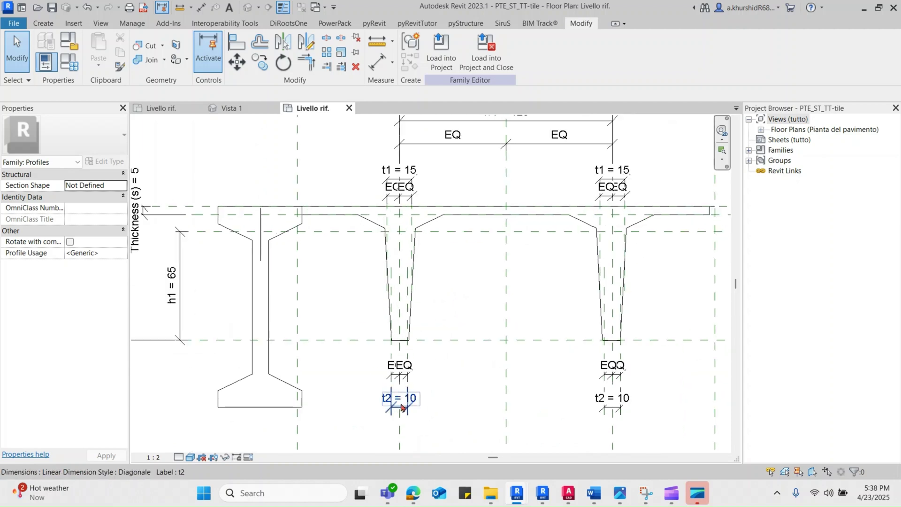
scroll(401, 407, "down", 1)
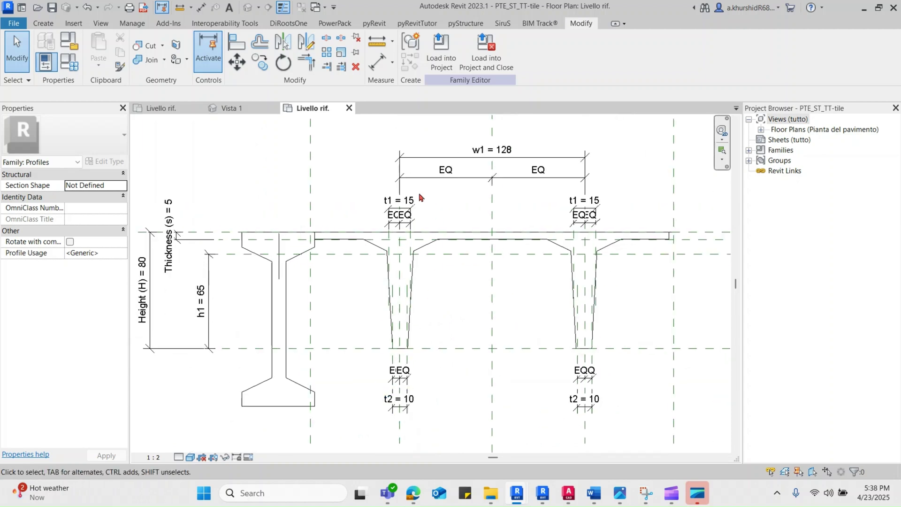
scroll(404, 213, "up", 1)
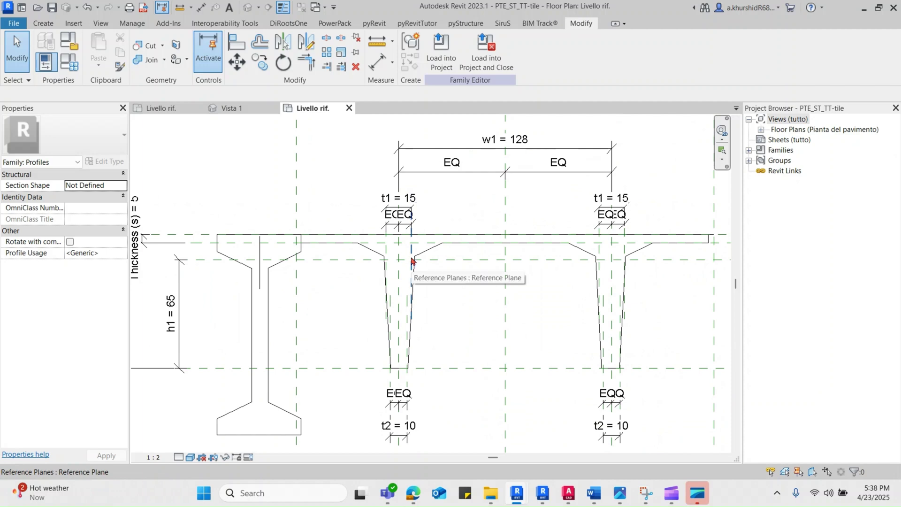
Step: Add a vertical reference plane at the outer end of the haunch to the right of the left leg
left_click(408, 289)
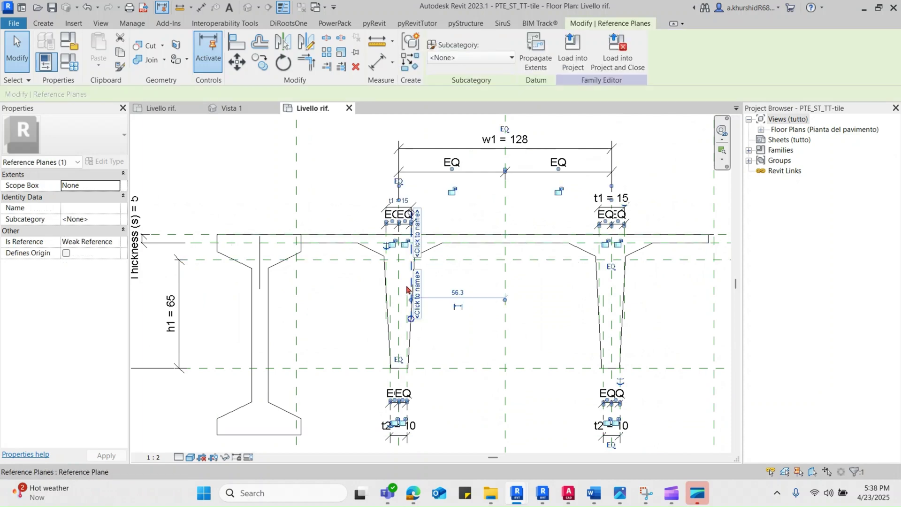
key("r")
key("p")
left_click(442, 243)
left_click(443, 295)
key("Escape")
key("Escape")
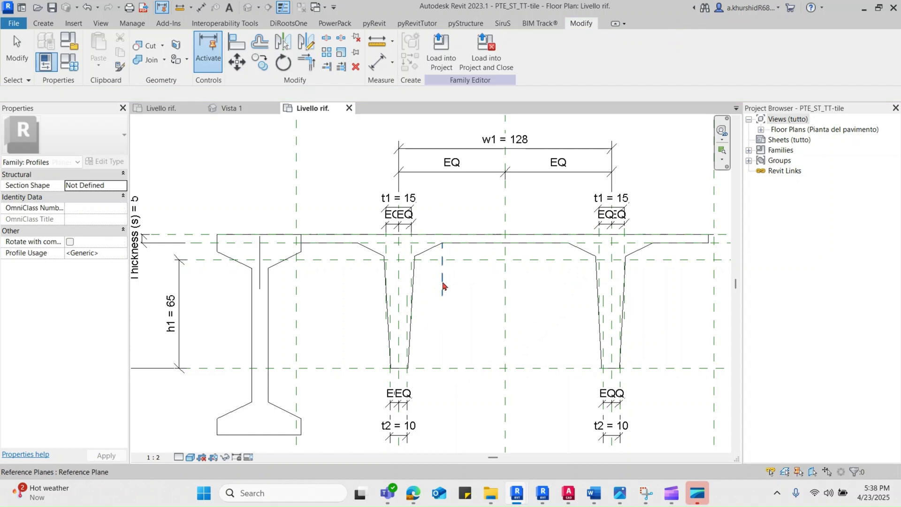
Step: Mirror the new haunch reference plane about the left leg's centre plane
left_click(443, 287)
key("m")
key("m")
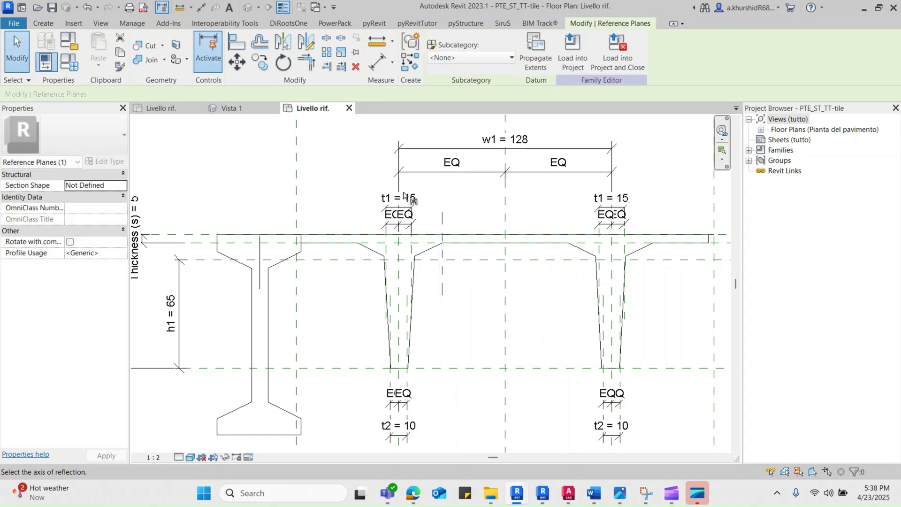
left_click(399, 281)
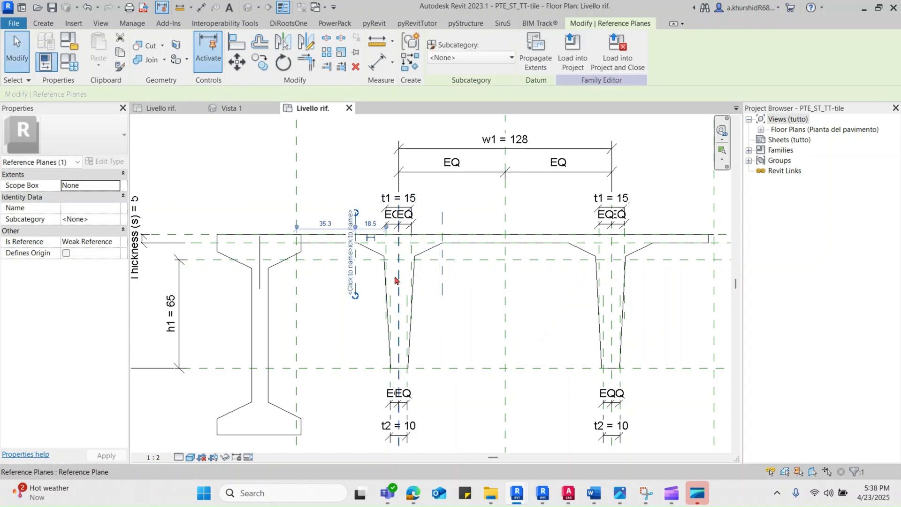
key("Escape")
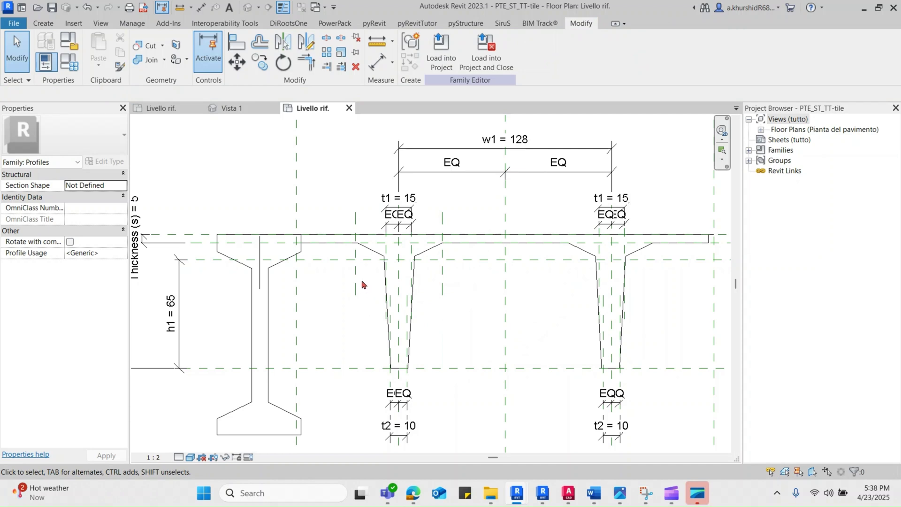
Step: Dimension the two haunch planes through the left leg's centre plane and make the segments equal
key("d")
key("i")
left_click(355, 283)
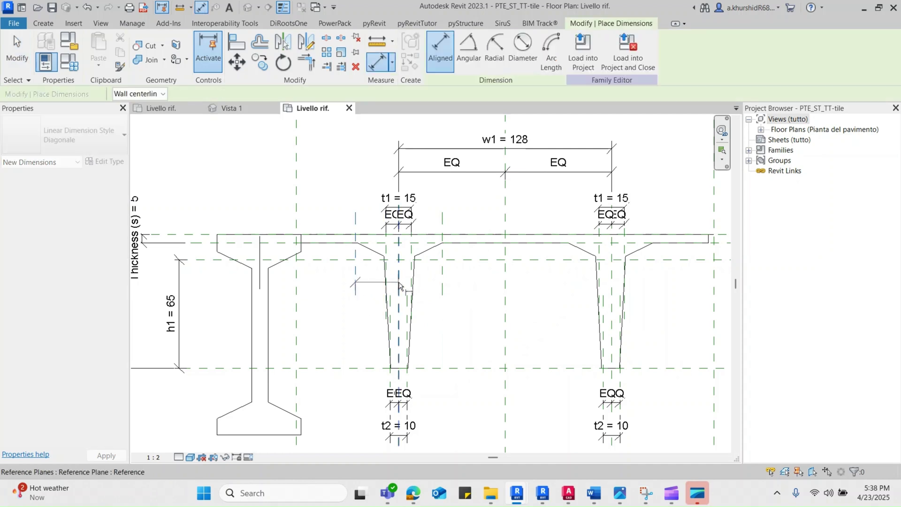
left_click(398, 284)
left_click(442, 288)
left_click(457, 292)
left_click(398, 251)
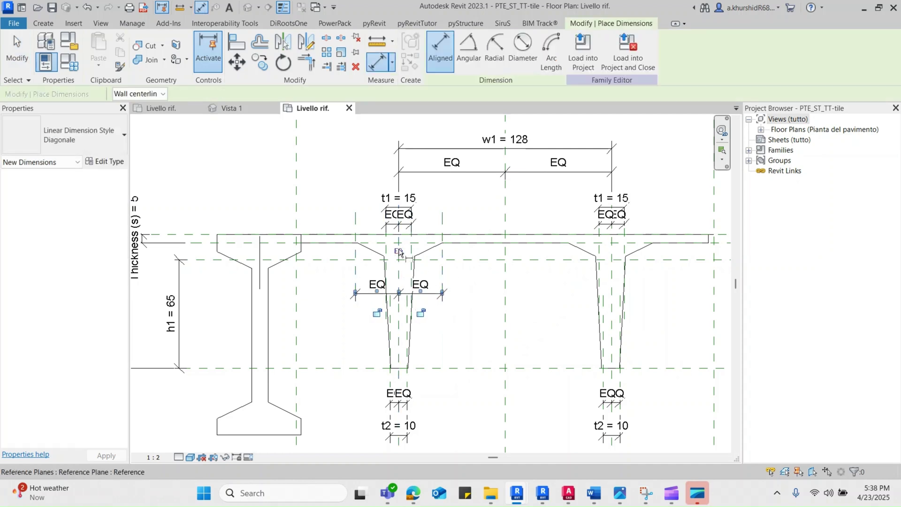
Step: Add an overall dimension between the left leg's two haunch planes, below the equality dimension
left_click(355, 280)
left_click(442, 268)
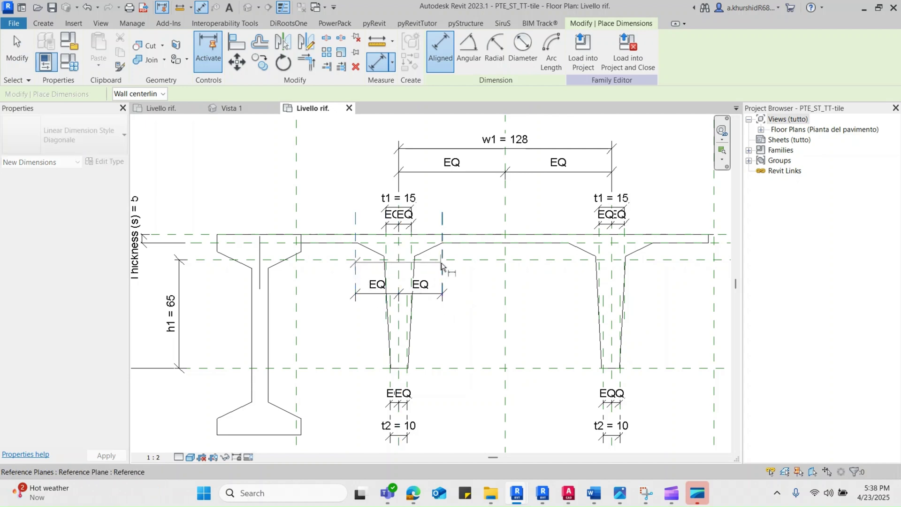
left_click(470, 326)
key("Escape")
key("Escape")
Step: Label the overall haunch width dimension with a new family type parameter named b1, grouped under Dimensions
left_click(422, 323)
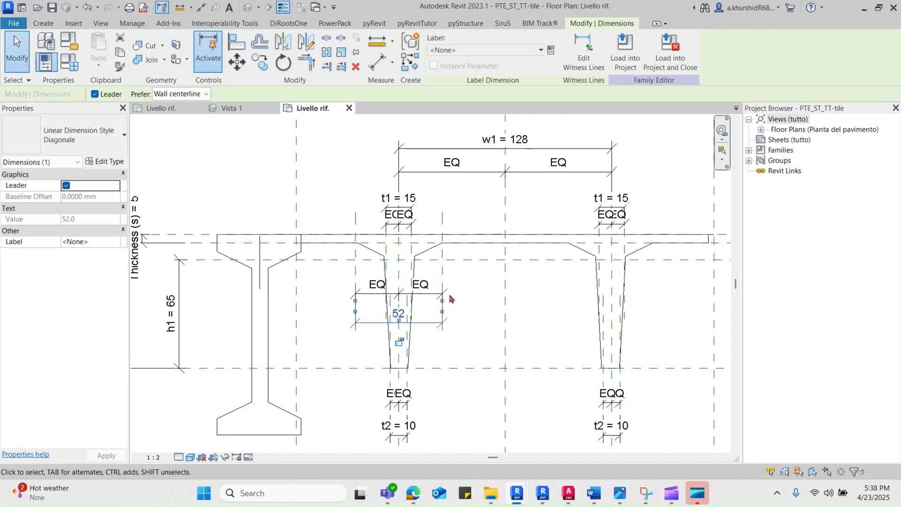
scroll(400, 329, "down", 1)
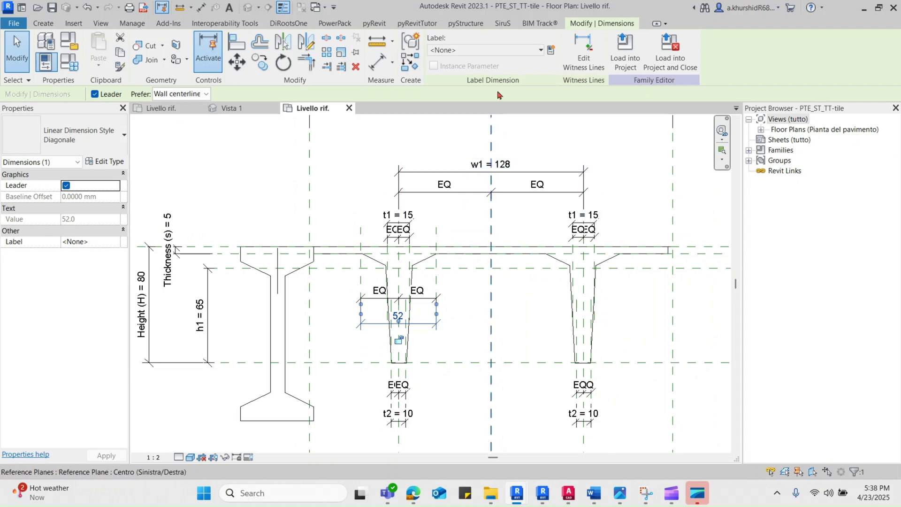
left_click(551, 50)
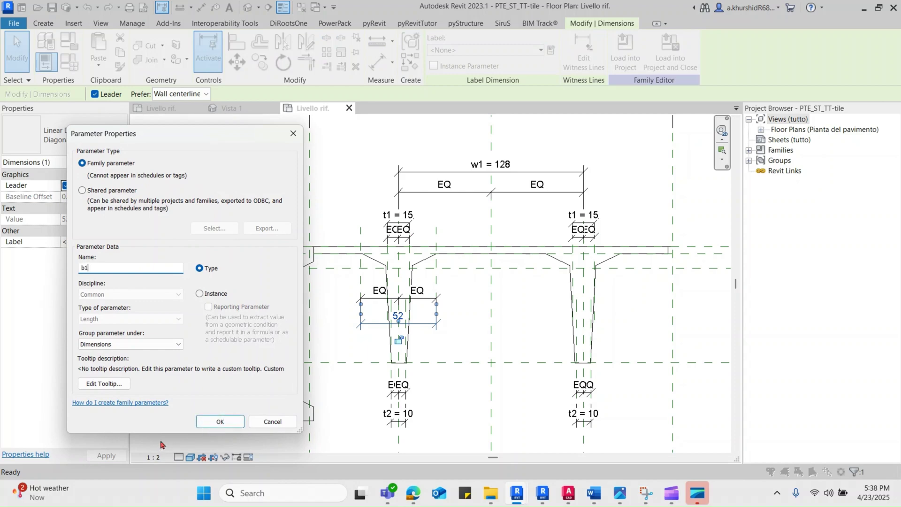
left_click(218, 422)
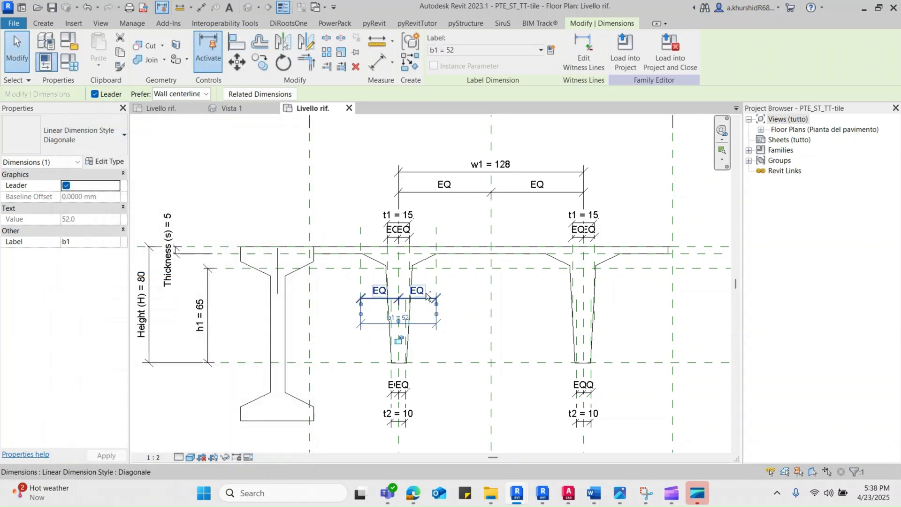
Step: Mirror the left leg's two haunch planes with their equality and b1 dimensions about the profile's vertical centre plane
left_click(361, 234, "ctrl")
left_click(435, 236, "ctrl")
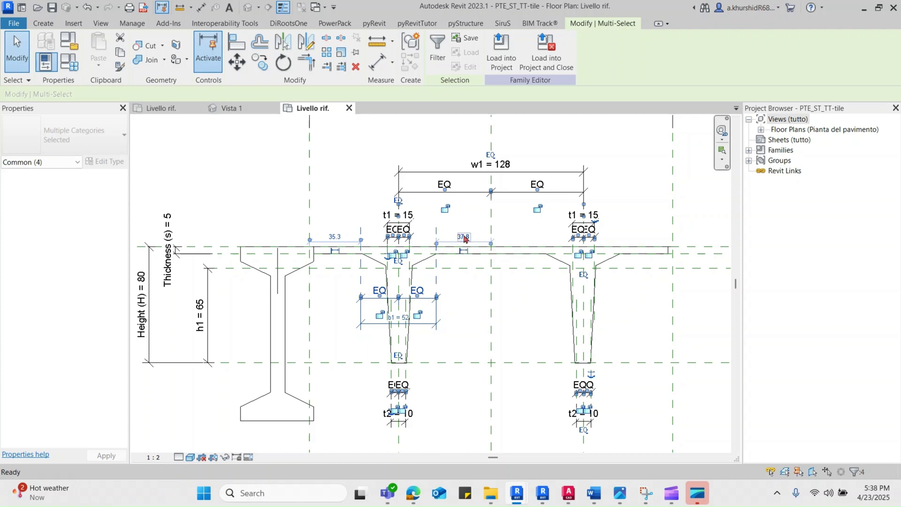
key("m")
key("m")
left_click(491, 235)
left_click(519, 329)
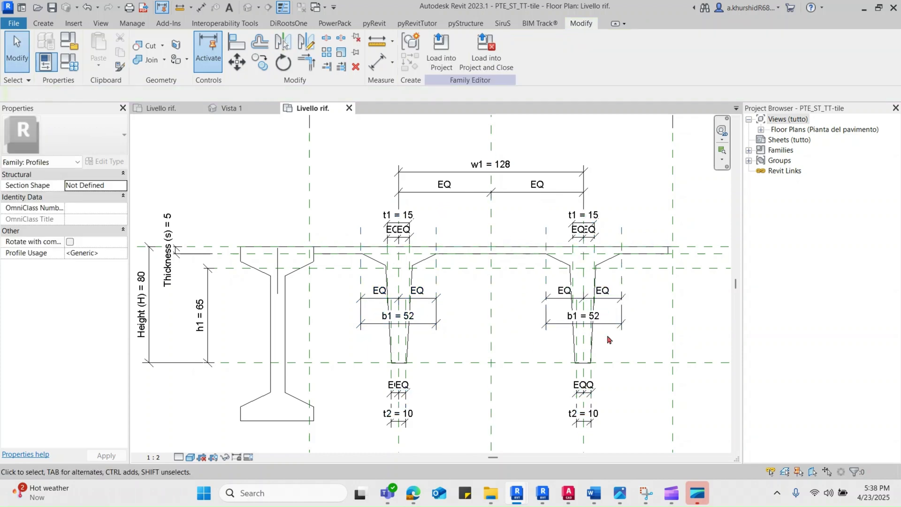
Step: Set the view scale to 1:1
scroll(611, 336, "up", 1)
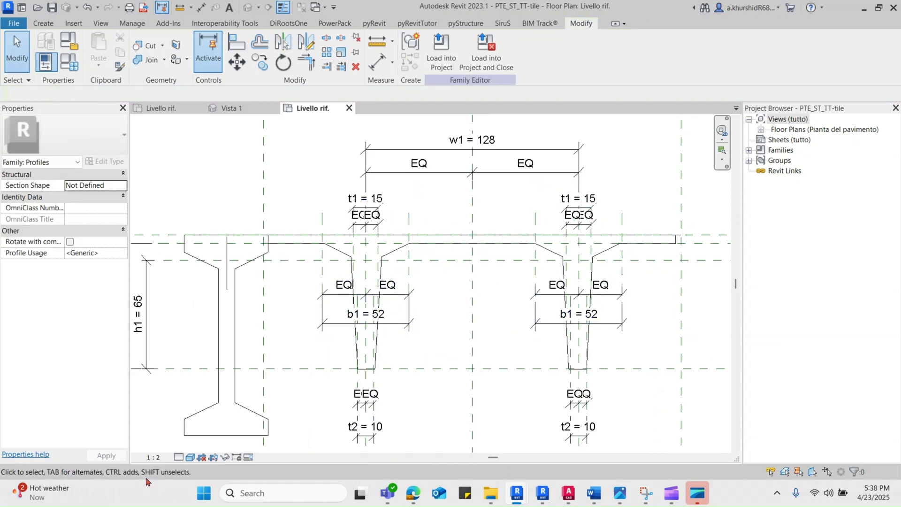
left_click(159, 453)
left_click(165, 301)
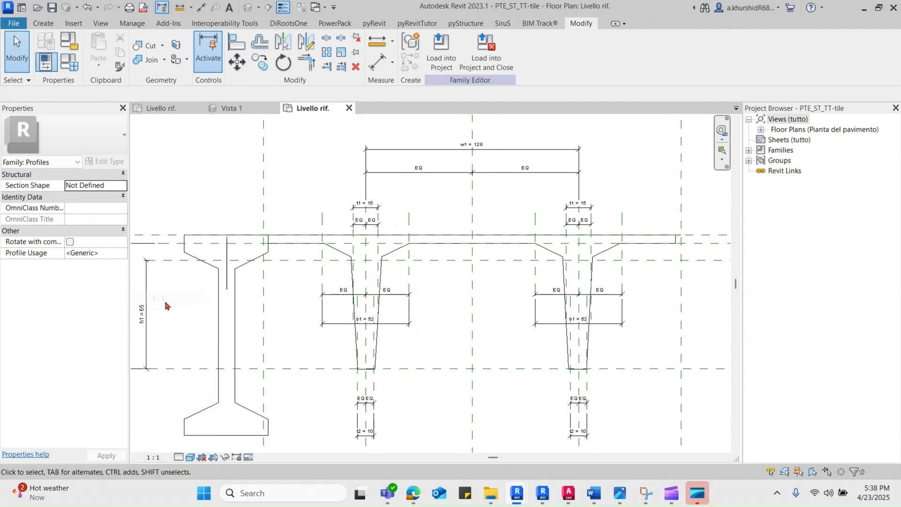
Step: Temporarily hide the imported CAD drawing so only the reference planes, dimensions and existing top line remain
scroll(404, 324, "down", 3)
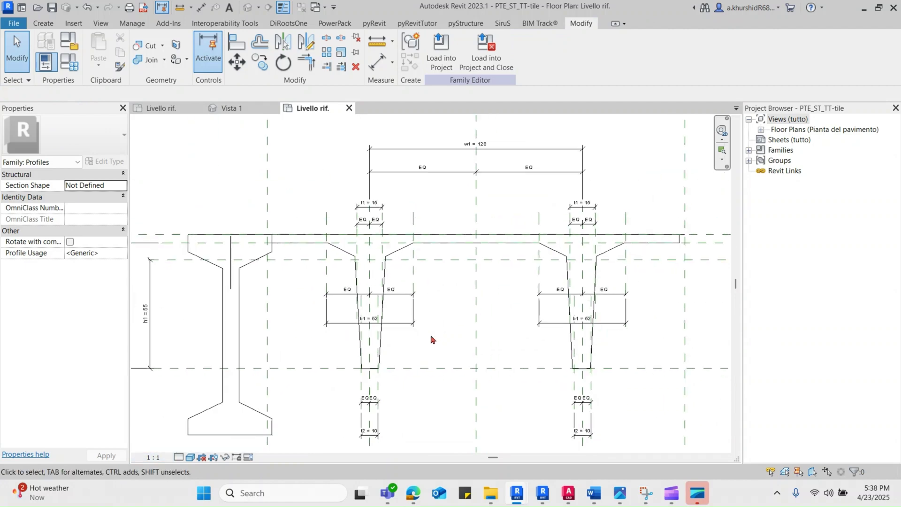
scroll(415, 422, "up", 3)
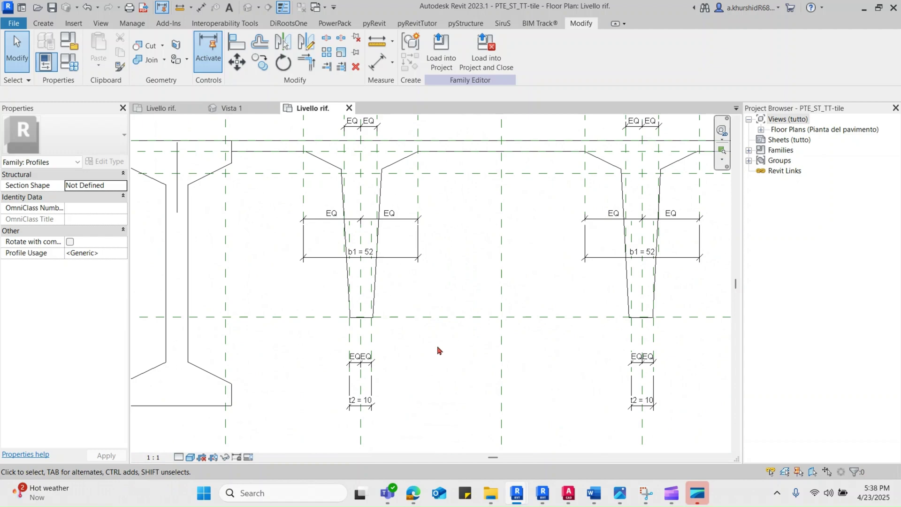
scroll(412, 267, "down", 3)
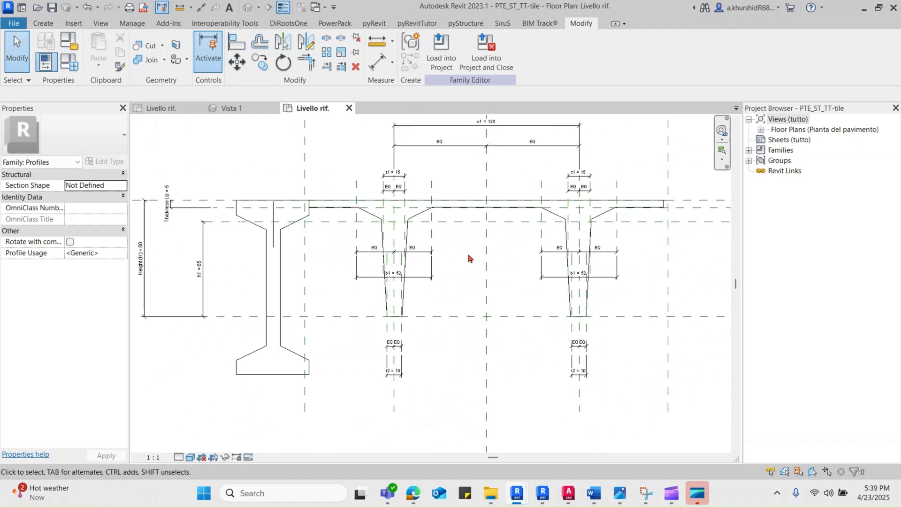
left_click(281, 240)
key("h")
key("h")
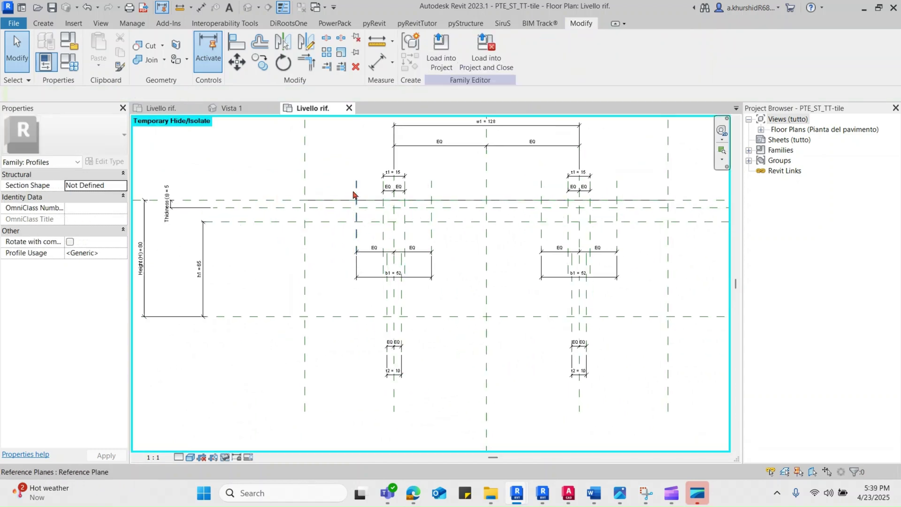
Step: Draw chained profile lines from the top line's left end down the slab edge, along the underside and down the left leg's outer haunch
scroll(353, 194, "up", 2)
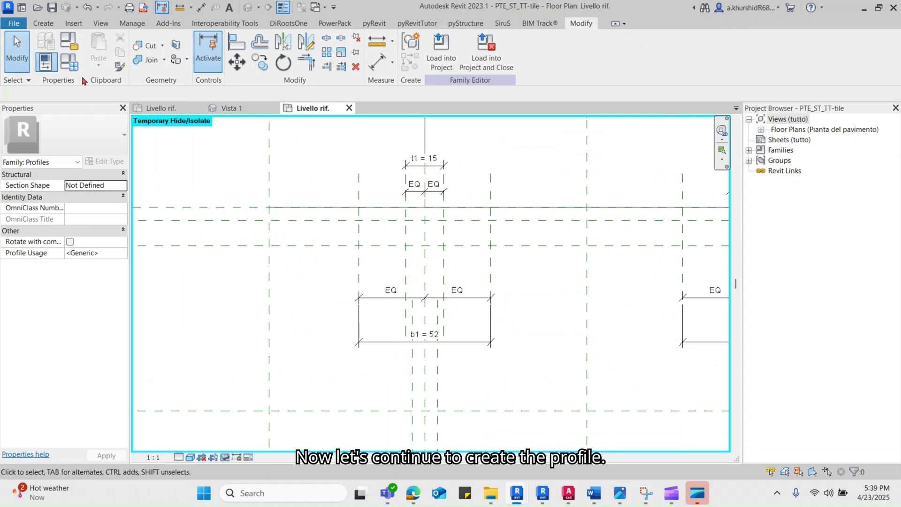
left_click(43, 23)
left_click(93, 51)
left_click(269, 207)
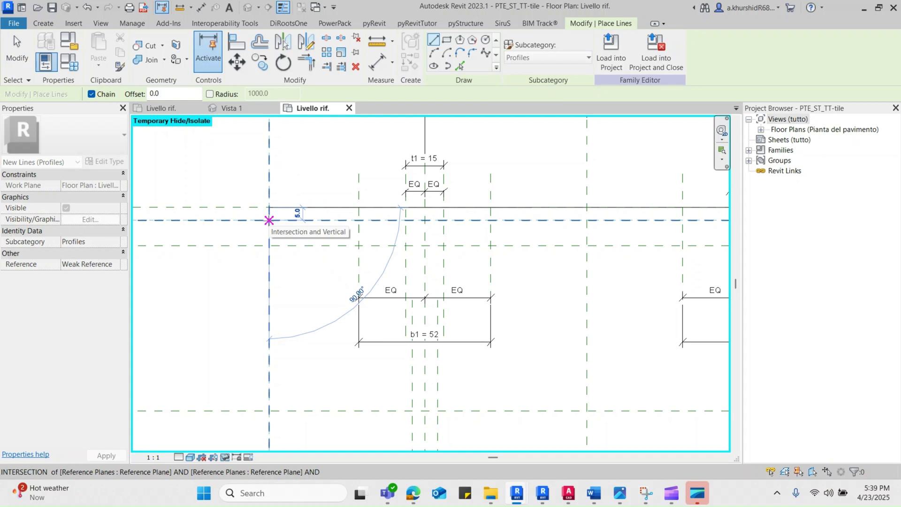
left_click(269, 220)
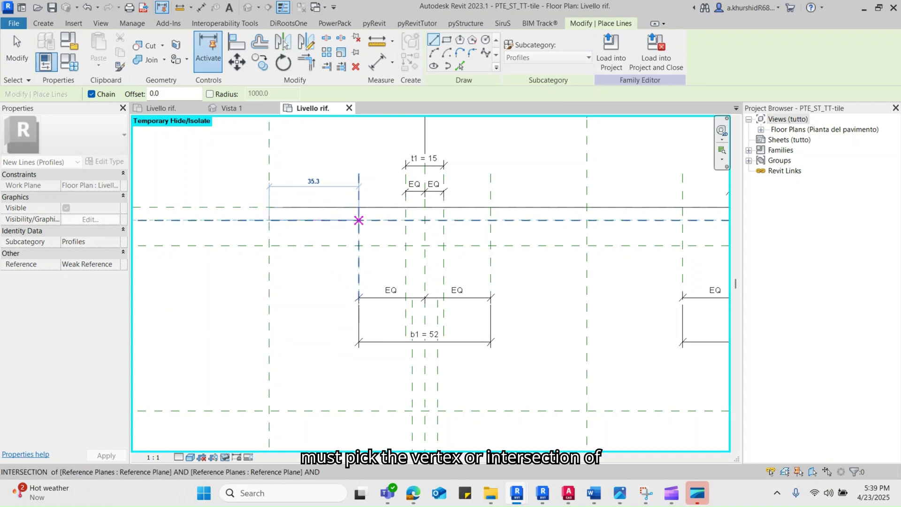
left_click(359, 220)
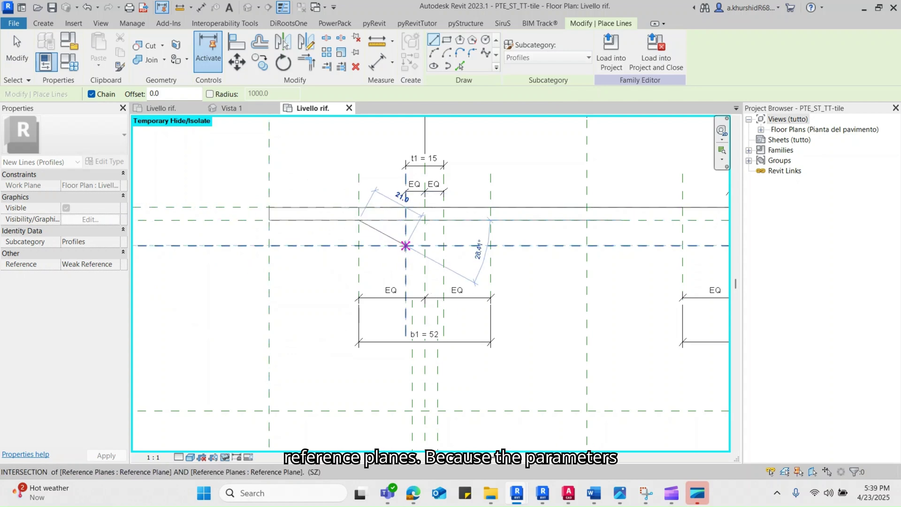
left_click(405, 246)
Step: Continue the outline down the left leg's outer side, across its base, and up the inner side and haunch, snapping to plane intersections
scroll(404, 244, "down", 3)
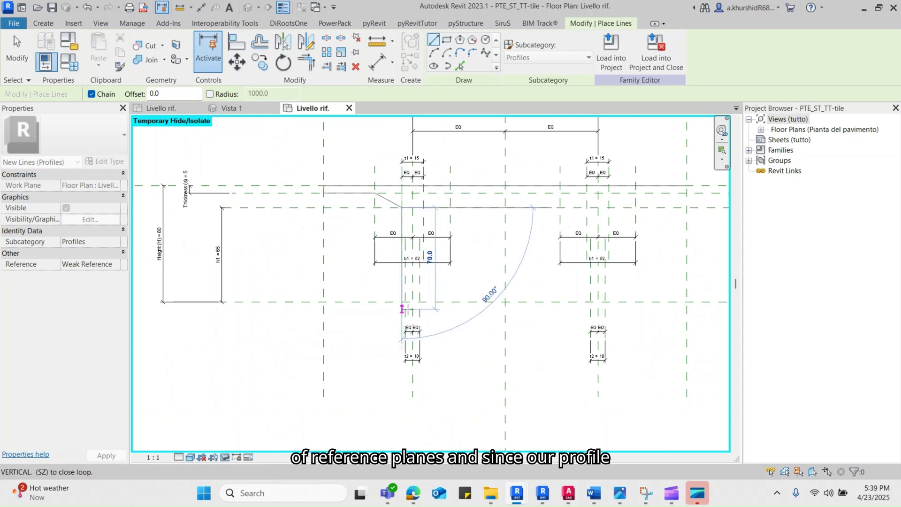
scroll(406, 308, "up", 2)
scroll(404, 299, "up", 2)
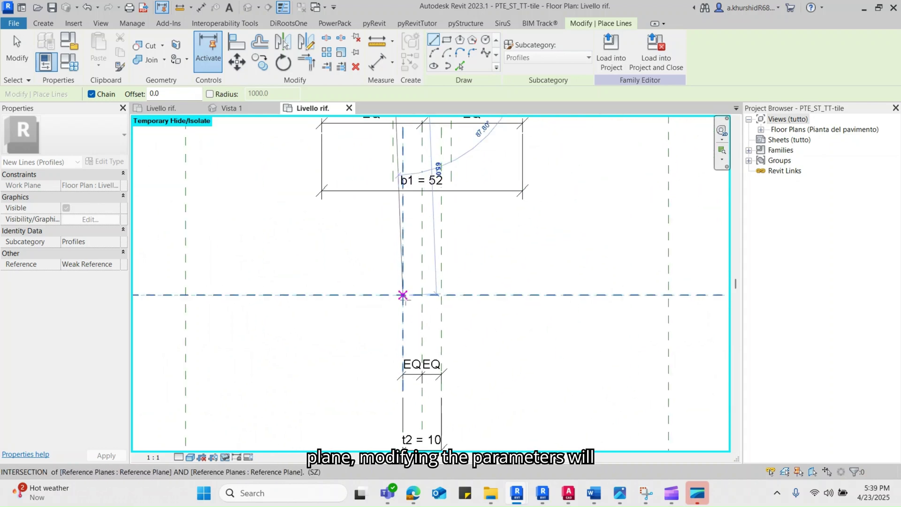
left_click(403, 295)
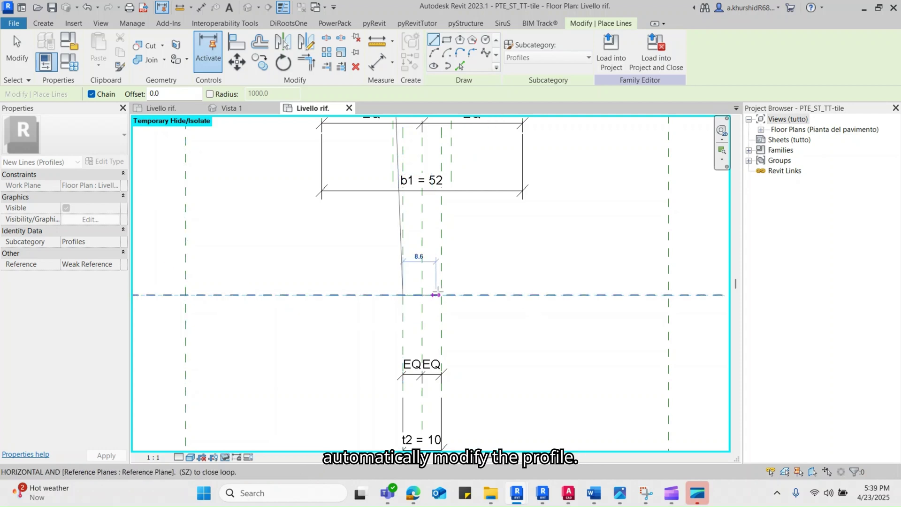
left_click(441, 294)
scroll(428, 310, "down", 2)
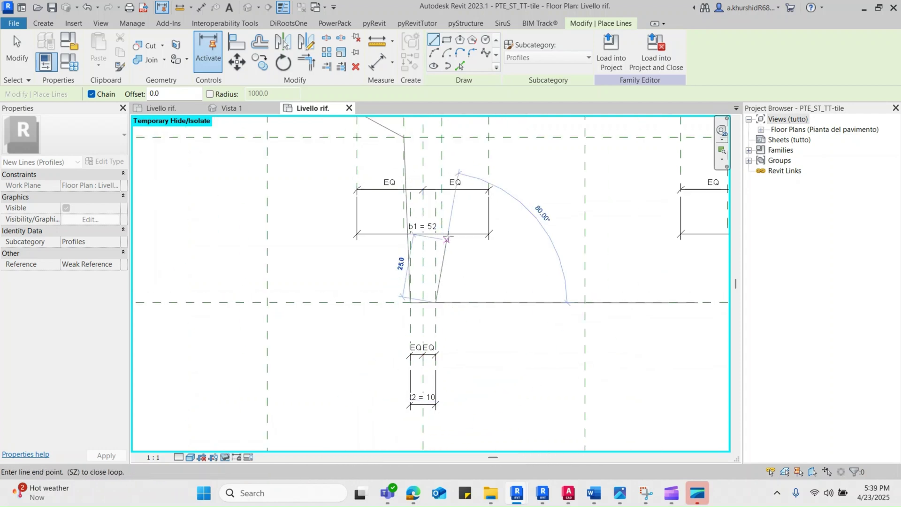
left_click(441, 137)
scroll(427, 201, "down", 2)
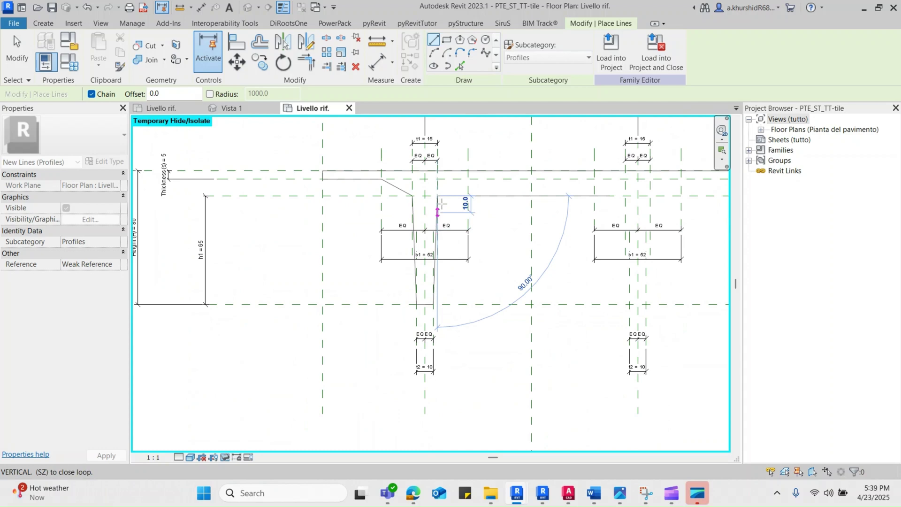
scroll(480, 171, "up", 2)
left_click(480, 171)
Step: Continue the outline along the slab underside between the legs and around the right leg up to its outer haunch's lower corner
scroll(480, 170, "down", 2)
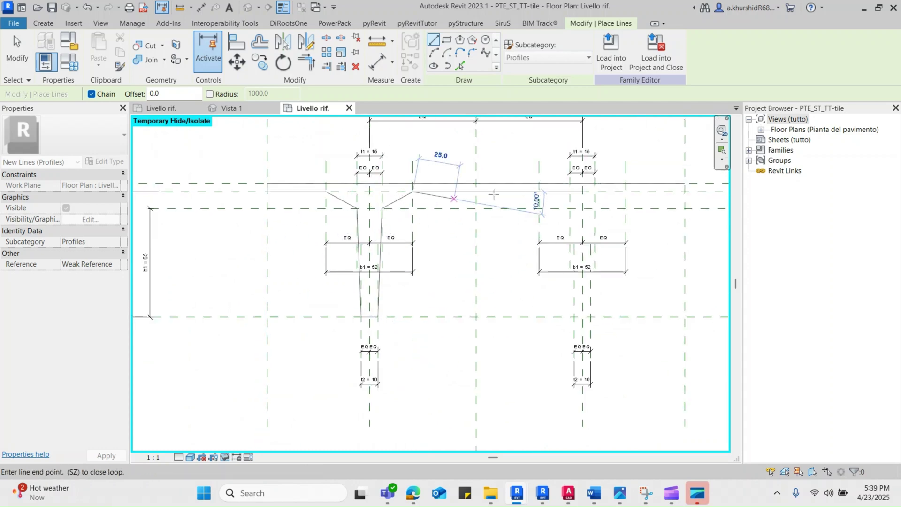
scroll(530, 191, "up", 2)
left_click(529, 190)
scroll(529, 197, "down", 2)
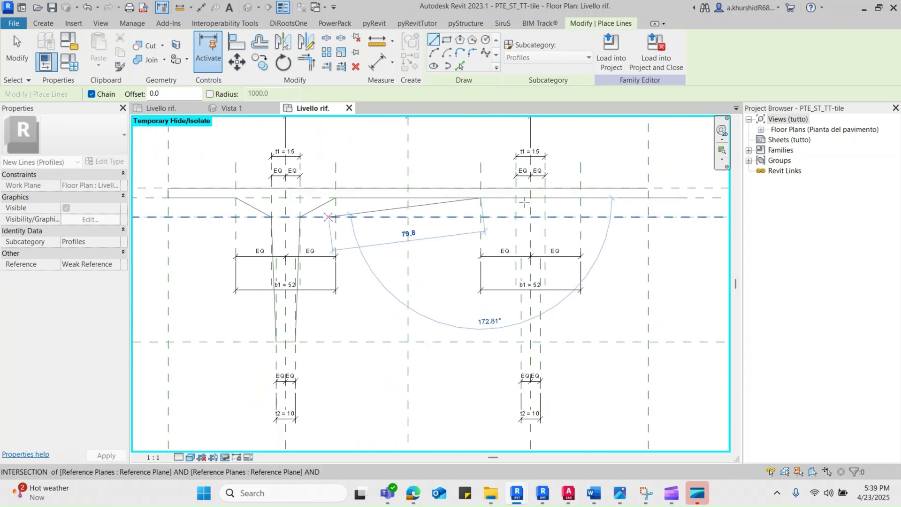
scroll(471, 226, "up", 2)
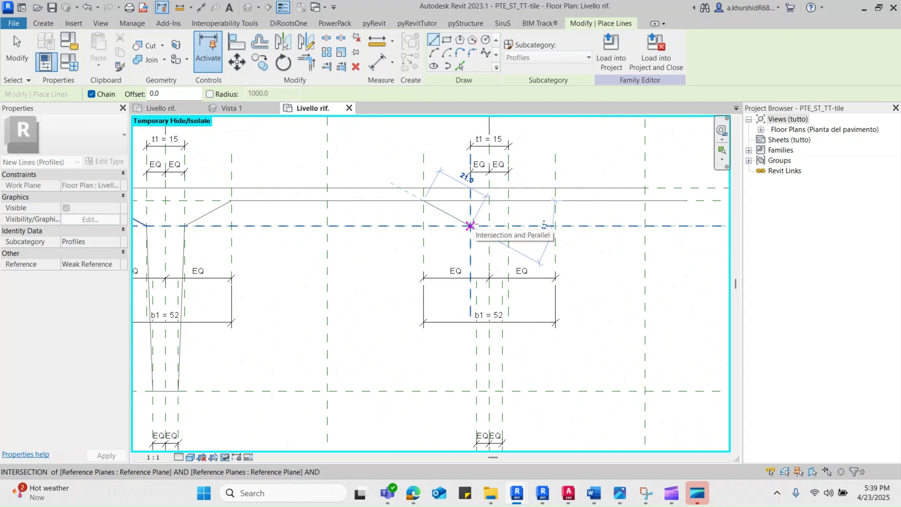
left_click(471, 226)
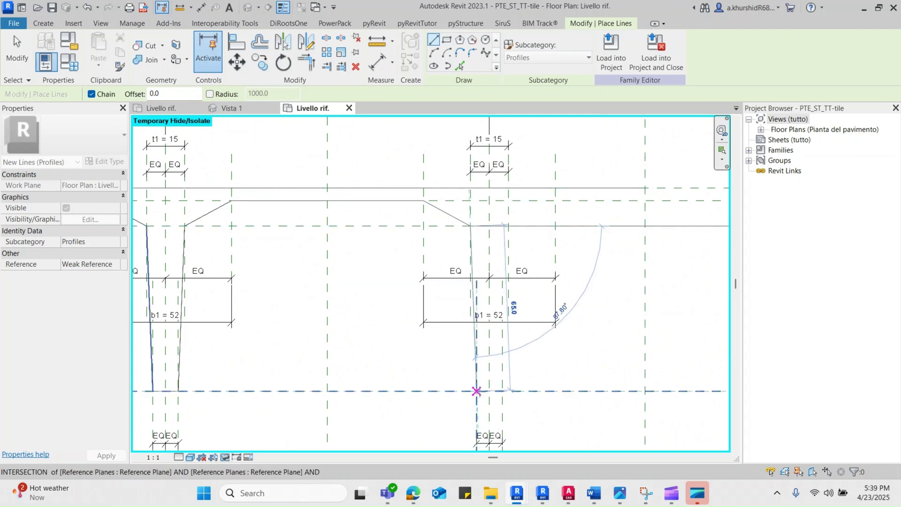
left_click(477, 391)
left_click(503, 391)
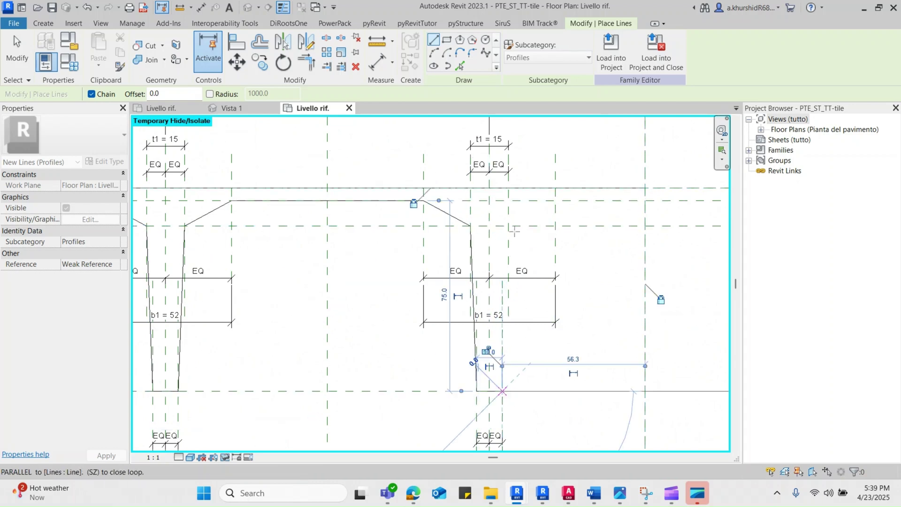
left_click(509, 226)
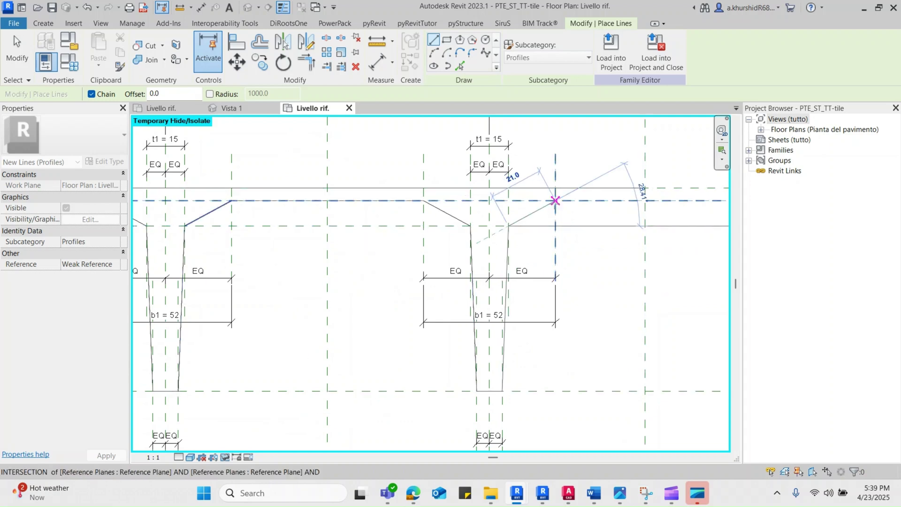
Step: Close the outline along the right leg's outer haunch, the slab underside and the right slab edge to the top line's end
left_click(556, 201)
left_click(645, 200)
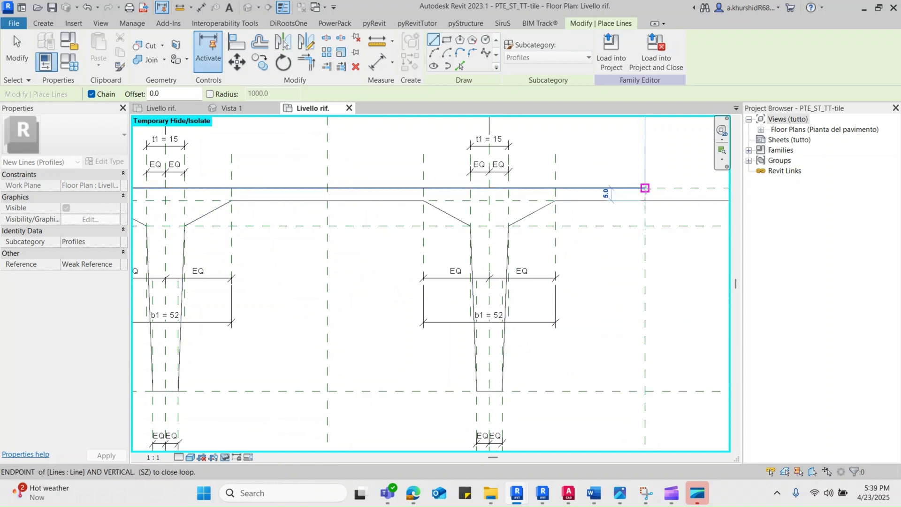
left_click(645, 188)
scroll(531, 246, "down", 3)
key("Escape")
key("Escape")
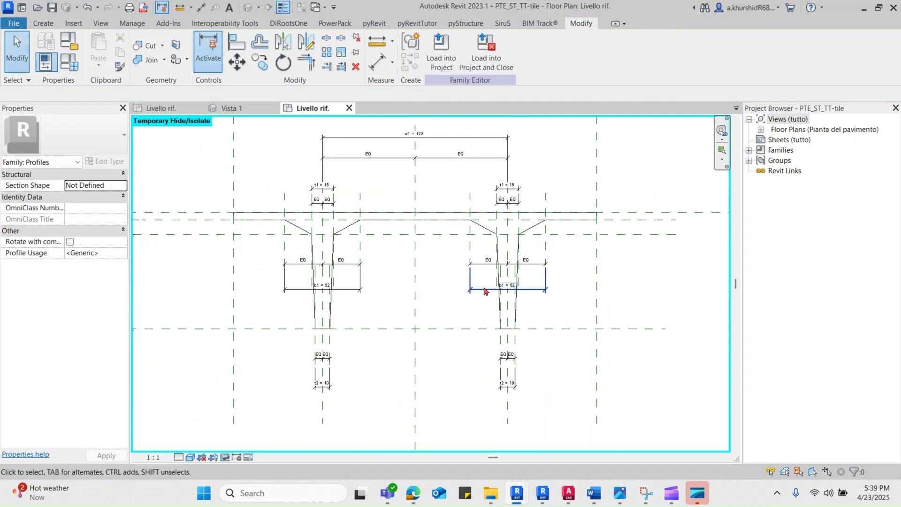
Step: Select the whole chain of profile lines to check the closed outline, and clear the selection
key("Tab")
left_click(500, 246)
scroll(446, 333, "down", 2)
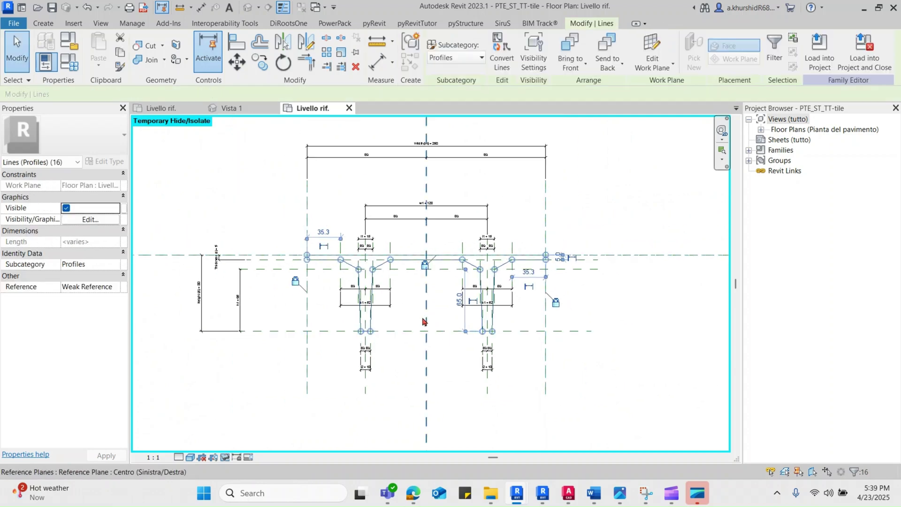
key("Escape")
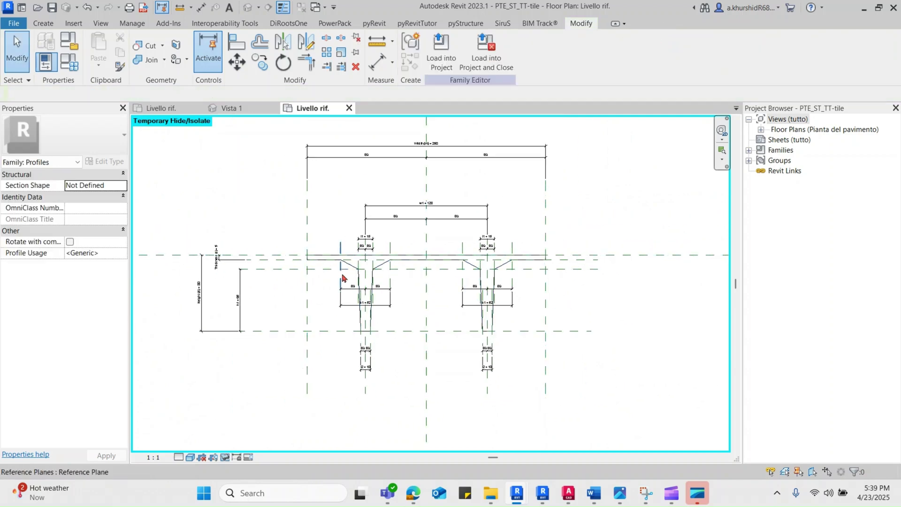
Step: Reset the temporary hide and turn off all imported categories in the view's Visibility/Graphic Overrides
key("v")
key("g")
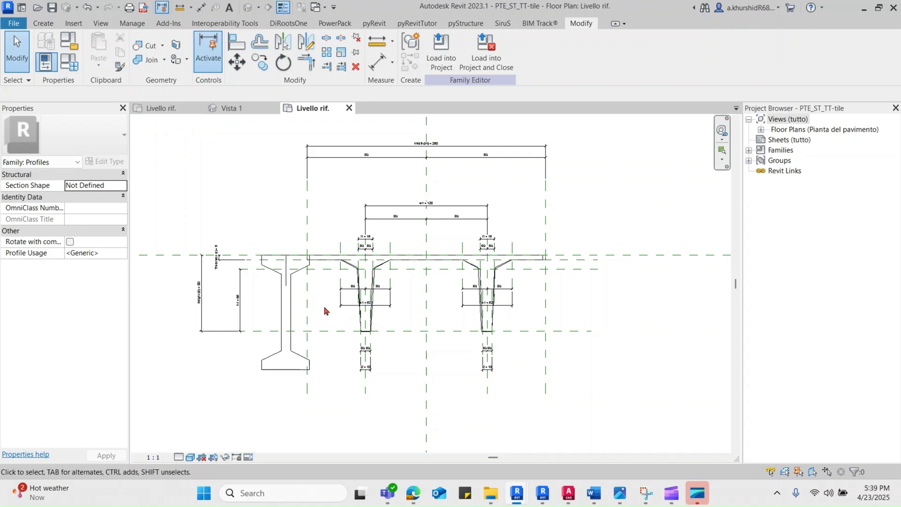
left_click(314, 87)
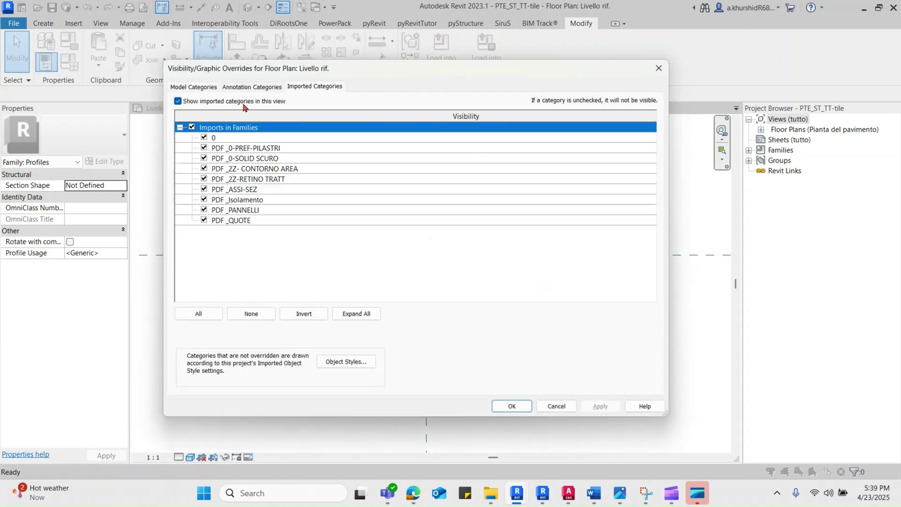
left_click(511, 406)
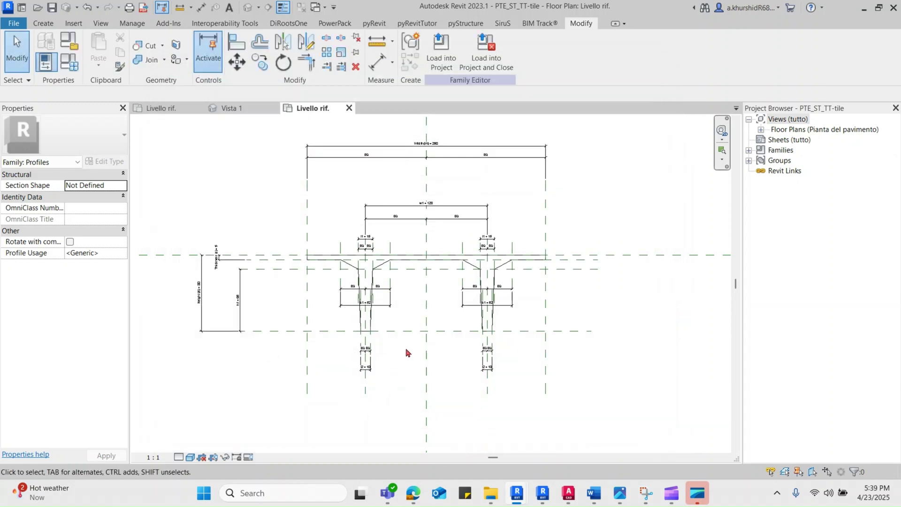
Step: Select the whole chain of profile lines and temporarily isolate it in the view
scroll(418, 287, "up", 1)
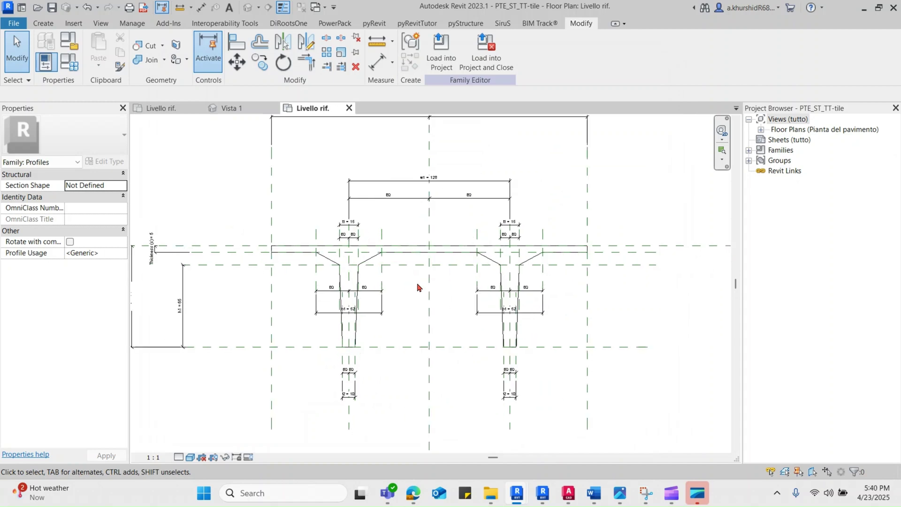
key("Tab")
left_click(413, 260)
key("h")
key("i")
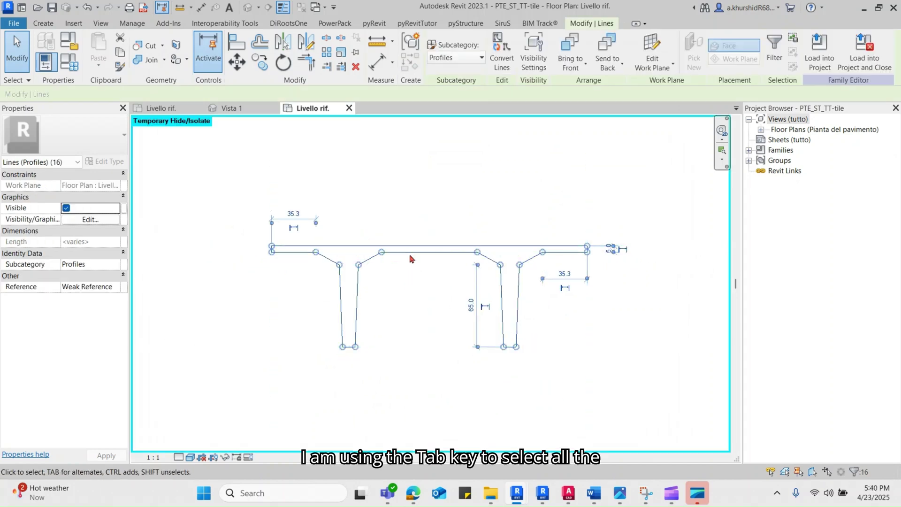
left_click(394, 350)
Step: Flex the profile in Family Types by applying a Height (H) of 90 and a Thickness (s) of 10, with the profile beside the dialog
left_click(79, 63)
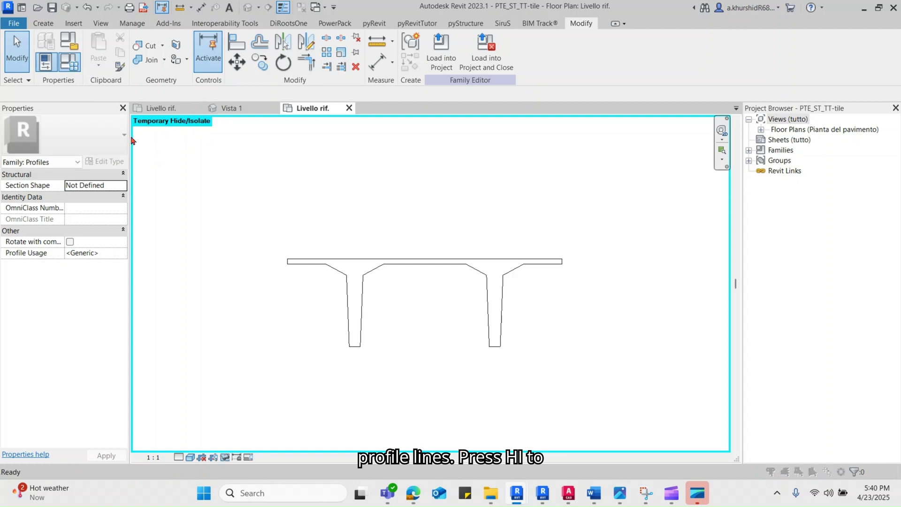
left_click_drag(247, 76, 189, 133)
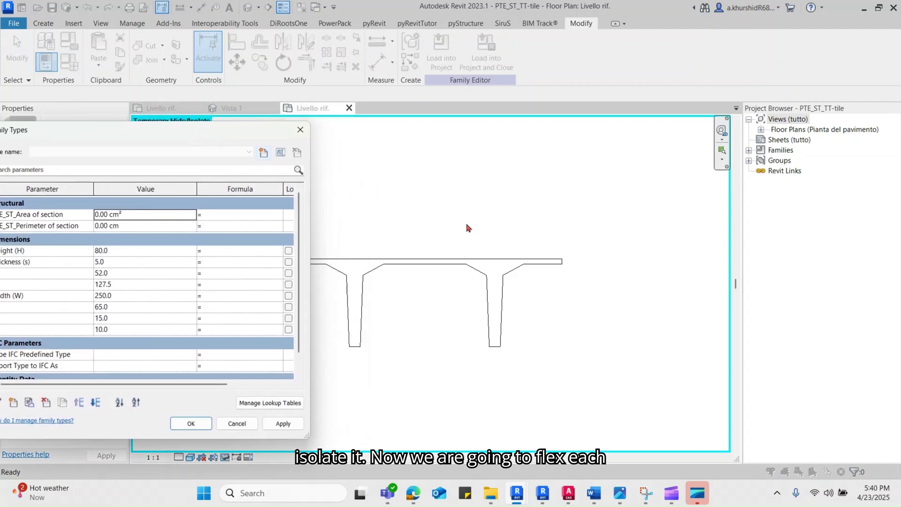
left_click(192, 423)
left_click(70, 62)
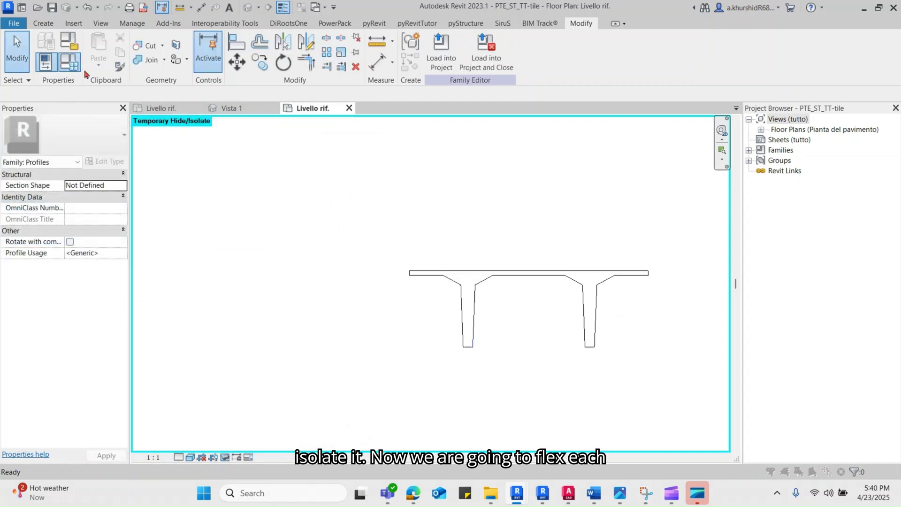
left_click(156, 251)
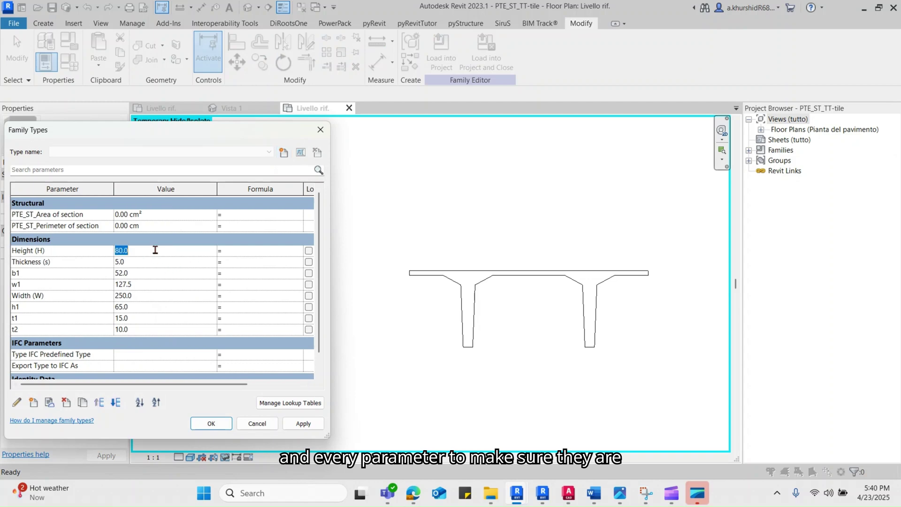
left_click(297, 424)
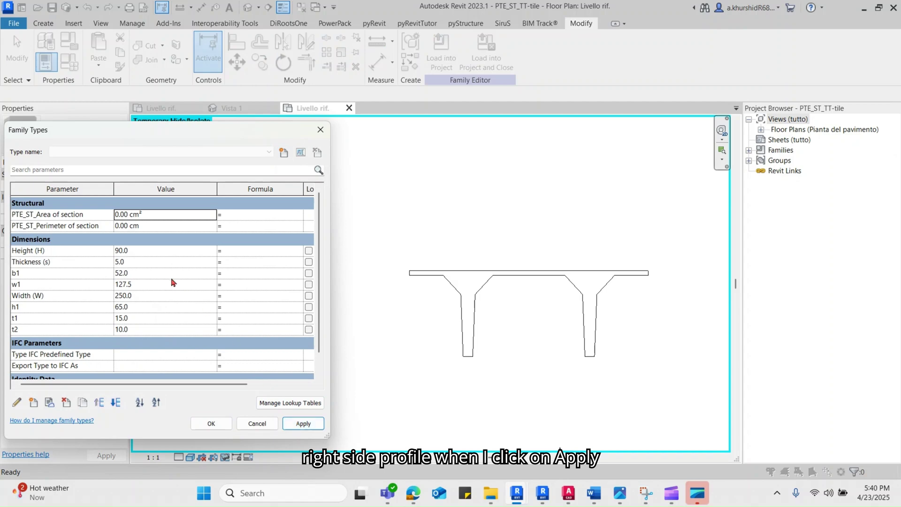
left_click(156, 261)
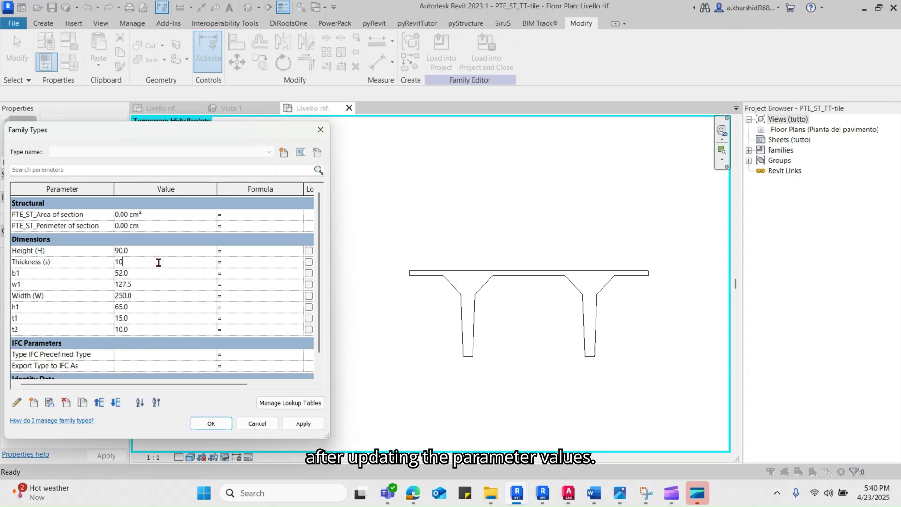
left_click(298, 424)
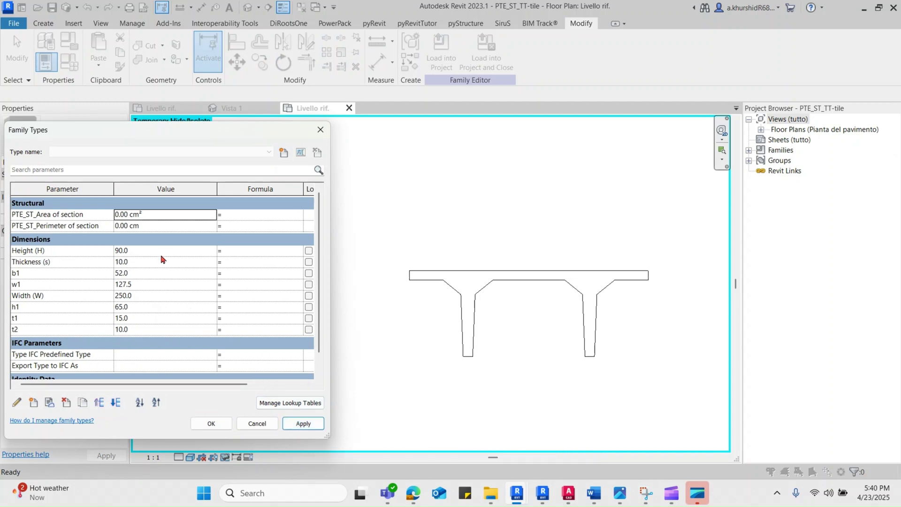
Step: Flex the rib spacing and haunch by applying a b1 value of 60 and a w1 value of 130, one after the other
left_click(151, 277)
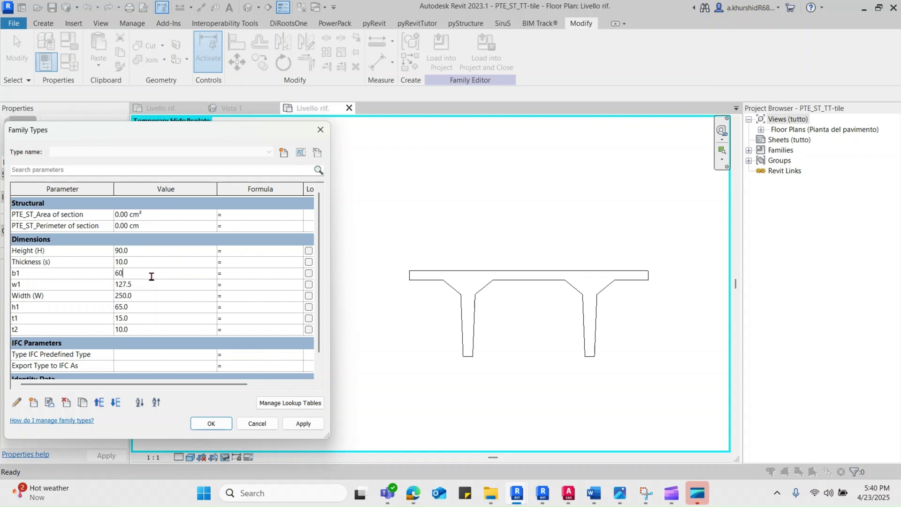
type("60")
left_click(302, 424)
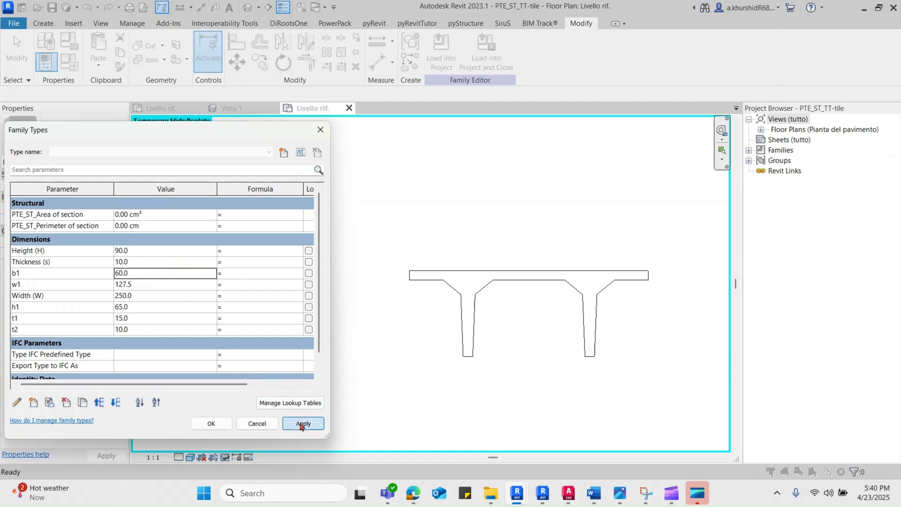
left_click(163, 283)
type("1")
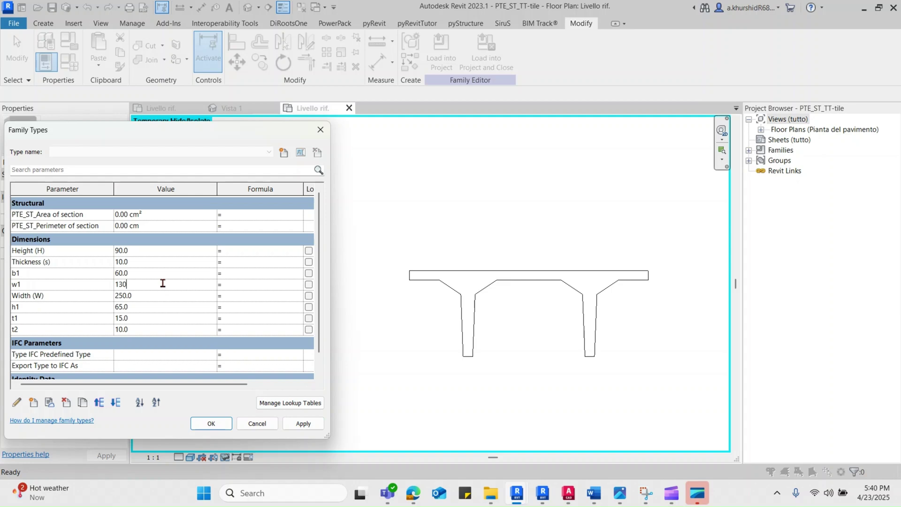
type("30")
left_click(294, 425)
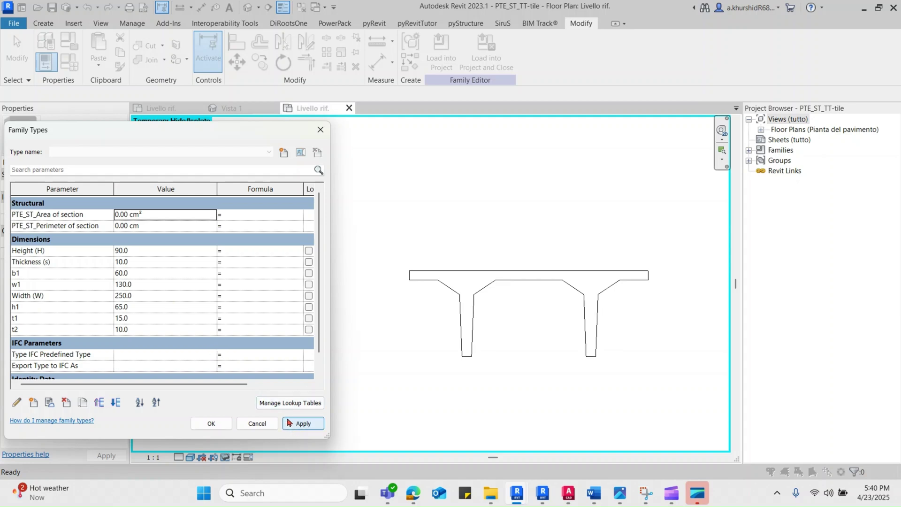
Step: Apply a Width (W) of 300 and an h1 of 70 to the profile, one after the other
left_click(146, 296)
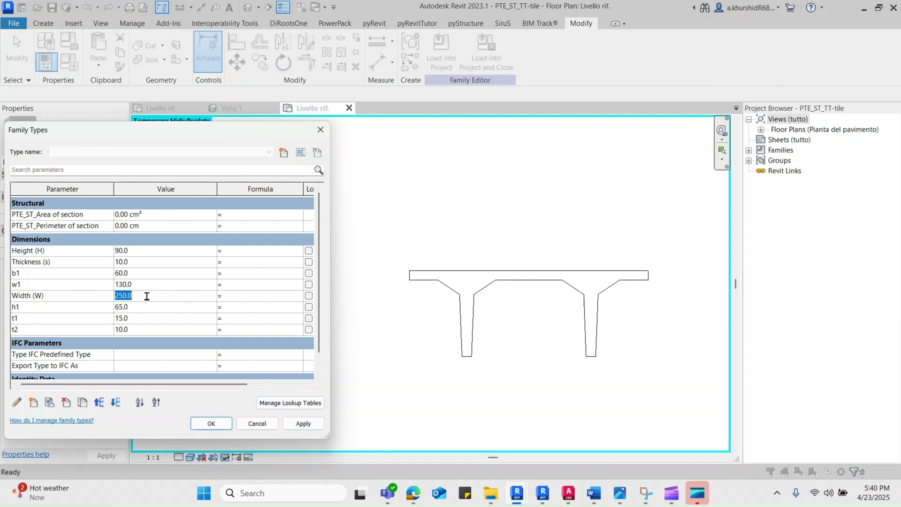
type("300")
left_click(300, 424)
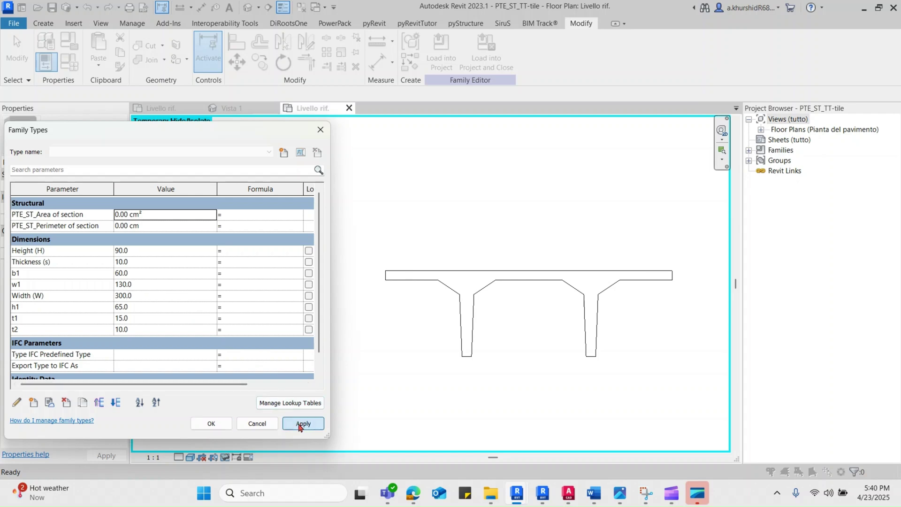
left_click(158, 307)
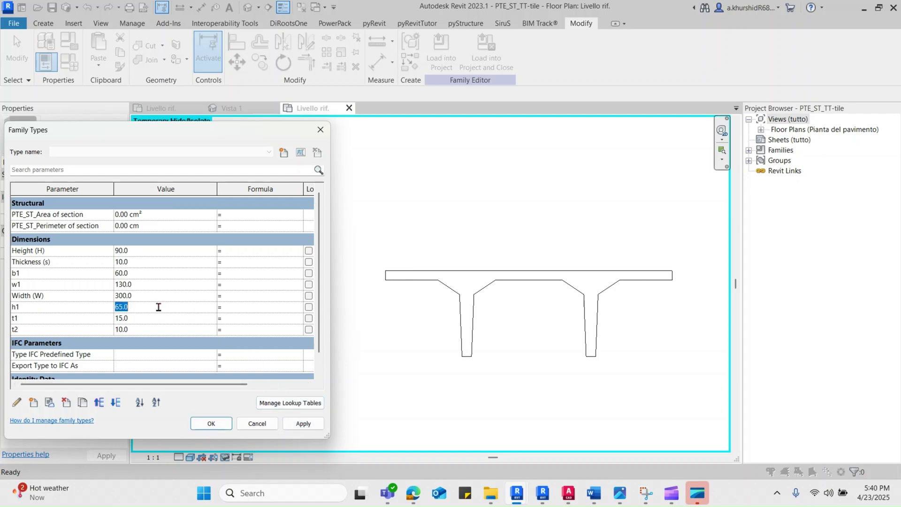
left_click(302, 424)
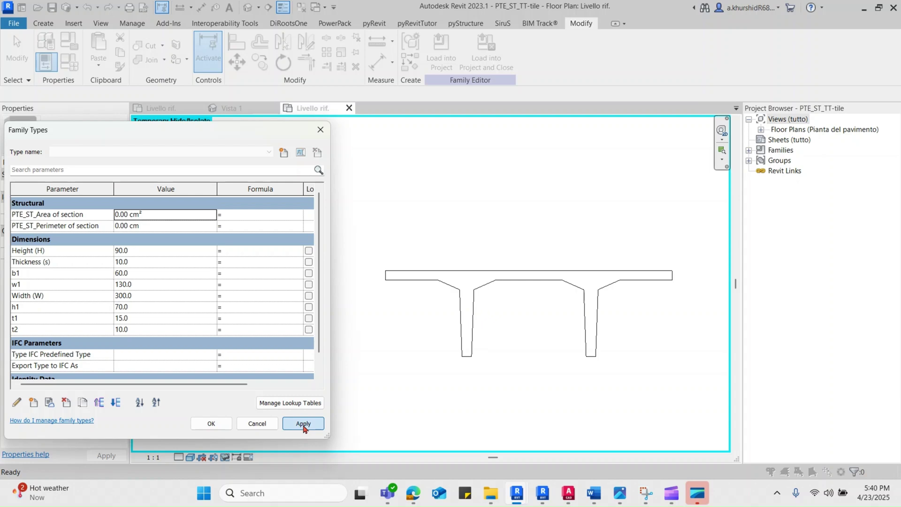
Step: Flex the stem thicknesses by applying a t1 value of 20 and a t2 value of 15 separately
left_click(155, 317)
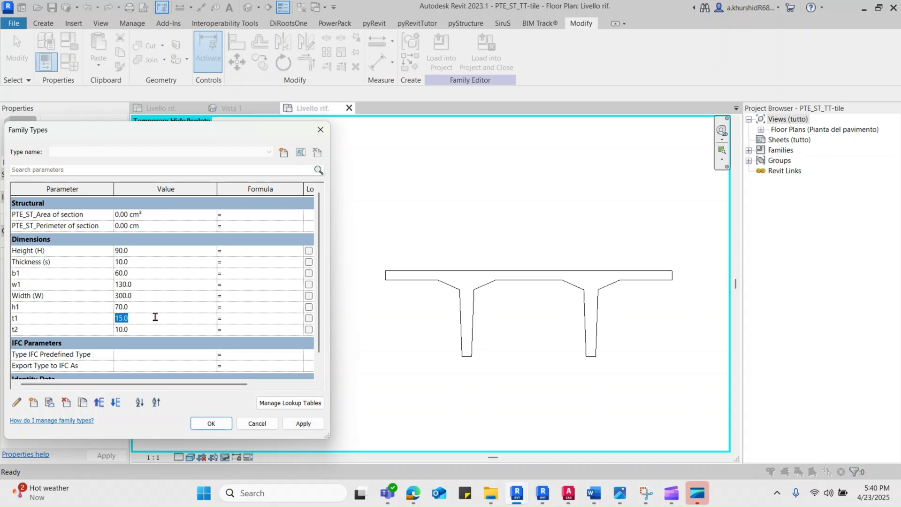
type("20")
left_click(303, 424)
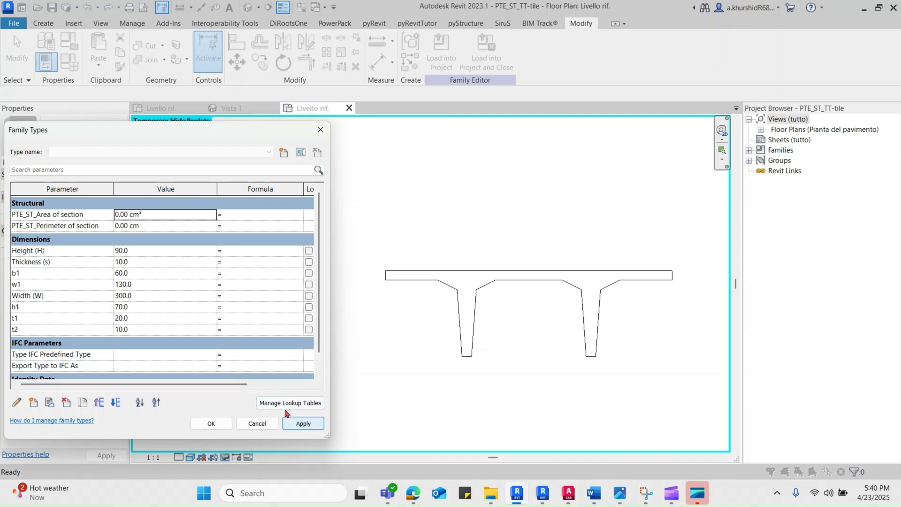
left_click(162, 328)
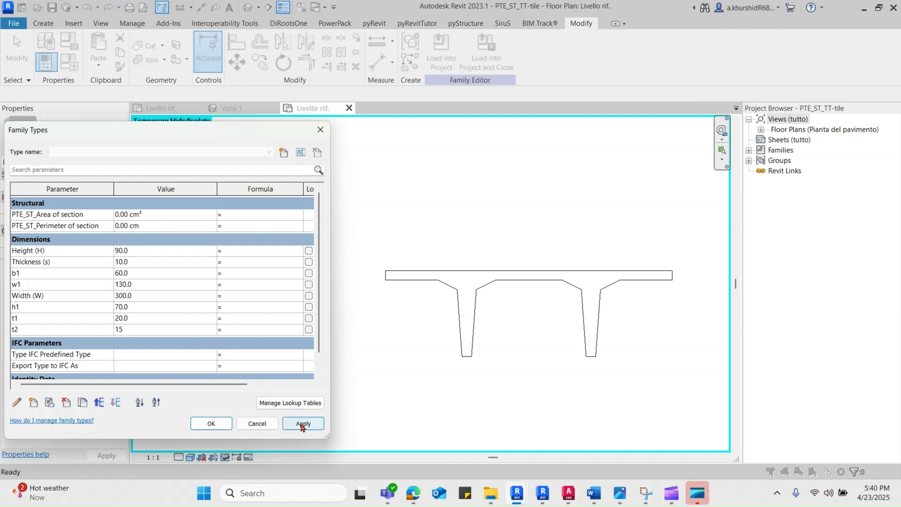
left_click(303, 425)
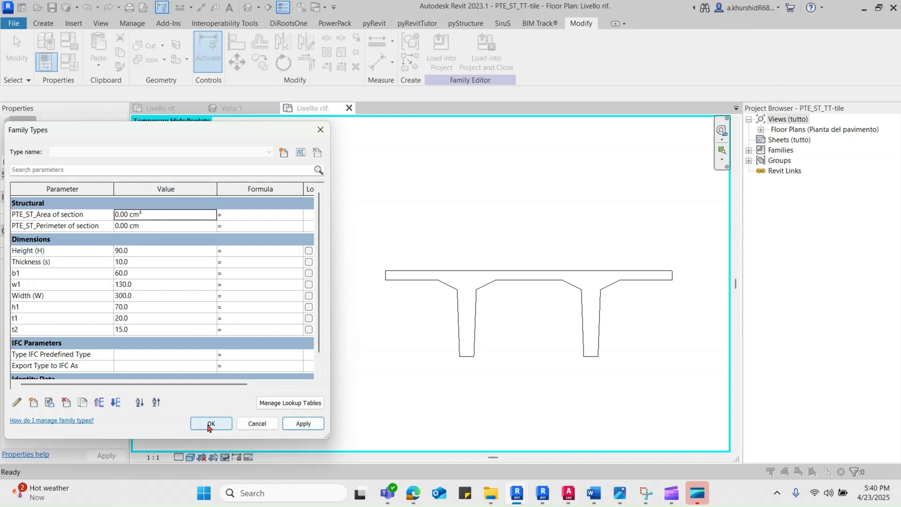
Step: Accept the flexed parameter values and reset the temporary hide/isolate to bring back the reference planes and dimensions
left_click(211, 424)
key("h")
key("r")
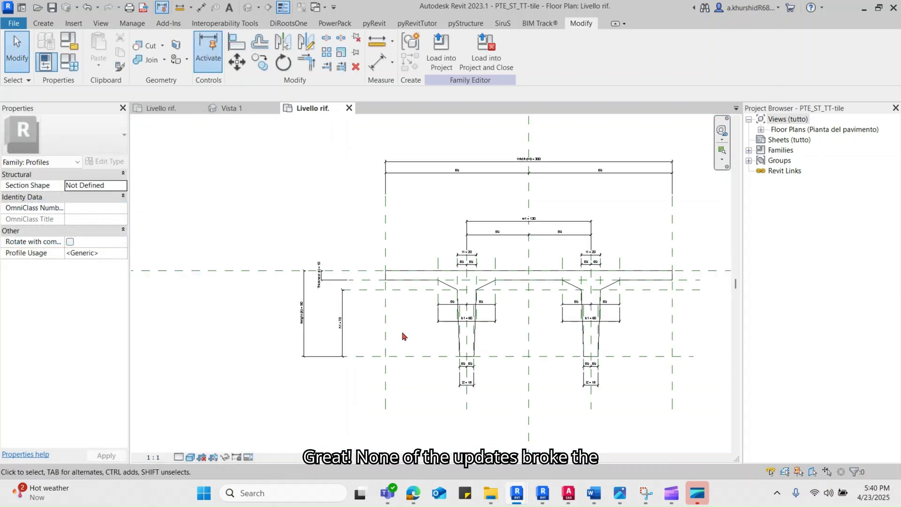
Step: Turn on the display of imported categories in the floor plan view's visibility/graphics overrides
scroll(485, 390, "up", 2)
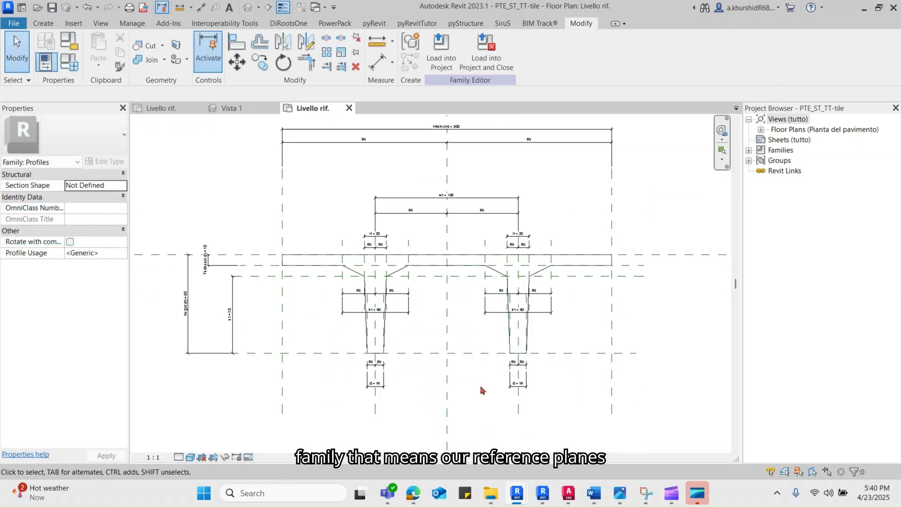
key("v")
key("v")
left_click(329, 86)
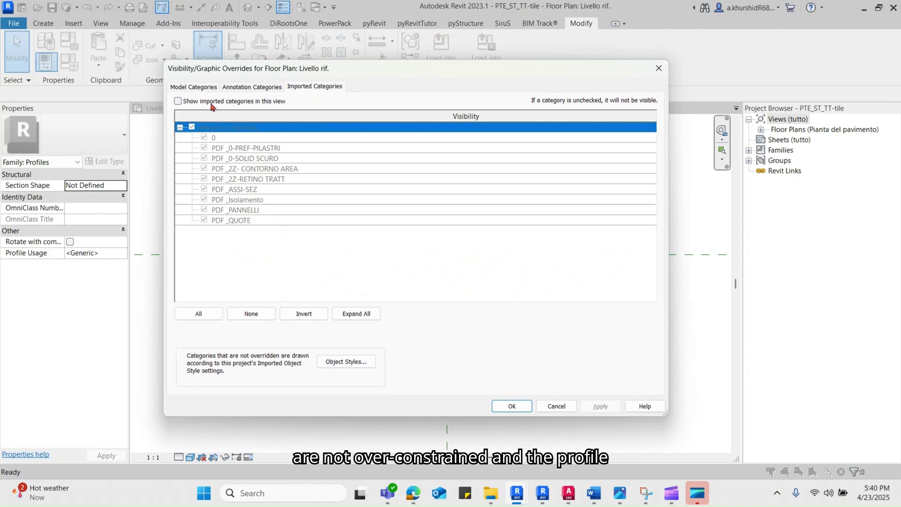
left_click(211, 104)
left_click(510, 406)
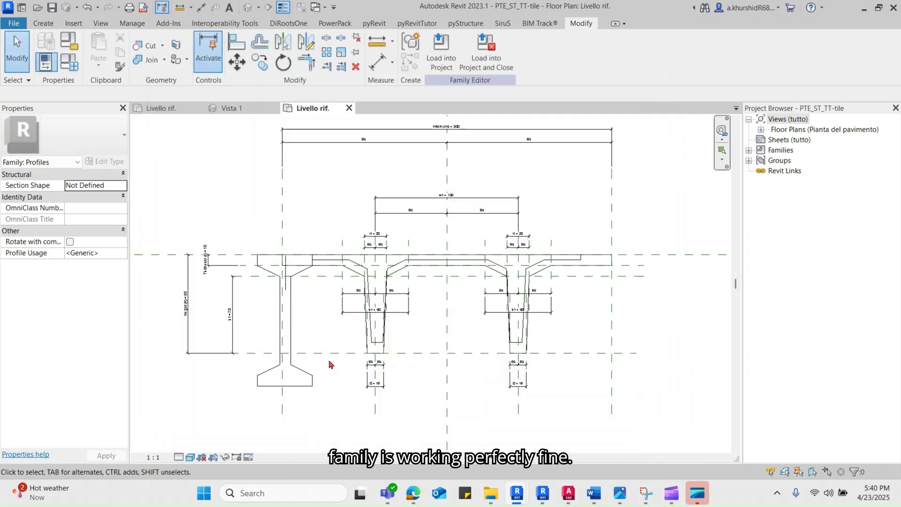
Step: Set the profile family's Height (H) parameter to 80 and apply it
scroll(348, 357, "up", 1)
scroll(423, 345, "up", 1)
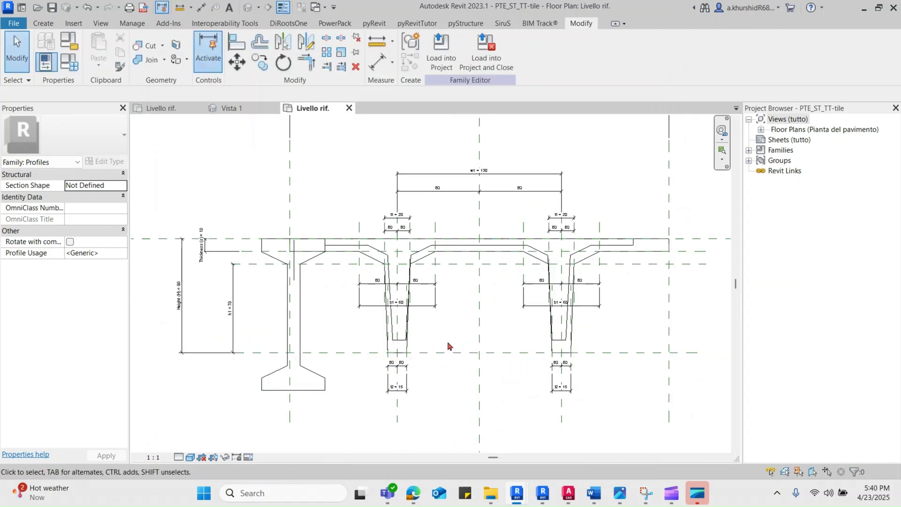
mouse_move(484, 296)
middle_mouse_down()
mouse_move(582, 281)
mouse_move(544, 280)
middle_mouse_up()
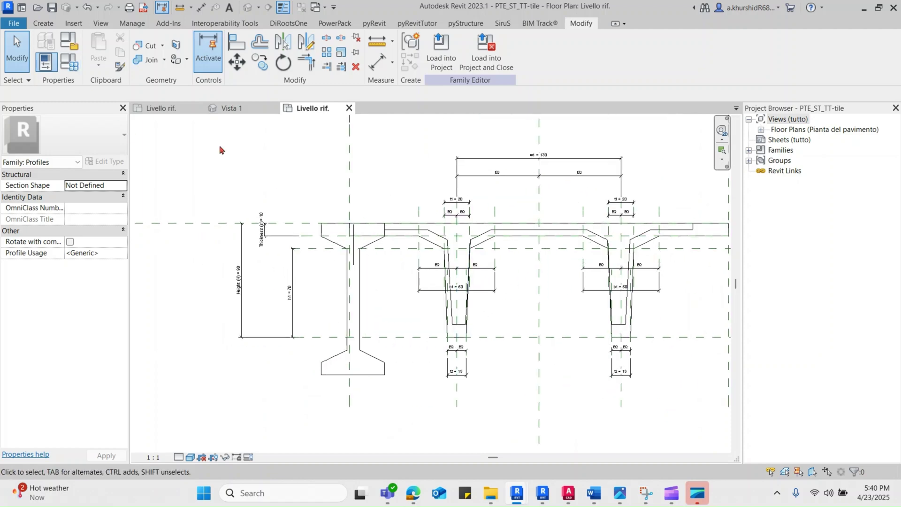
left_click(71, 67)
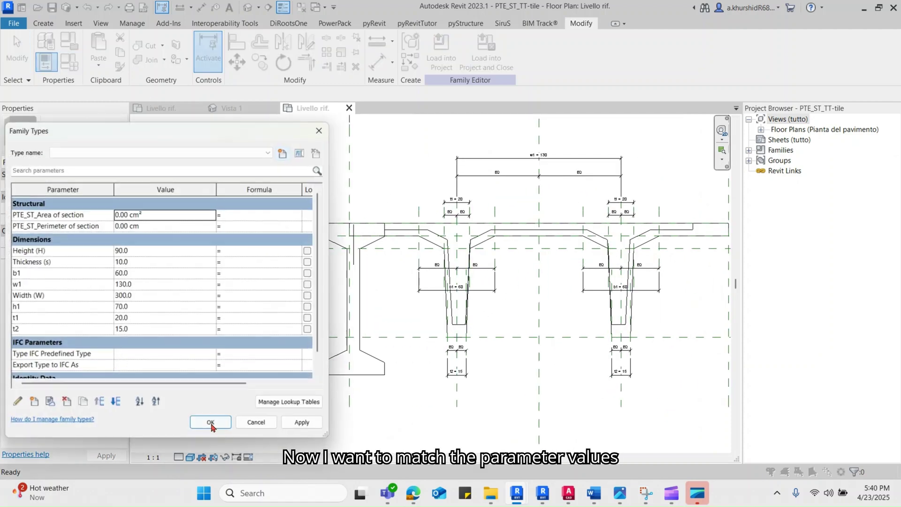
left_click(159, 252)
type("8")
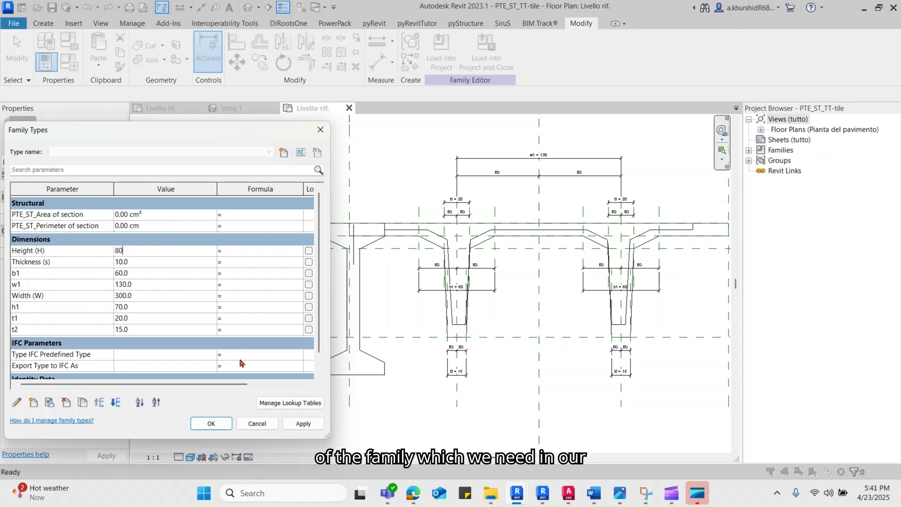
type("0")
left_click(291, 424)
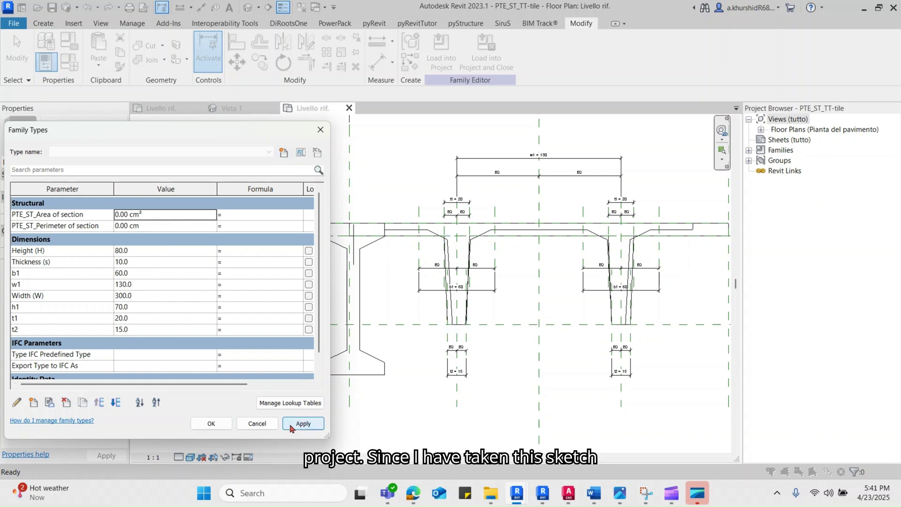
Step: Set the Thickness (s) parameter to 5 and b1 to 50, and apply both values
left_click(157, 263)
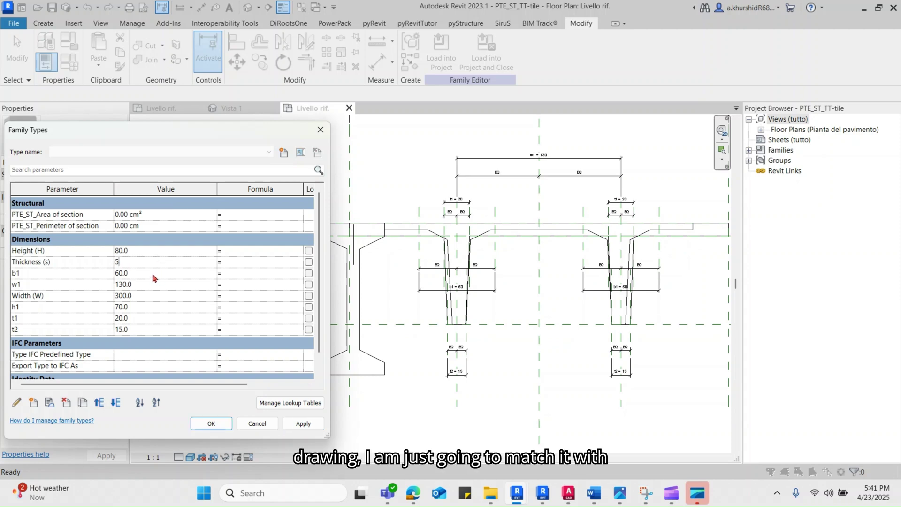
left_click(153, 274)
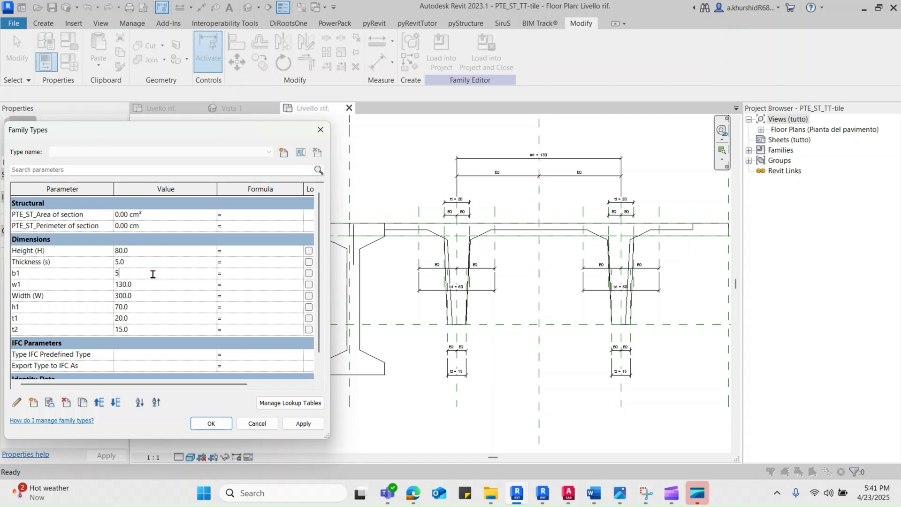
left_click(300, 423)
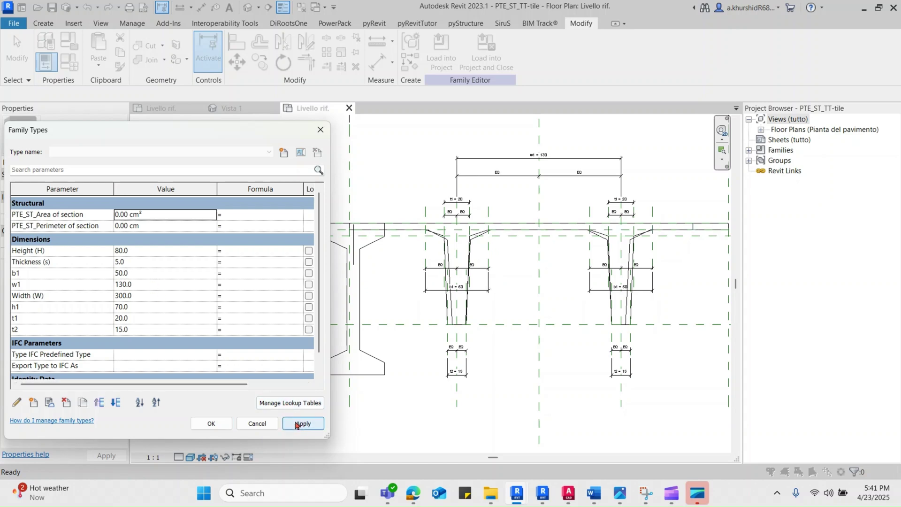
Step: Set the stem spacing w1 to 120 and h1 to 67, applying each value
left_click(148, 284)
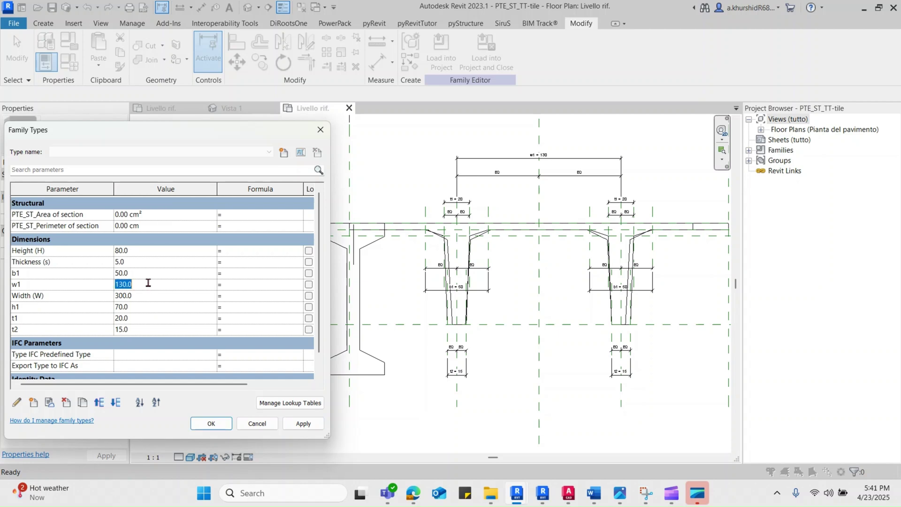
left_click(299, 425)
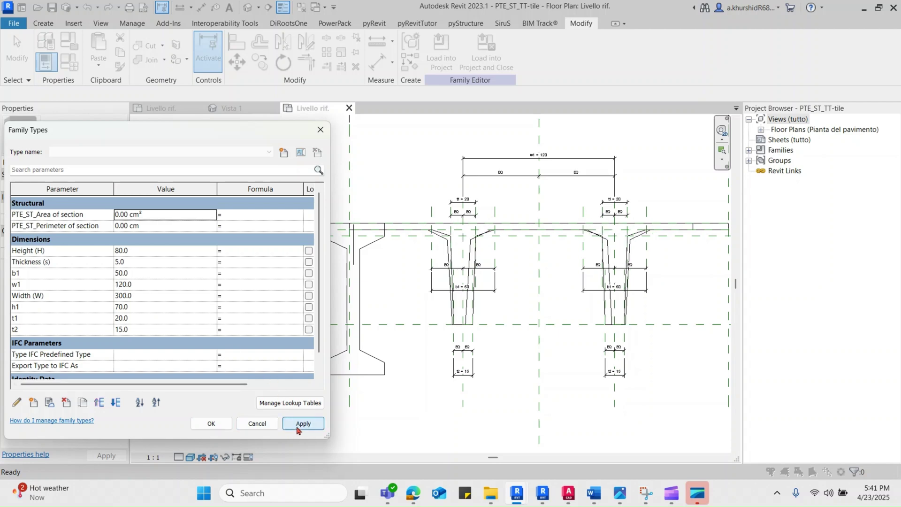
left_click(152, 307)
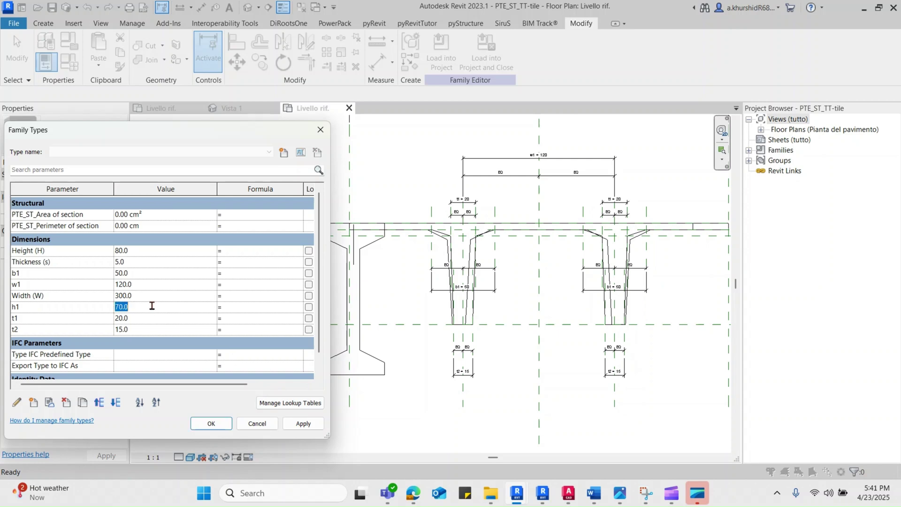
left_click(297, 424)
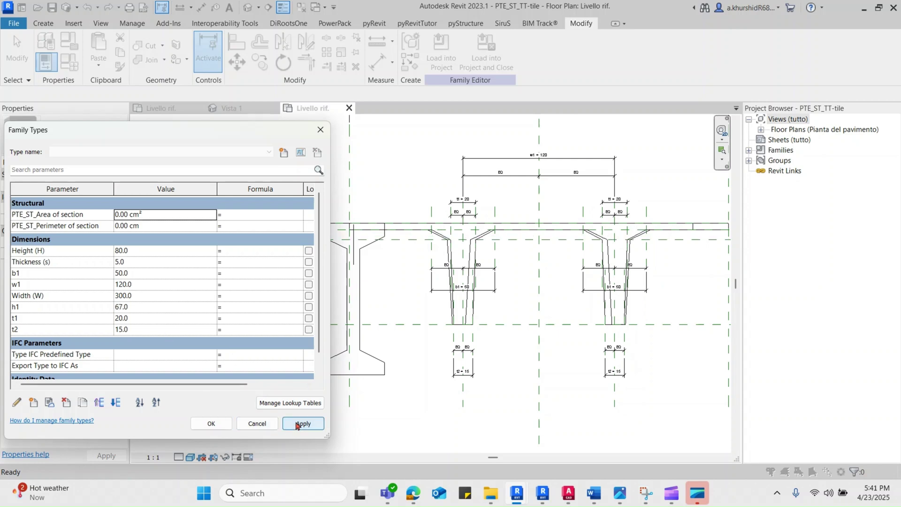
Step: Try 15 and 10 for the stem's upper width t1, and set it back to 20
left_click(158, 319)
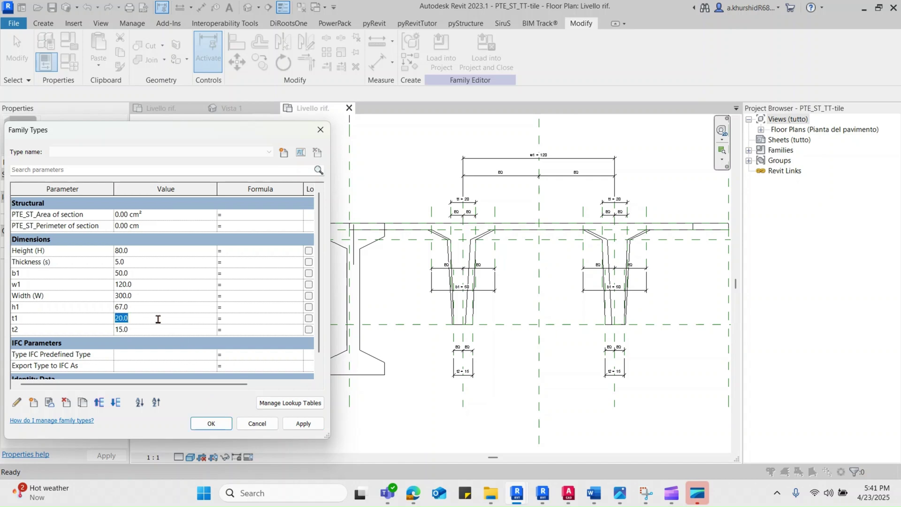
type("15")
left_click(299, 424)
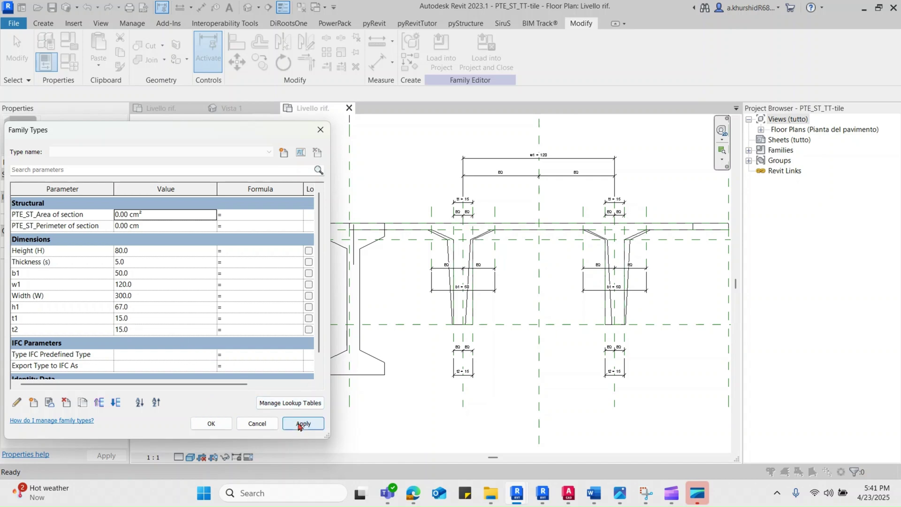
left_click(159, 319)
type("10")
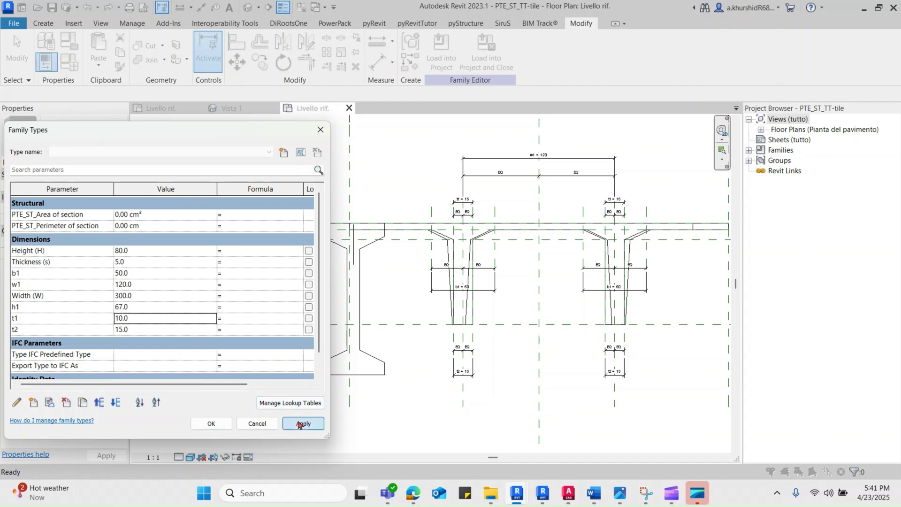
left_click(299, 424)
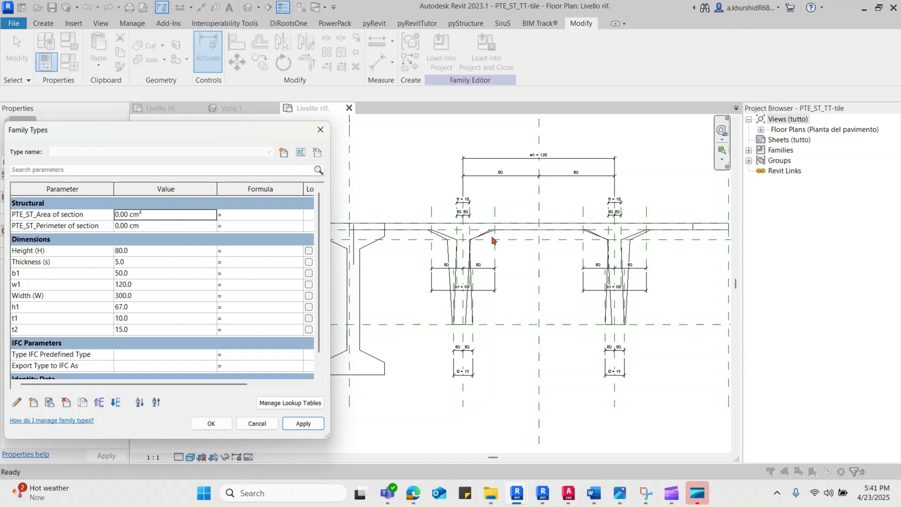
left_click(144, 320)
type("20")
left_click(296, 424)
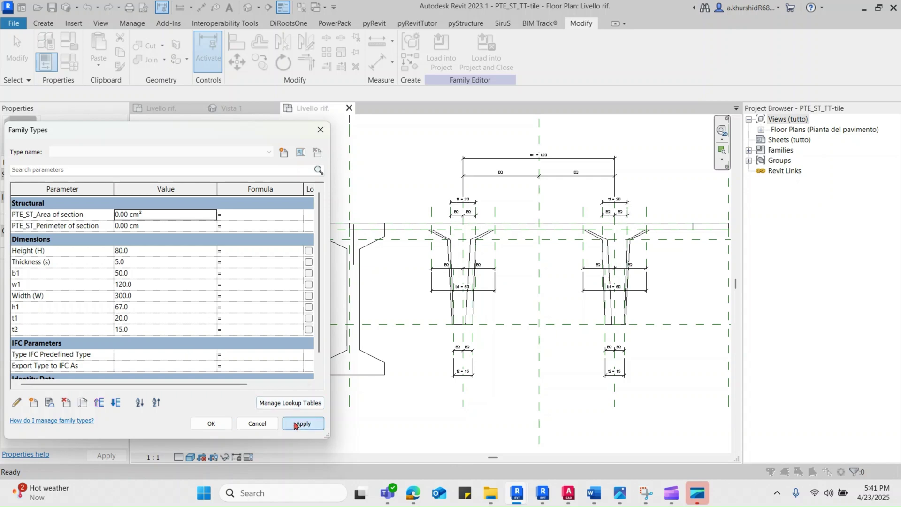
Step: Set the stem's lower width t2 to 10 and accept the family type values
left_click(164, 329)
left_click(298, 424)
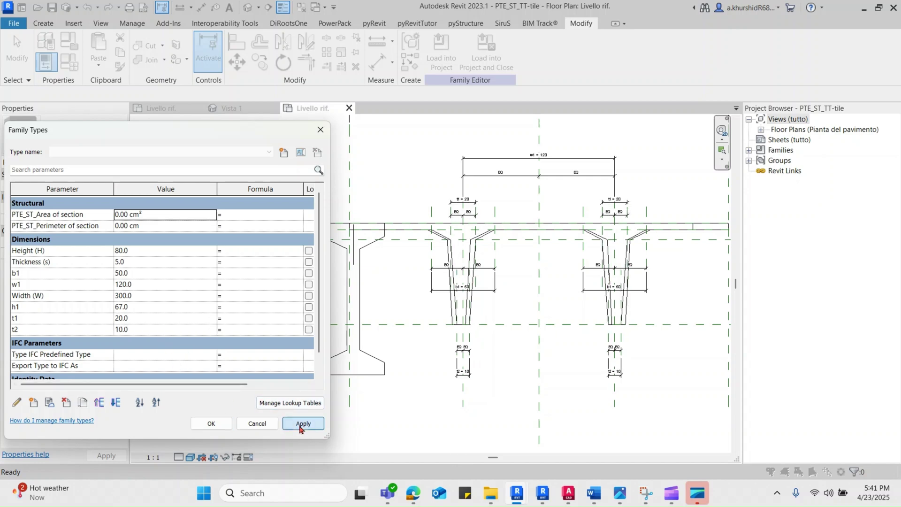
left_click(211, 423)
Step: Temporarily isolate the imported Beam profiles.dwg drawing in the view
scroll(441, 320, "up", 2)
left_click(457, 307)
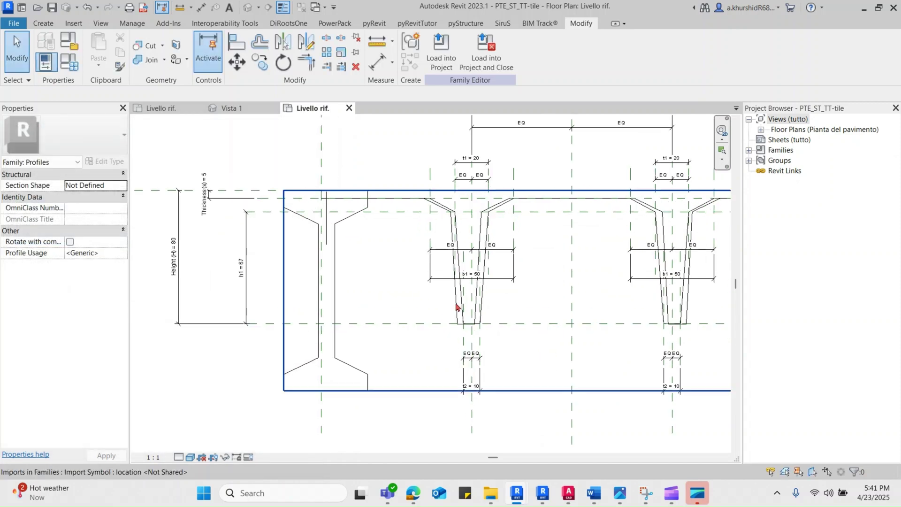
key("h")
key("i")
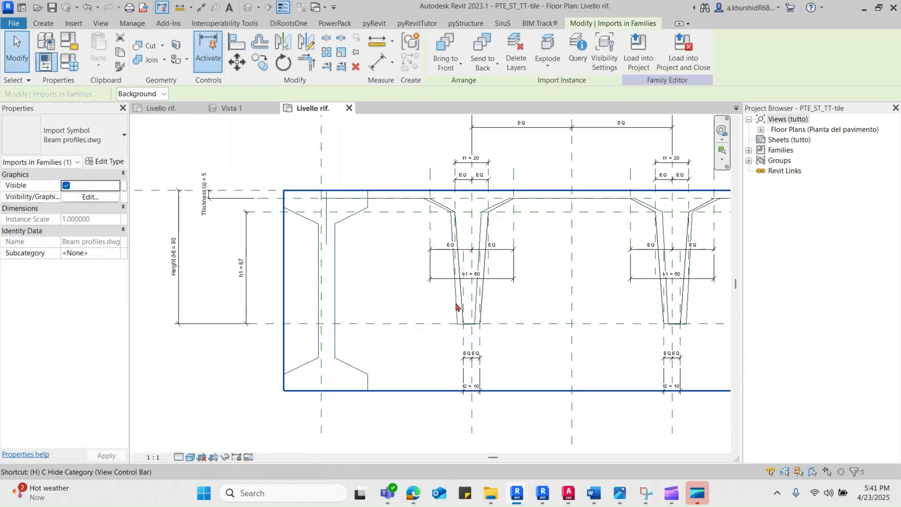
key("Escape")
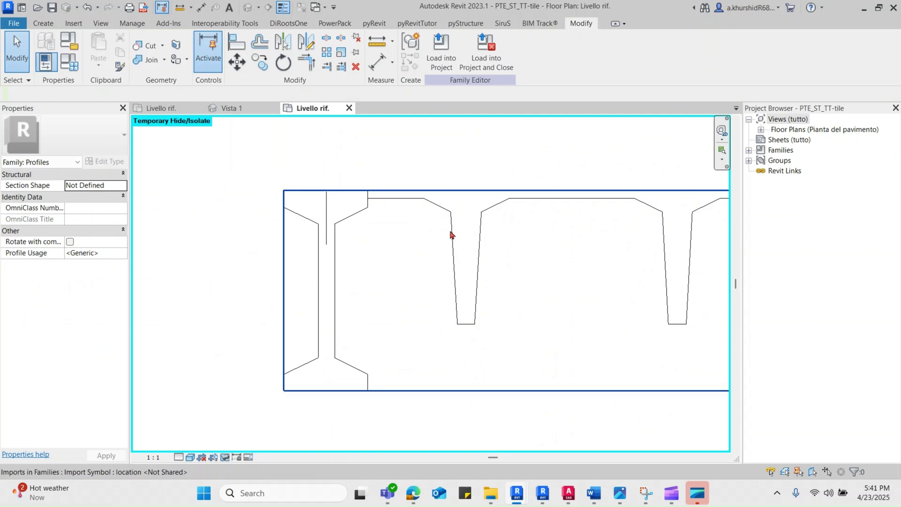
Step: Measure the upper and lower widths of the first stem in the imported drawing with aligned dimensions, without placing them
key("d")
key("i")
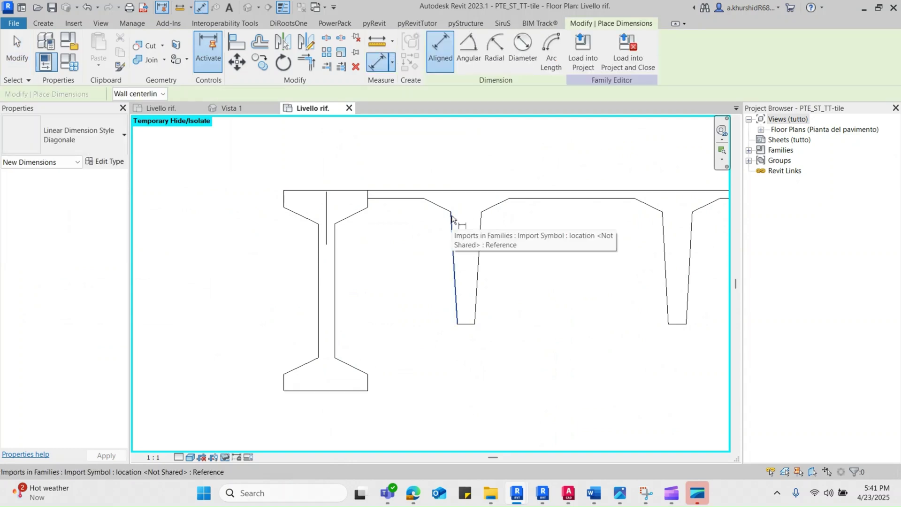
left_click(451, 212)
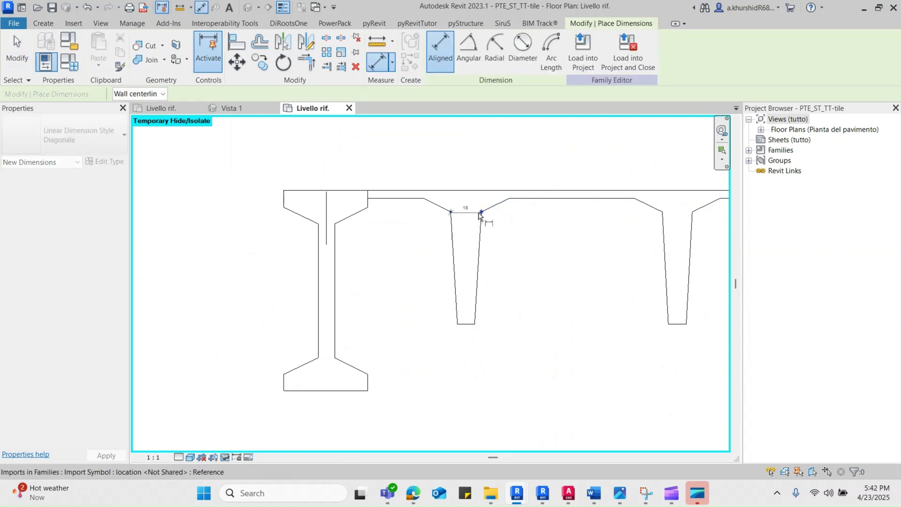
scroll(480, 215, "up", 2)
scroll(470, 214, "down", 2)
scroll(470, 310, "up", 3)
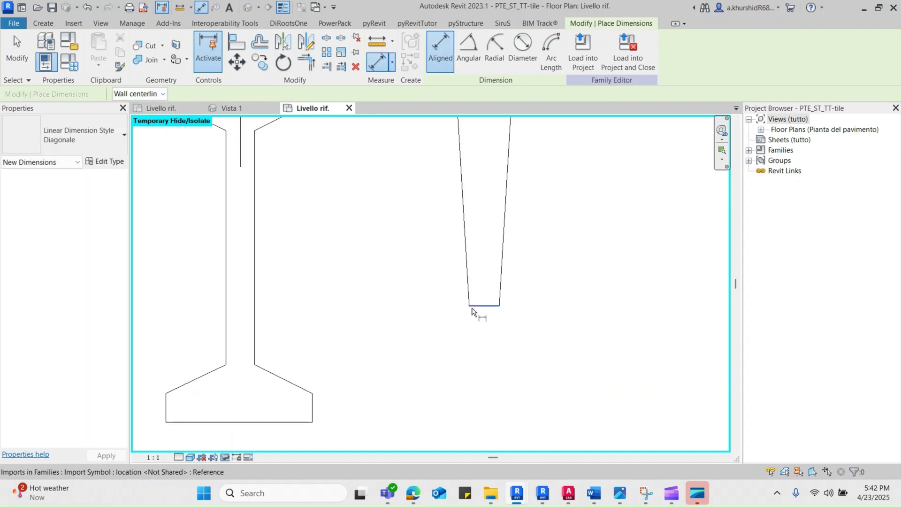
left_click(470, 306)
left_click(499, 305)
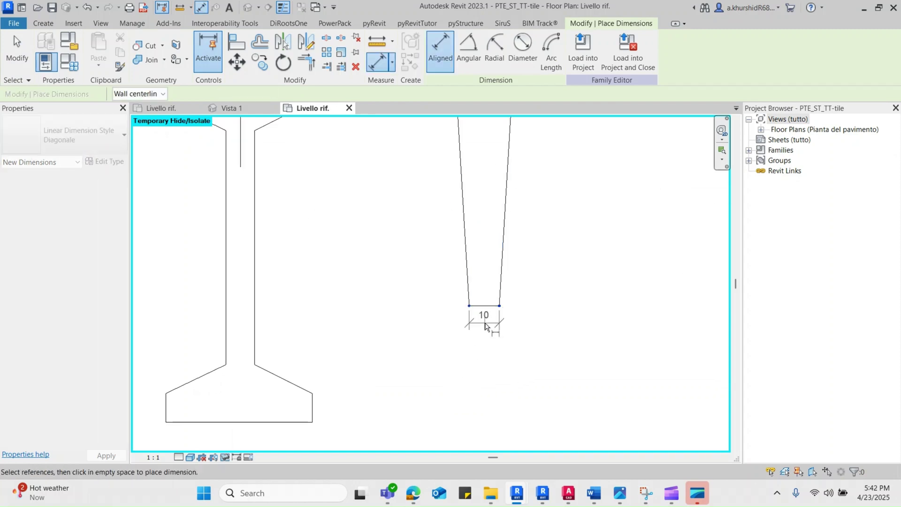
scroll(484, 323, "down", 2)
scroll(458, 346, "up", 2)
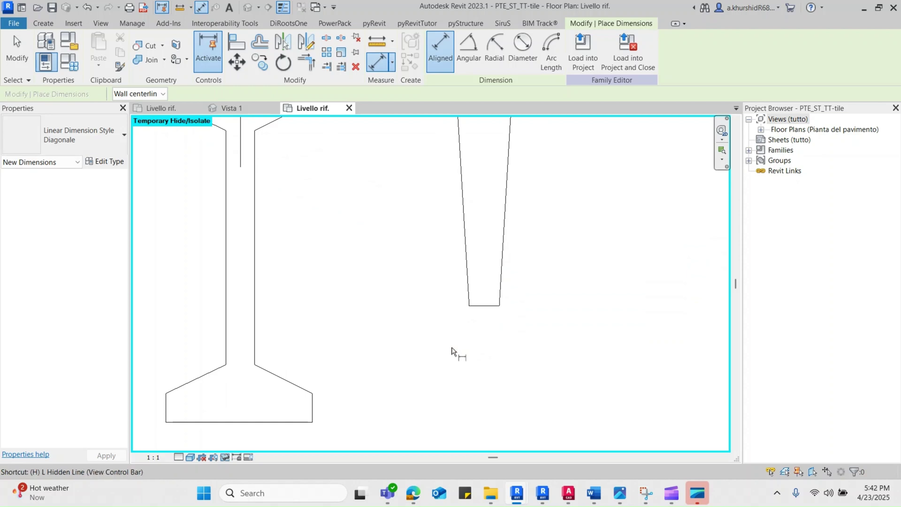
scroll(452, 351, "down", 2)
key("Escape")
key("Escape")
Step: Reset the temporary isolation and temporarily hide the imported Beam profiles.dwg drawing instead
key("h")
key("r")
scroll(452, 351, "down", 1)
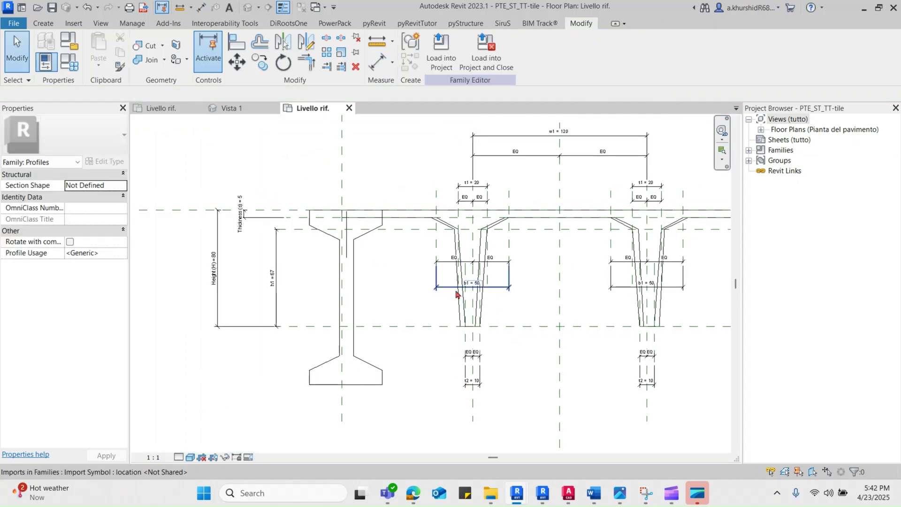
left_click(359, 243)
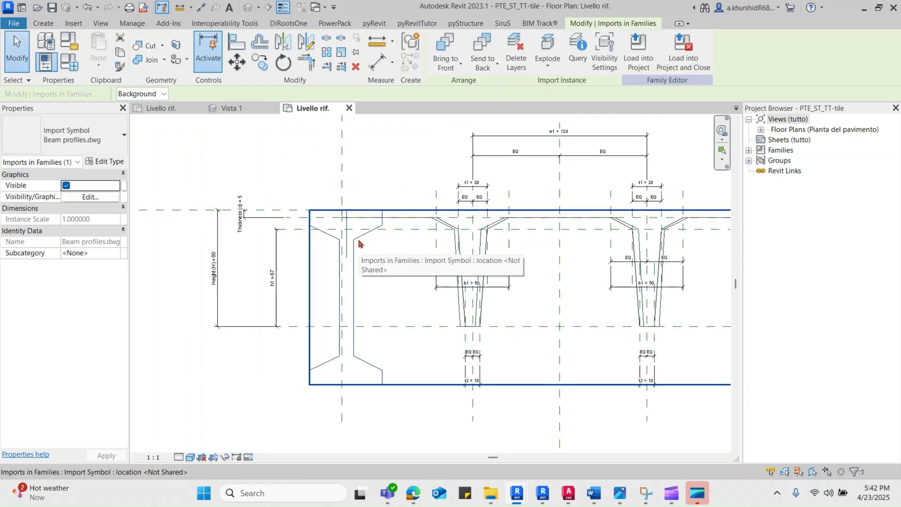
key("h")
key("h")
scroll(486, 237, "up", 2)
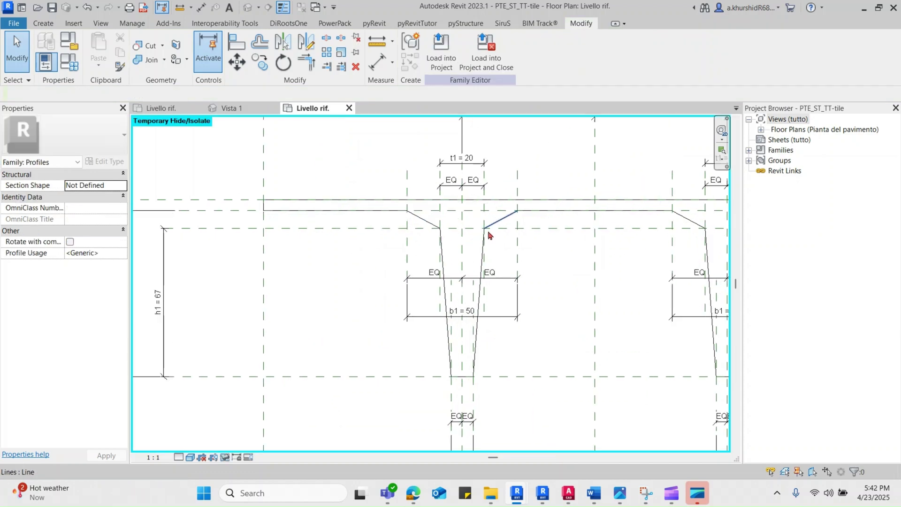
Step: Set the t1 dimension above the first stem to 18
left_click(474, 162)
scroll(473, 161, "up", 1)
left_click(469, 161)
type("18")
key("Return")
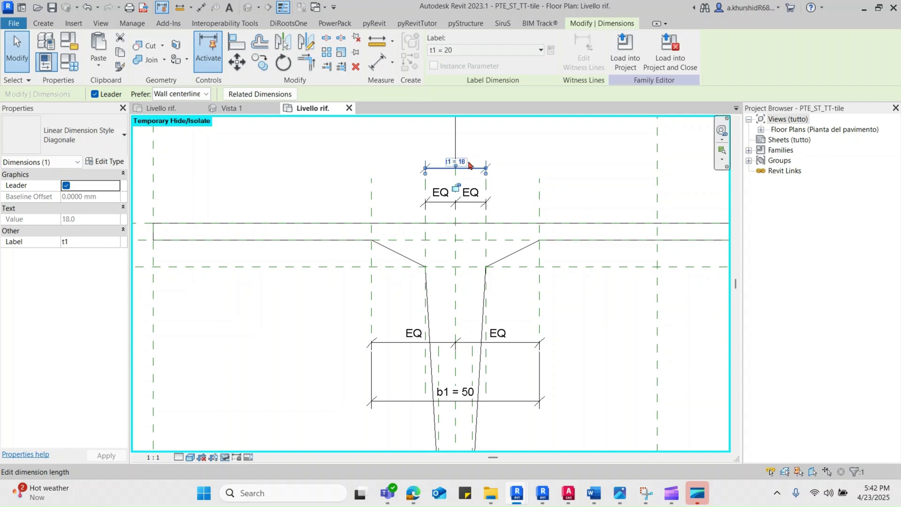
left_click(532, 161)
Step: Check the t2 dimension below the first stem and the overall profile
scroll(412, 346, "down", 3)
scroll(440, 396, "up", 3)
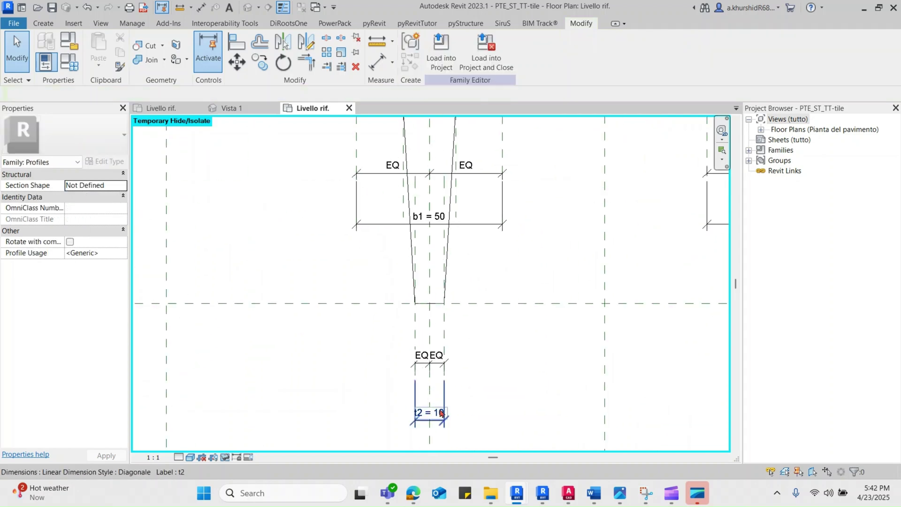
left_click(441, 395)
scroll(367, 390, "down", 2)
left_click(341, 370)
scroll(402, 237, "down", 2)
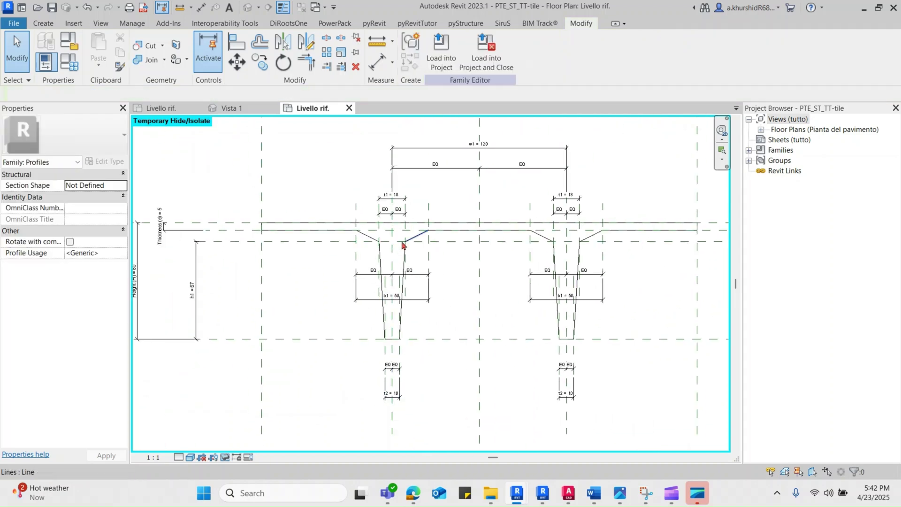
Step: Turn off all imported categories in the TT-tile profile's floor plan view and save the profile family
scroll(316, 241, "up", 1)
scroll(466, 318, "down", 2)
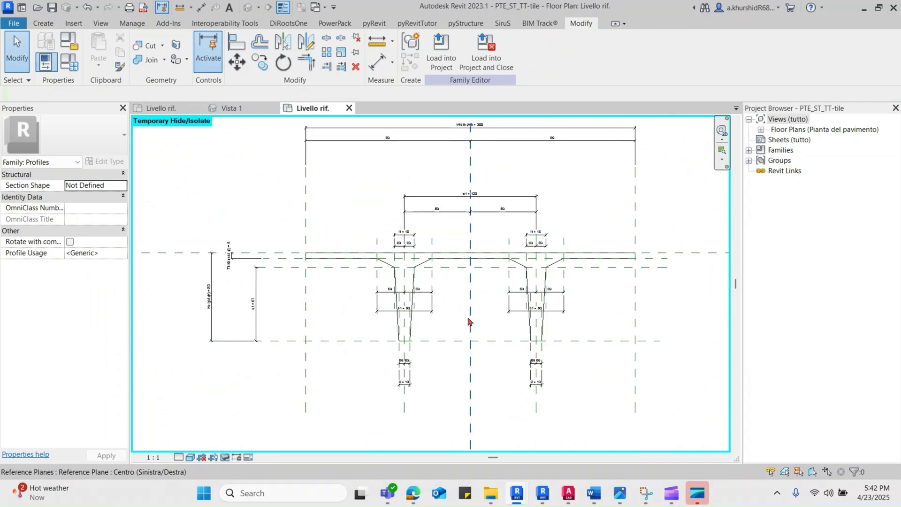
scroll(492, 368, "down", 1)
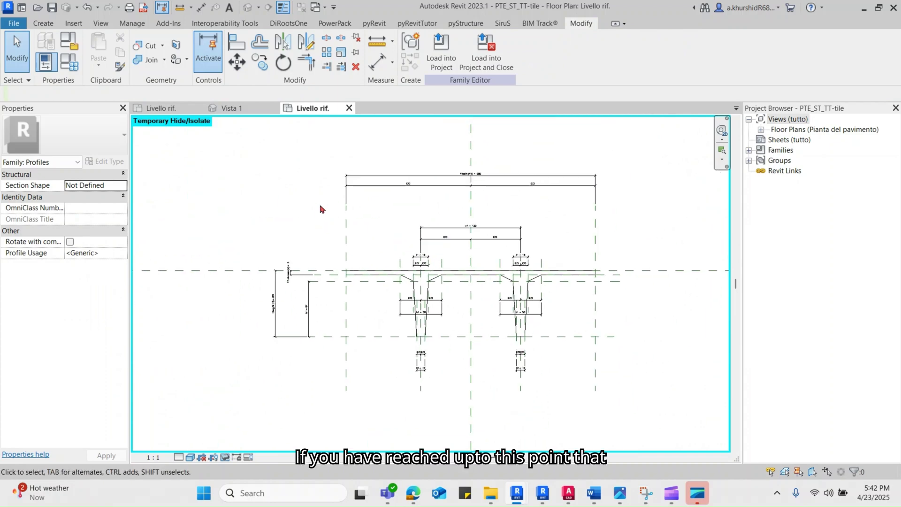
scroll(322, 210, "down", 1)
key("v")
key("v")
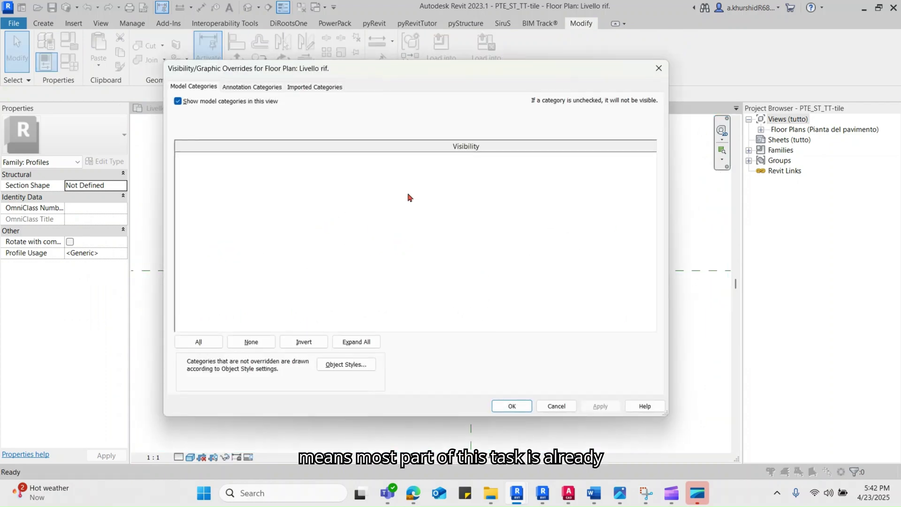
left_click(319, 87)
left_click(177, 101)
left_click(512, 406)
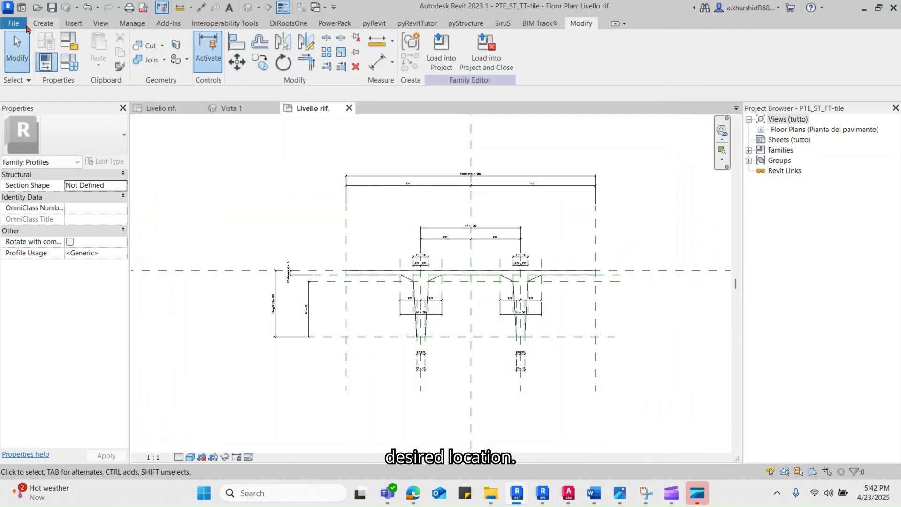
left_click(21, 25)
left_click(52, 145)
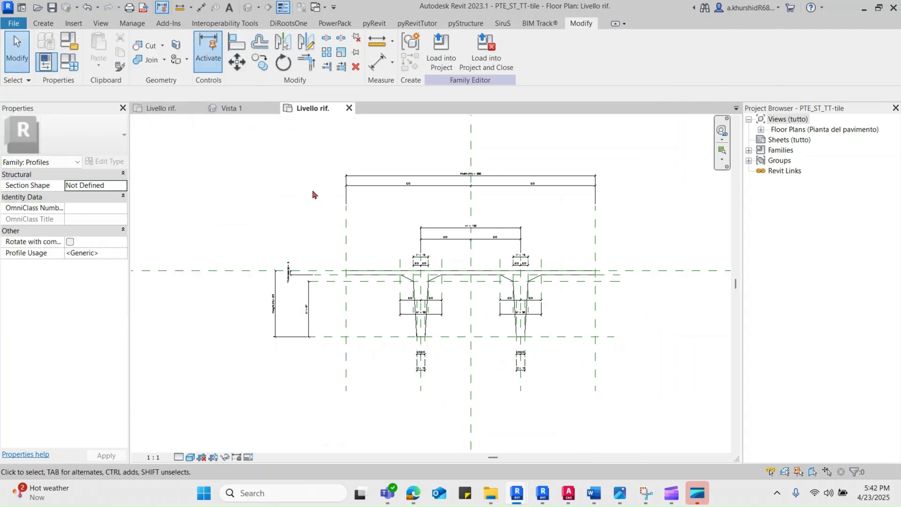
Step: Switch to the I-shaped concrete beam family's 3D view and examine its sweep
left_click(231, 109)
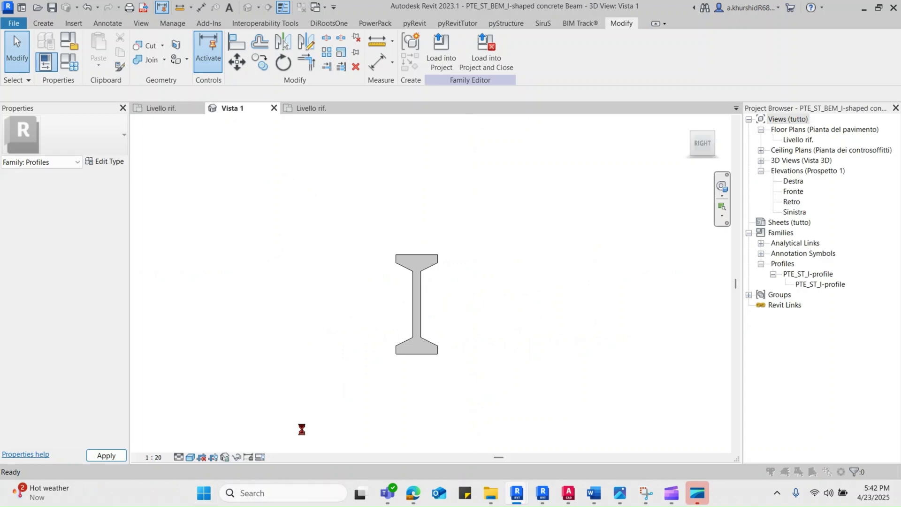
left_click(527, 290)
middle_click_drag(479, 328, 435, 390, "shift")
left_click(446, 370)
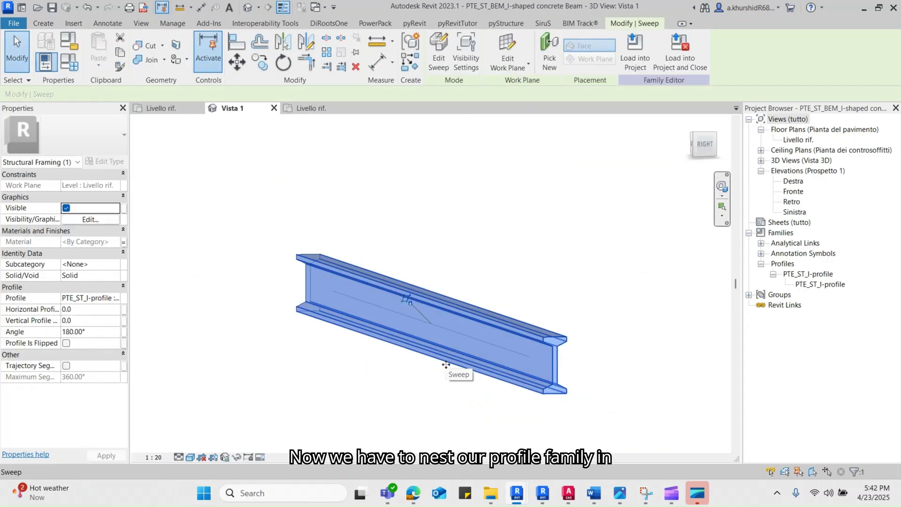
key("Escape")
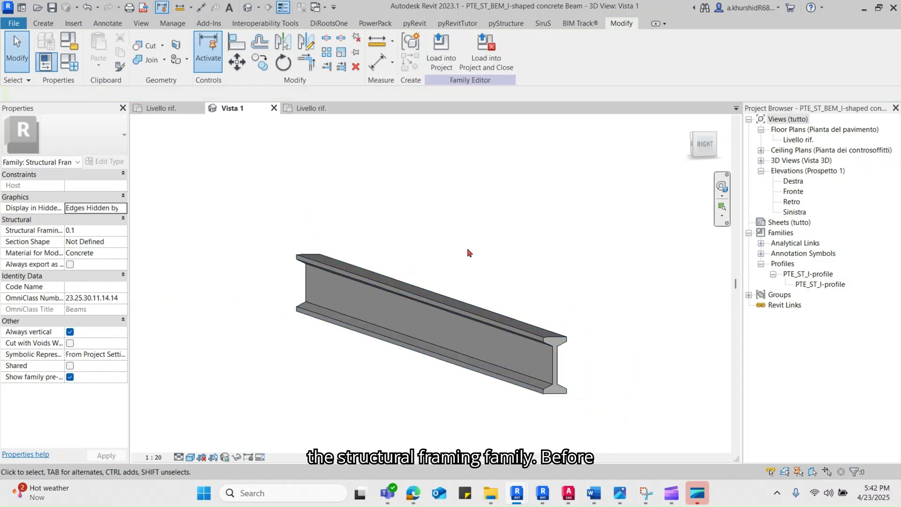
Step: Load the PTE_ST_TT-tile profile only into PTE_ST_BEM_I-shaped concrete Beam.rfa, excluding the structural template project
left_click(314, 108)
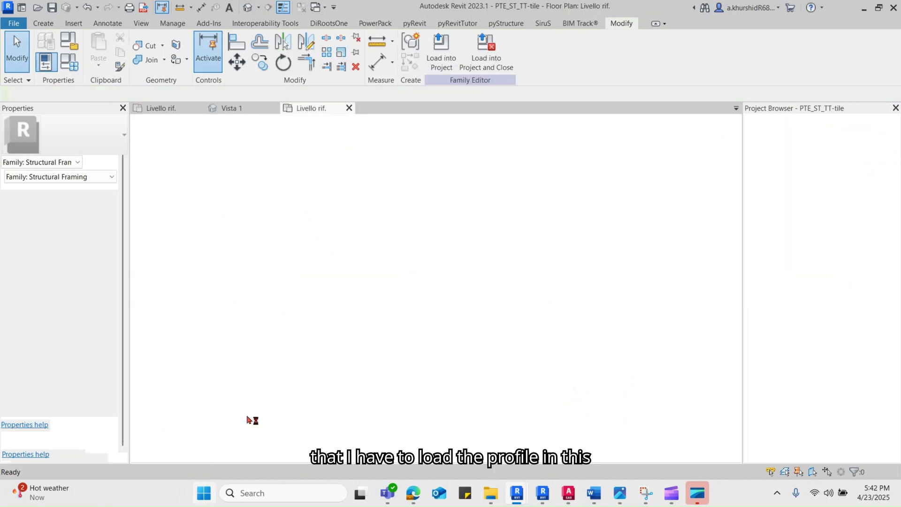
left_click(441, 52)
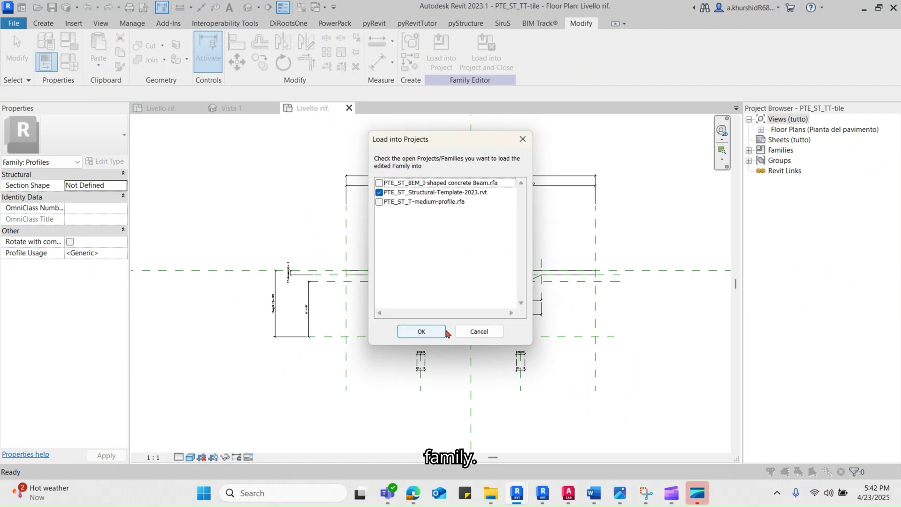
left_click(380, 192)
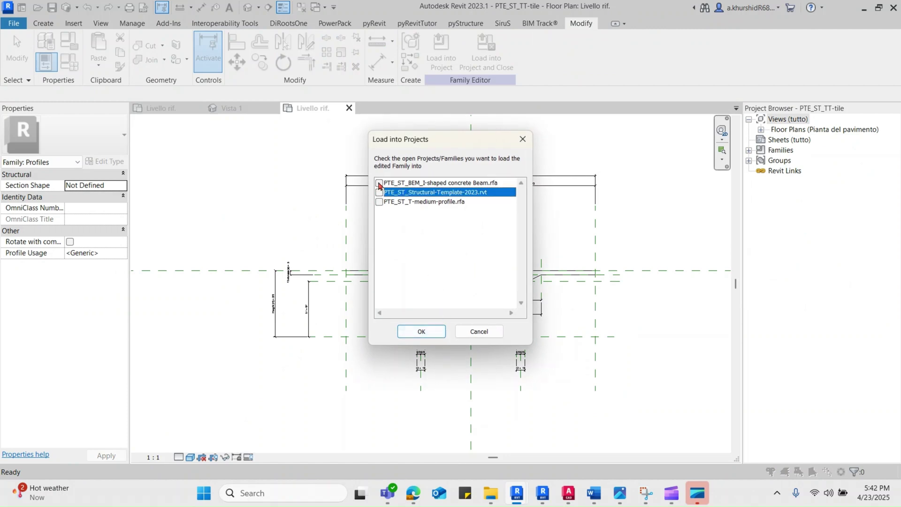
left_click(380, 183)
left_click(421, 331)
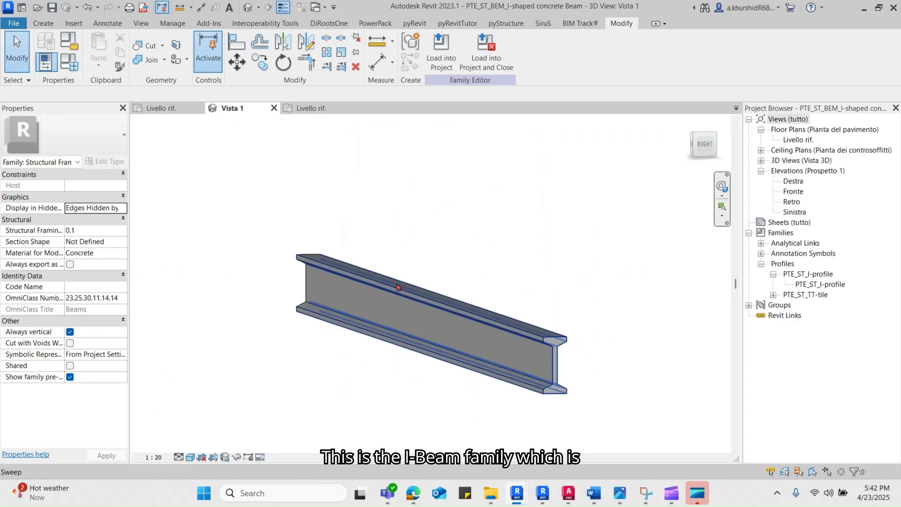
Step: Edit the beam's sweep and assign PTE_ST_TT-tile as its profile
left_click(397, 288)
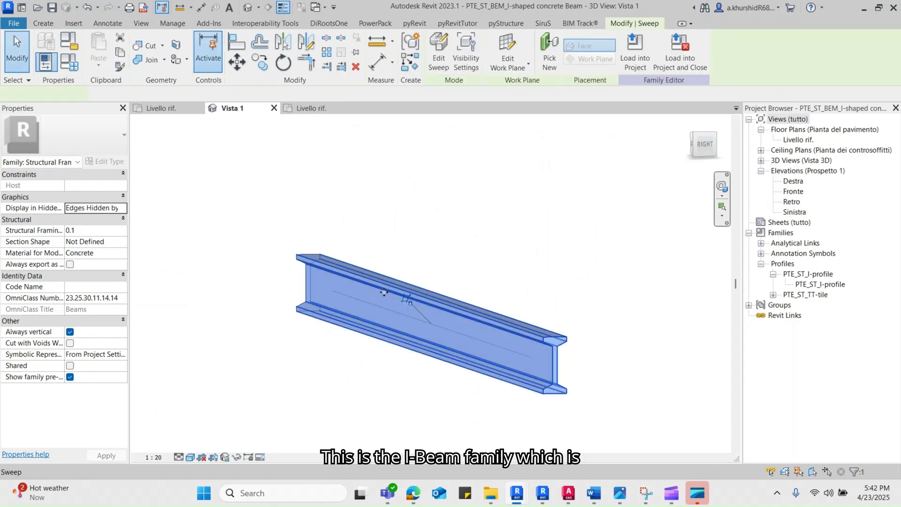
left_click(439, 51)
left_click(431, 321)
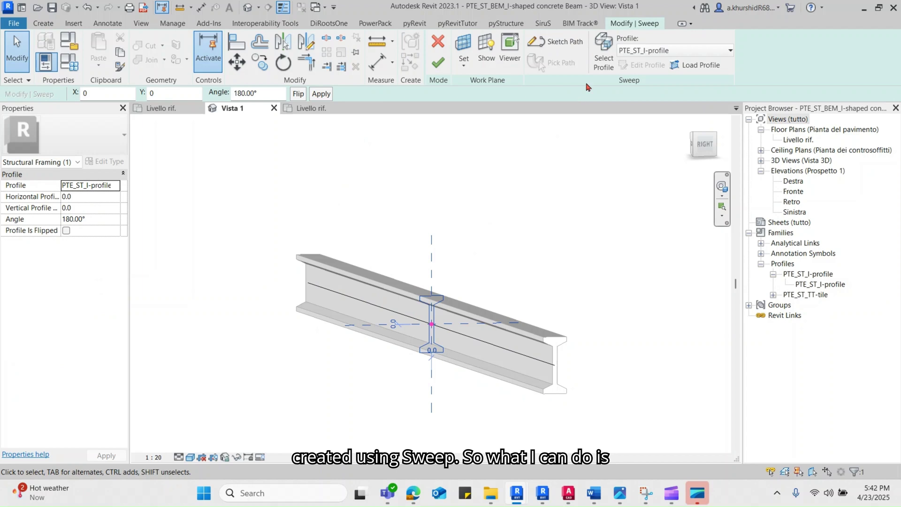
left_click(643, 50)
left_click(642, 90)
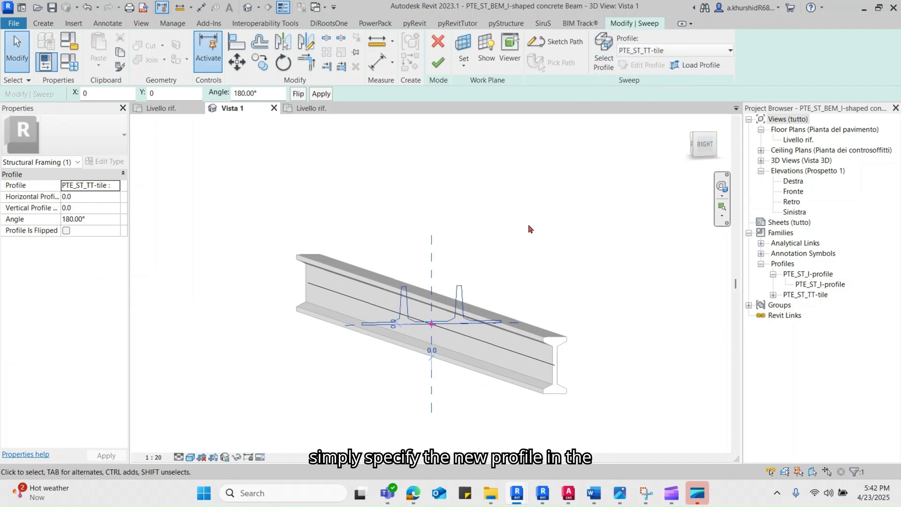
left_click(522, 234)
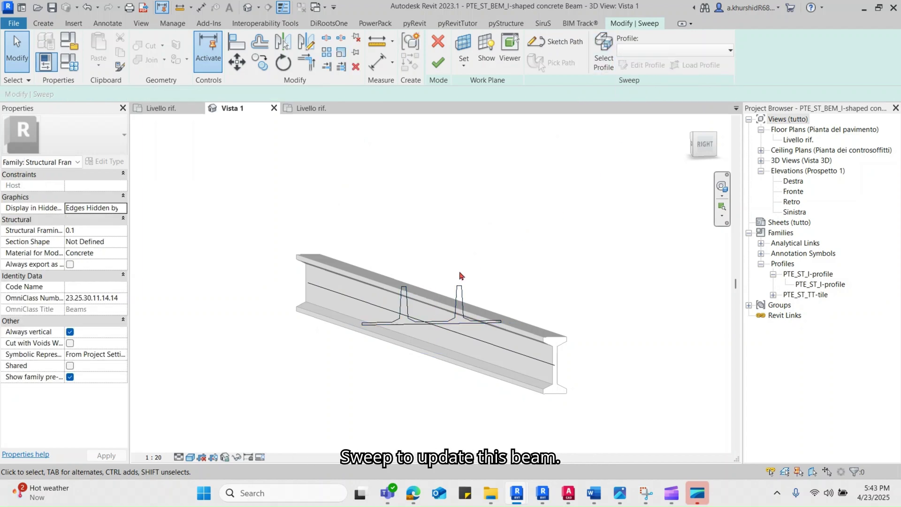
Step: Set the sweep profile's angle to 0 and finish editing the sweep
middle_click_drag(460, 276, 488, 312, "shift")
left_click(702, 151)
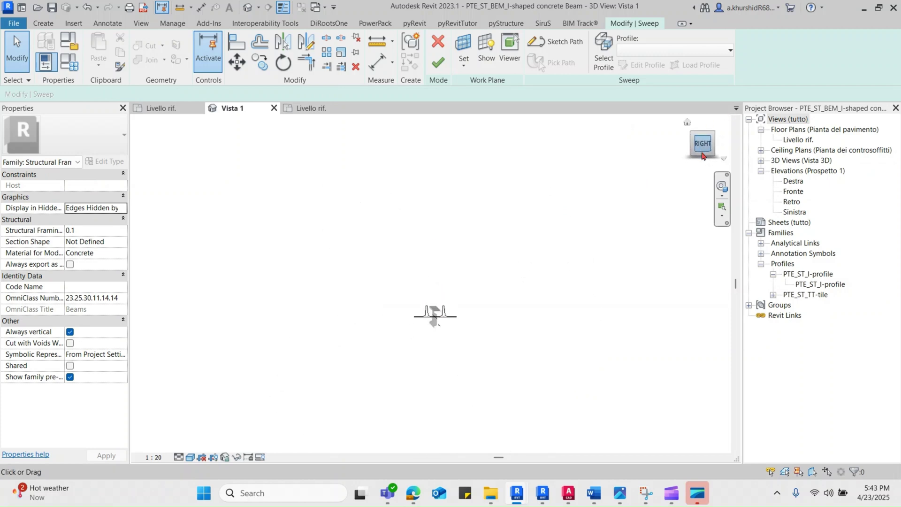
scroll(435, 288, "up", 4)
left_click(435, 292)
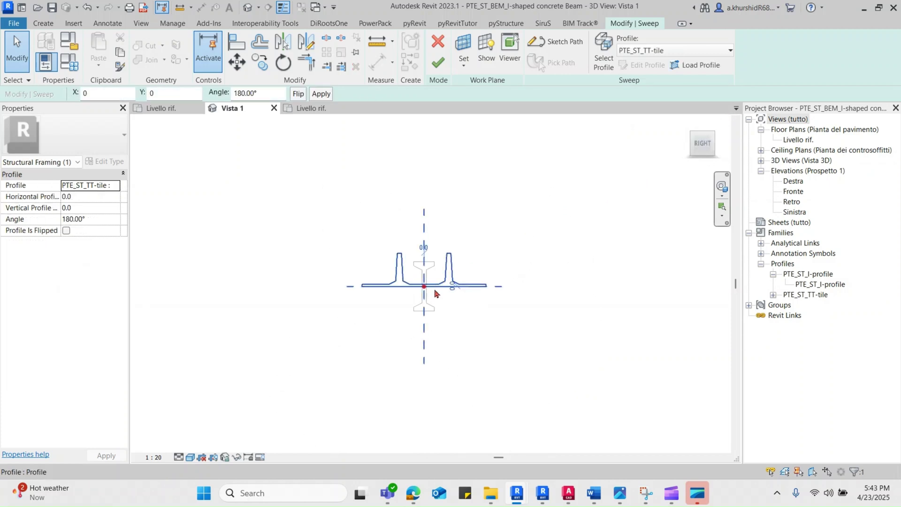
left_click(100, 220)
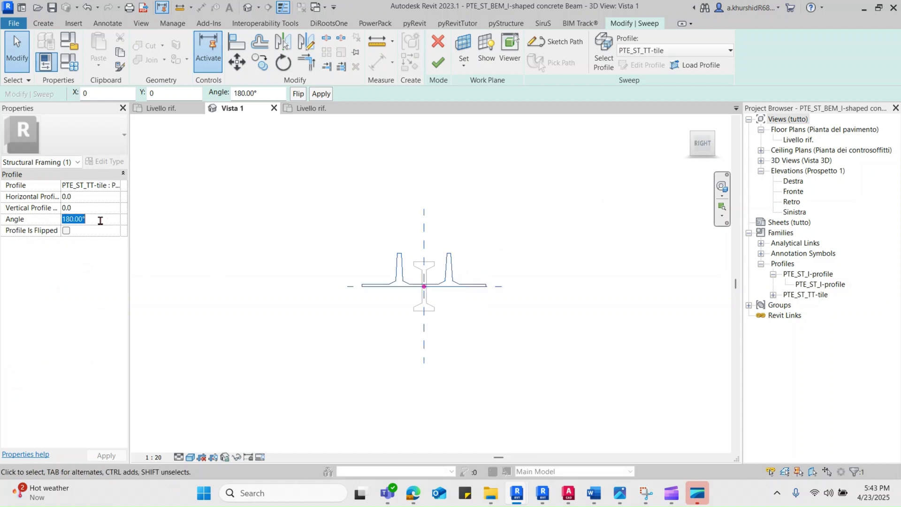
type("0")
left_click(235, 260)
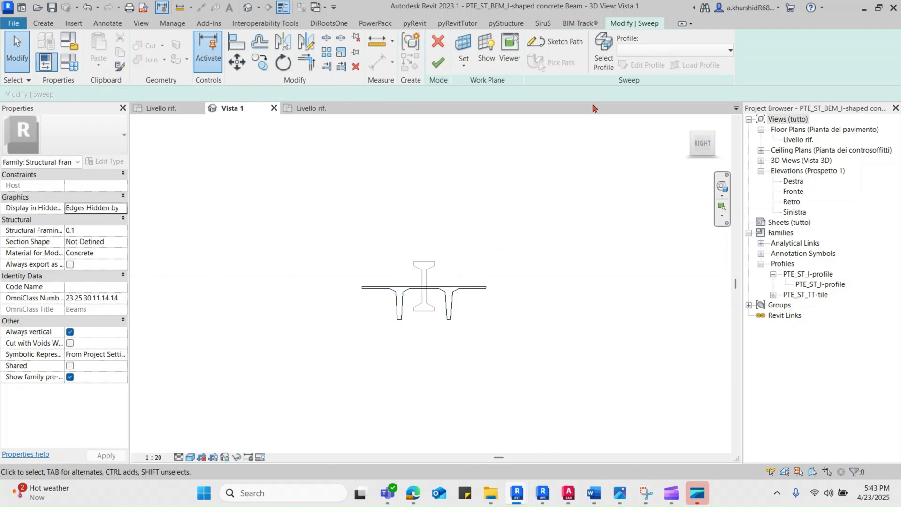
left_click(442, 60)
middle_click_drag(409, 252, 545, 364, "shift")
key("Escape")
left_click(572, 336)
key("Escape")
Step: Delete the unused PTE_ST_I-profile family from the beam family's loaded profiles
scroll(545, 365, "down", 2)
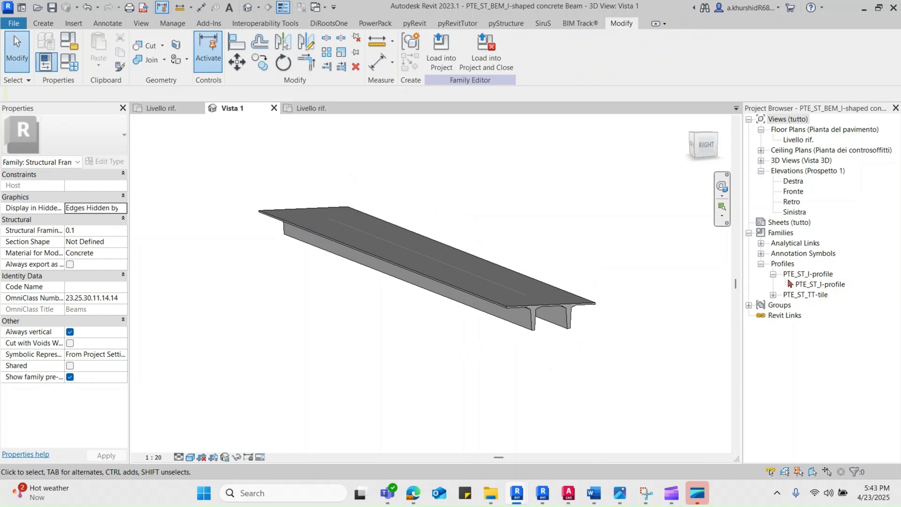
left_click(820, 285)
right_click(818, 276)
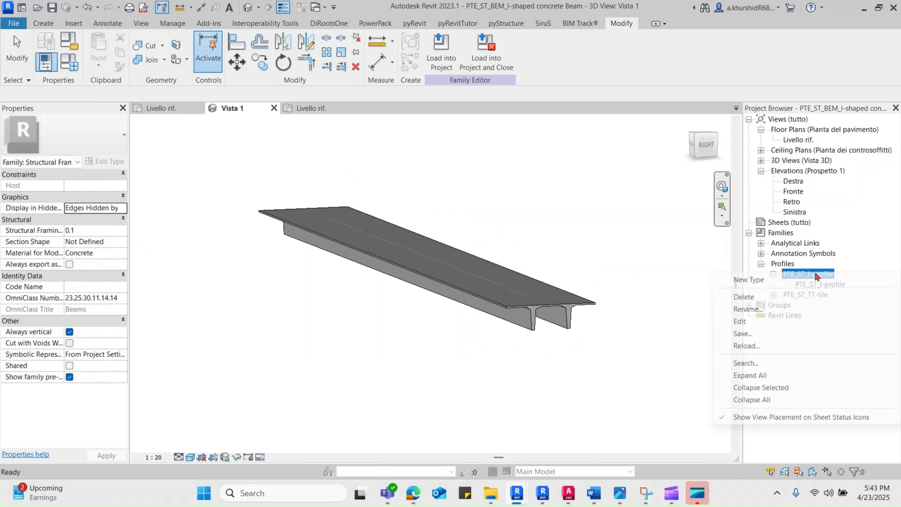
left_click(740, 297)
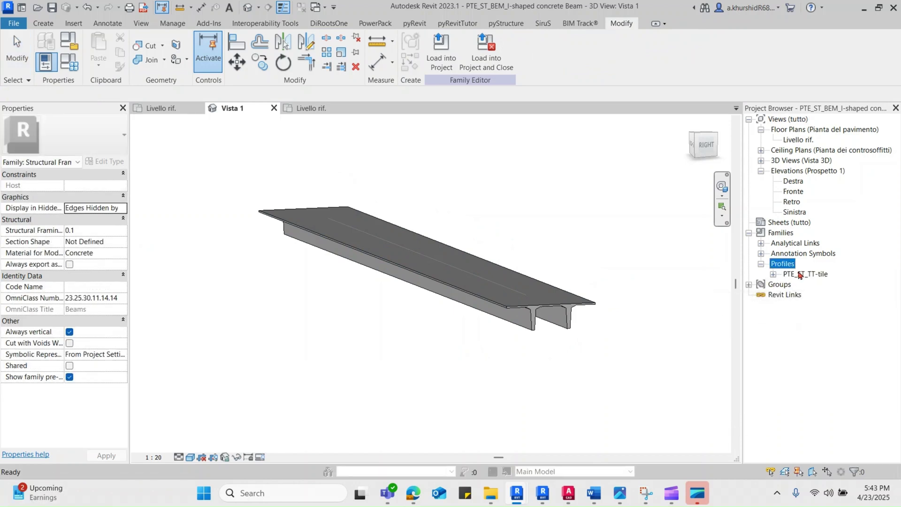
Step: Open the type properties of the nested PTE_ST_TT-tile profile type
right_click(801, 274)
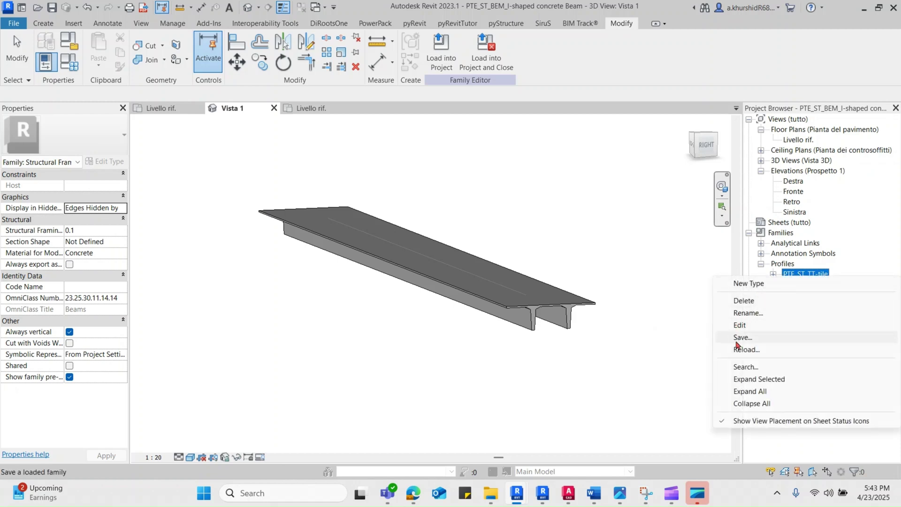
left_click(680, 295)
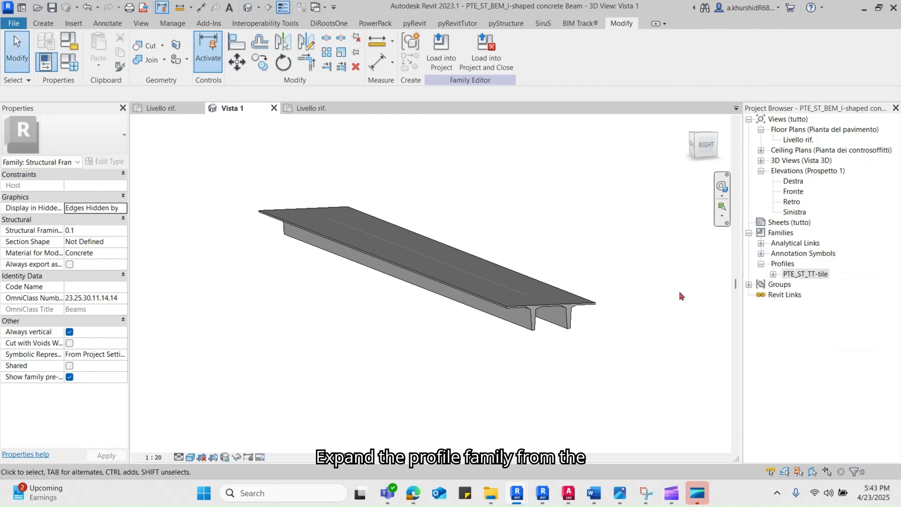
double_click(799, 276)
left_click(817, 284)
right_click(818, 284)
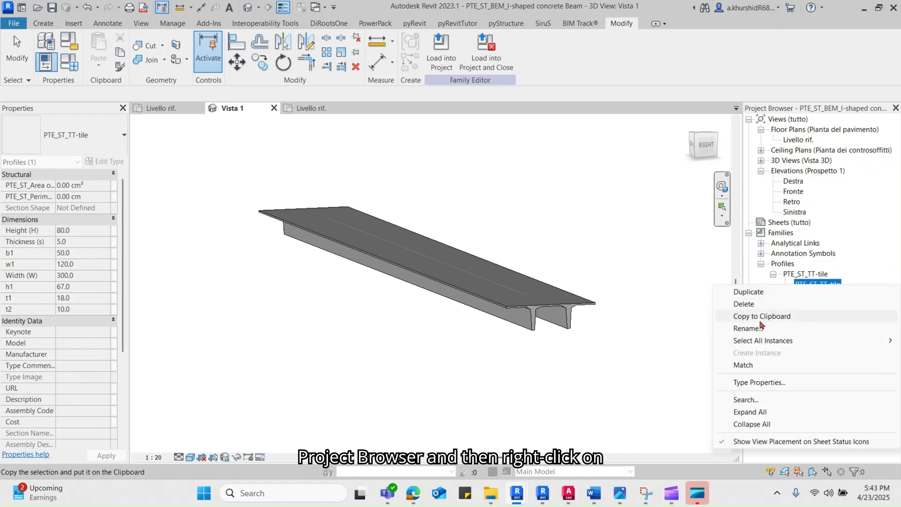
left_click(756, 382)
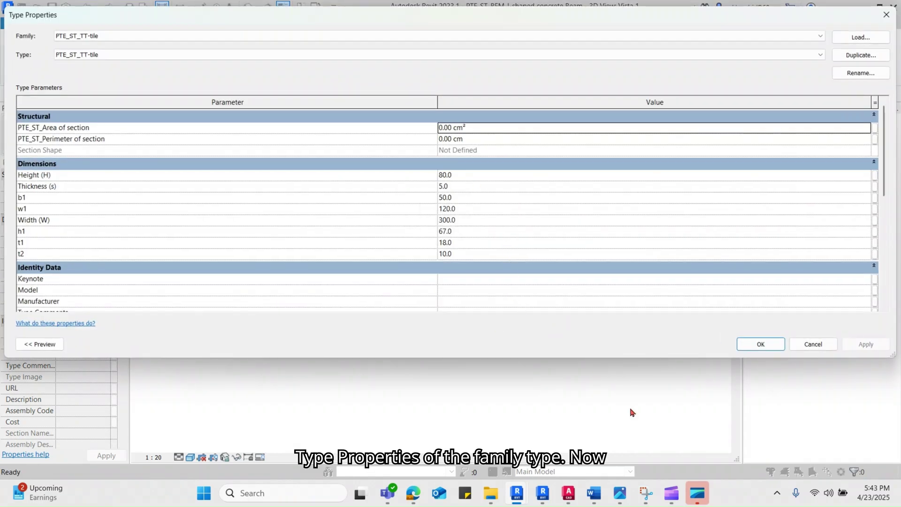
Step: Capture a Snipping Tool screenshot of the TT-tile type parameters and values, then close the type properties
left_click(646, 493)
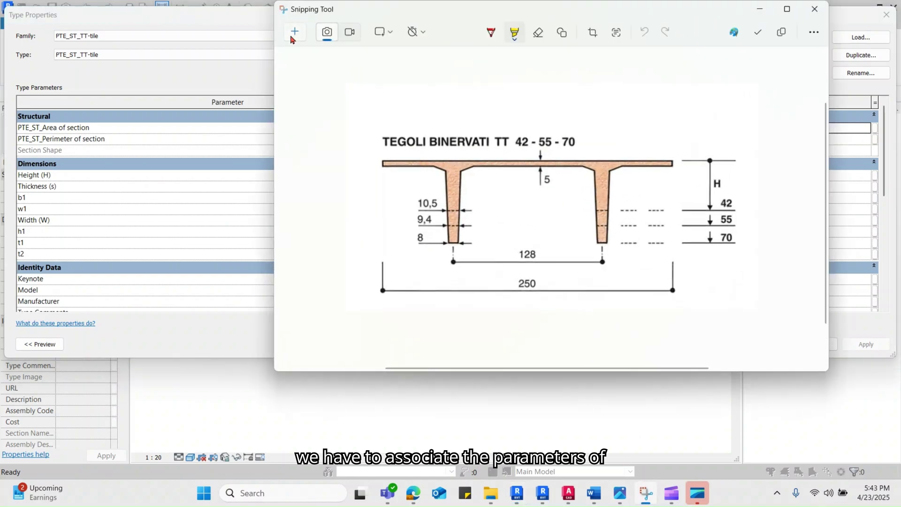
left_click(291, 39)
left_click_drag(3, 81, 493, 295)
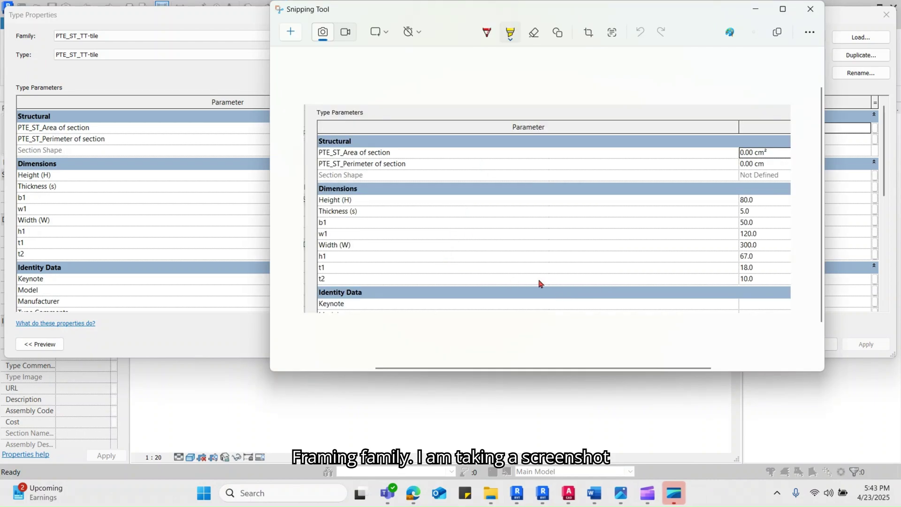
left_click(876, 7)
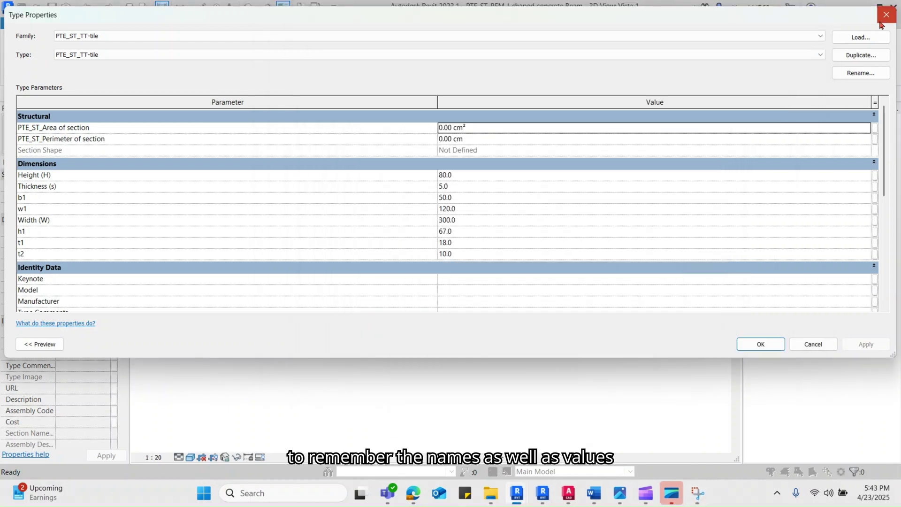
left_click(883, 19)
Step: Delete the existing Height (H) dimension parameter from the beam family's type parameters
left_click(69, 61)
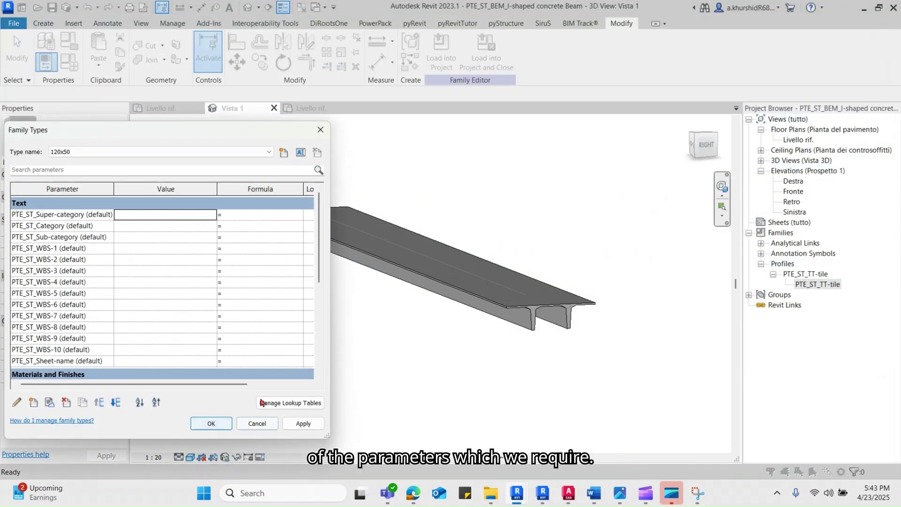
left_click_drag(214, 136, 310, 112)
scroll(212, 235, "down", 10)
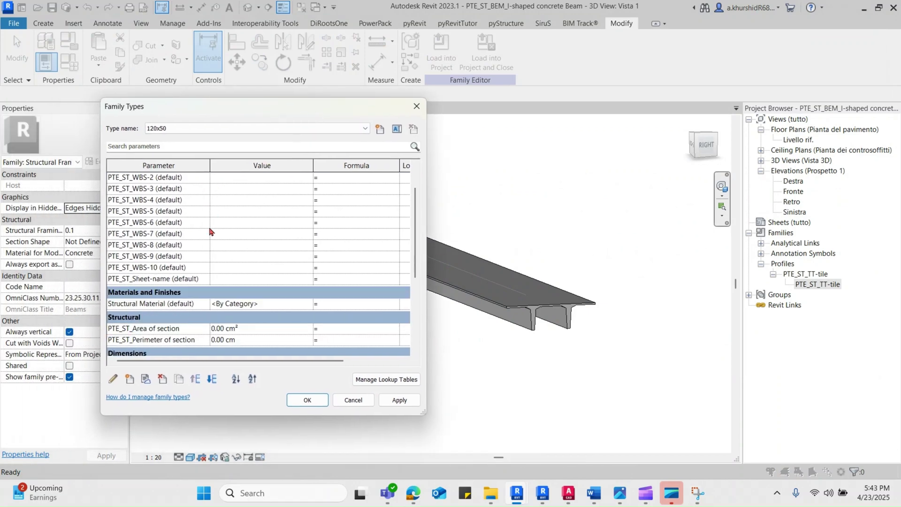
scroll(220, 287, "up", 1)
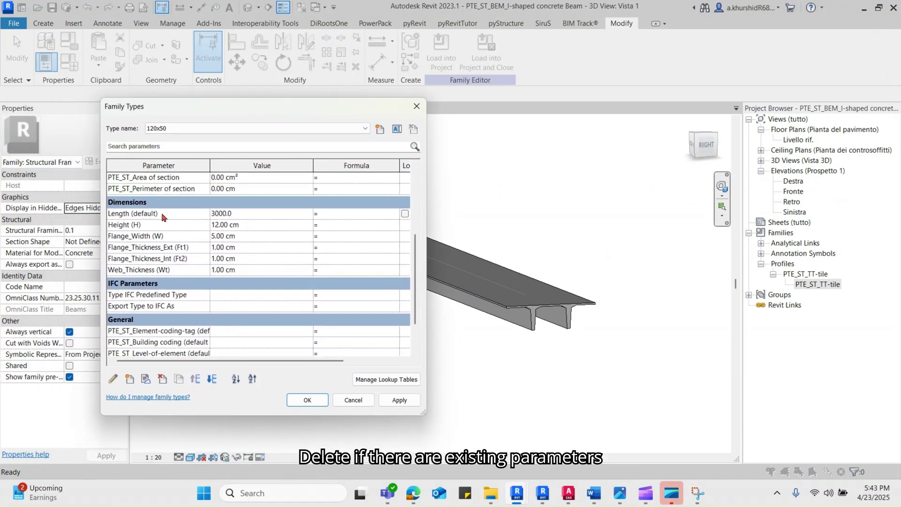
left_click(161, 226)
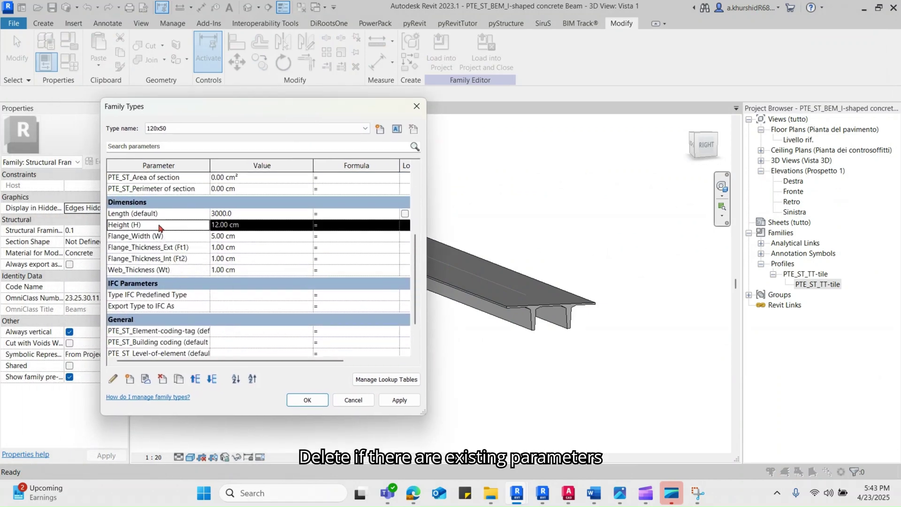
left_click(163, 381)
key("Return")
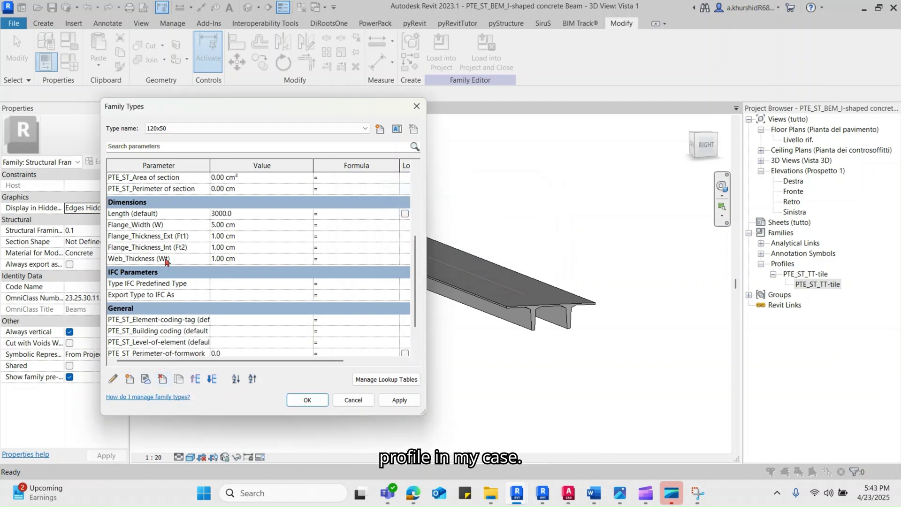
Step: Delete the Flange_Width (W) and Flange_Thickness_Ext (Ft1) dimension parameters from the beam family
left_click(164, 225)
left_click(163, 379)
key("Return")
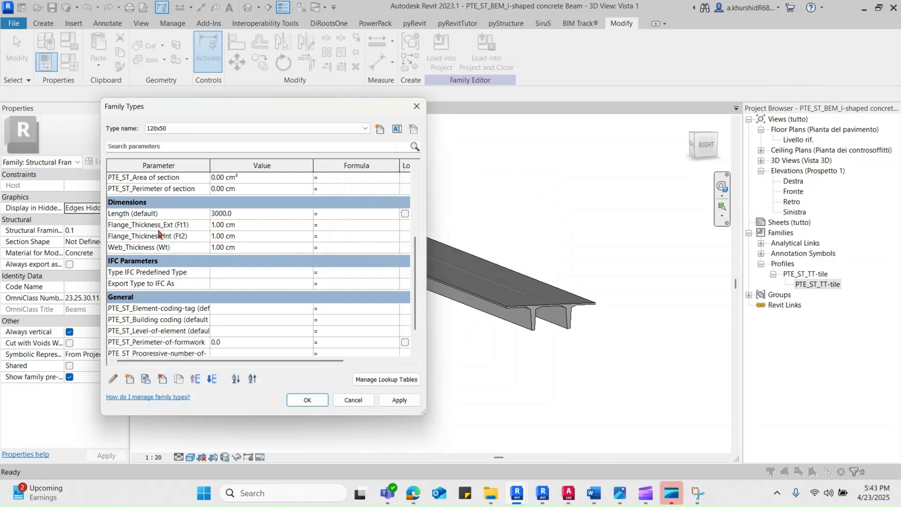
left_click(158, 225)
left_click(163, 380)
key("Return")
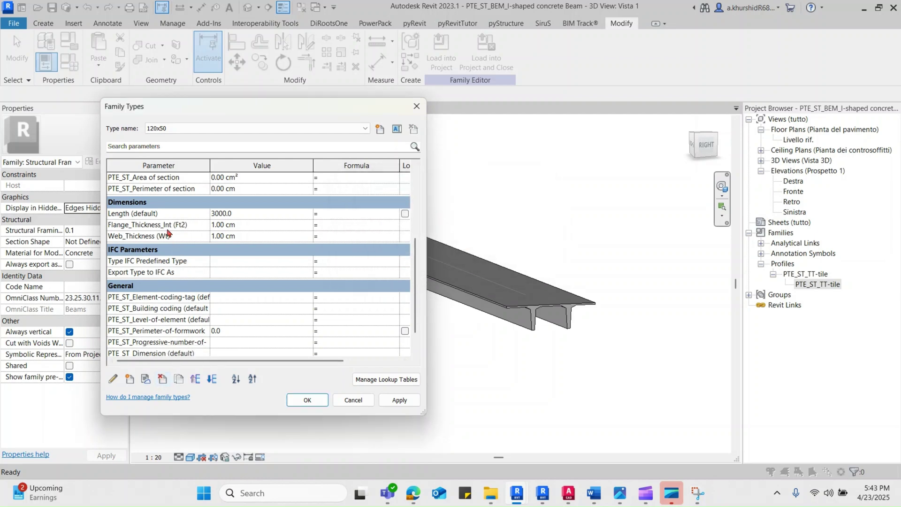
Step: Delete the Flange_Thickness_Int (Ft2) and Web_Thickness (Wt) dimension parameters and accept the family type changes
left_click(185, 235)
left_click(180, 225)
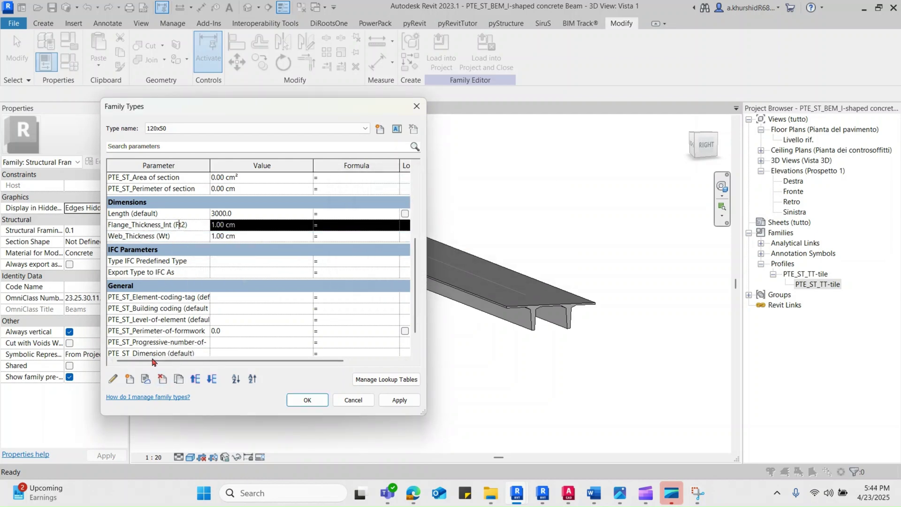
left_click(163, 379)
key("Return")
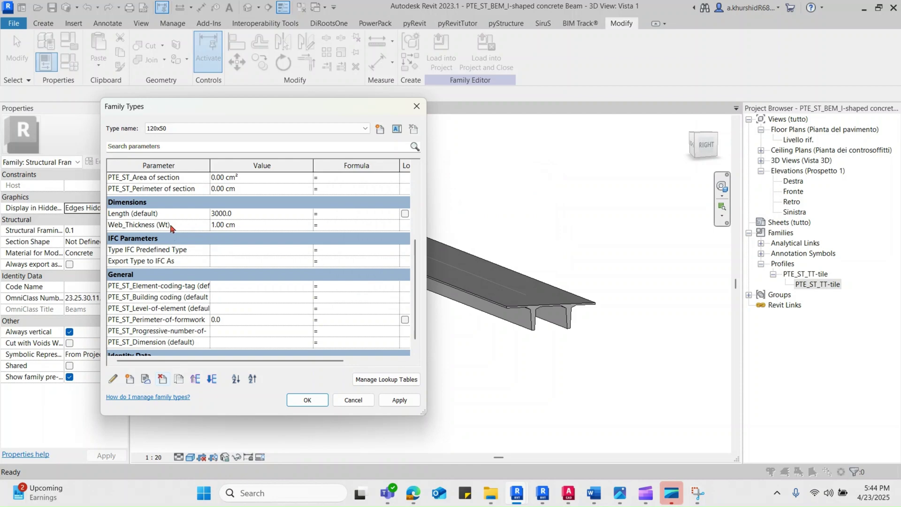
left_click(170, 226)
left_click(163, 379)
left_click(476, 244)
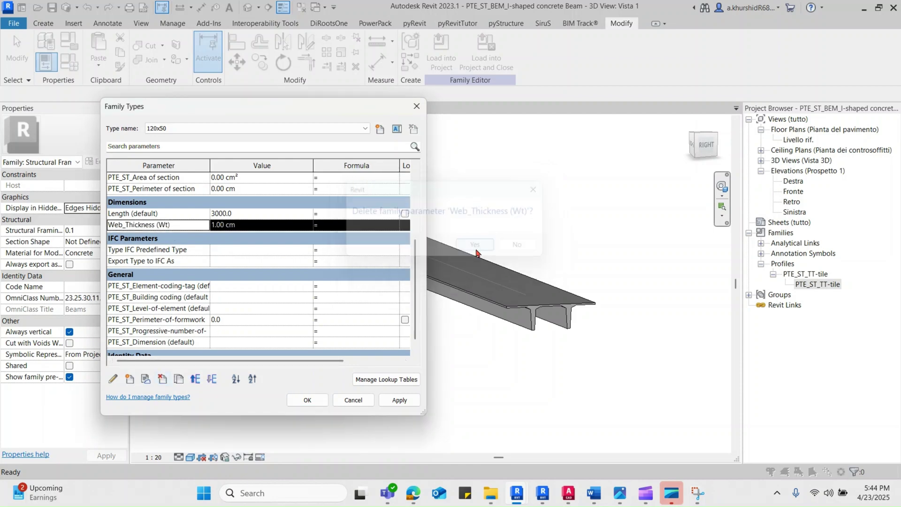
left_click(308, 401)
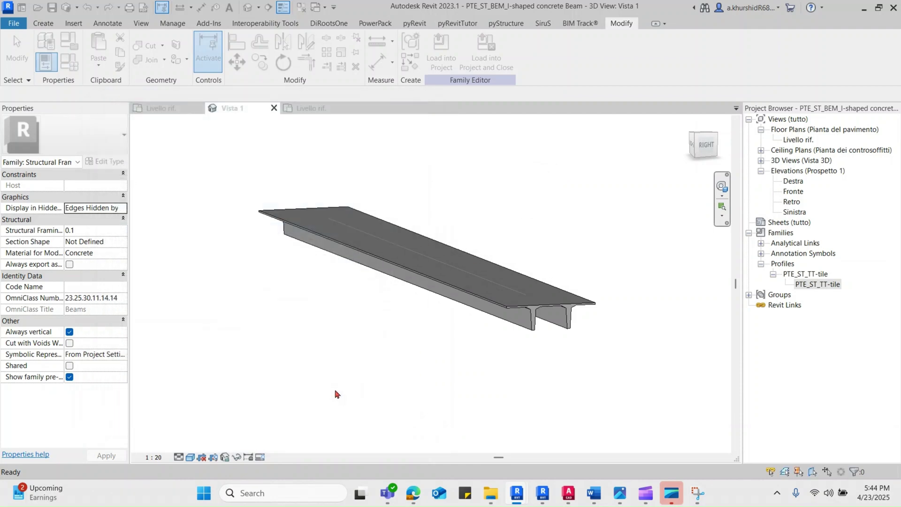
Step: Start a new type-based family parameter named Height (H), checking the name against the captured TT-tile parameter list
left_click(70, 62)
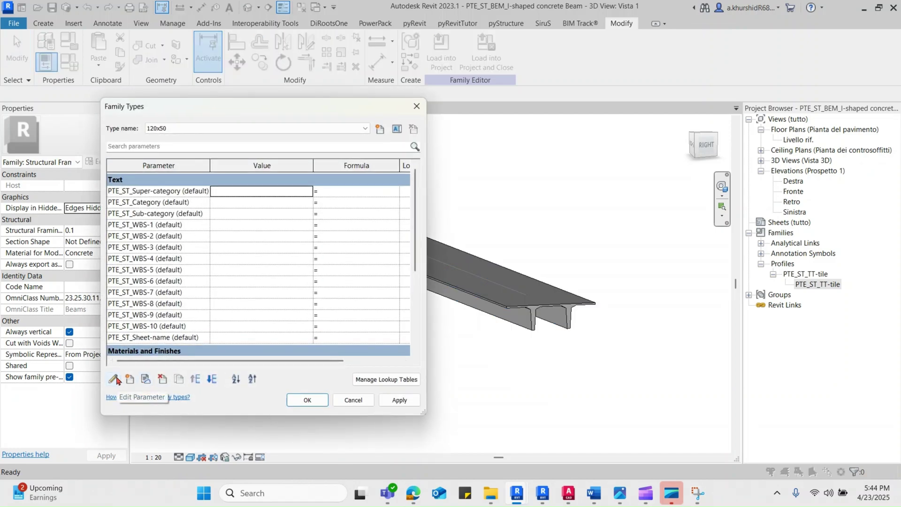
left_click(116, 379)
left_click(220, 422)
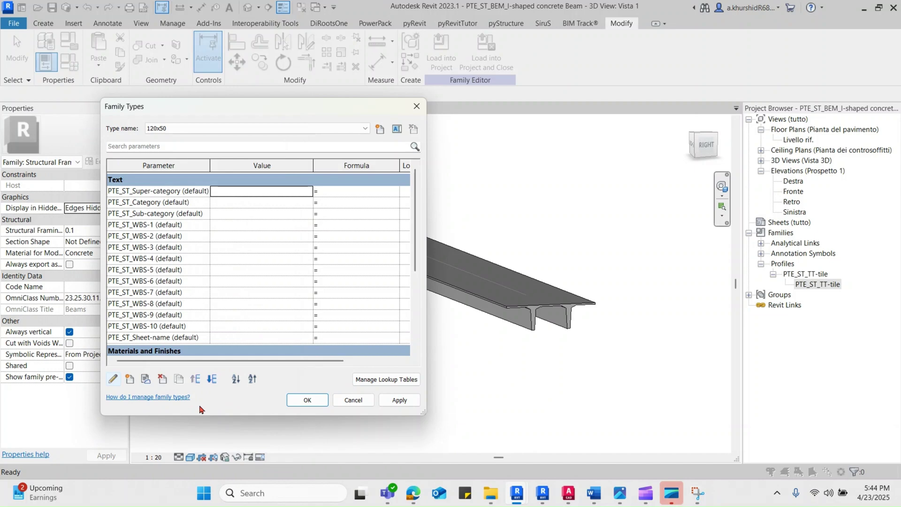
left_click(130, 380)
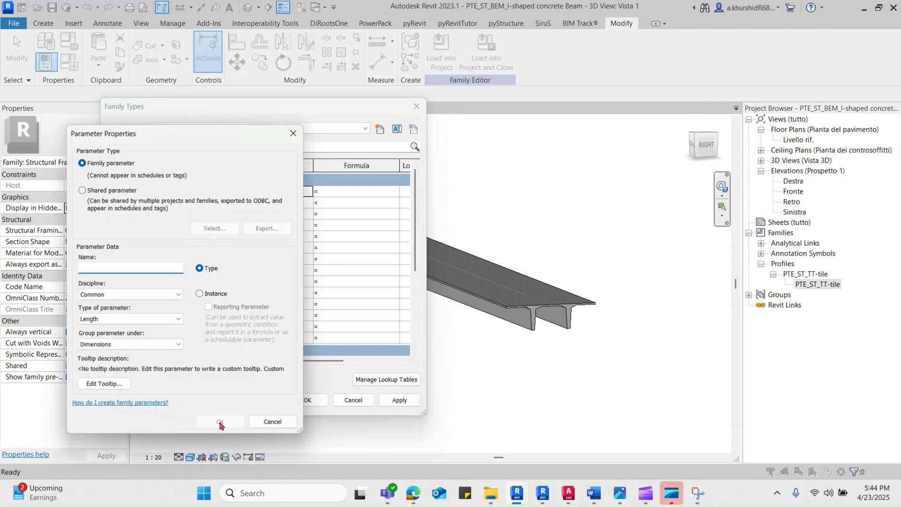
left_click_drag(150, 136, 224, 126)
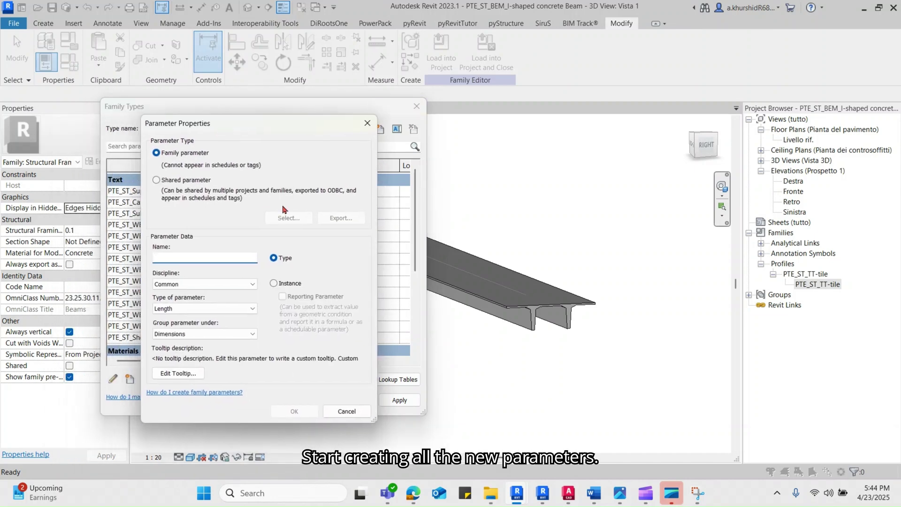
left_click(698, 493)
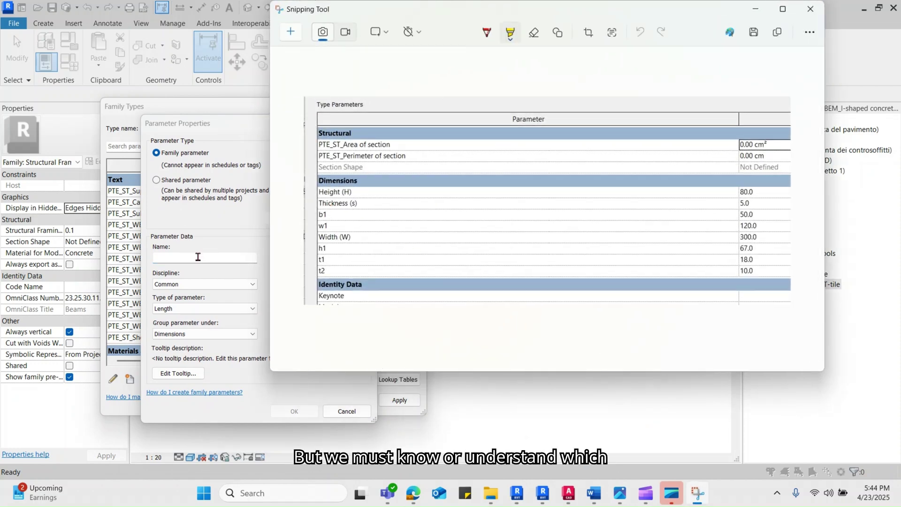
left_click(198, 256)
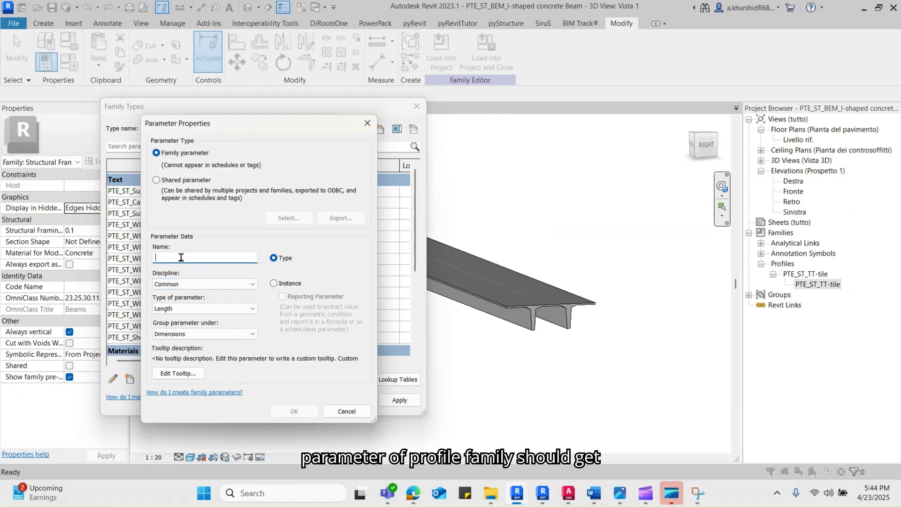
type("Height (H")
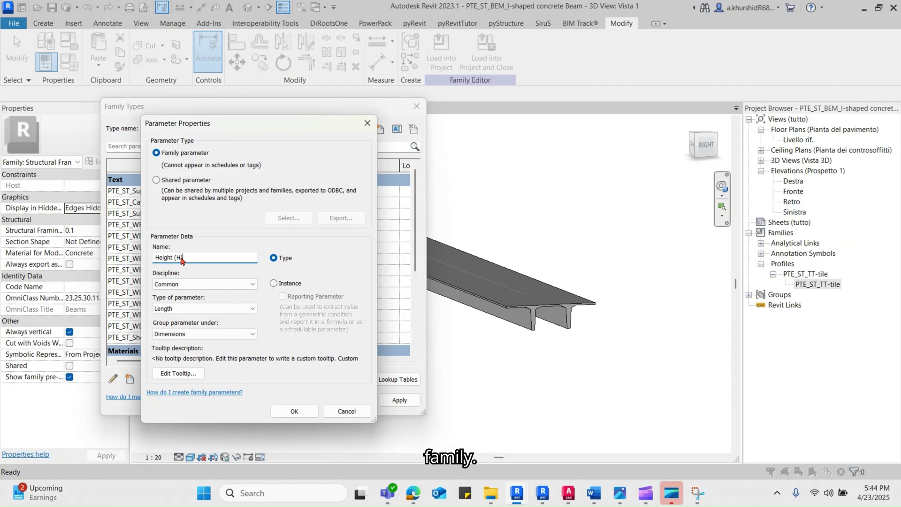
Step: Set the Height (H) parameter's discipline to Structural and its type to Section Dimension, and create it
left_click(175, 284)
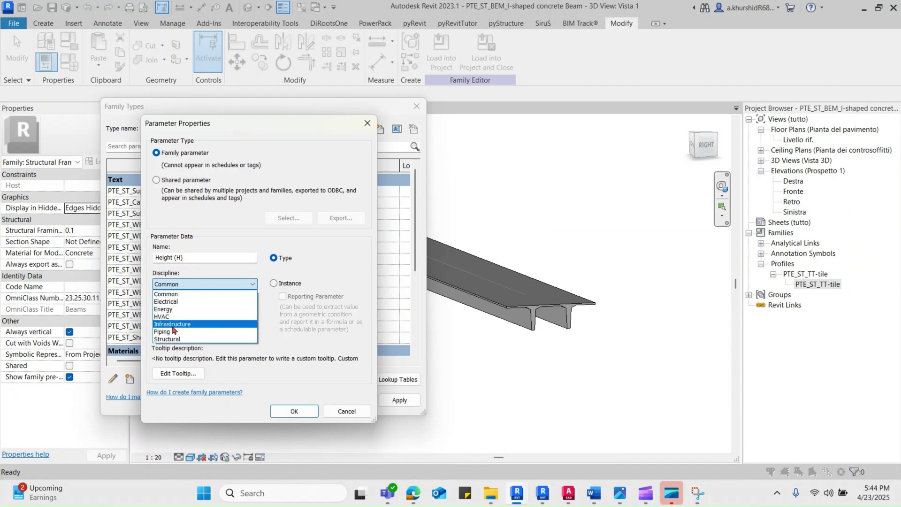
left_click(183, 302)
left_click(188, 310)
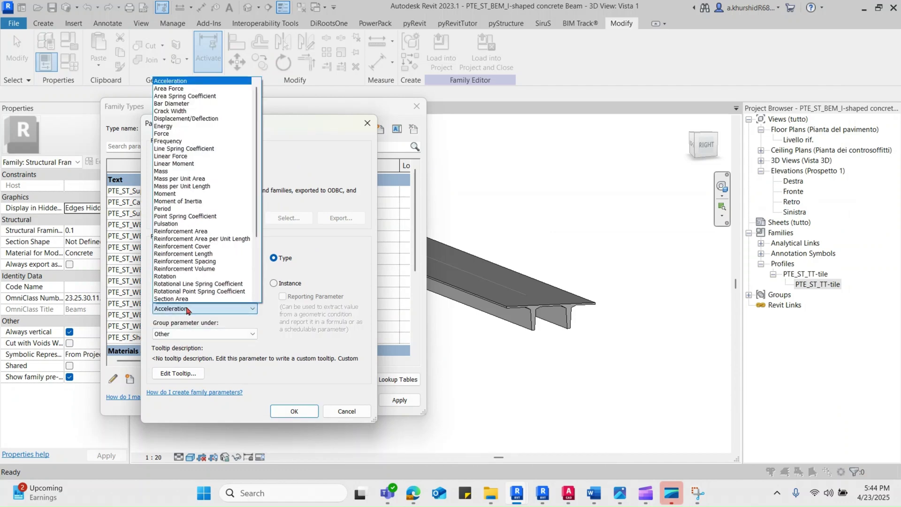
scroll(204, 267, "down", 3)
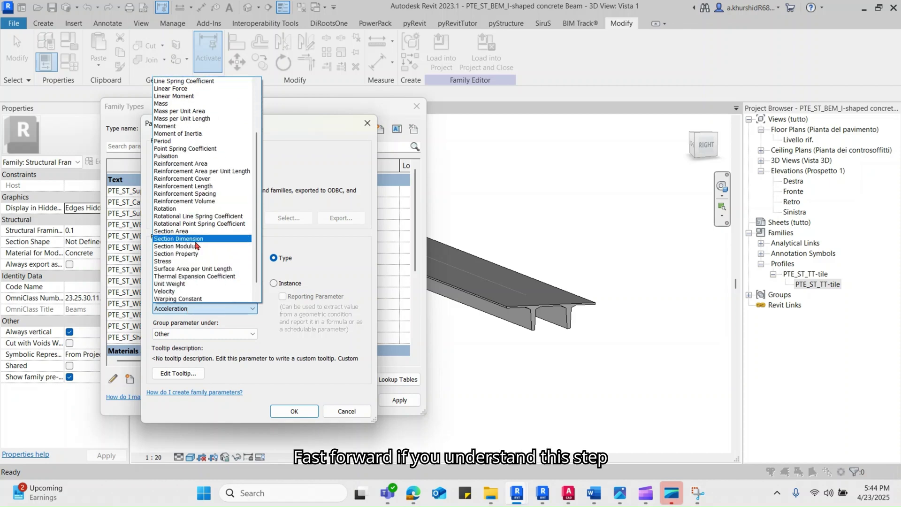
left_click(196, 239)
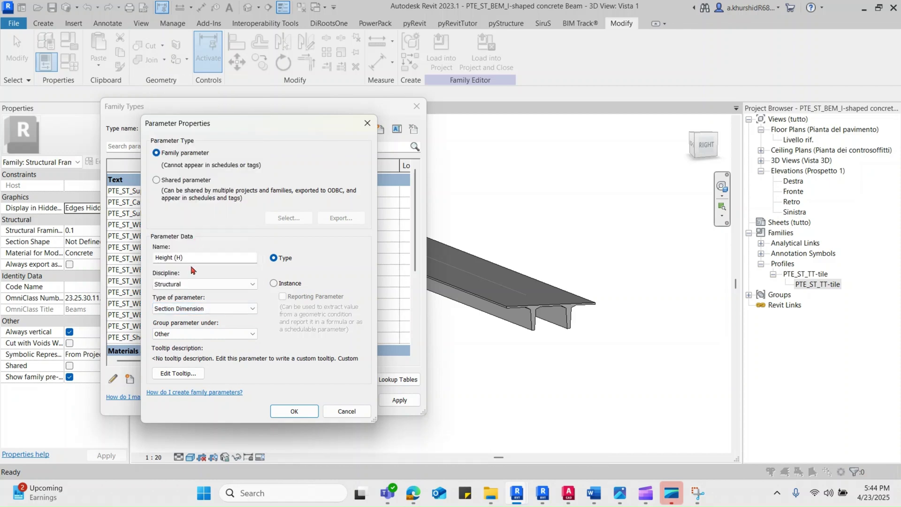
left_click(292, 411)
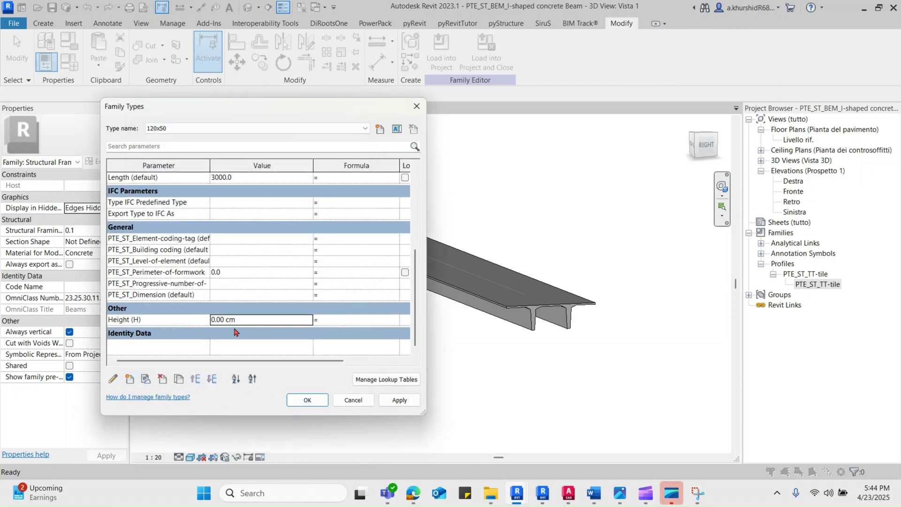
Step: Duplicate the Height (H) parameter as Thickness (s), consulting the captured TT-tile parameter list for the name
left_click(163, 379)
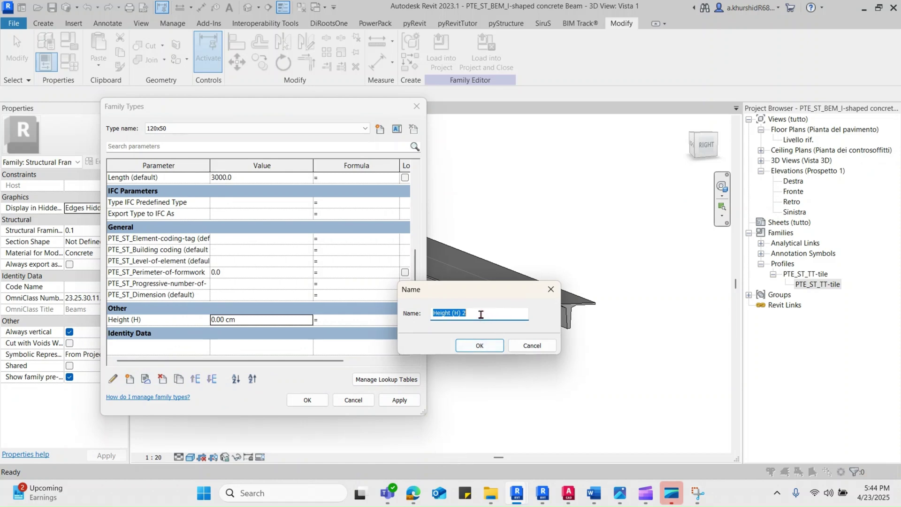
type("Thickness (")
left_click(707, 498)
left_click(707, 496)
left_click(482, 346)
Step: Add the section dimension parameters b1 and w1 by duplicating, using the names in the captured TT-tile parameter list
left_click(178, 381)
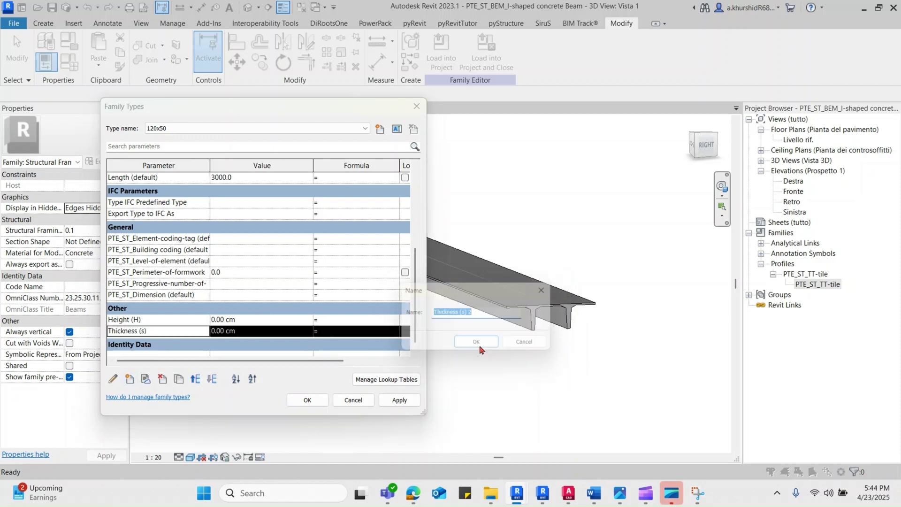
left_click(698, 494)
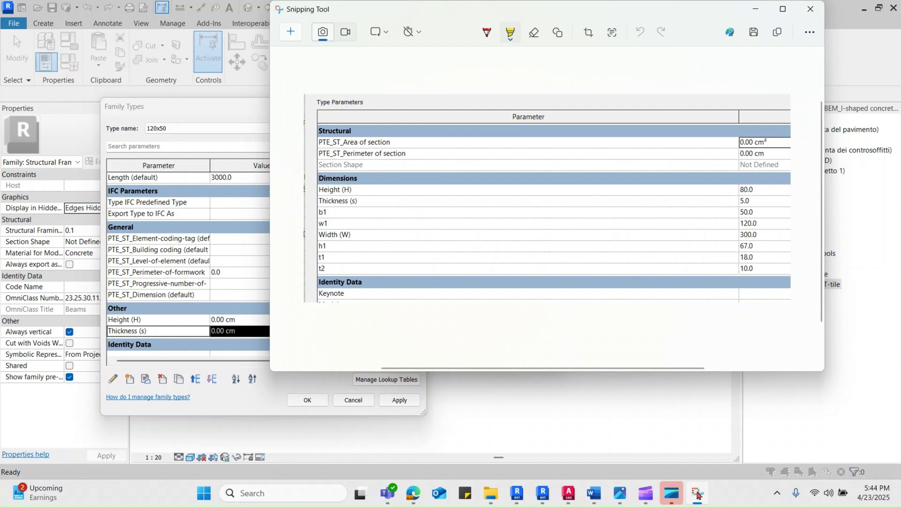
left_click(698, 494)
type("b")
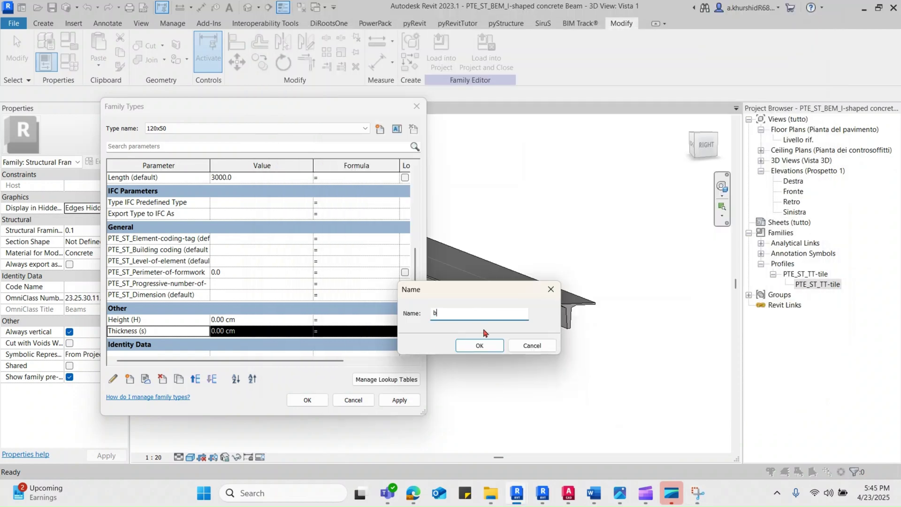
type("1")
left_click(480, 346)
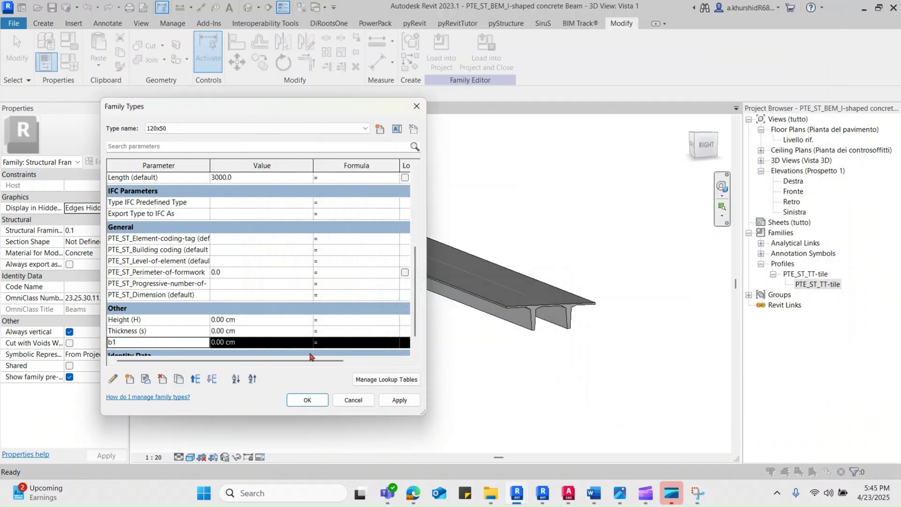
left_click(179, 380)
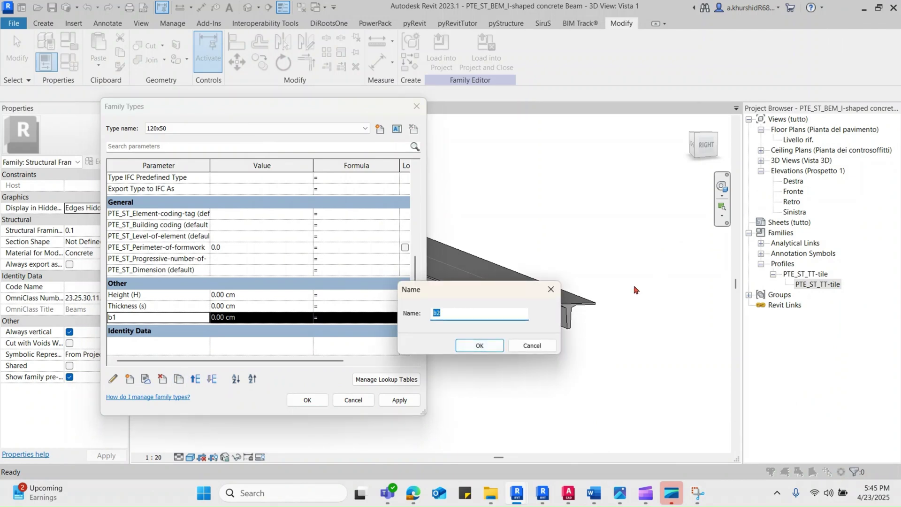
type("w1")
left_click(479, 345)
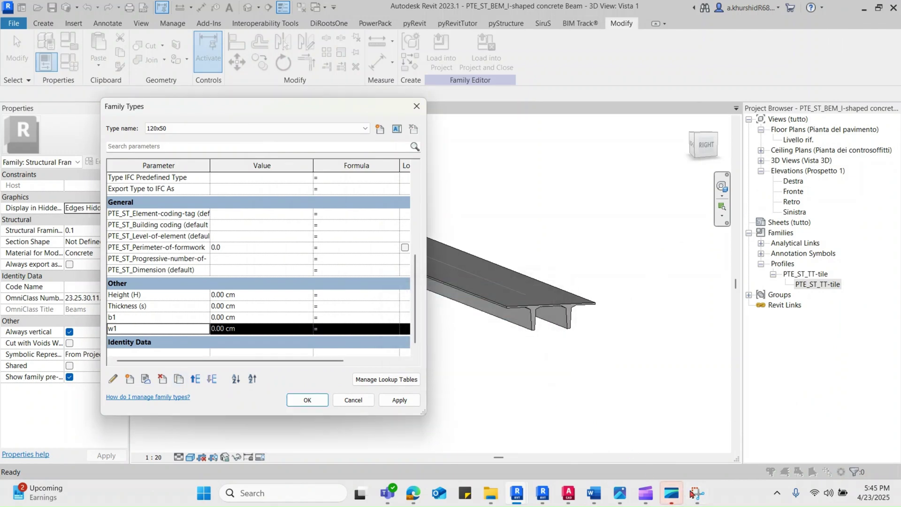
Step: Duplicate the w1 parameter as Total Width (W), consulting the captured TT-tile parameter list
left_click(698, 493)
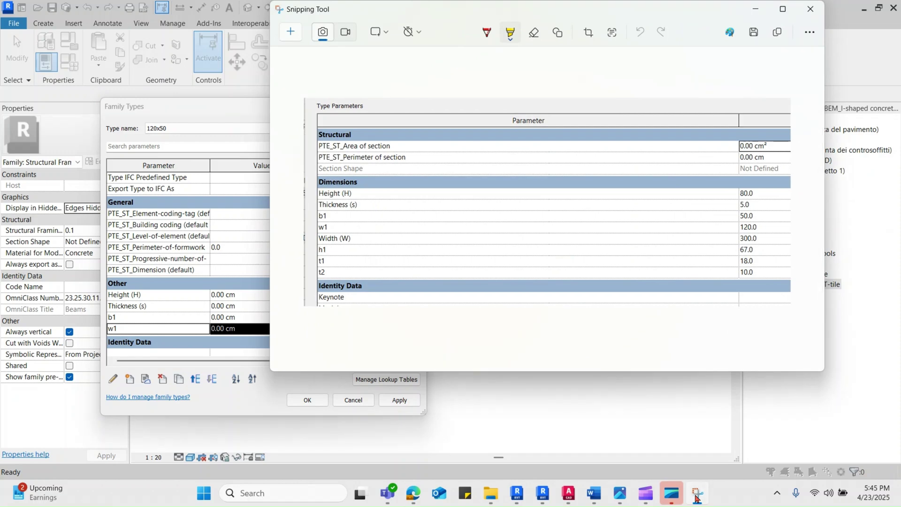
left_click(697, 494)
left_click(179, 379)
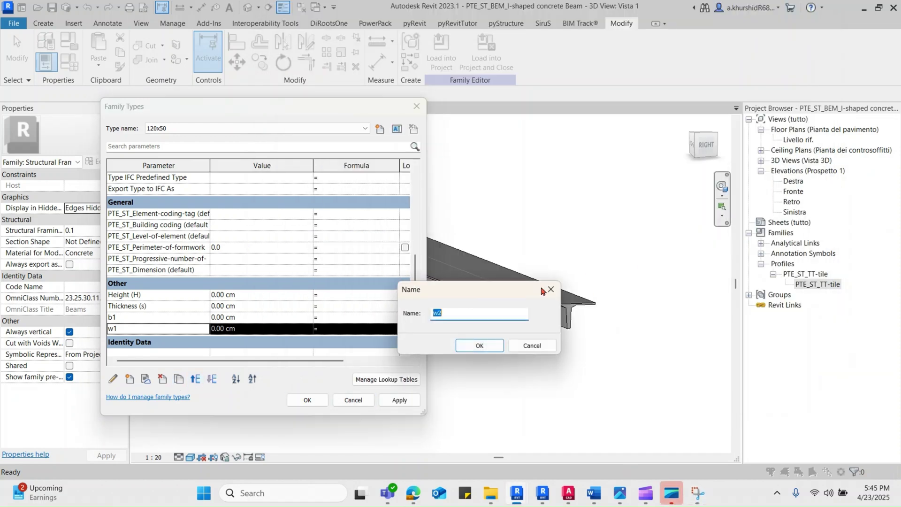
type("Total Width (W")
left_click(698, 493)
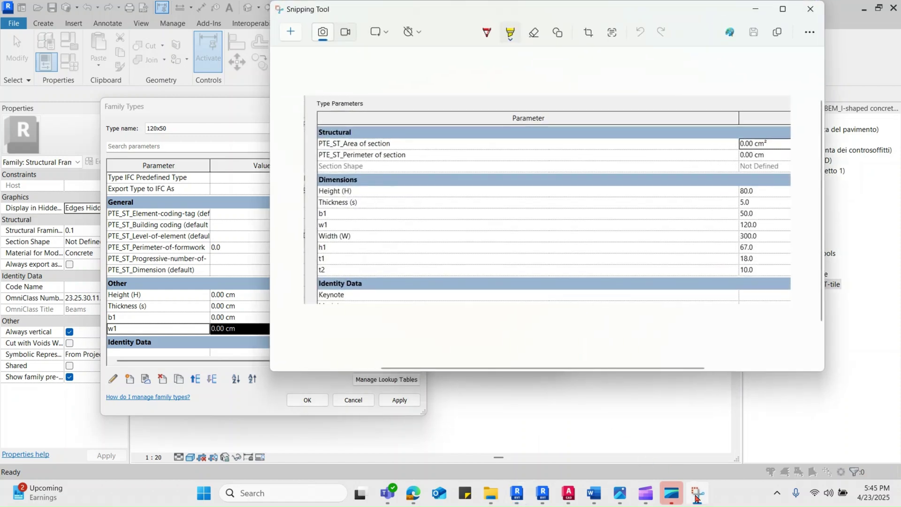
left_click(696, 496)
left_click(487, 347)
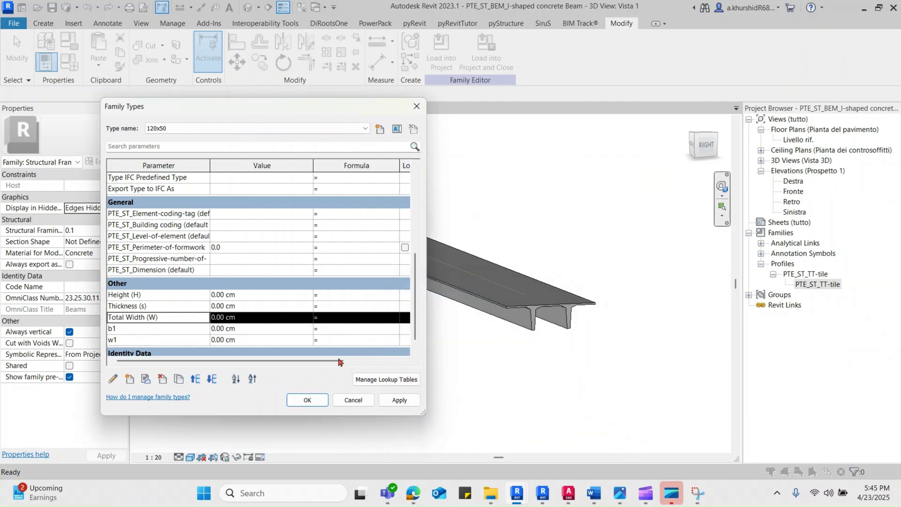
Step: Add the section dimension parameters h1 and t1 by duplicating, checking the captured TT-tile parameter list
left_click(181, 379)
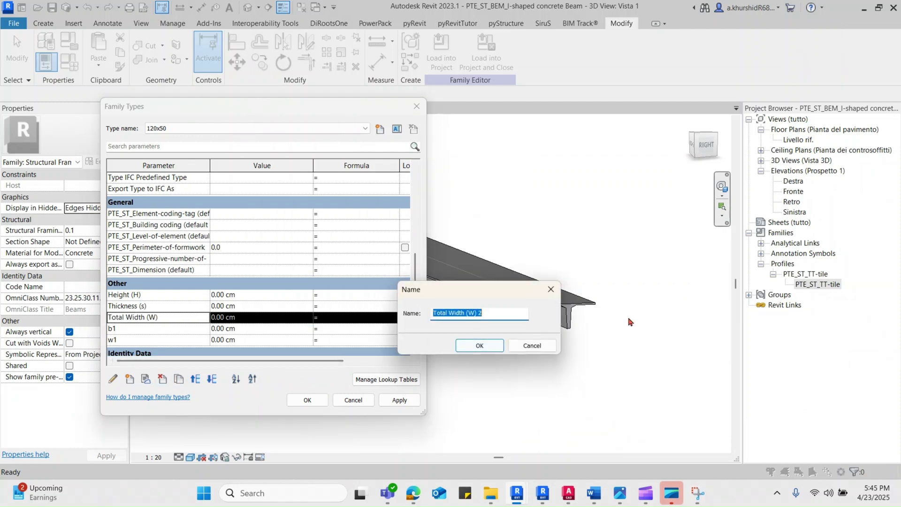
left_click(697, 494)
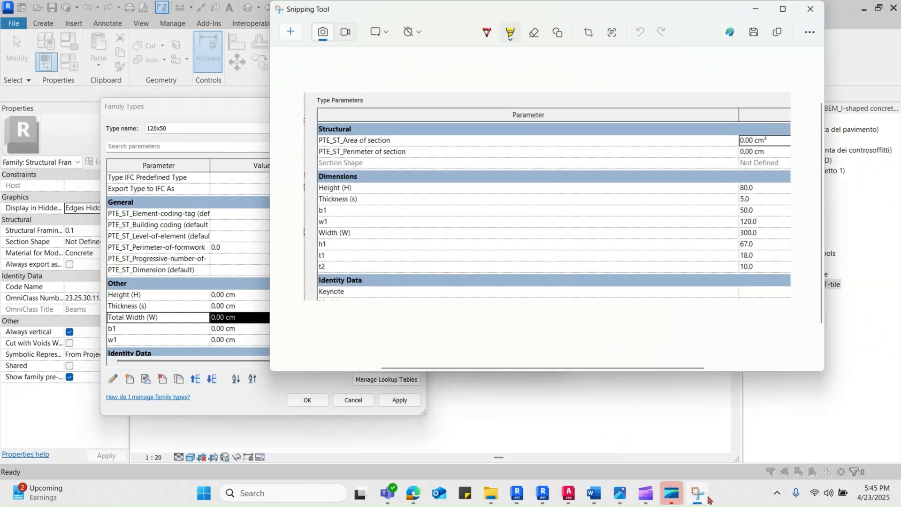
left_click(704, 498)
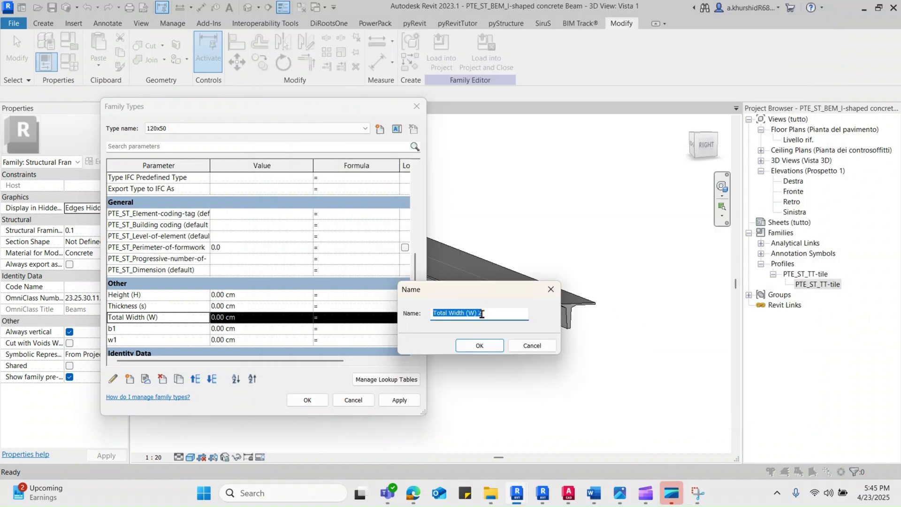
type("h1")
left_click(479, 346)
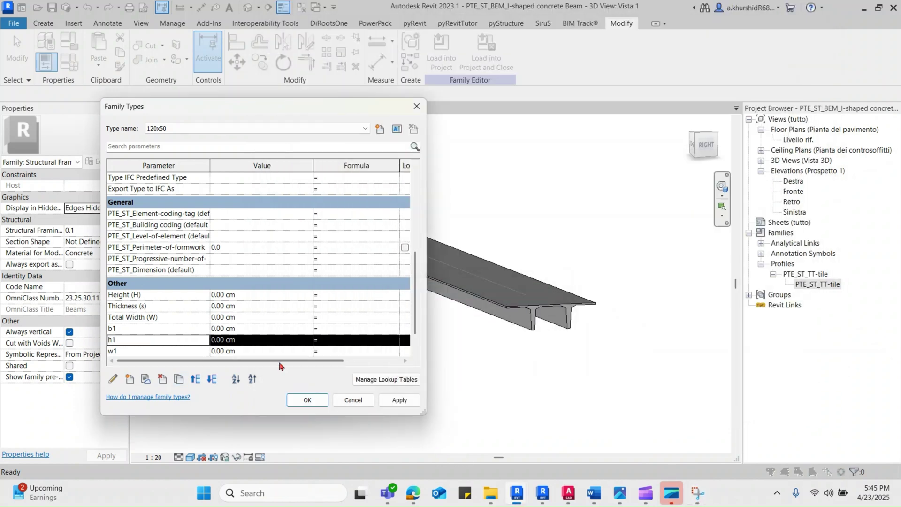
left_click(178, 380)
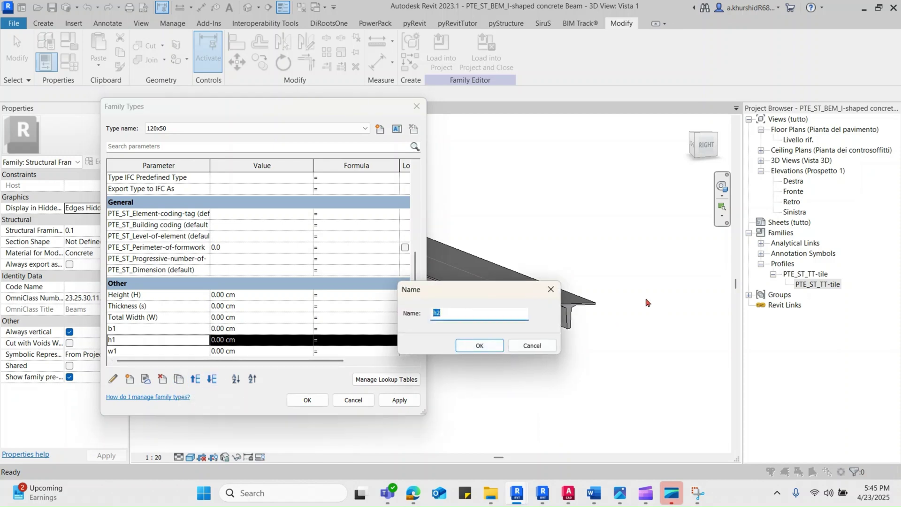
type("t1")
left_click(492, 347)
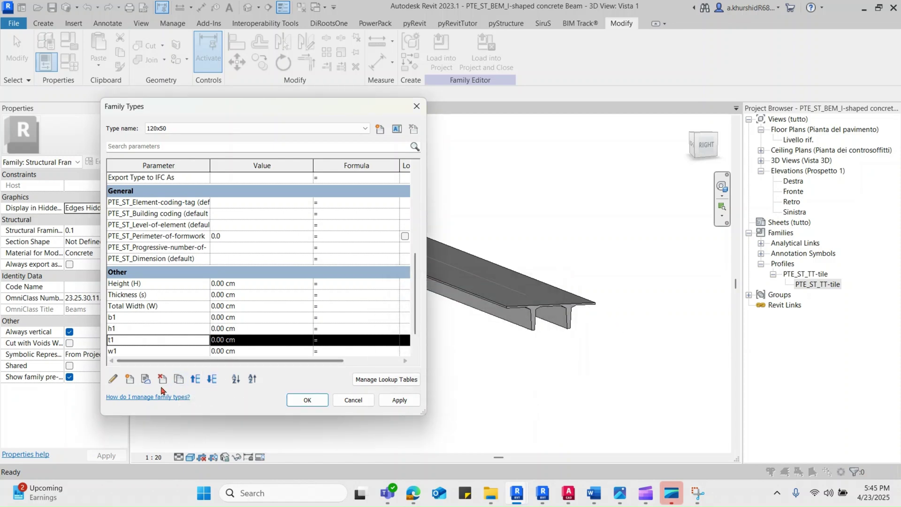
Step: Duplicate the t1 parameter as t2 and check the set against the captured TT-tile parameter list
left_click(178, 380)
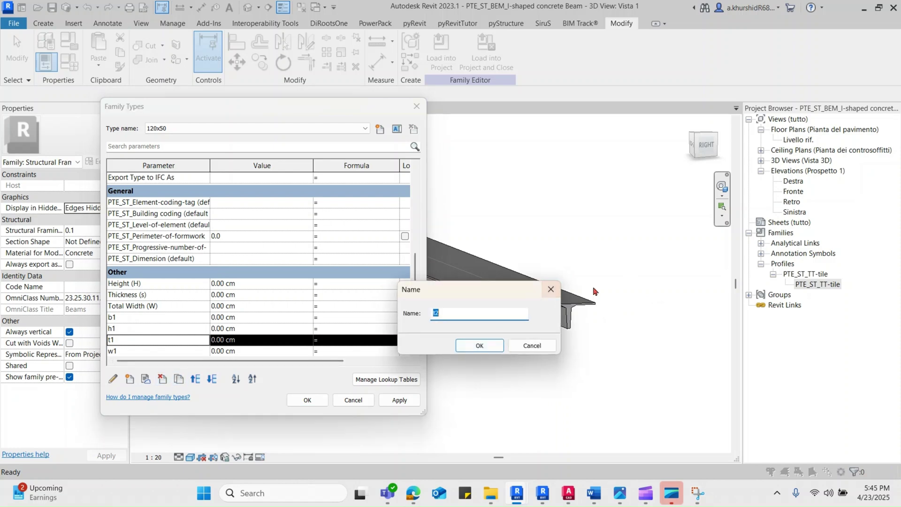
left_click(492, 347)
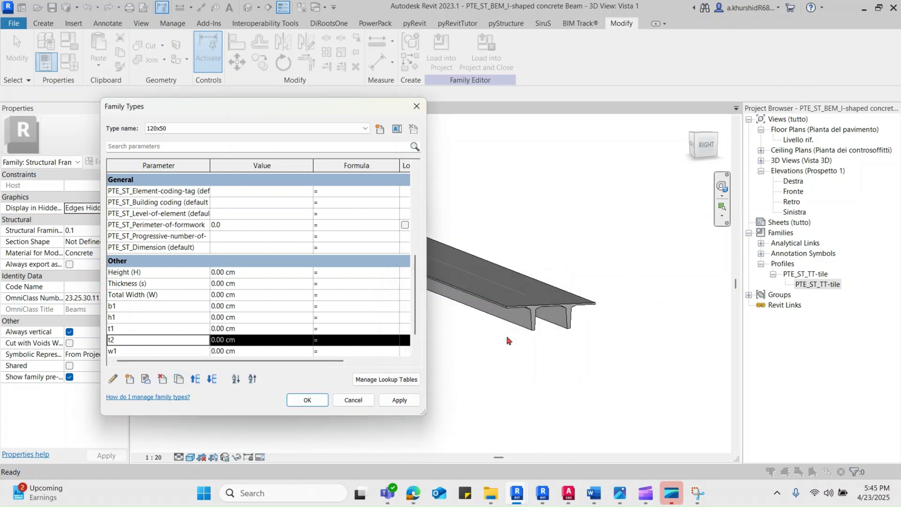
left_click(697, 497)
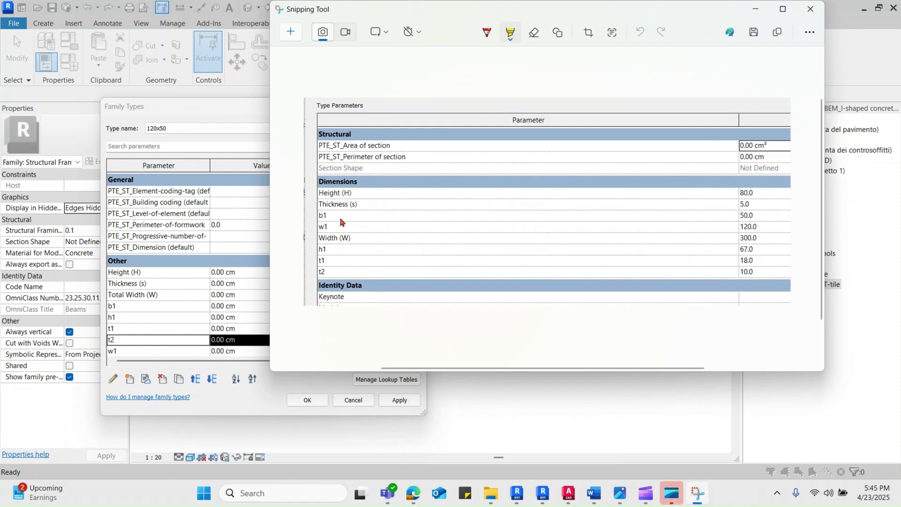
left_click(371, 393)
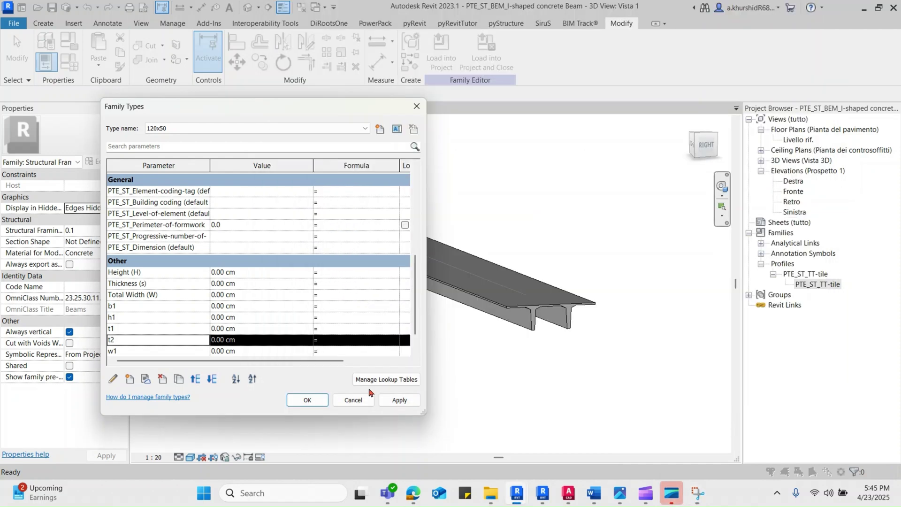
Step: Reorder the section dimension parameters, placing Thickness (s) below Total Width (W) and h1 above b1, and accept the changes
scroll(157, 314, "down", 2)
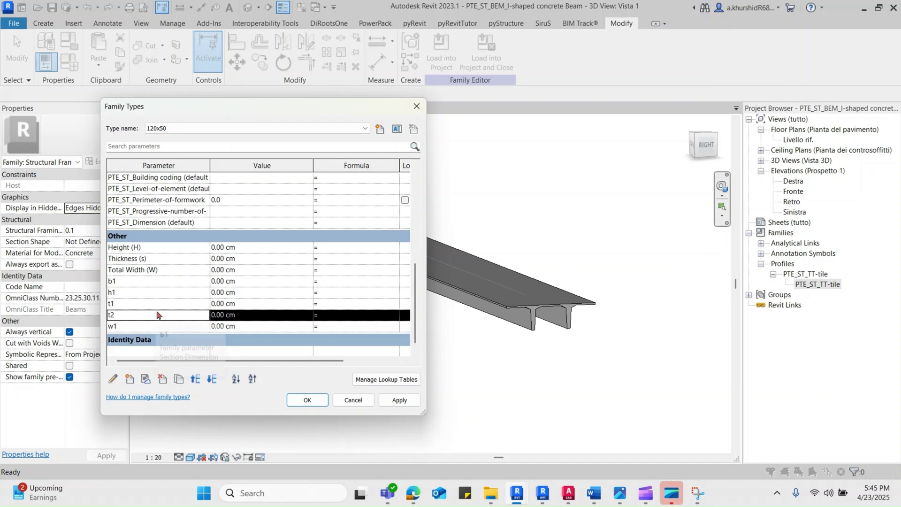
left_click(162, 259)
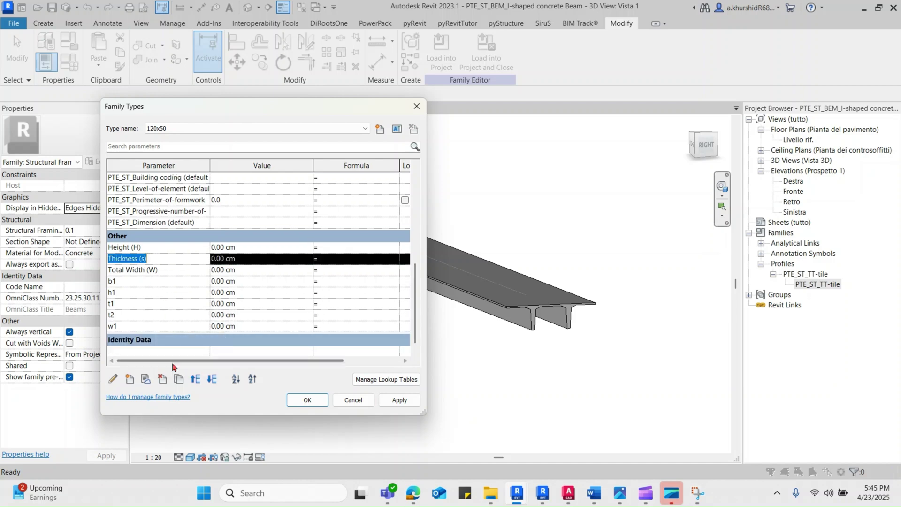
left_click(212, 379)
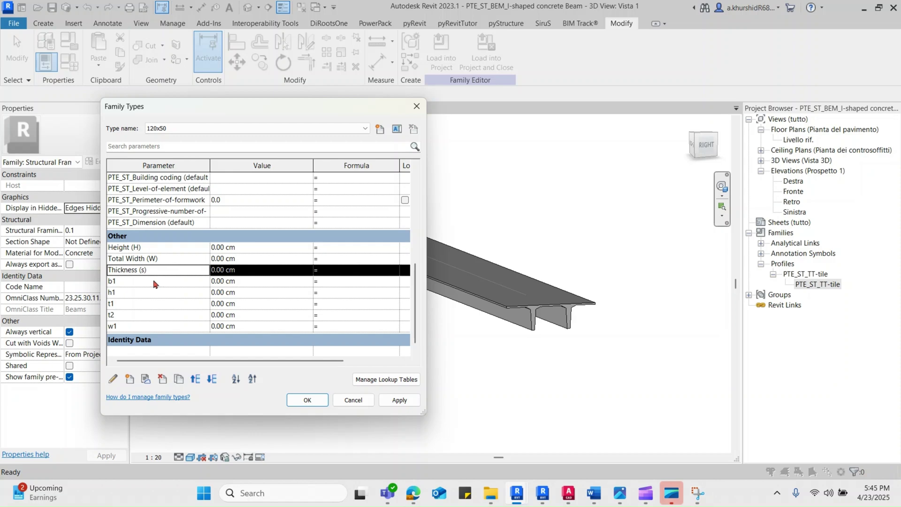
left_click(147, 292)
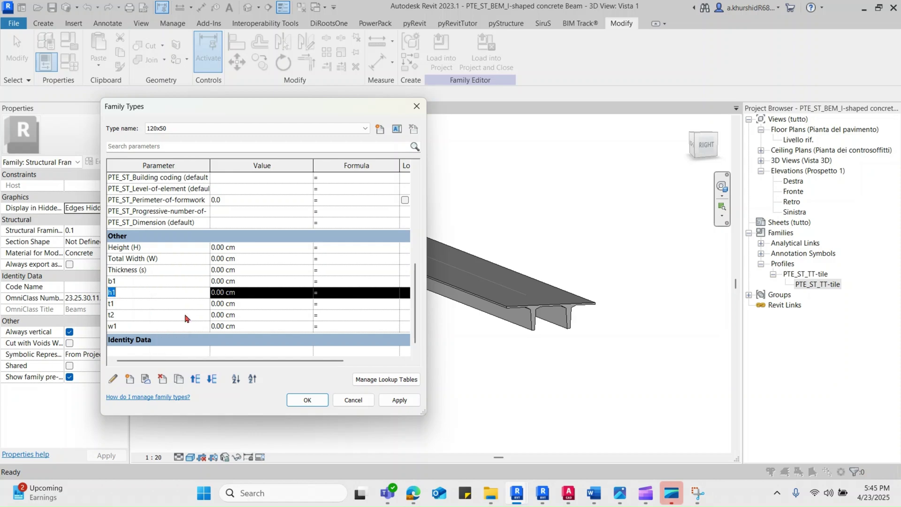
left_click(195, 379)
left_click(144, 293)
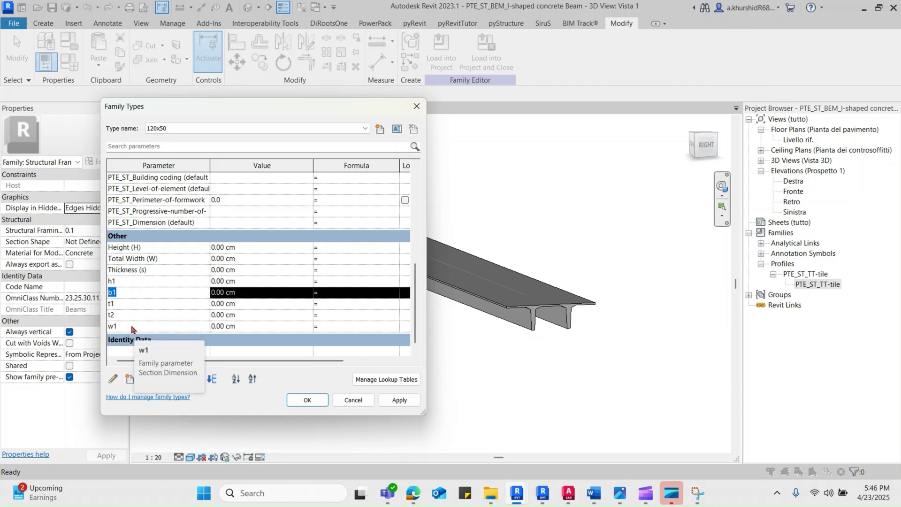
left_click(299, 404)
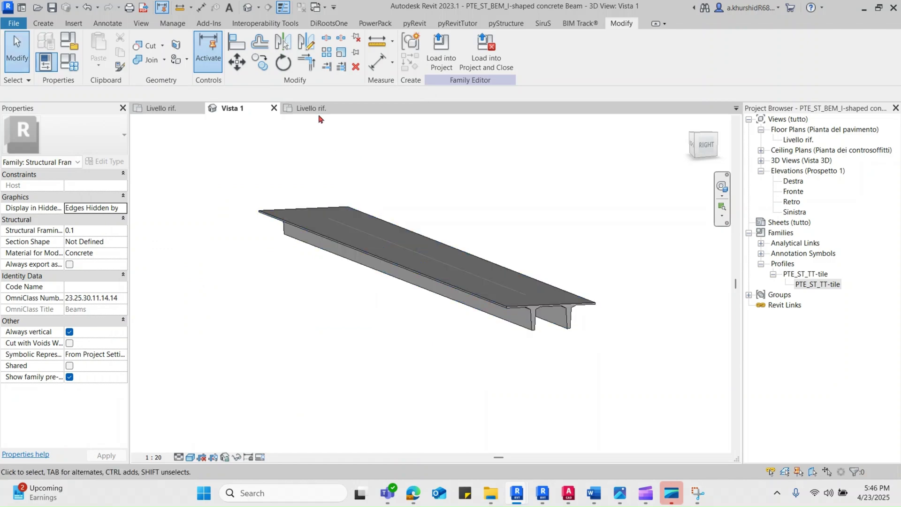
Step: Examine the w1 and b1 dimensions in the TT-tile profile's floor plan
scroll(488, 287, "up", 4)
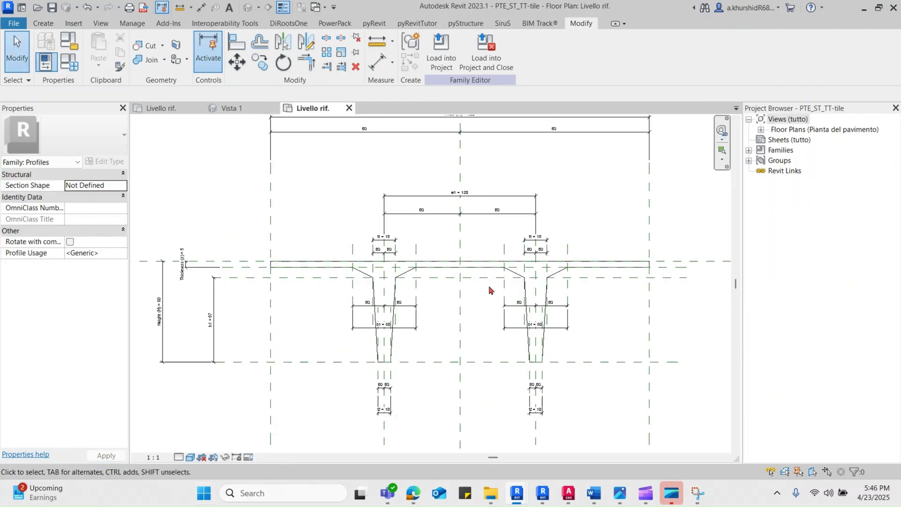
left_click(480, 194)
scroll(437, 258, "down", 2)
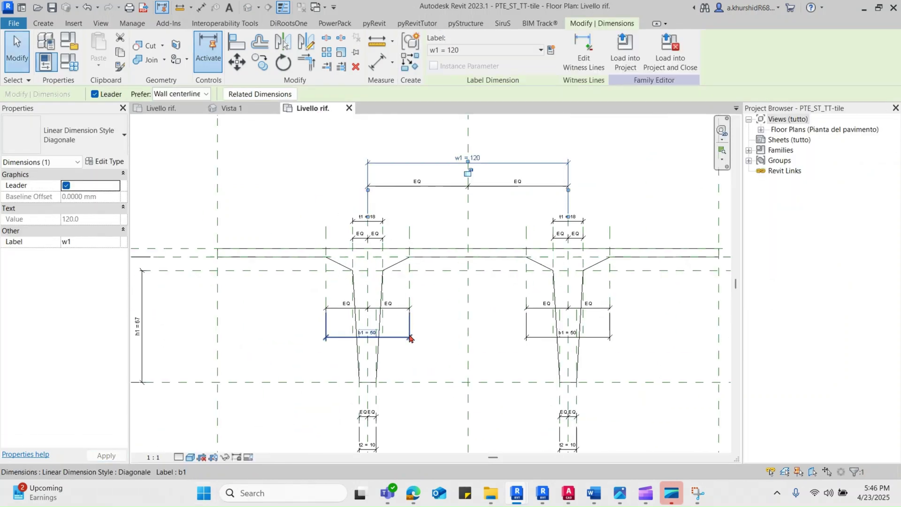
left_click(363, 345)
key("Escape")
scroll(421, 262, "down", 2)
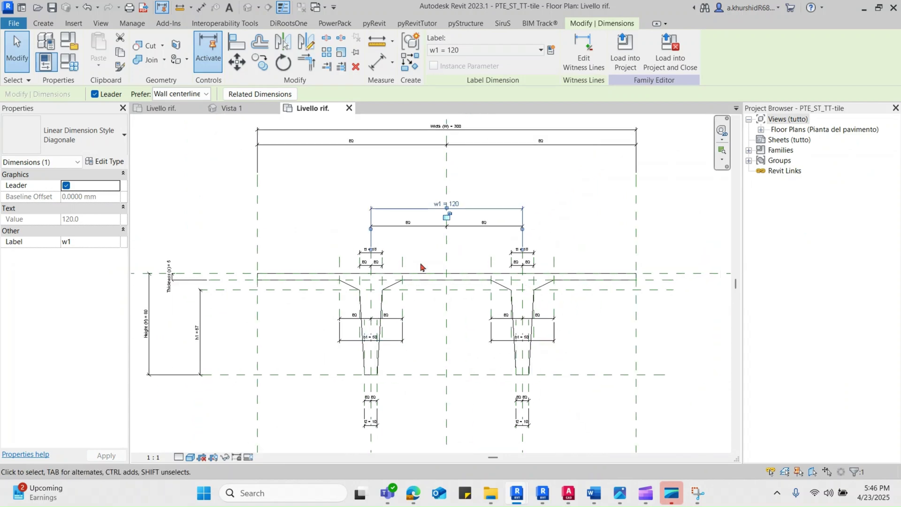
Step: In the beam family's types, move the w1 parameter directly below Thickness (s) and b1 directly below w1
left_click(226, 108)
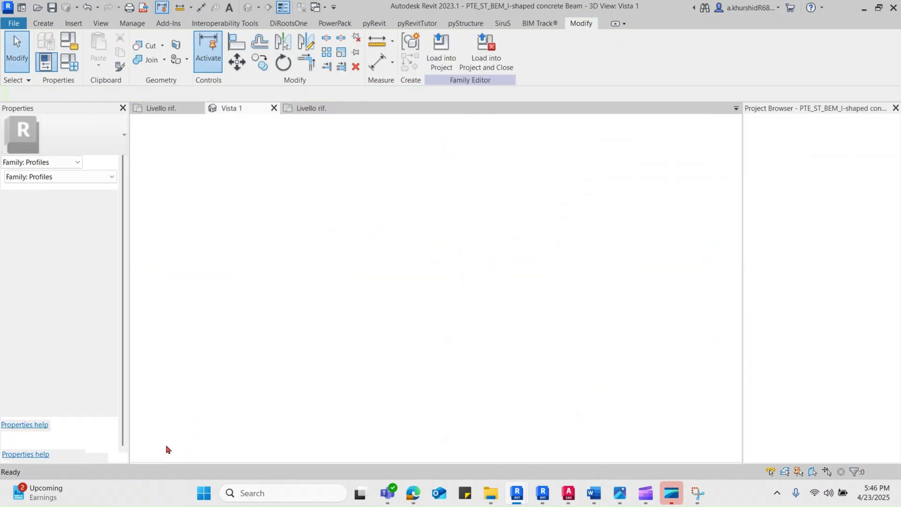
left_click(69, 63)
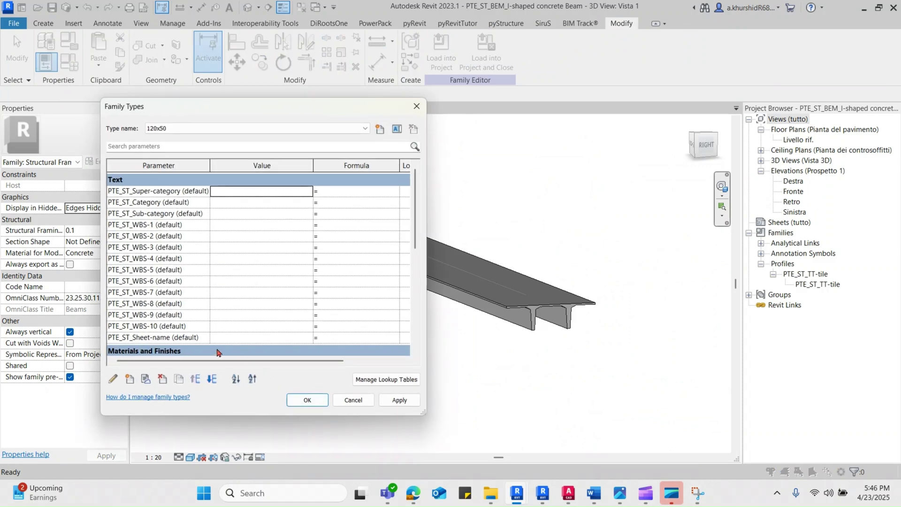
scroll(178, 316, "down", 10)
scroll(179, 316, "down", 2)
left_click(175, 325)
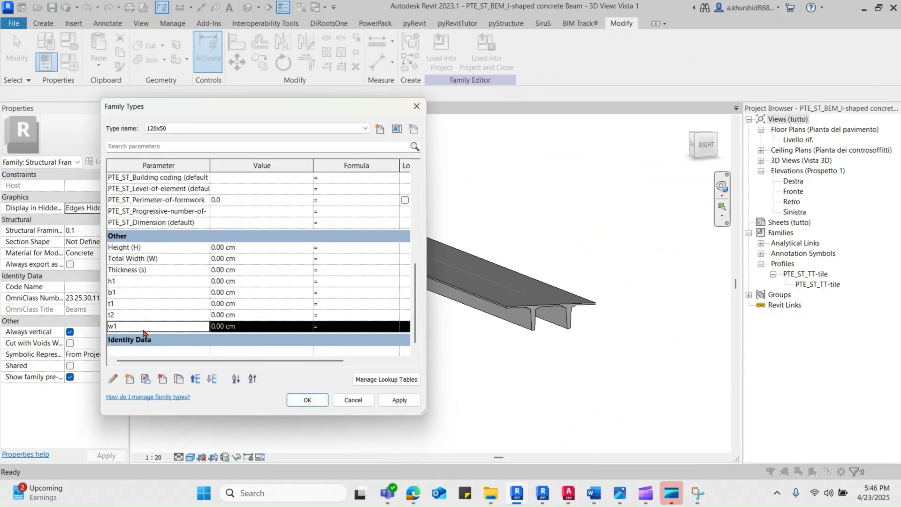
left_click(198, 380)
left_click(197, 379)
left_click(198, 380)
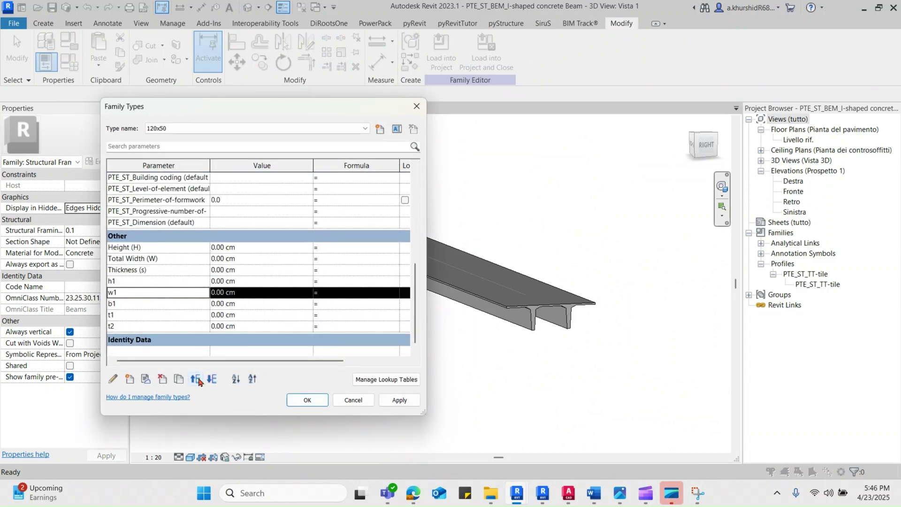
left_click(198, 380)
key("Down")
key("Down")
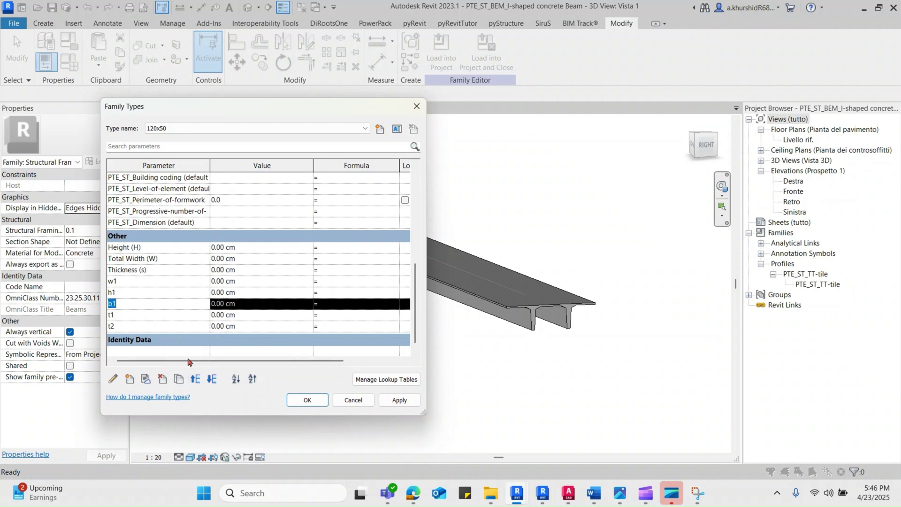
left_click(195, 380)
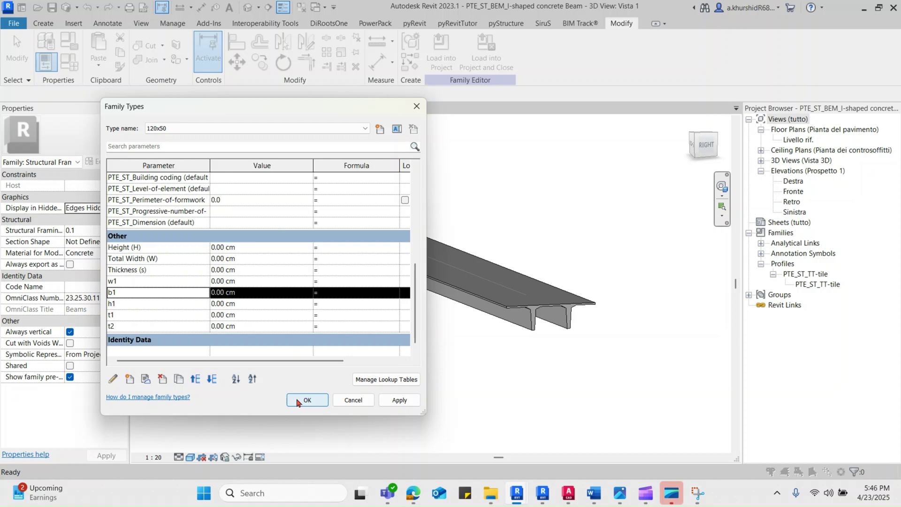
Step: Set the Height (H) parameter to 8 cm, consulting the values in the captured TT-tile parameter list
left_click(698, 493)
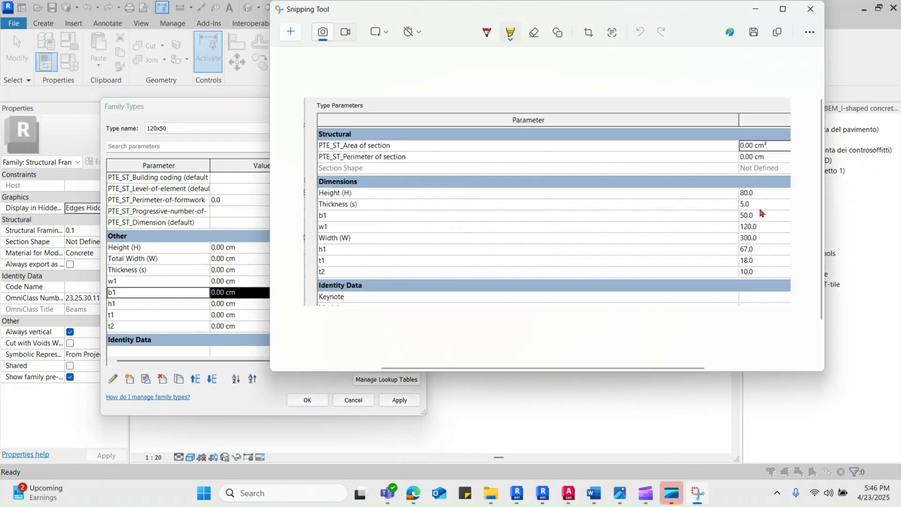
left_click(224, 246)
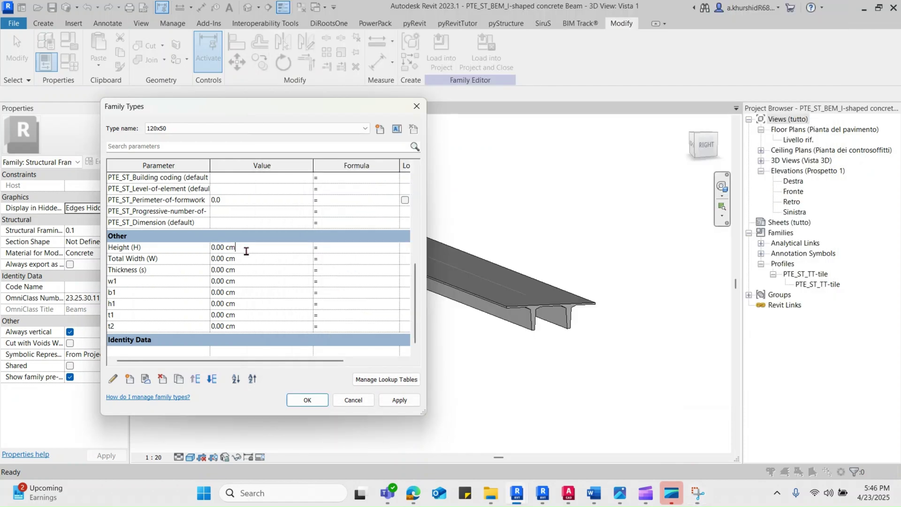
double_click(246, 251)
left_click_drag(246, 251, 207, 252)
type("8")
left_click(245, 260)
left_click(247, 250)
Step: Set Total Width (W) to 30 cm and Thickness (s) to 0.5 cm, consulting the captured TT-tile parameter list
left_click(244, 258)
left_click(243, 258)
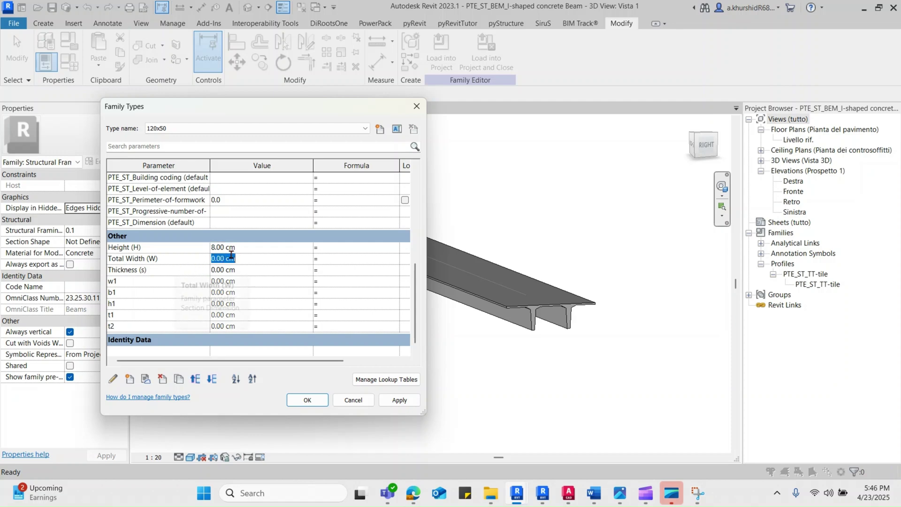
left_click(690, 497)
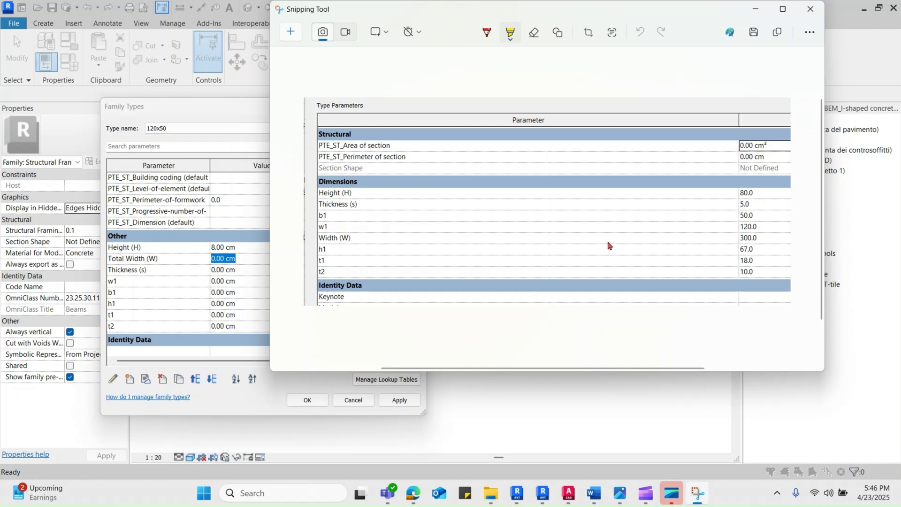
left_click(241, 258)
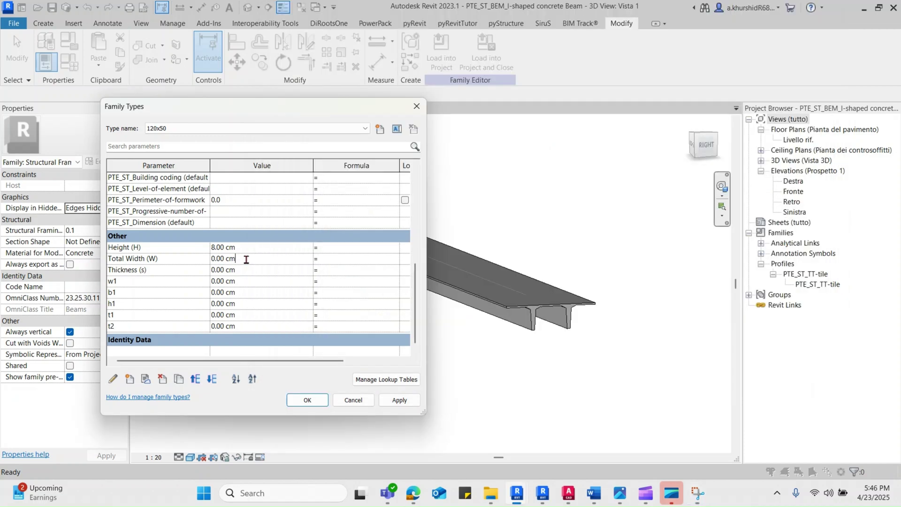
type("2")
type("0")
left_click(220, 270)
type("0.5")
Step: Set w1 to 12 cm and b1 to 5 cm, checking the captured TT-tile parameter list
left_click(246, 281)
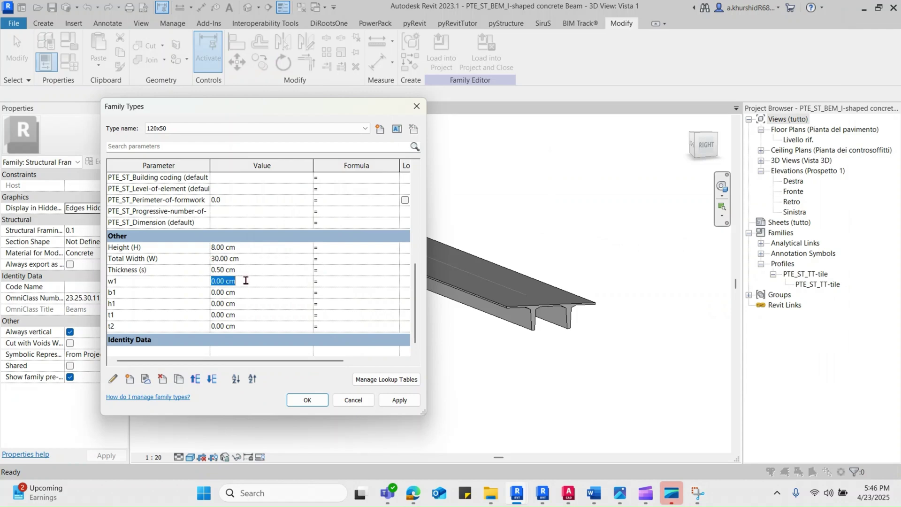
left_click(699, 493)
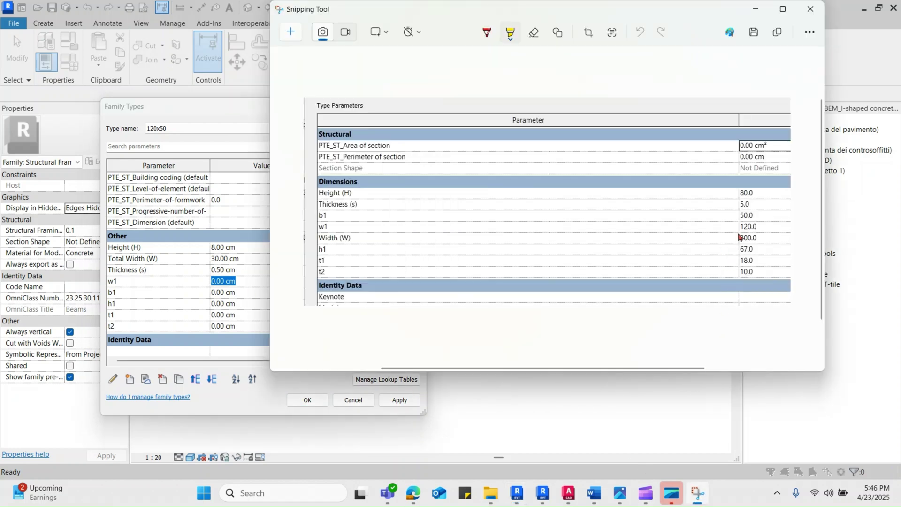
left_click(249, 282)
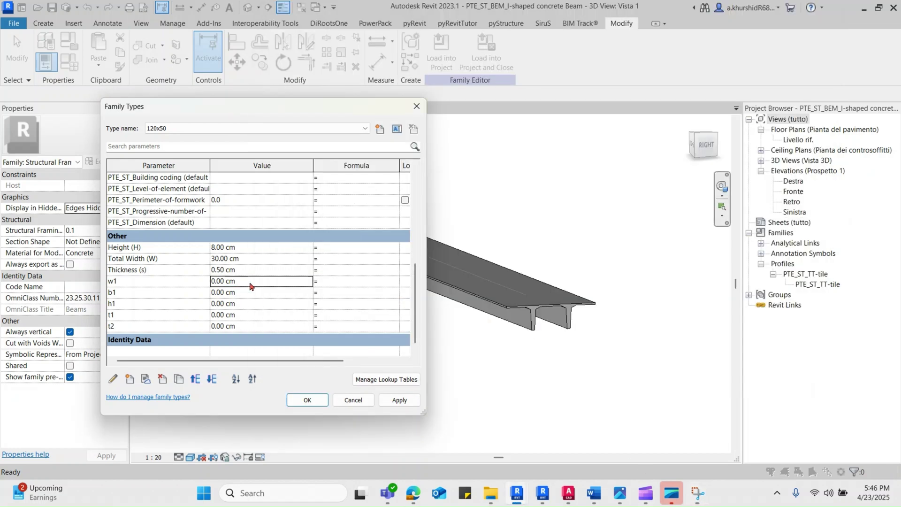
type("2")
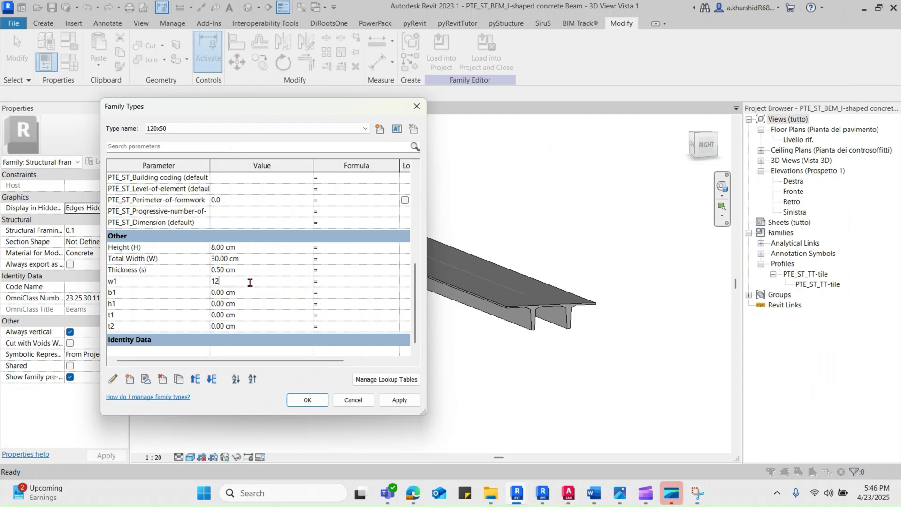
left_click(250, 293)
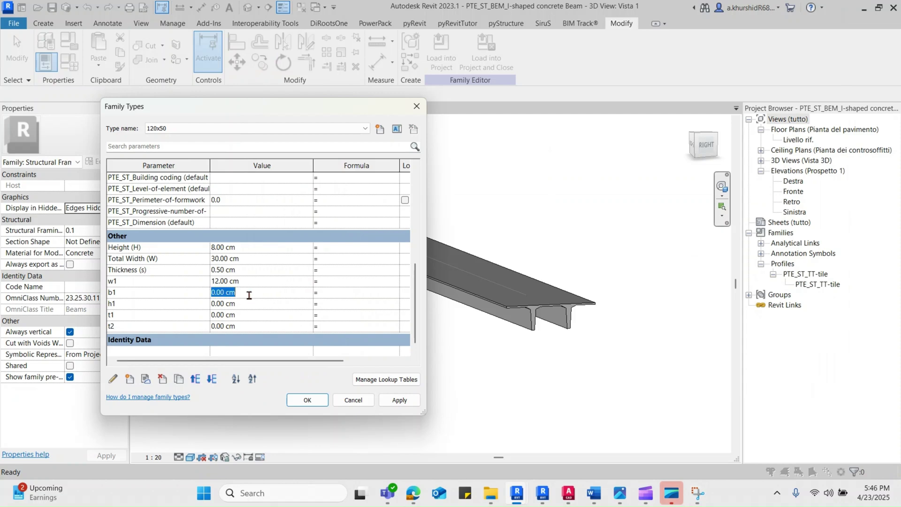
left_click(699, 494)
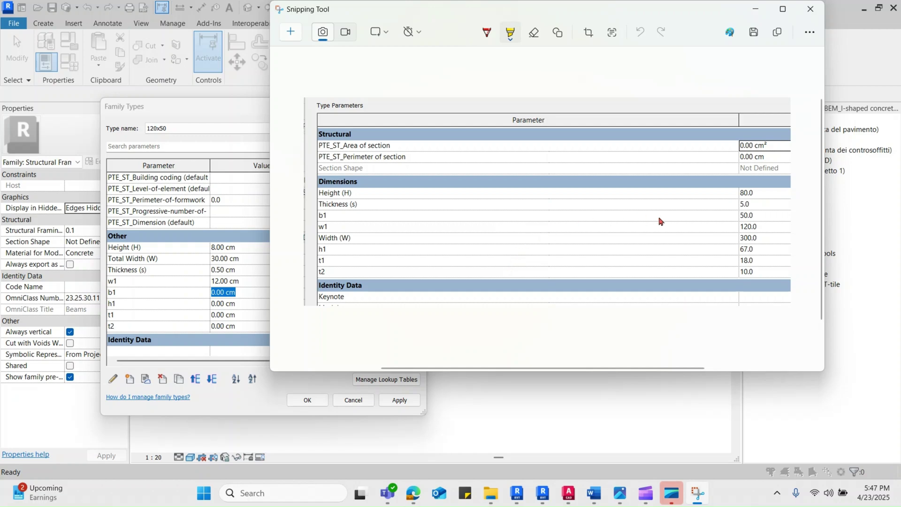
left_click(249, 319)
left_click(255, 294)
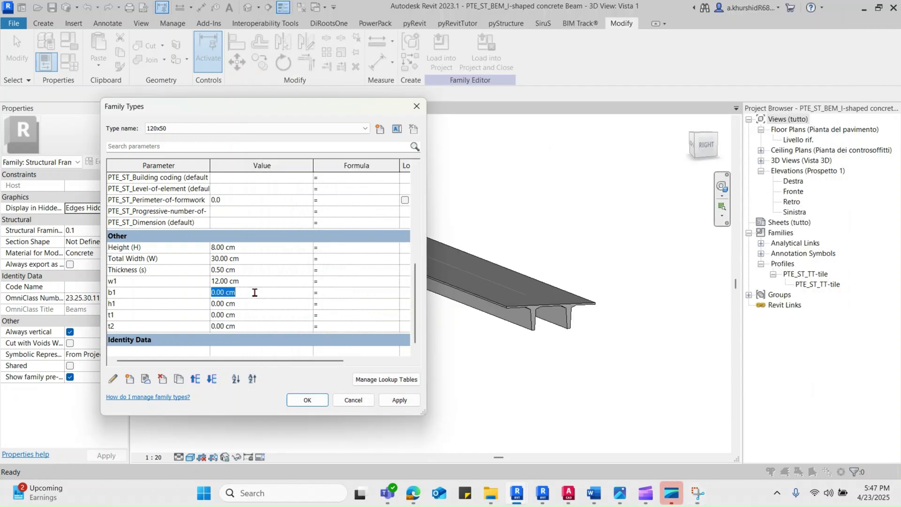
type("5")
Step: Set h1 to 6.7 cm, t1 to 1.8 cm and t2 to 1 cm, consulting the captured TT-tile parameter list
left_click(250, 305)
key("alt+Tab")
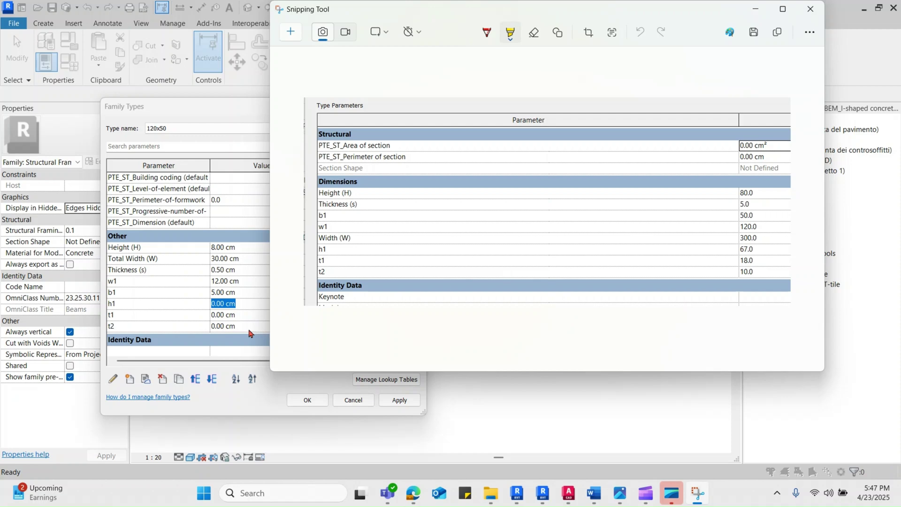
left_click(248, 330)
left_click(249, 303)
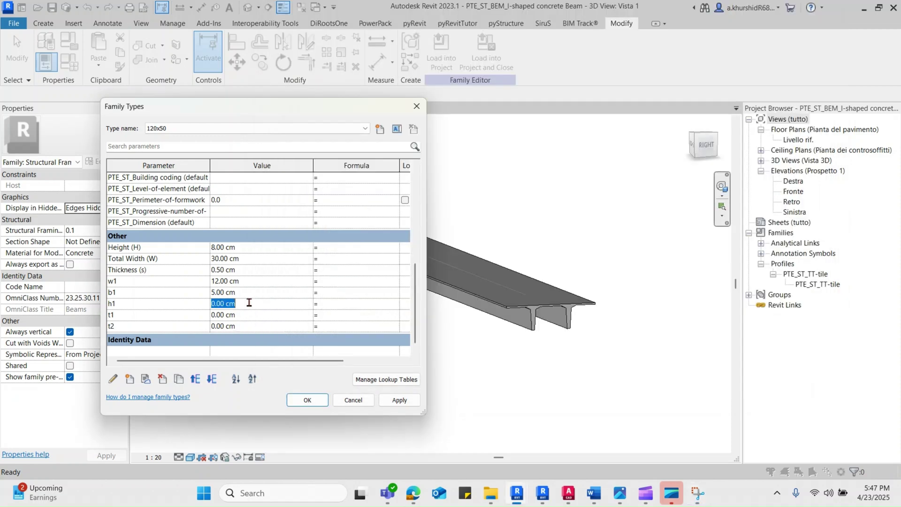
type("6.7")
left_click(247, 314)
type("1.8")
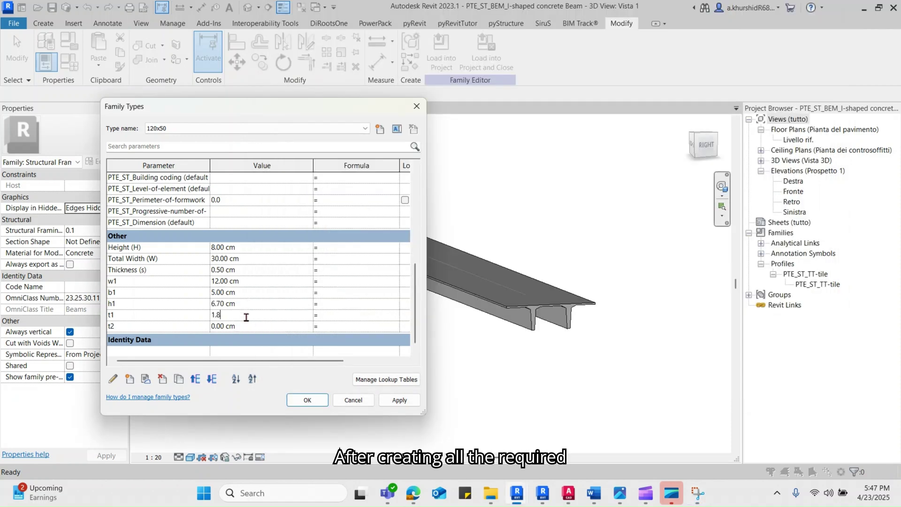
left_click(247, 326)
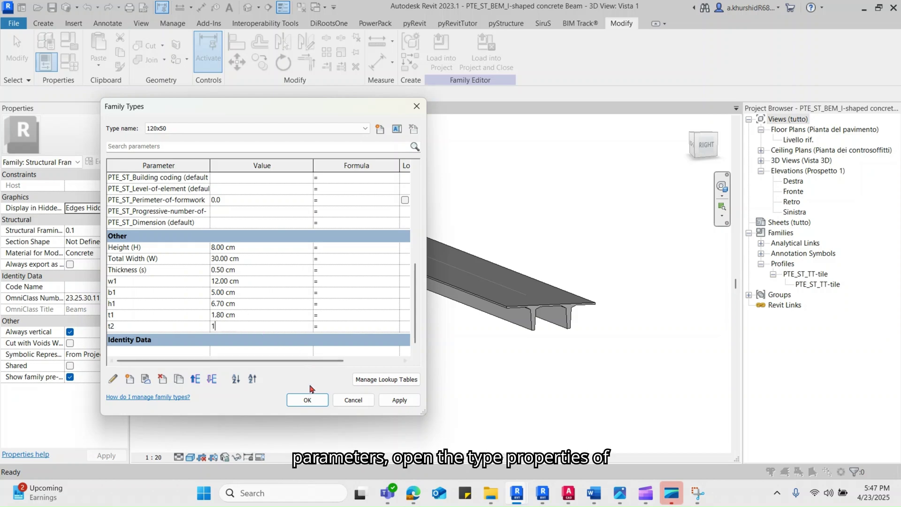
Step: Enter 1 cm for t2 and accept the new family type values
type("1")
key("Return")
left_click(307, 400)
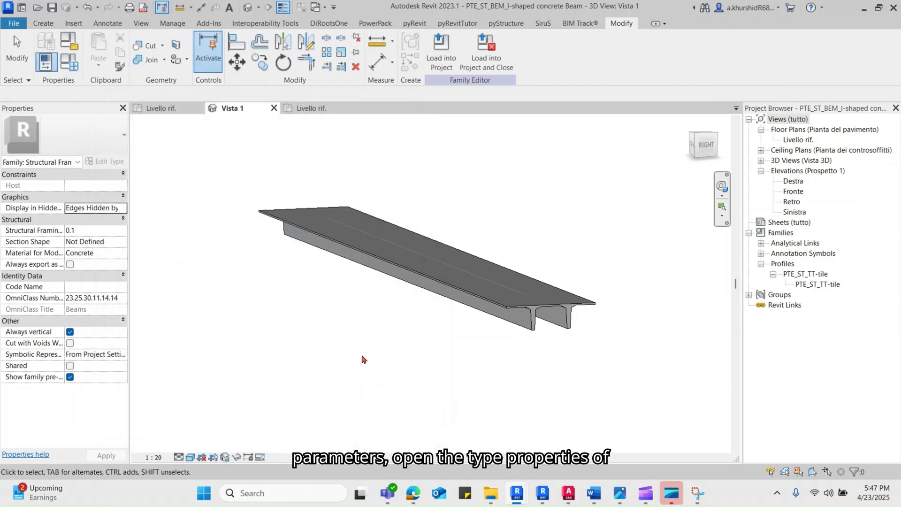
Step: Open the type properties of the nested PTE_ST_TT-tile profile and associate its Height (H) with the family parameter Height (H)
left_click(803, 285)
right_click(803, 285)
left_click(775, 383)
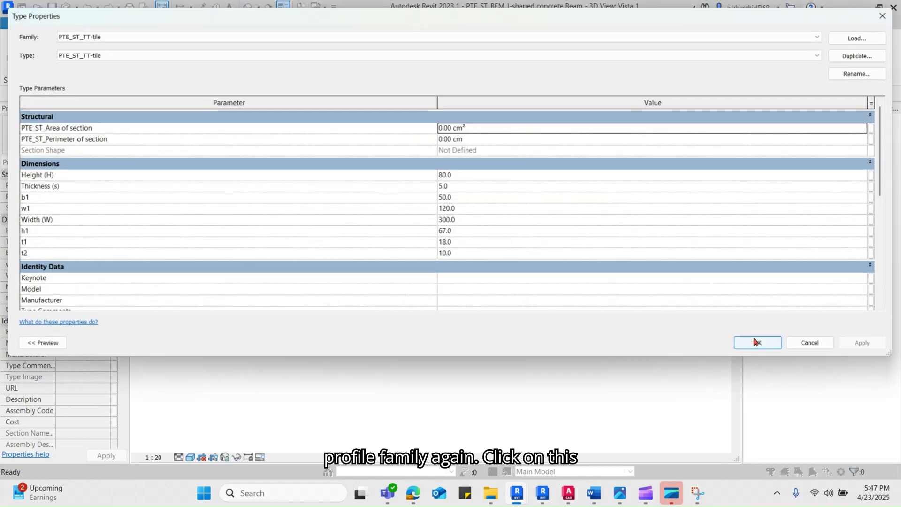
left_click(875, 175)
left_click(378, 170)
left_click(463, 289)
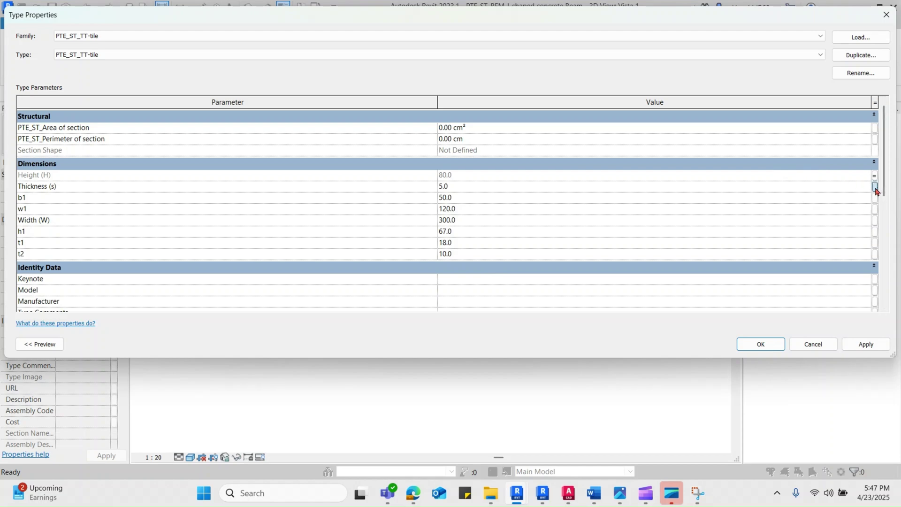
Step: Associate the profile's Thickness (s) and b1 with the beam family's parameters of the same names
left_click(875, 186)
left_click(382, 214)
left_click(469, 288)
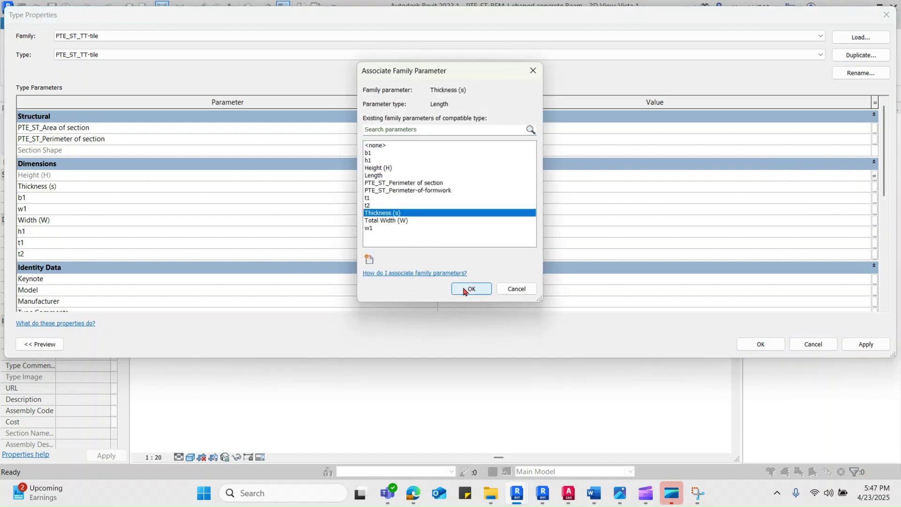
left_click(875, 198)
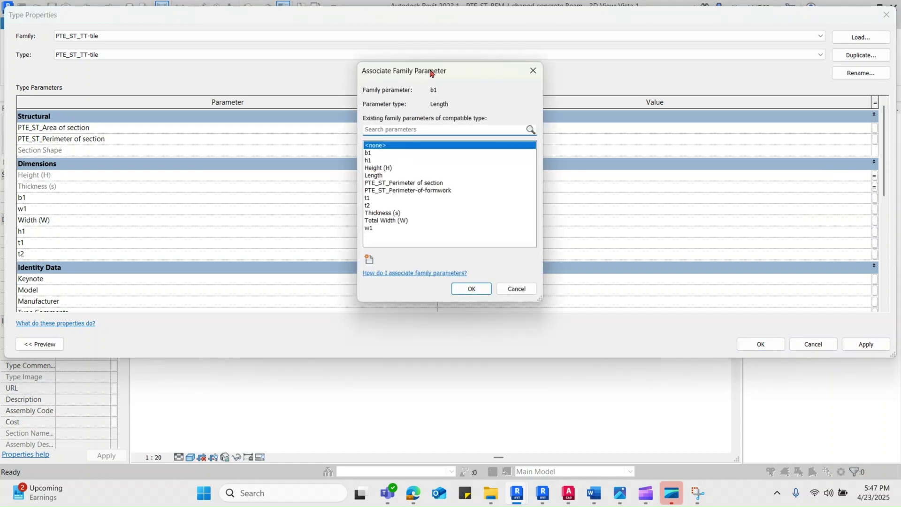
left_click_drag(431, 72, 430, 150)
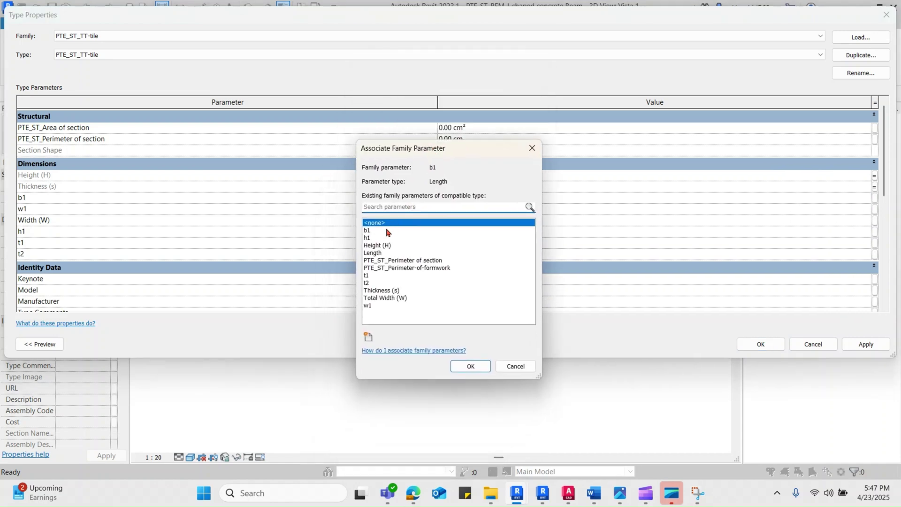
left_click(387, 230)
left_click(471, 366)
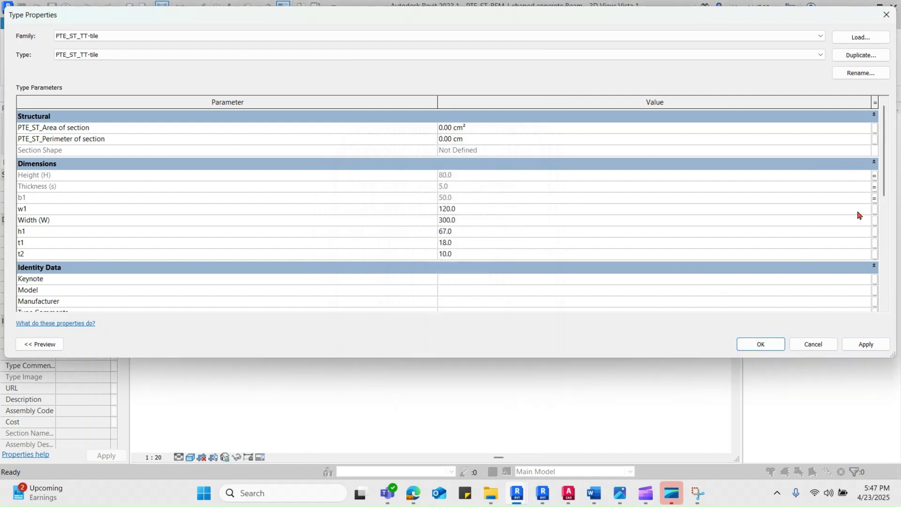
Step: Associate the profile's w1 with the family parameter w1 and its Width (W) with Total Width (W)
left_click(876, 210)
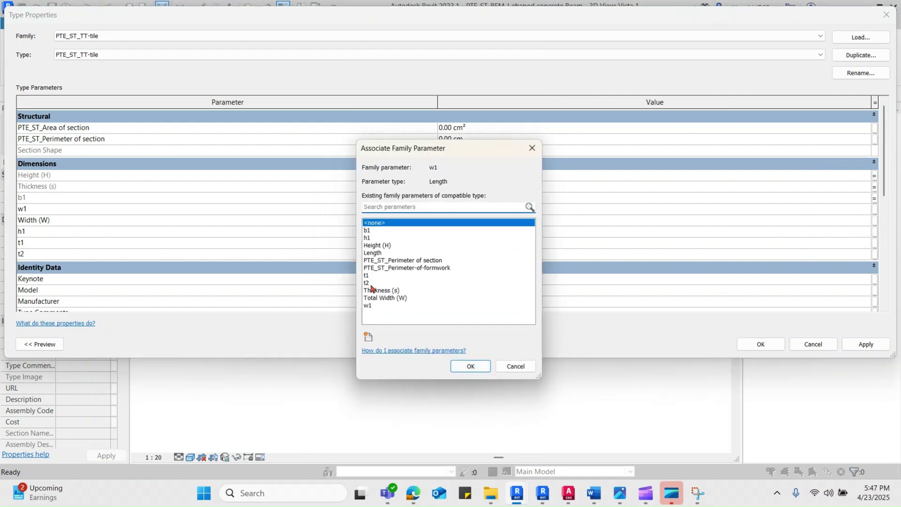
left_click(368, 306)
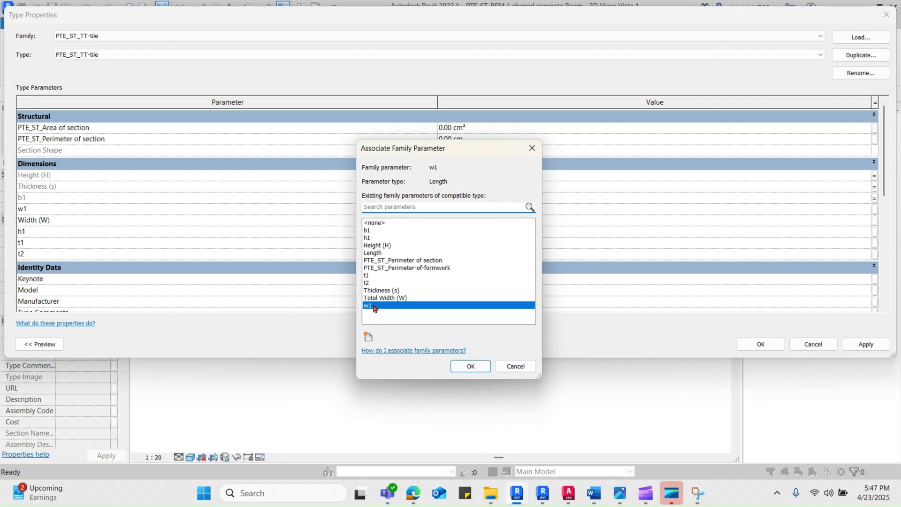
left_click(467, 366)
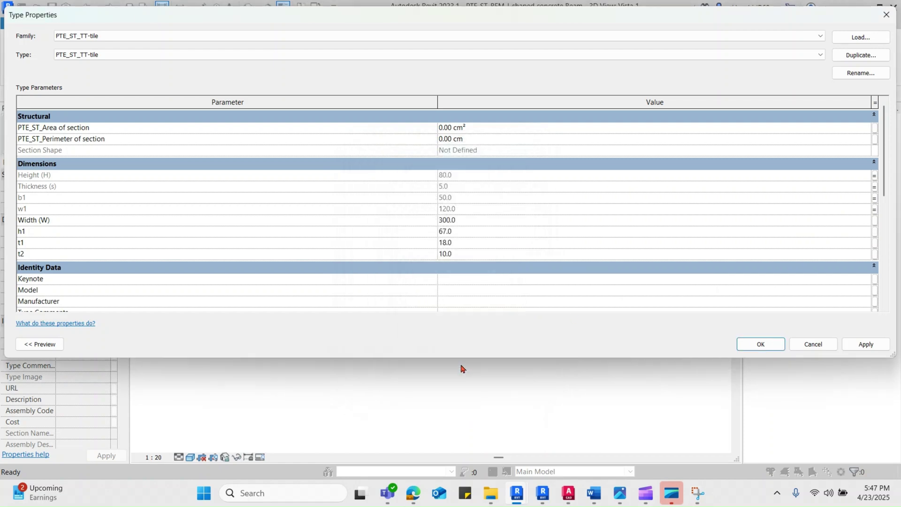
left_click(875, 220)
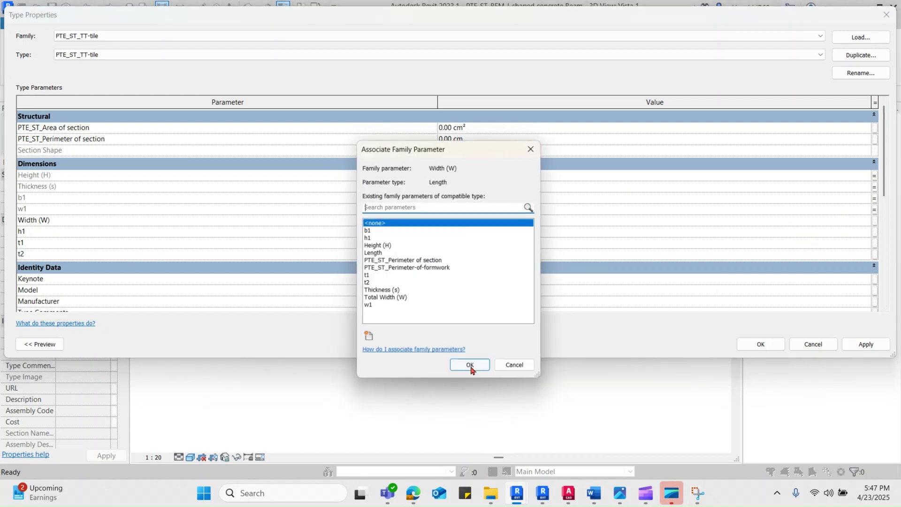
left_click(378, 306)
left_click(467, 366)
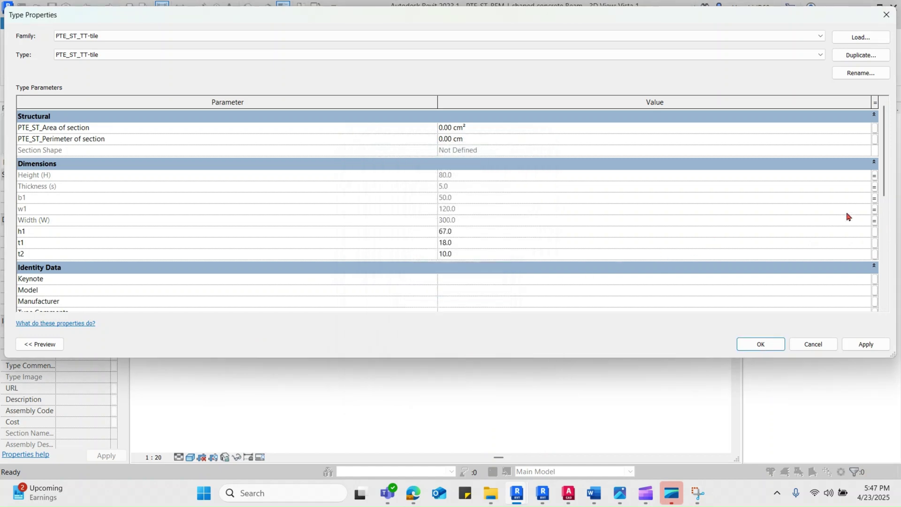
Step: Associate the profile's h1, t1 and t2 with the matching family parameters and accept the type properties
left_click(875, 231)
left_click(369, 238)
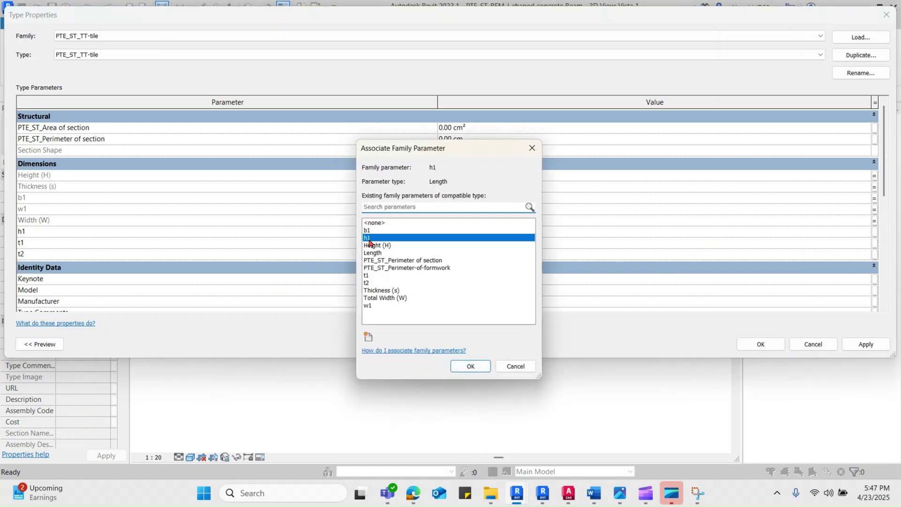
left_click(467, 367)
left_click(469, 243)
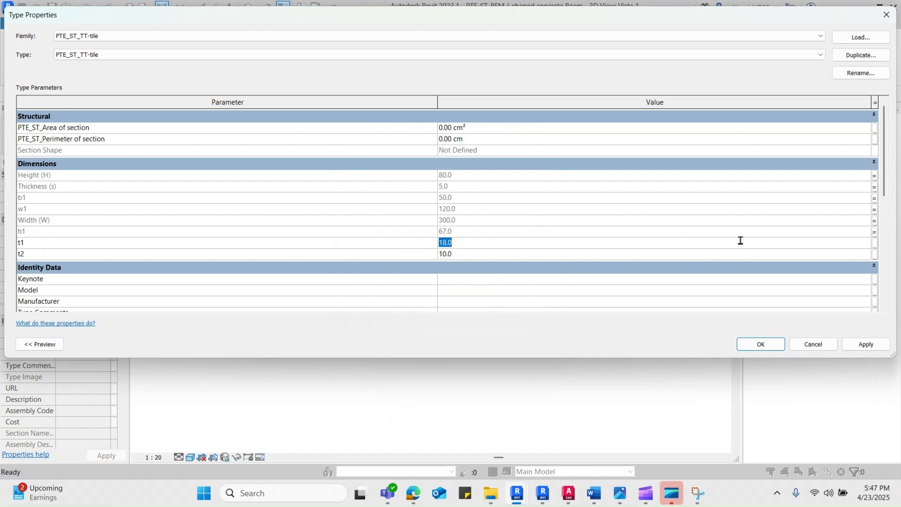
left_click(875, 243)
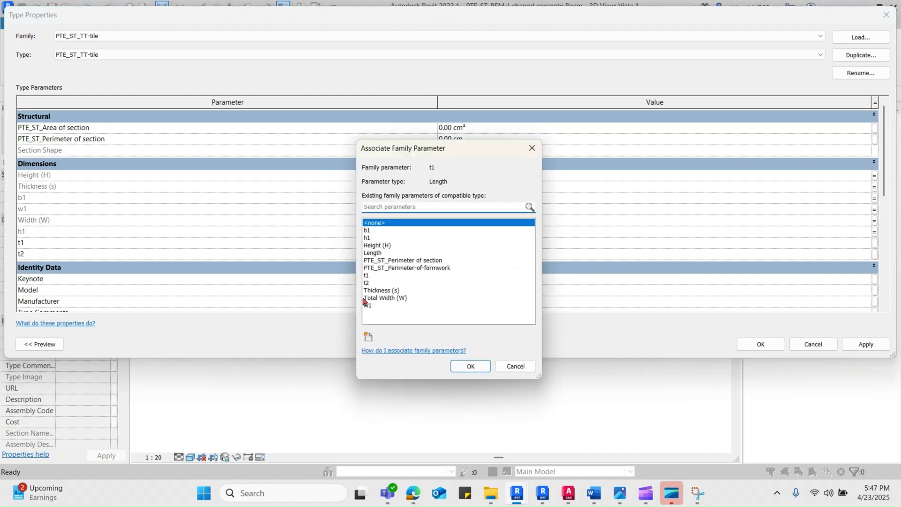
left_click(375, 276)
left_click(470, 367)
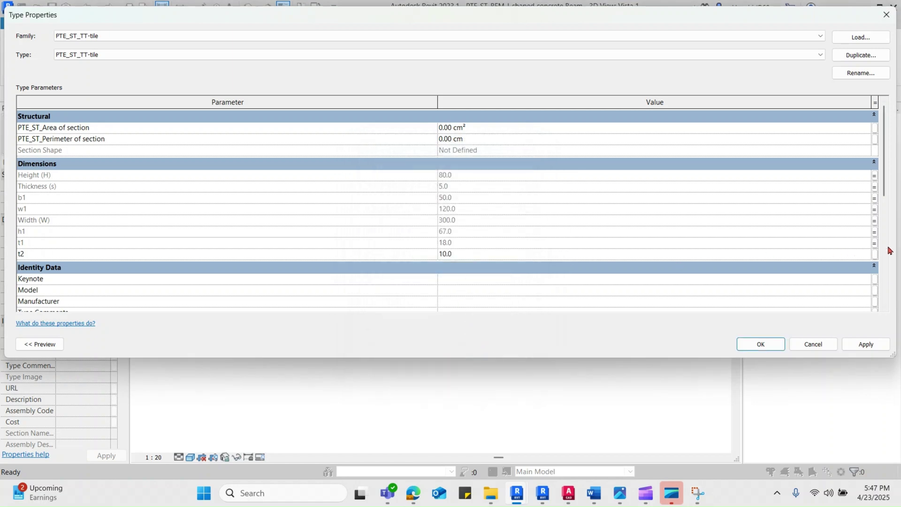
left_click(875, 254)
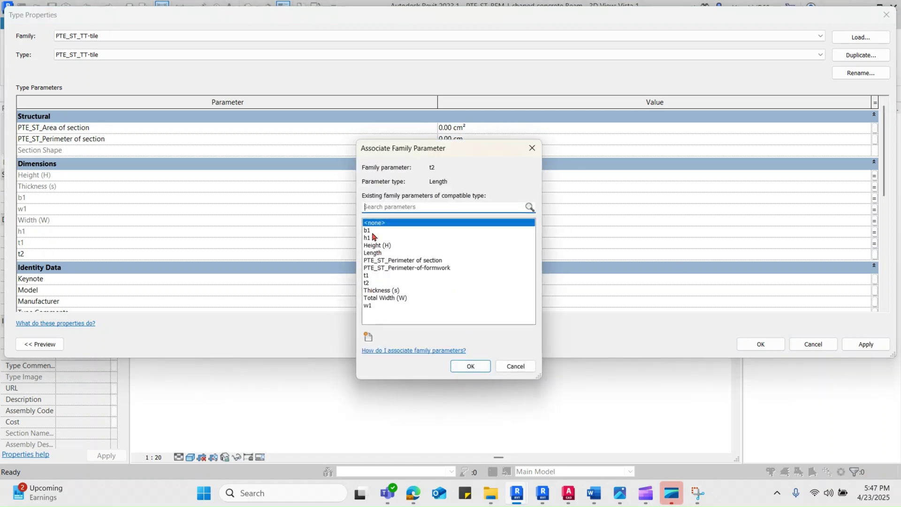
left_click(368, 283)
left_click(469, 366)
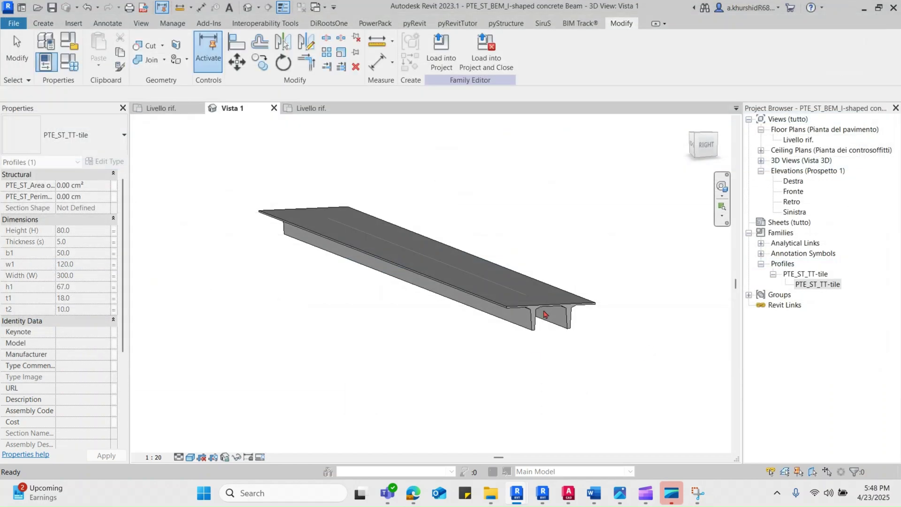
scroll(540, 347, "up", 2)
left_click(547, 237)
scroll(547, 237, "up", 3)
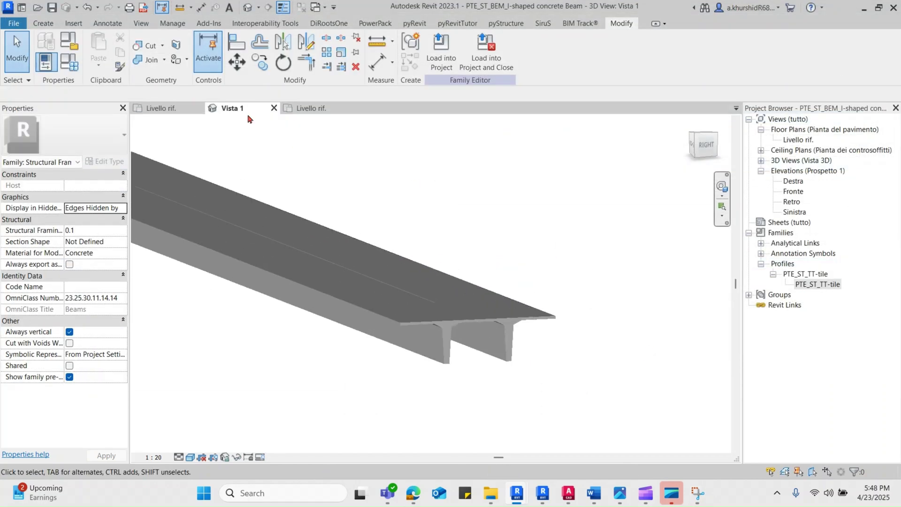
scroll(620, 326, "down", 5)
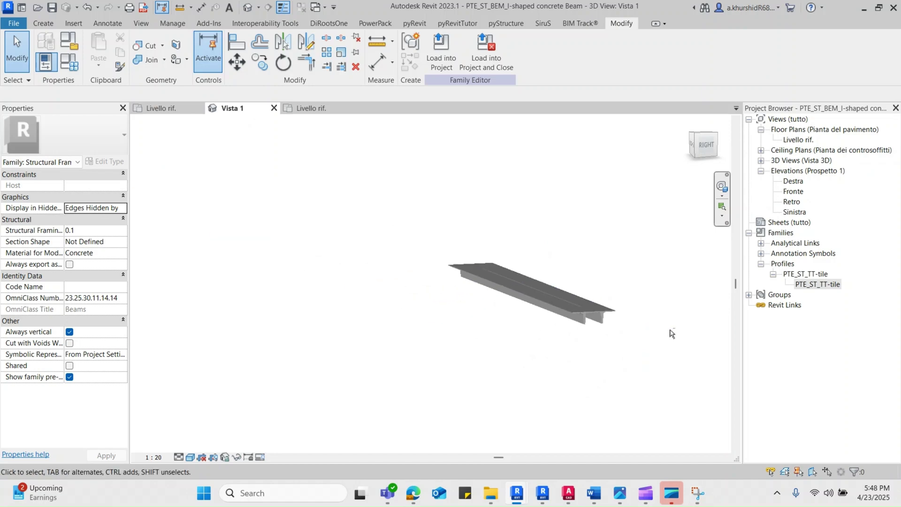
scroll(586, 329, "up", 4)
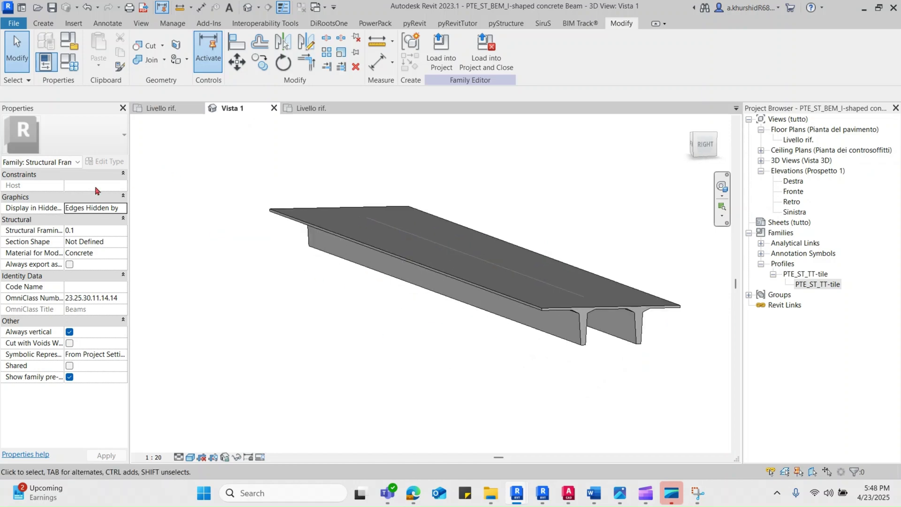
Step: Edit the Height (H) parameter in the family types so it is grouped under Dimensions instead of Other
left_click(69, 62)
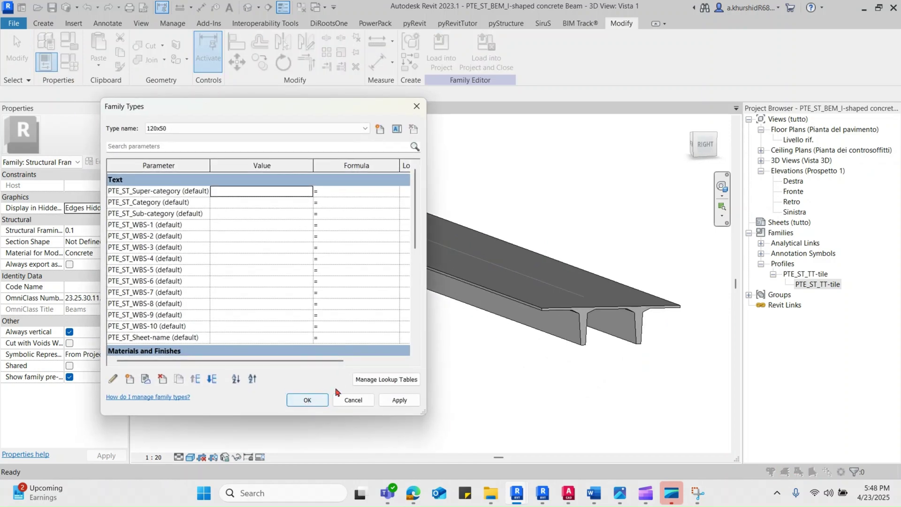
scroll(193, 277, "down", 6)
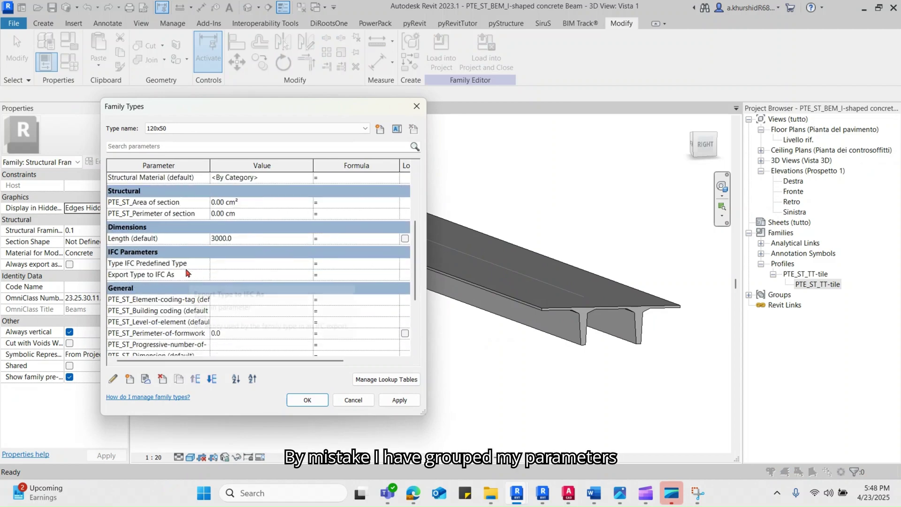
scroll(189, 250, "down", 5)
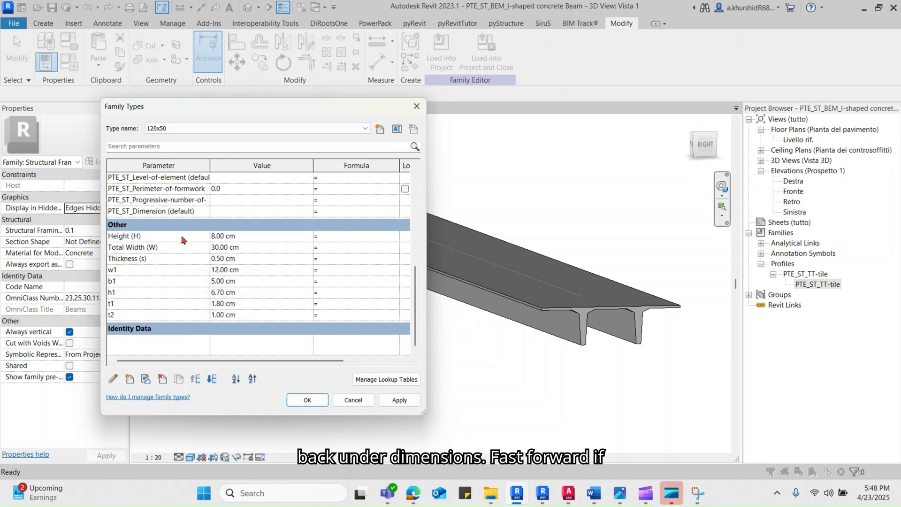
left_click(182, 240)
left_click(113, 379)
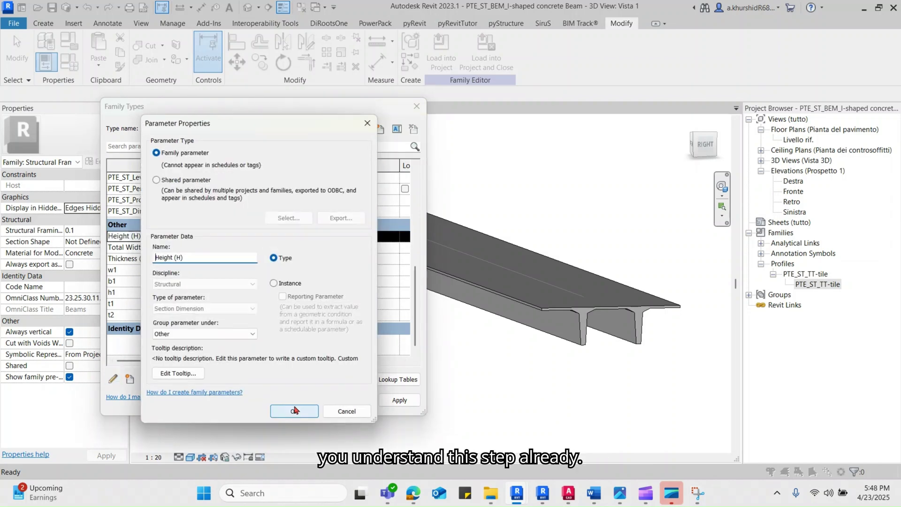
left_click(213, 334)
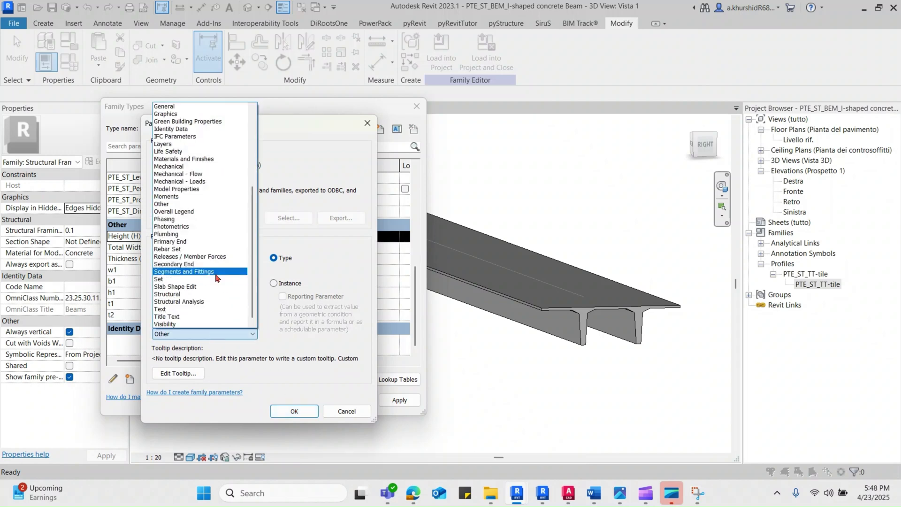
key("d")
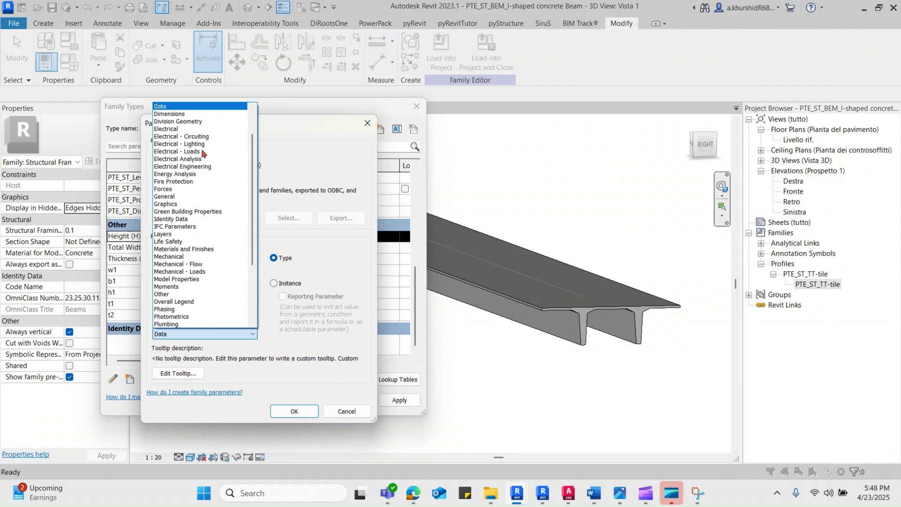
left_click(169, 114)
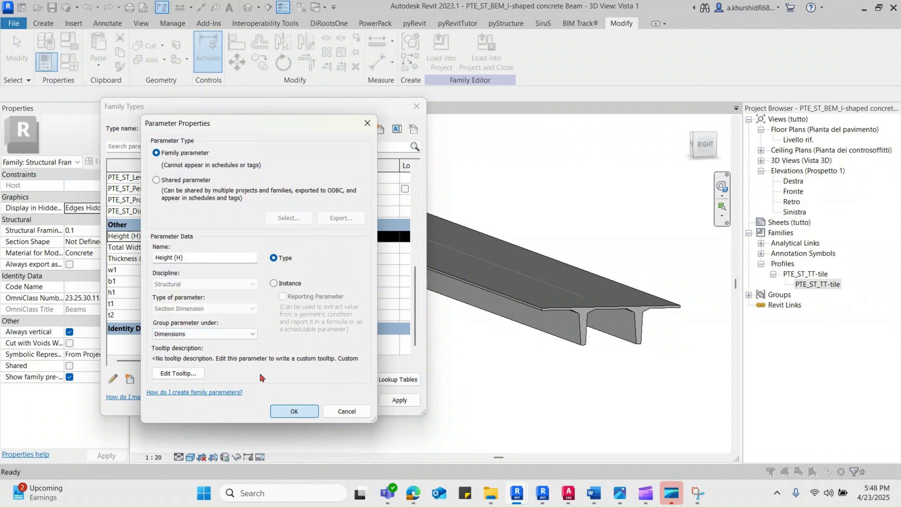
key("Return")
Step: Regroup the Total Width (W) parameter under Dimensions
left_click(150, 248)
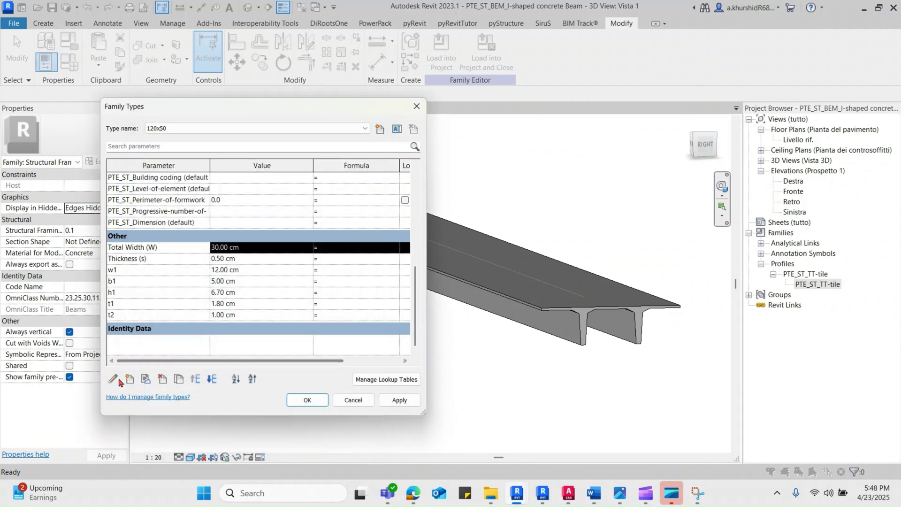
left_click(113, 379)
left_click(197, 335)
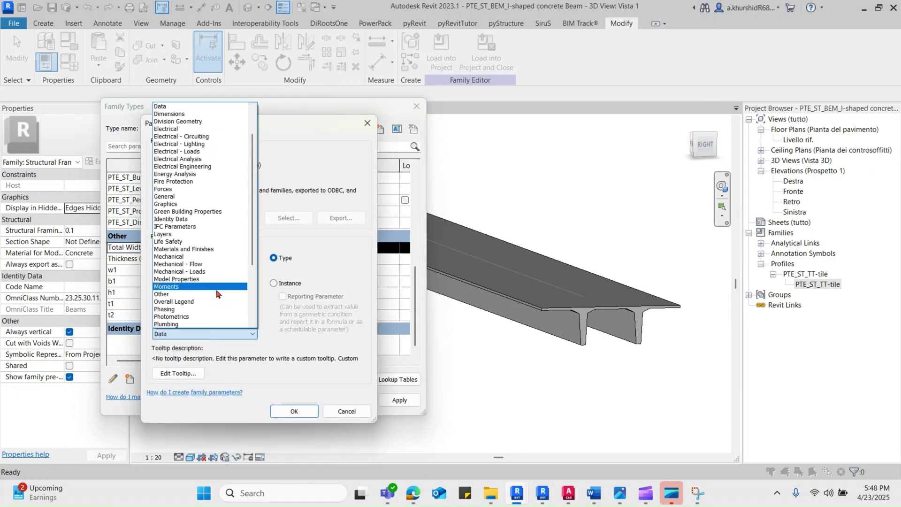
left_click(193, 115)
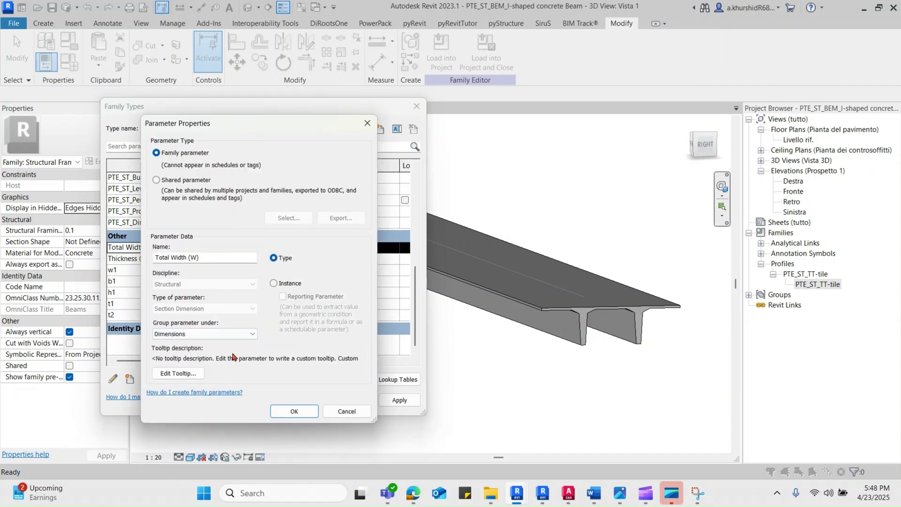
left_click(292, 411)
Step: Change the Thickness (s) parameter's group from Other to Dimensions
left_click(140, 259)
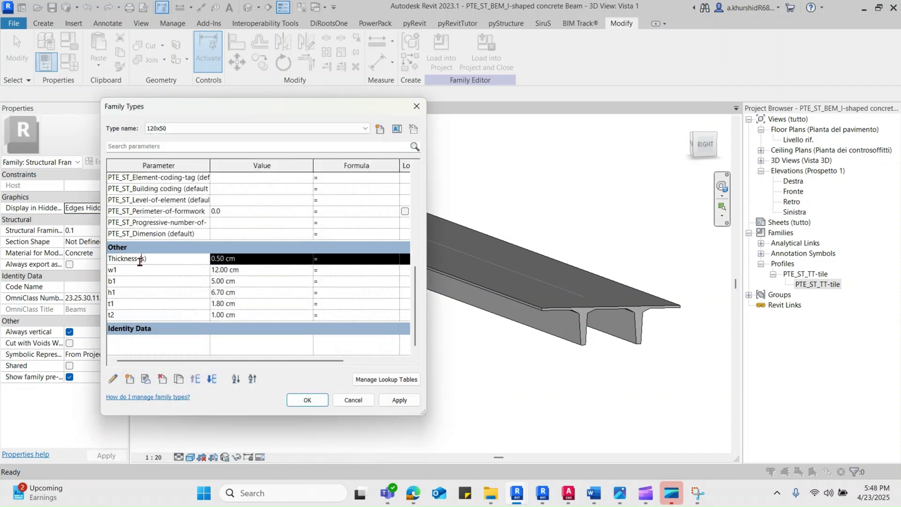
left_click(113, 380)
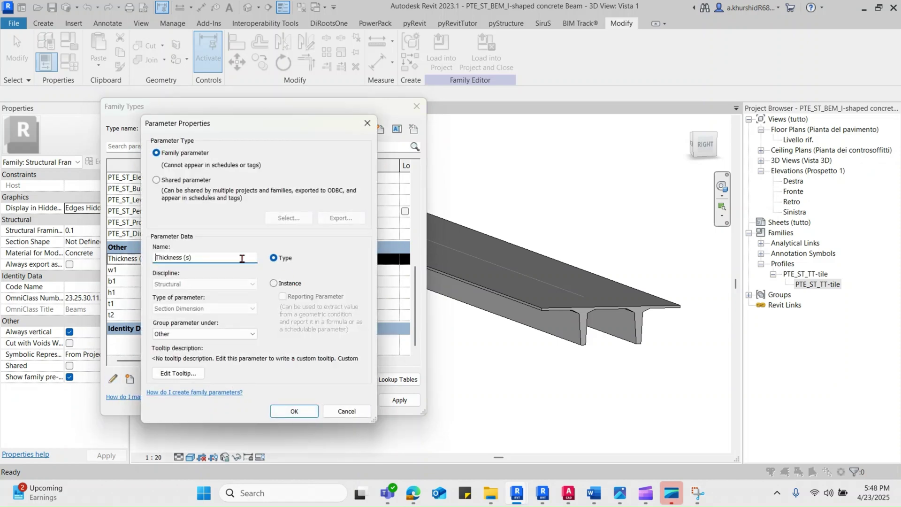
left_click(201, 333)
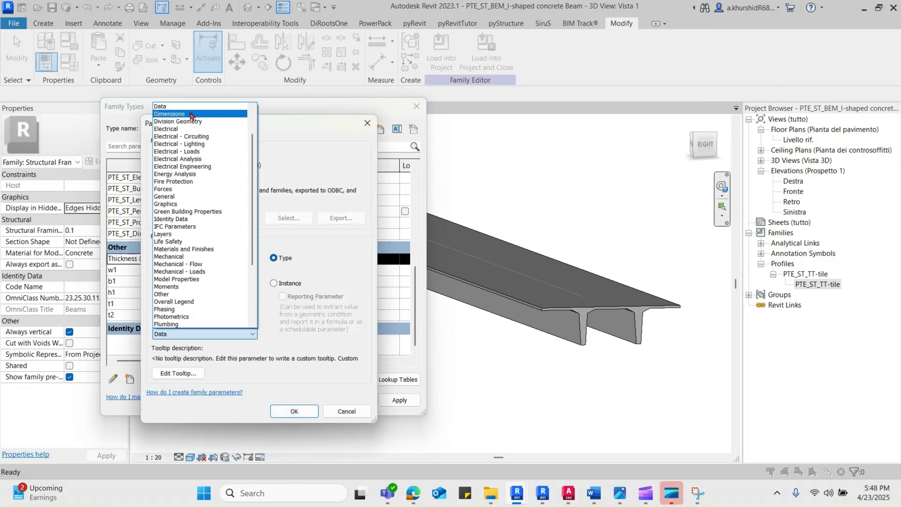
left_click(193, 115)
left_click(295, 411)
Step: Change the w1 parameter's group from Other to Dimensions
left_click(133, 273)
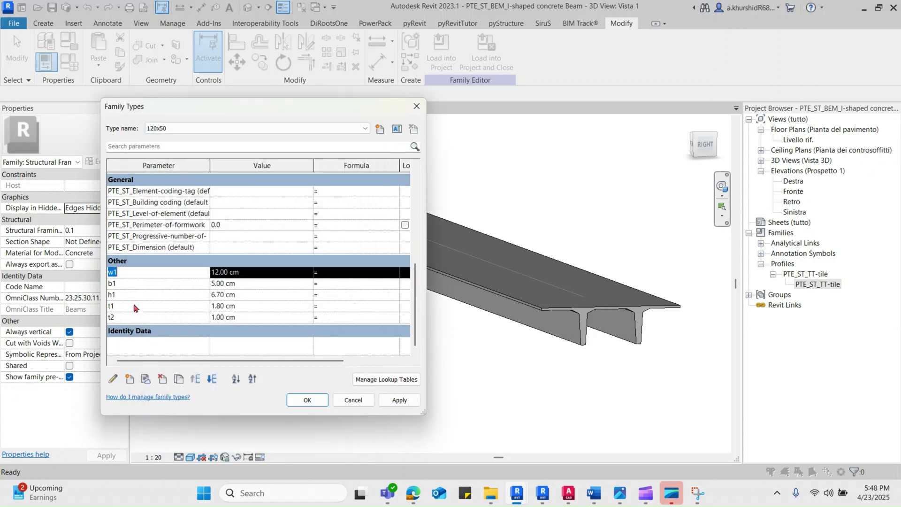
left_click(114, 379)
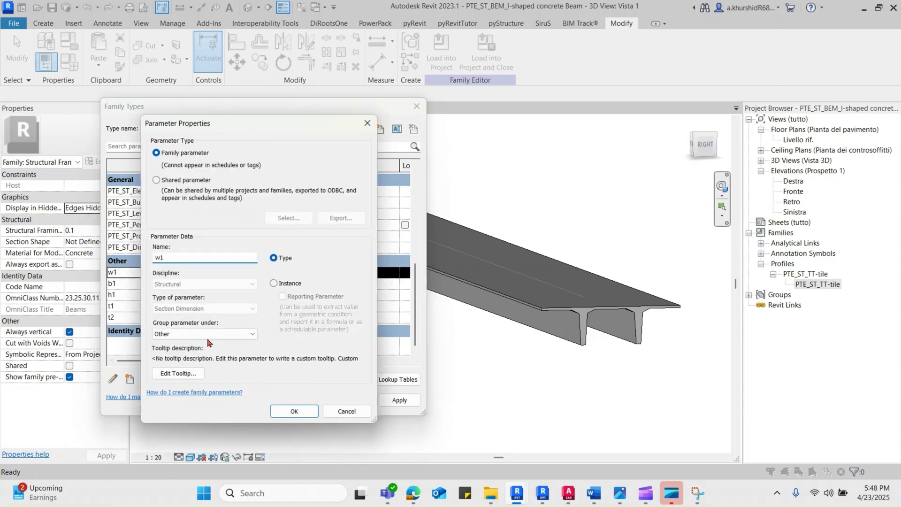
left_click(206, 334)
left_click(193, 115)
left_click(294, 411)
Step: Edit the b1 parameter so it is grouped under Dimensions
left_click(158, 284)
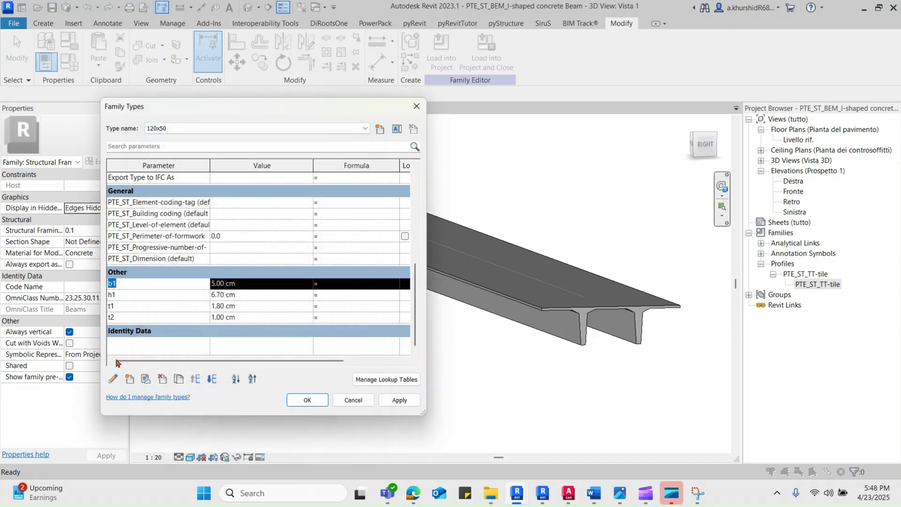
left_click(113, 379)
left_click(207, 334)
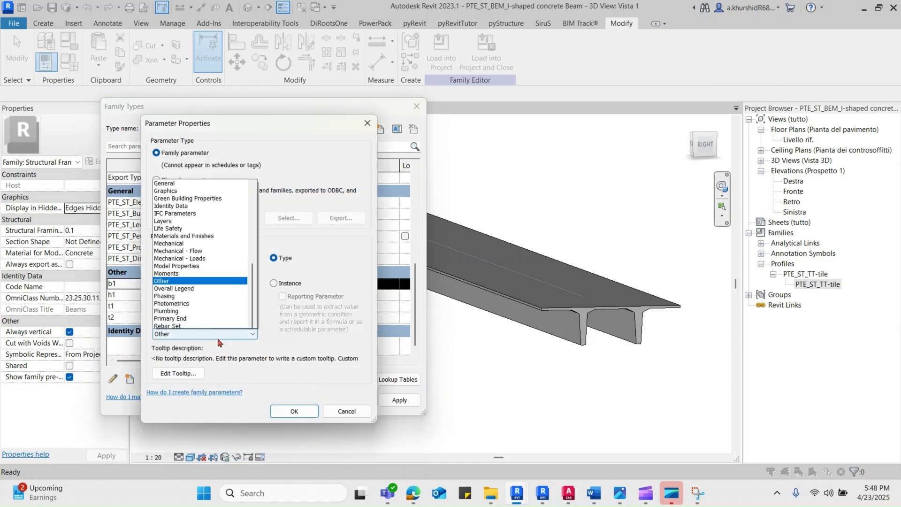
scroll(231, 170, "up", 5)
left_click(205, 114)
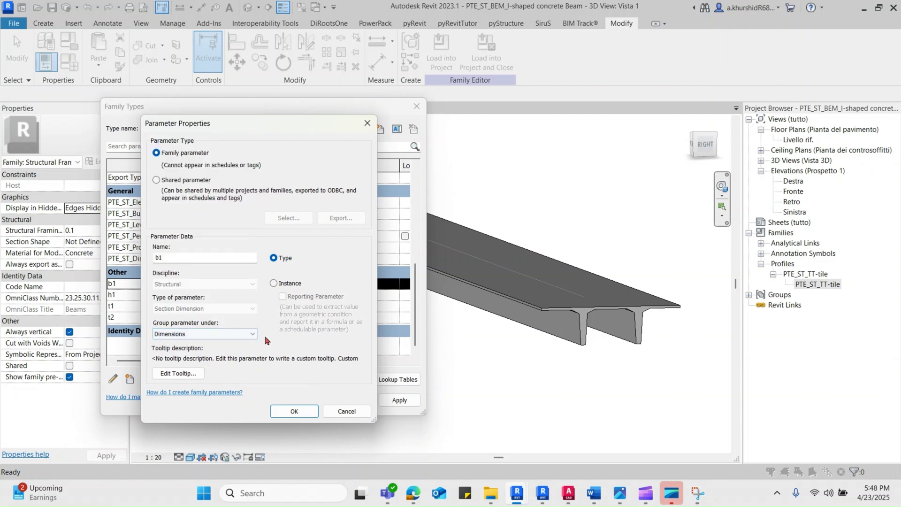
left_click(295, 411)
Step: Regroup the h1 parameter under Dimensions
left_click(155, 296)
left_click(114, 380)
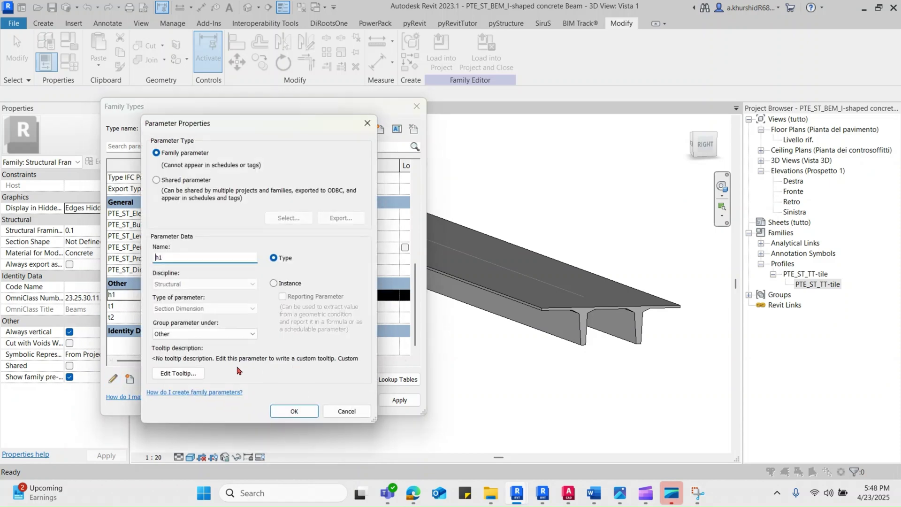
left_click(207, 334)
scroll(230, 169, "up", 5)
left_click(205, 114)
left_click(294, 411)
Step: Edit the t1 parameter's properties to place it in the Dimensions group
left_click(157, 309)
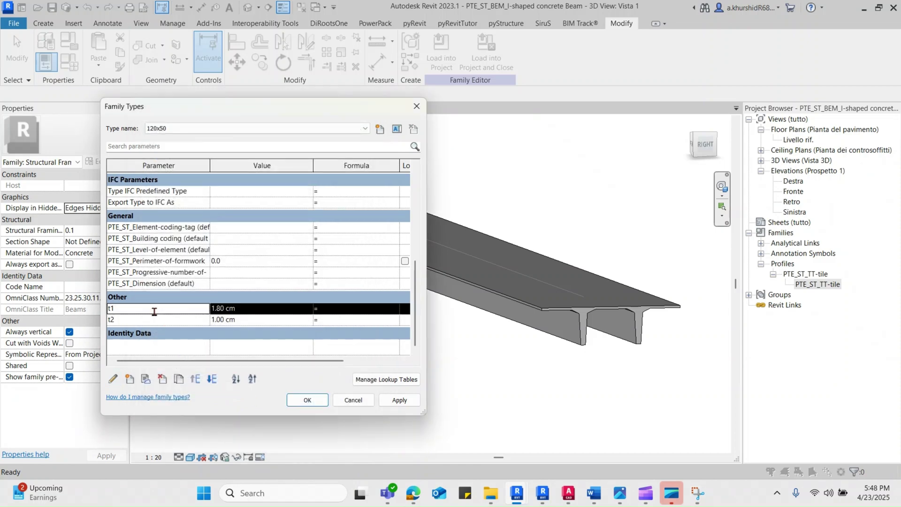
left_click(113, 379)
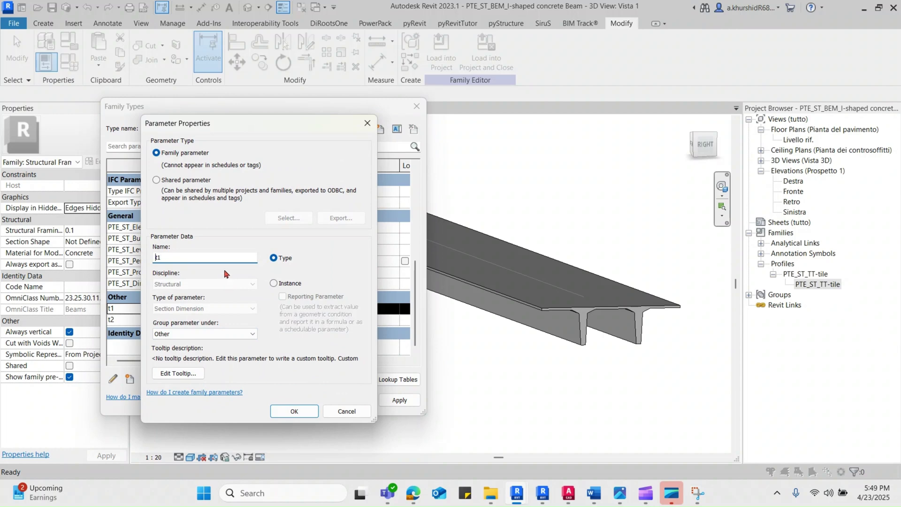
left_click(187, 334)
scroll(203, 232, "up", 4)
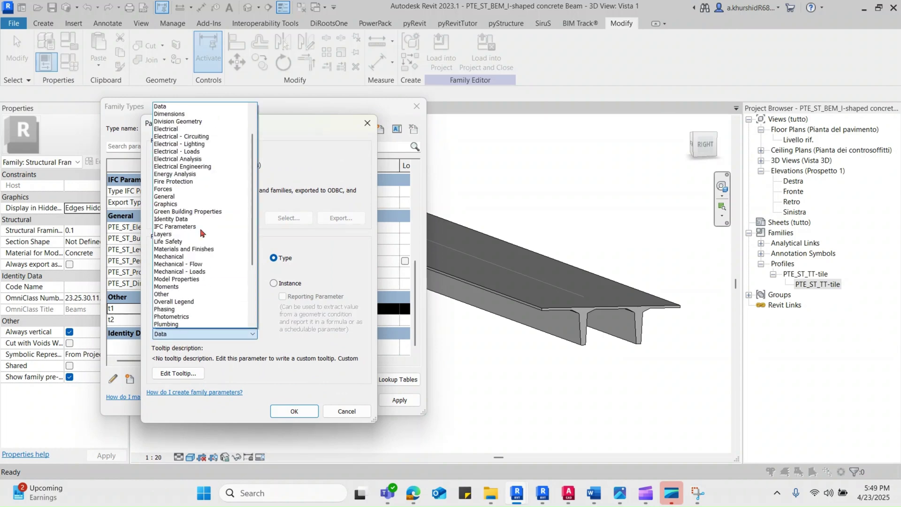
left_click(202, 122)
left_click(293, 411)
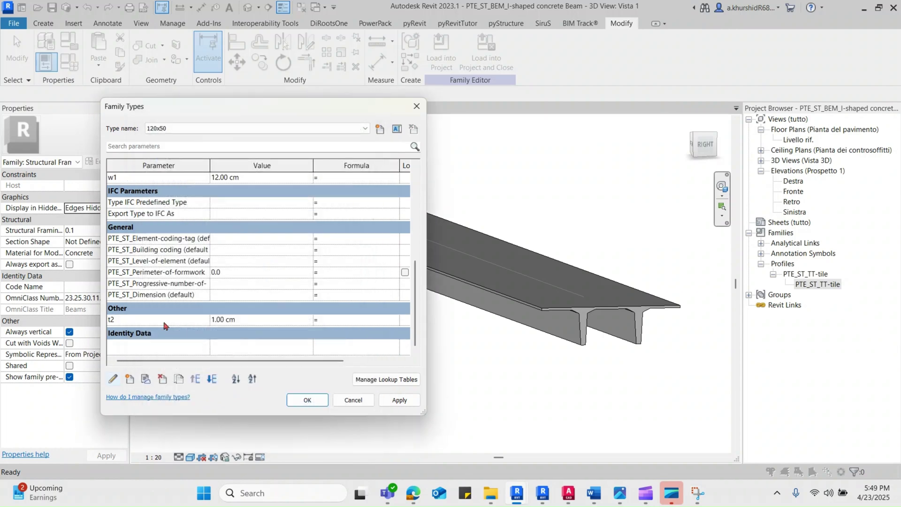
Step: Assign the remaining t2 parameter in the Other group to Dimensions
left_click(113, 379)
left_click(187, 334)
scroll(203, 226, "up", 5)
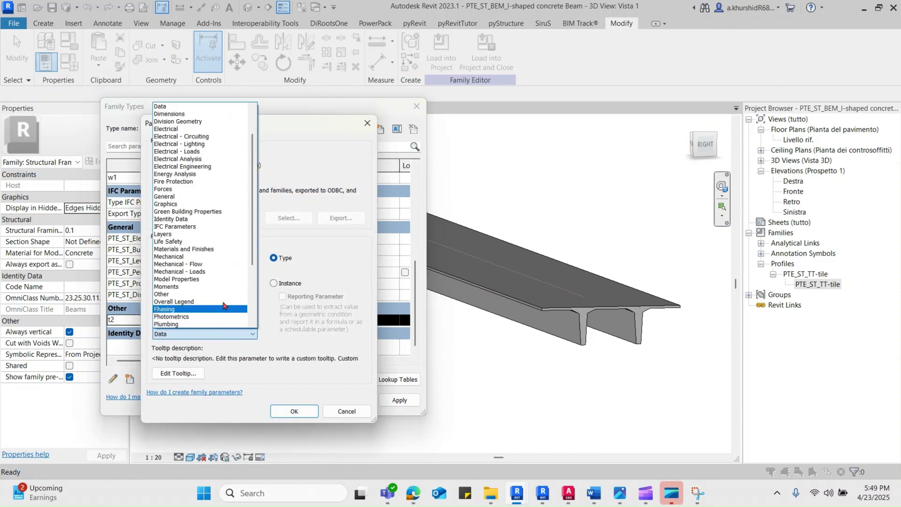
left_click(207, 114)
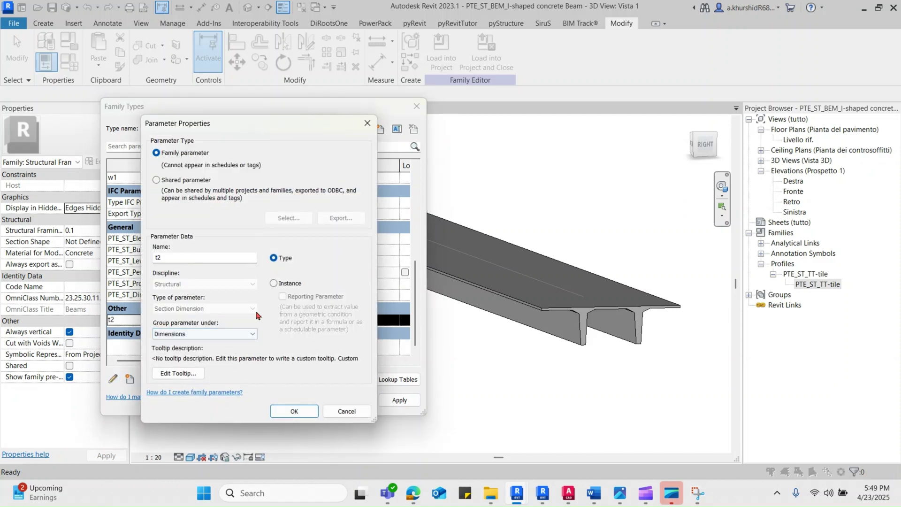
left_click(293, 411)
Step: Reorder the Dimensions parameters so Length comes first and Total Width (W) sits directly above Thickness (s)
scroll(177, 328, "up", 5)
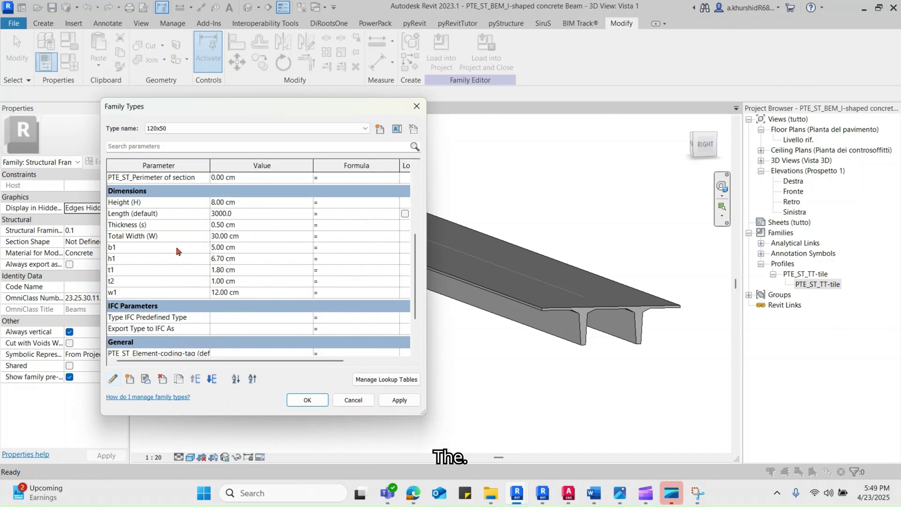
left_click(173, 217)
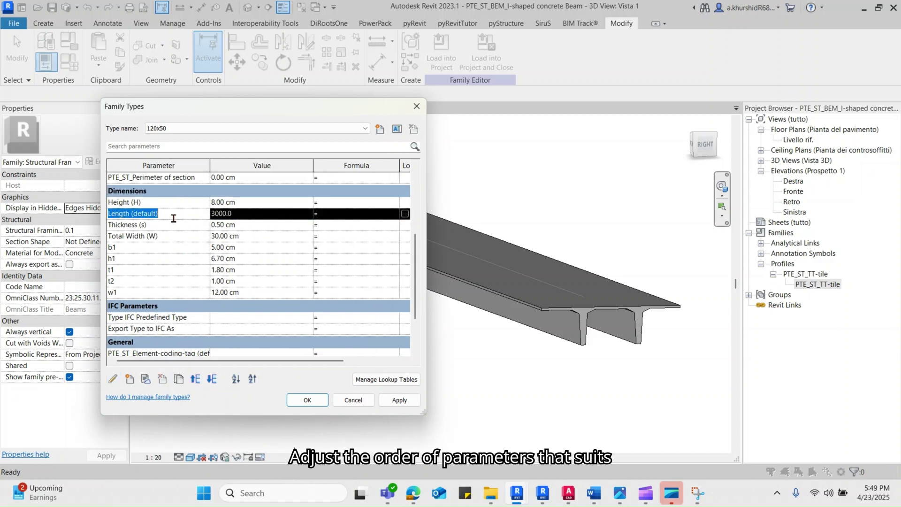
left_click(196, 379)
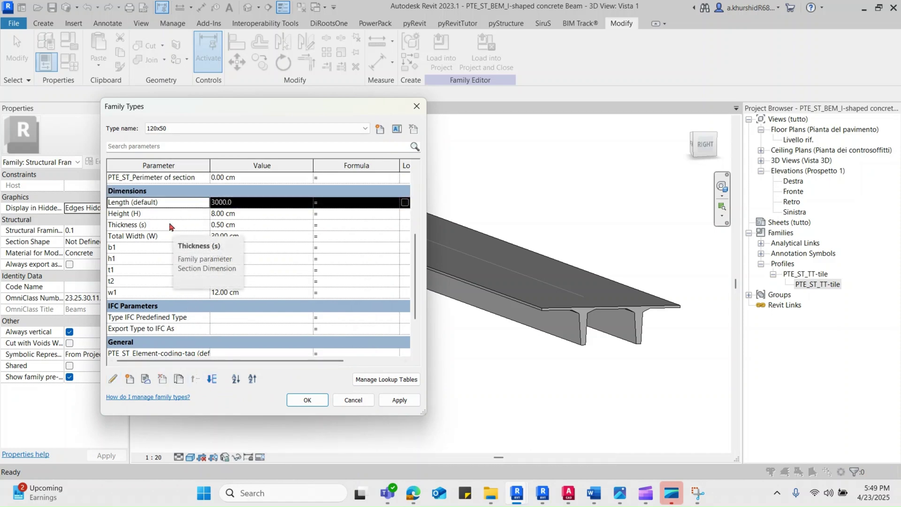
left_click(171, 235)
left_click(195, 380)
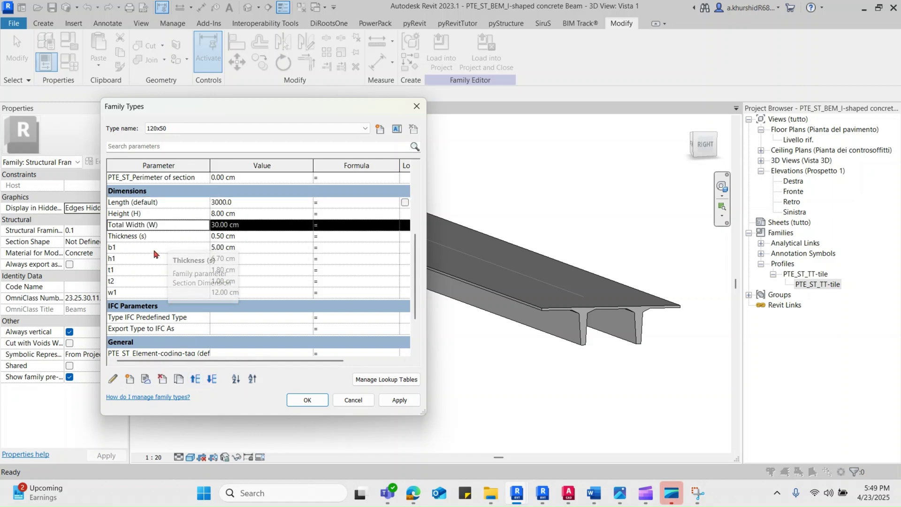
Step: Move w1 up the Dimensions list to directly above b1 and accept the family types changes
left_click(139, 293)
left_click(196, 379)
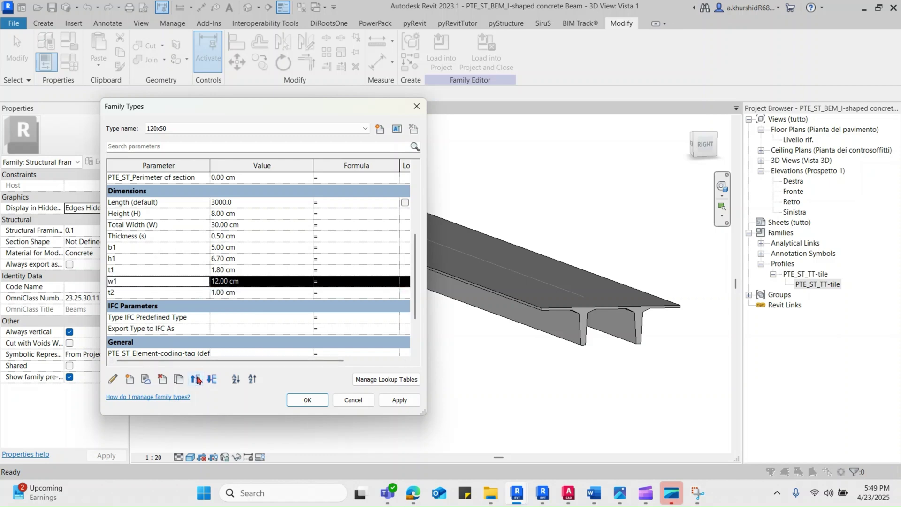
left_click(196, 379)
left_click(196, 379)
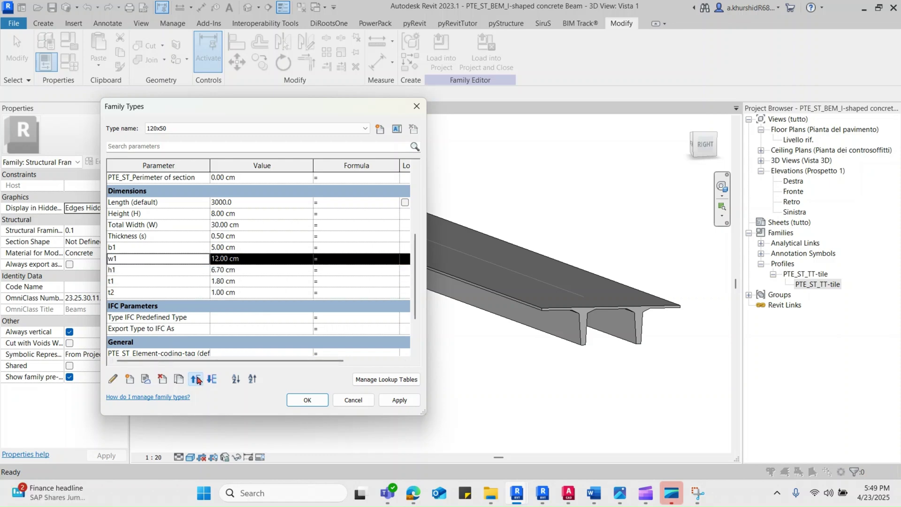
left_click(196, 380)
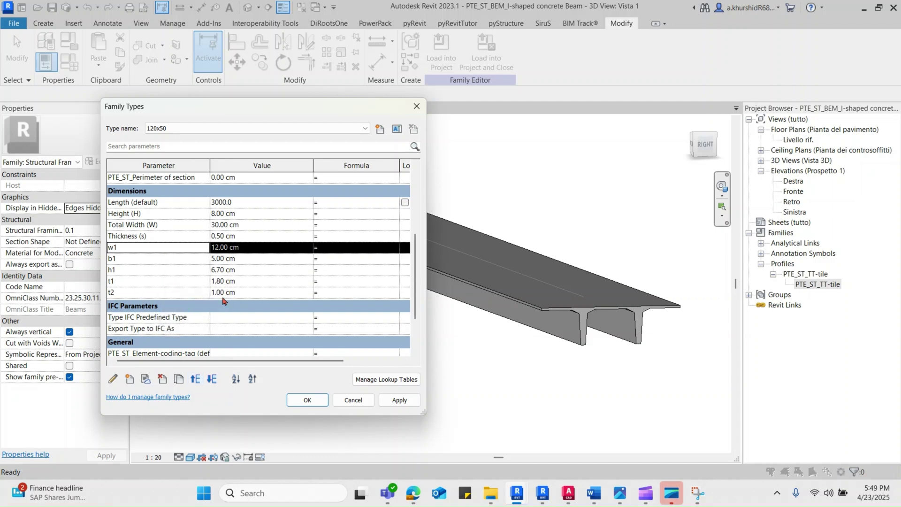
left_click(308, 401)
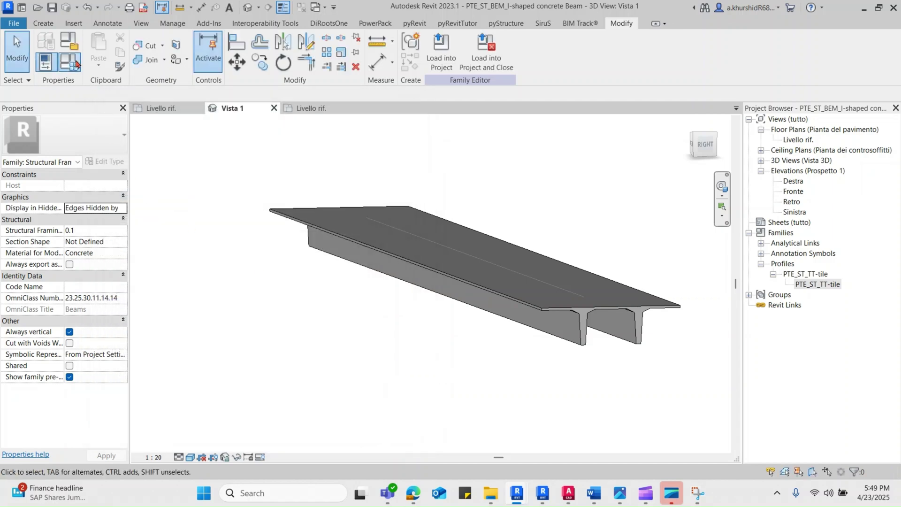
Step: Flex the 120x50 family type by applying a Height (H) of 10 cm and a Total Width (W) of 25 cm
key("f")
key("t")
scroll(230, 280, "down", 6)
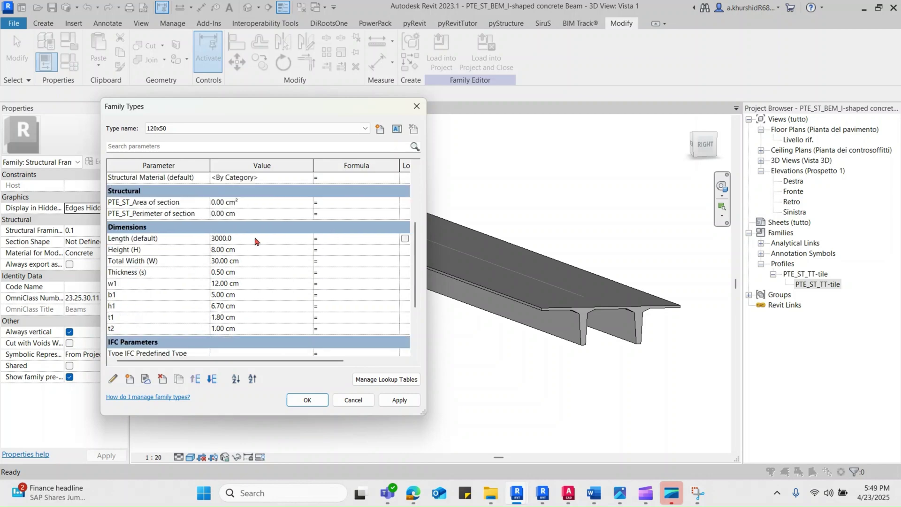
left_click(252, 250)
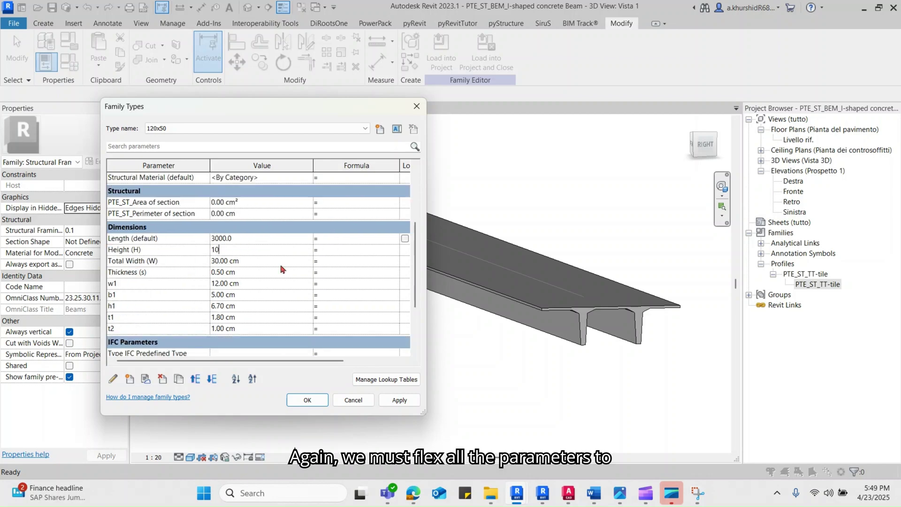
left_click(396, 402)
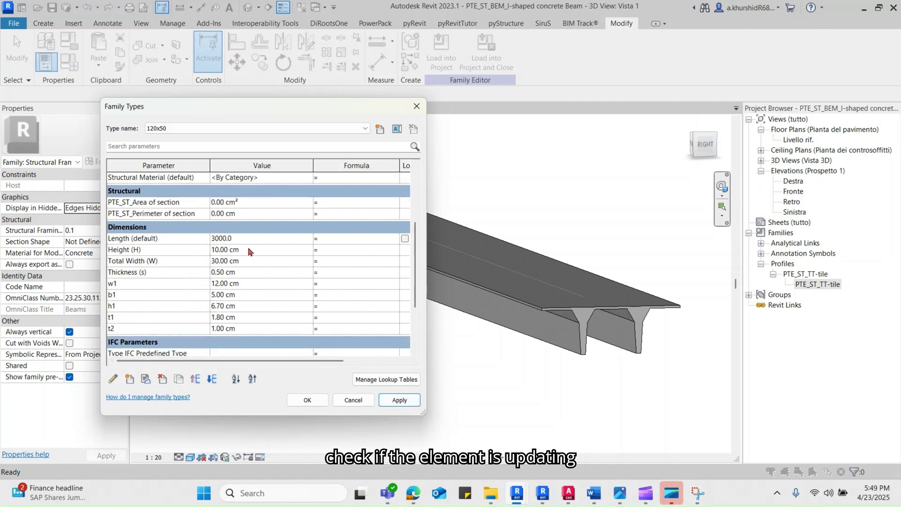
left_click(258, 261)
type("25")
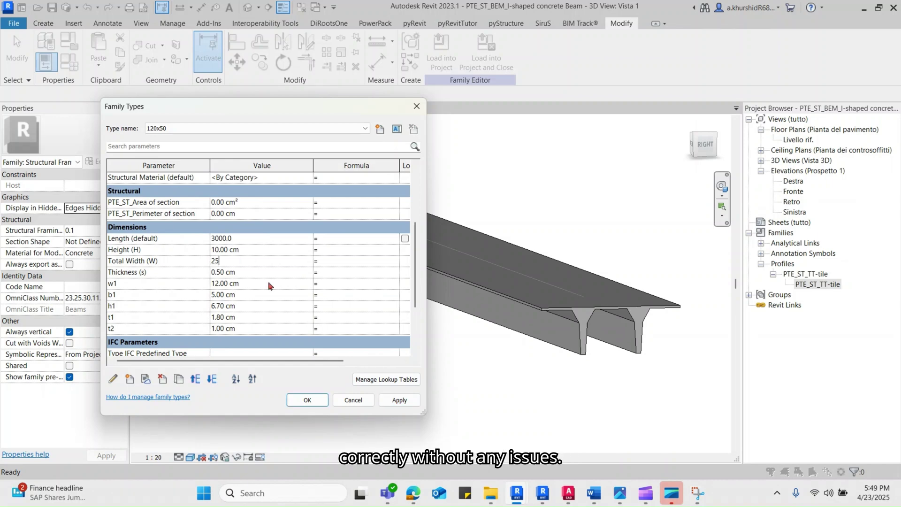
left_click(396, 401)
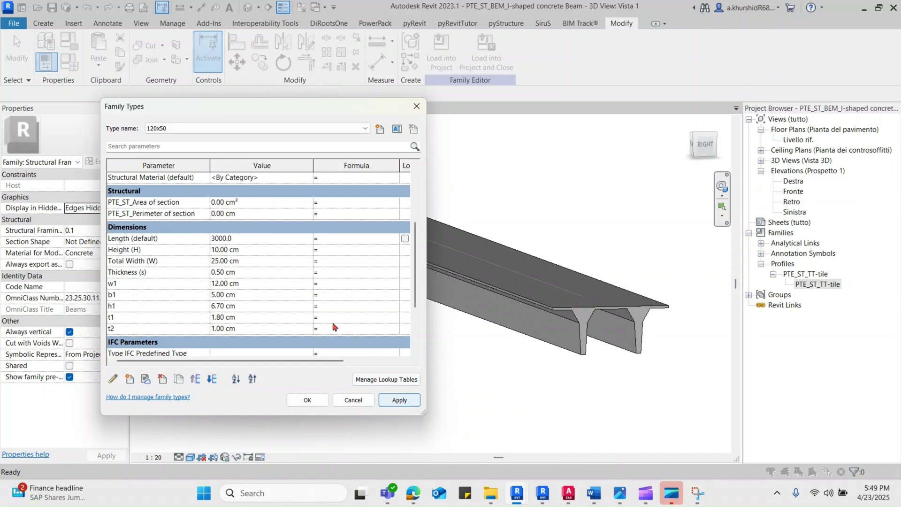
Step: Set Thickness (s) to 1 cm and w1 to 15 cm, applying each value to the beam
left_click(249, 272)
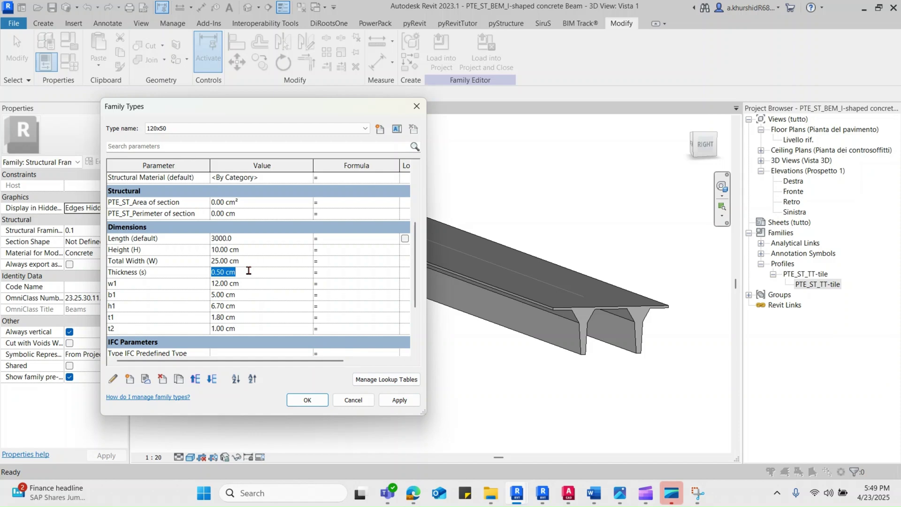
type("1")
left_click(400, 400)
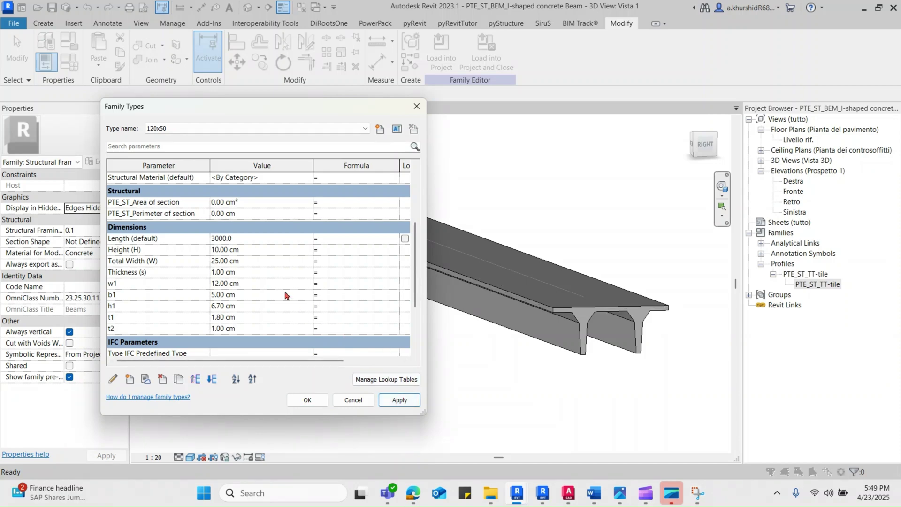
left_click(267, 285)
type("15")
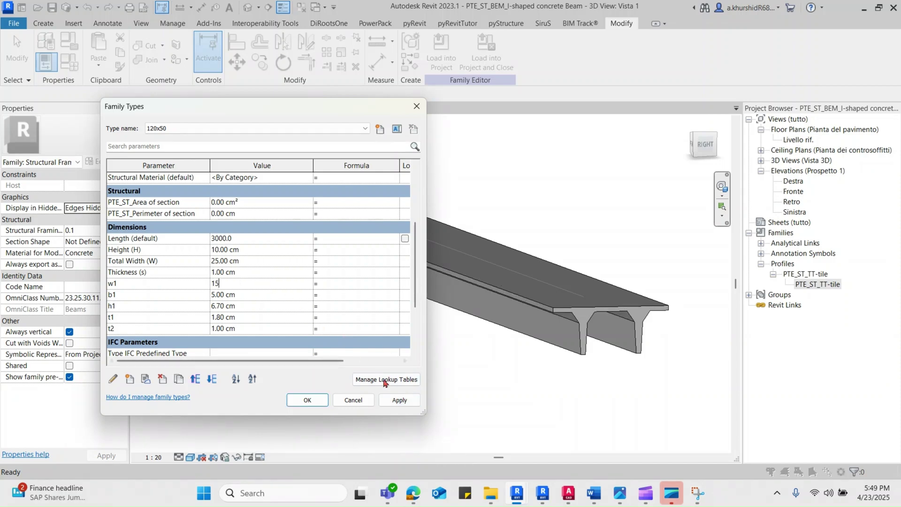
left_click(400, 400)
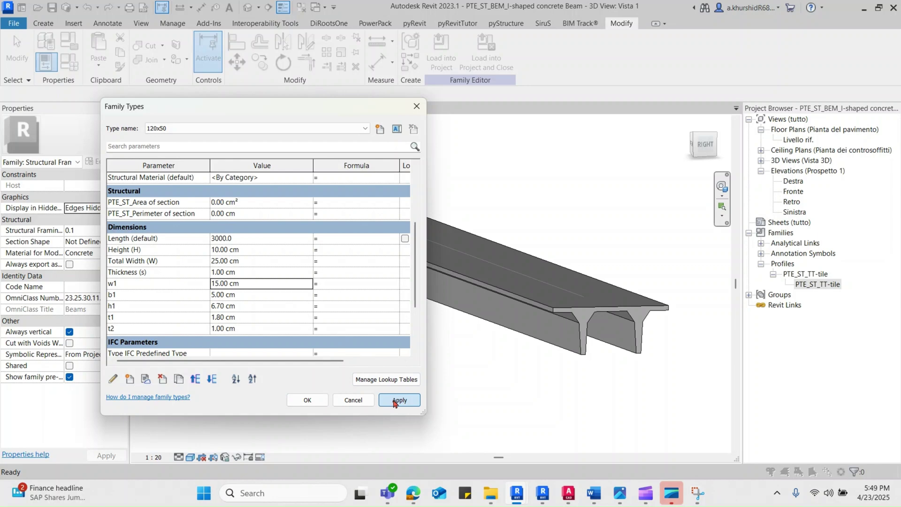
Step: Set both b1 and h1 to 1 cm, applying each change to the beam
left_click(258, 294)
type("1")
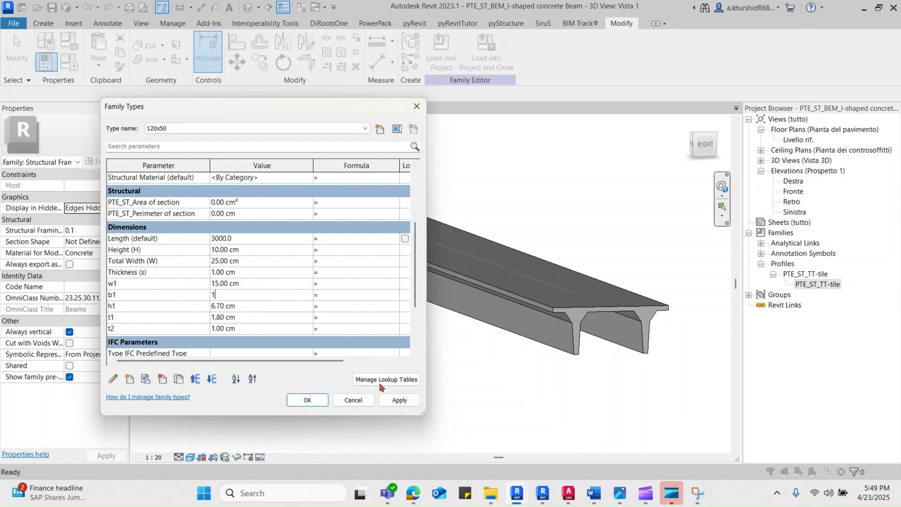
left_click(399, 400)
left_click(273, 305)
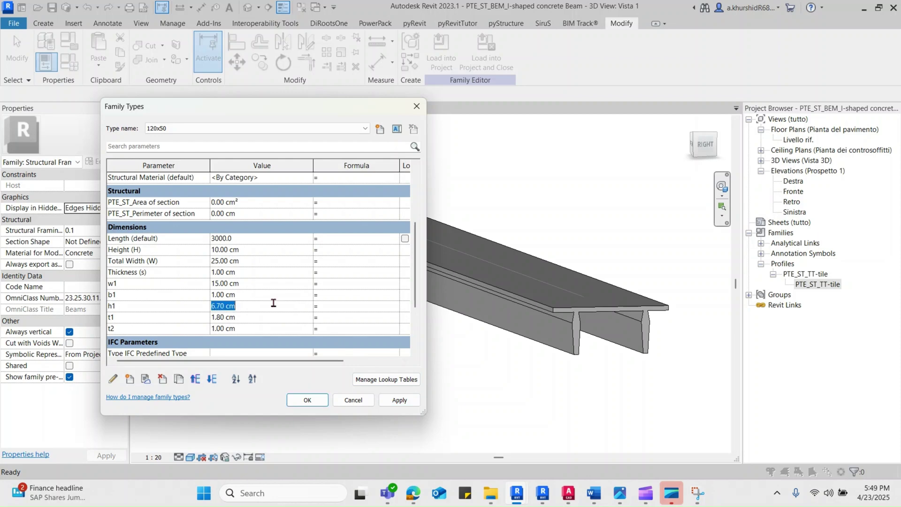
type("1")
left_click(396, 402)
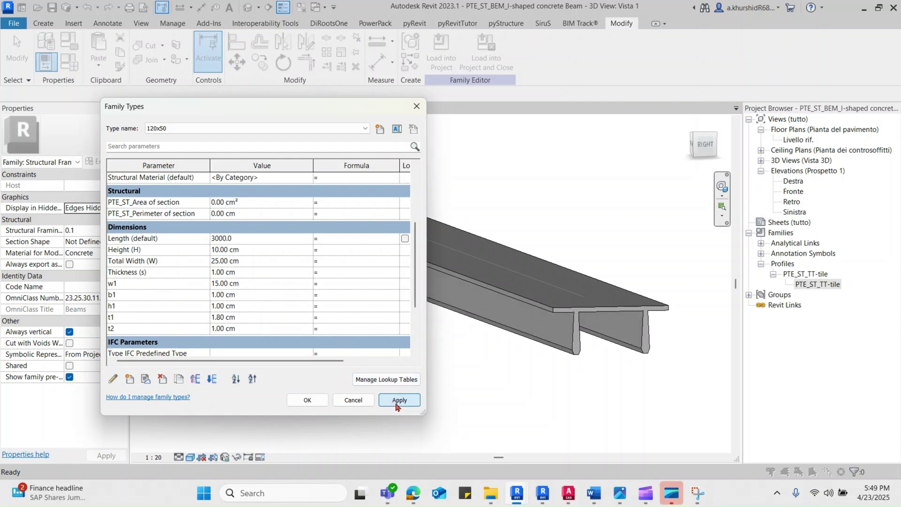
Step: Set t1 and t2 to 1 cm each and apply the values to the beam
left_click(268, 309)
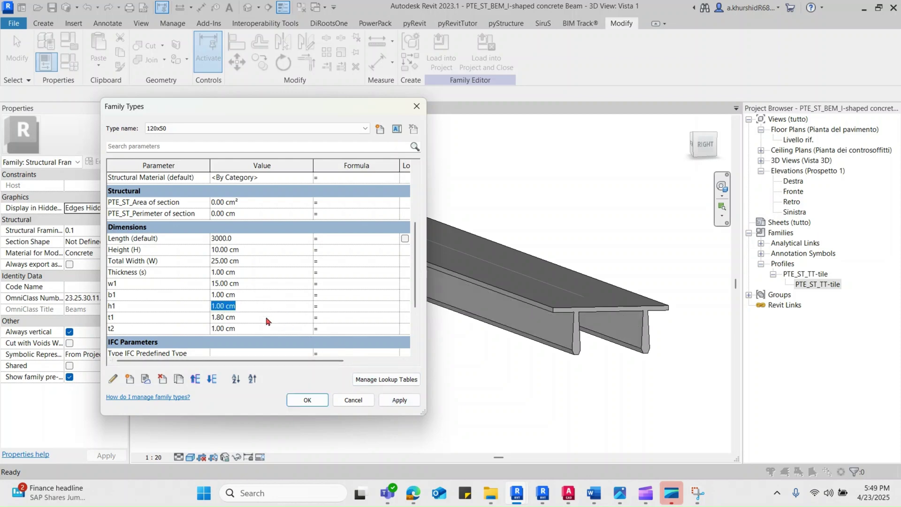
left_click(266, 319)
type("1")
left_click(400, 400)
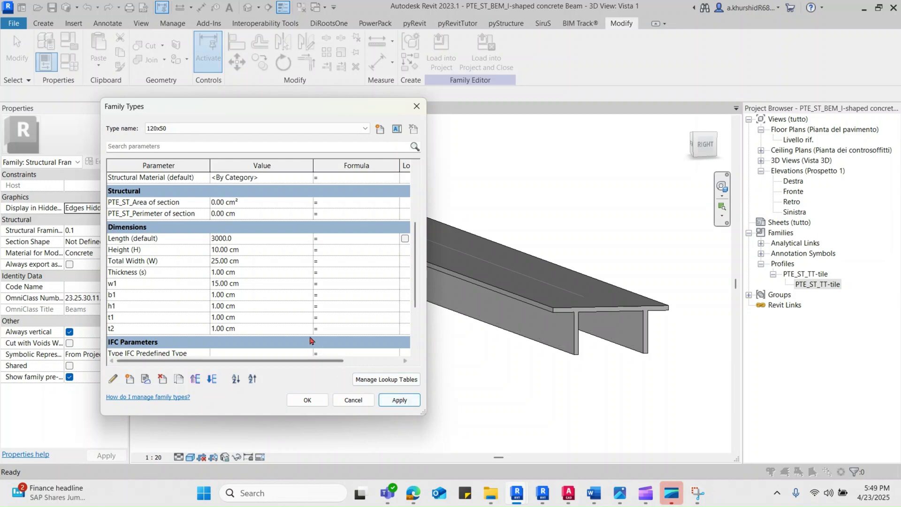
left_click(288, 328)
type("1")
left_click(399, 400)
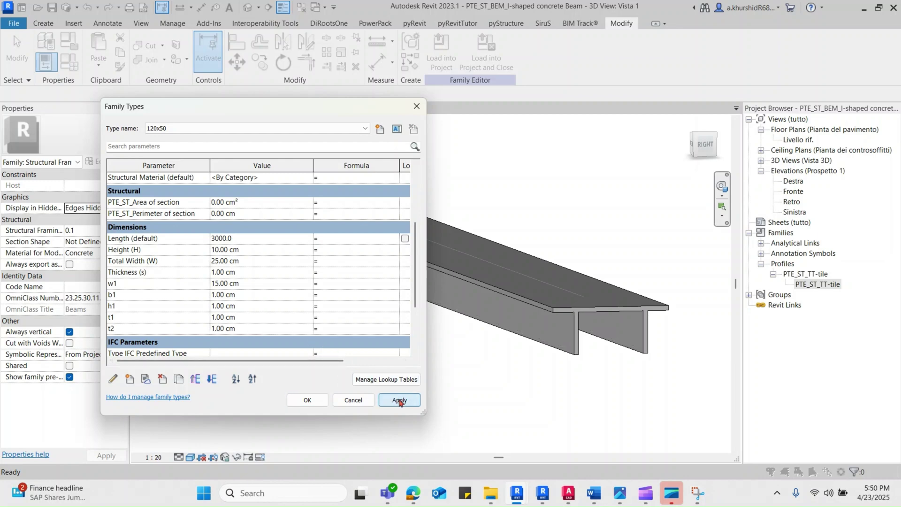
Step: Set t2 to 2 cm, apply the value to the beam and close the family types
left_click(280, 330)
type("2")
left_click(389, 403)
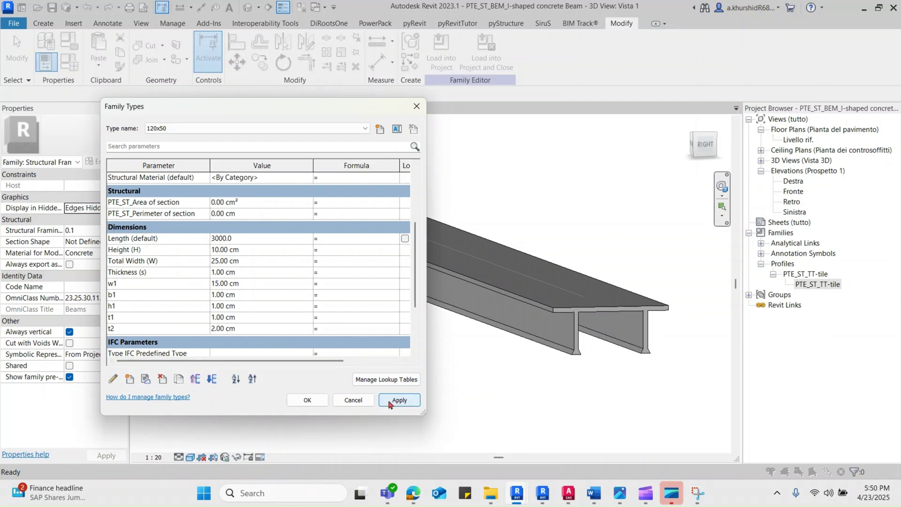
left_click(364, 403)
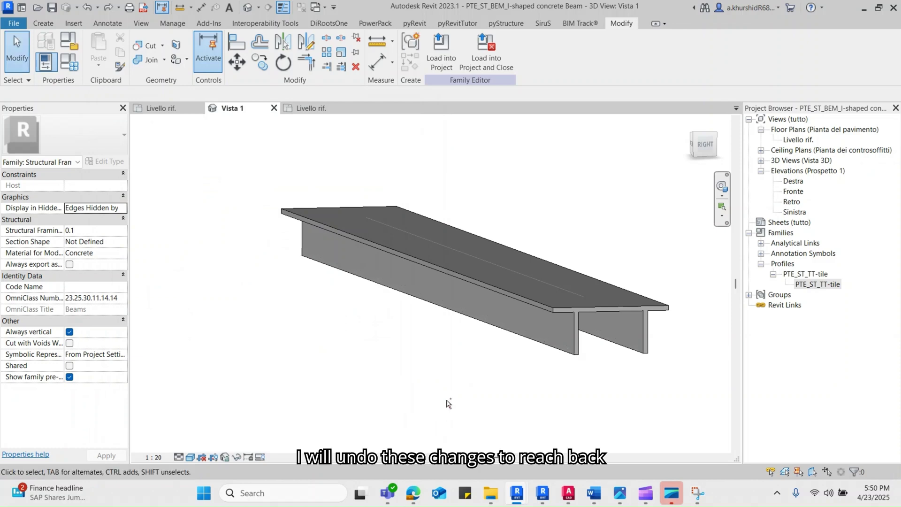
Step: Undo the test changes to the beam's dimension parameters to bring back the original profile values
key("ctrl+z")
key("ctrl+z")
key("ctrl+z")
key("ctrl+z")
key("ctrl+z")
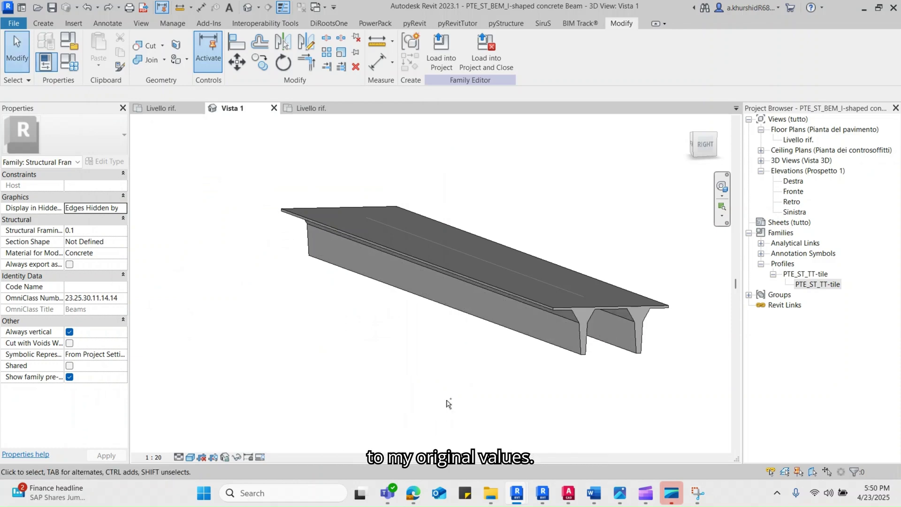
key("ctrl+z")
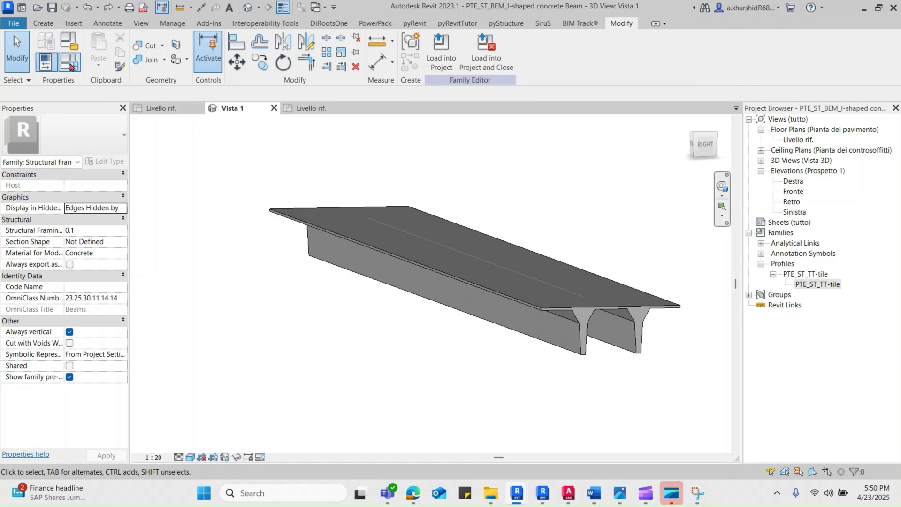
Step: Check the Dimensions values in the family types and close them without changes
left_click(55, 72)
scroll(275, 302, "down", 5)
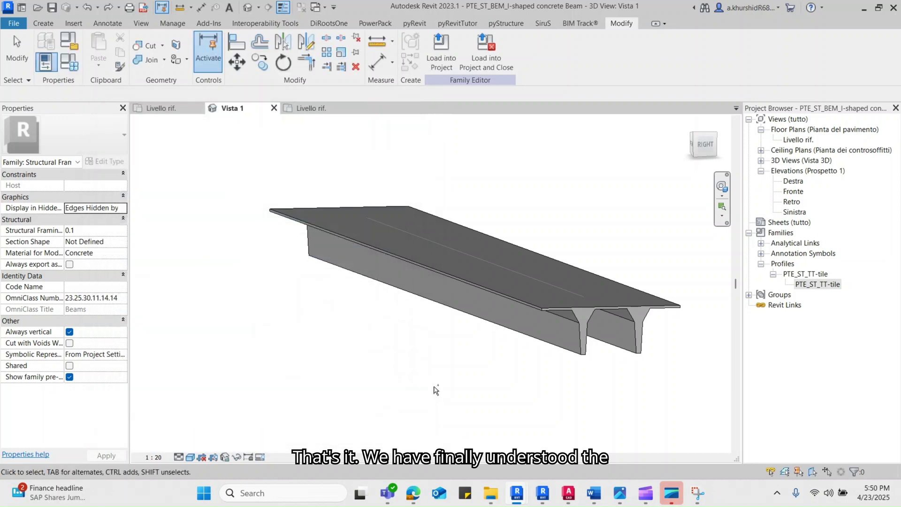
left_click(354, 400)
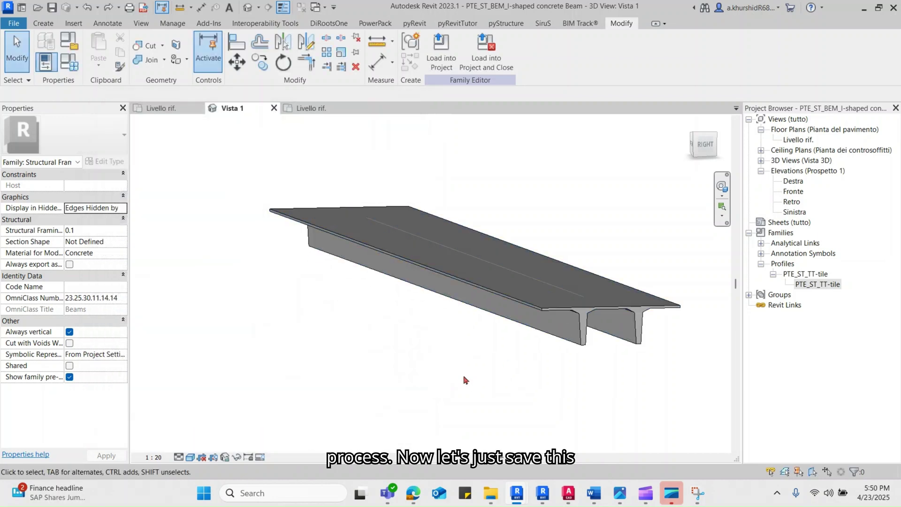
Step: Save the family in the Task 25077 folder as PTE_ST_BEM_TT-tile-concrete Beam.rfa
left_click(14, 23)
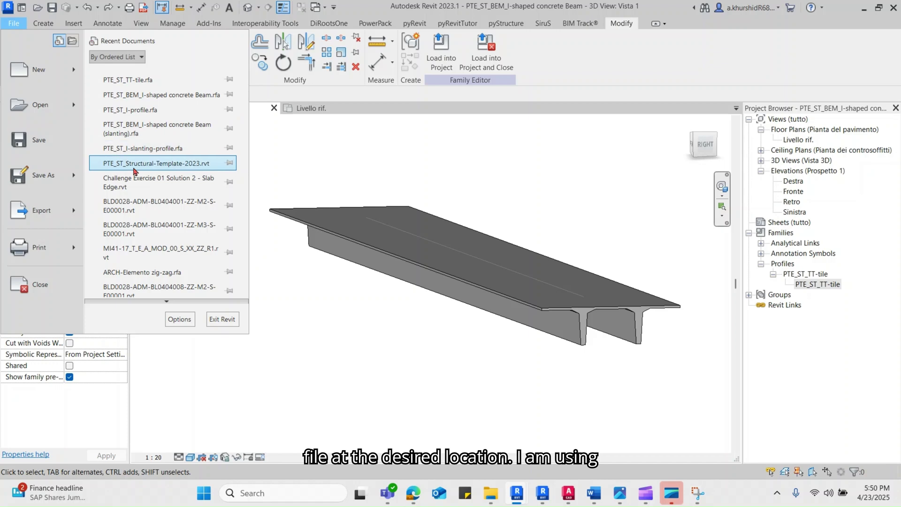
left_click(555, 411)
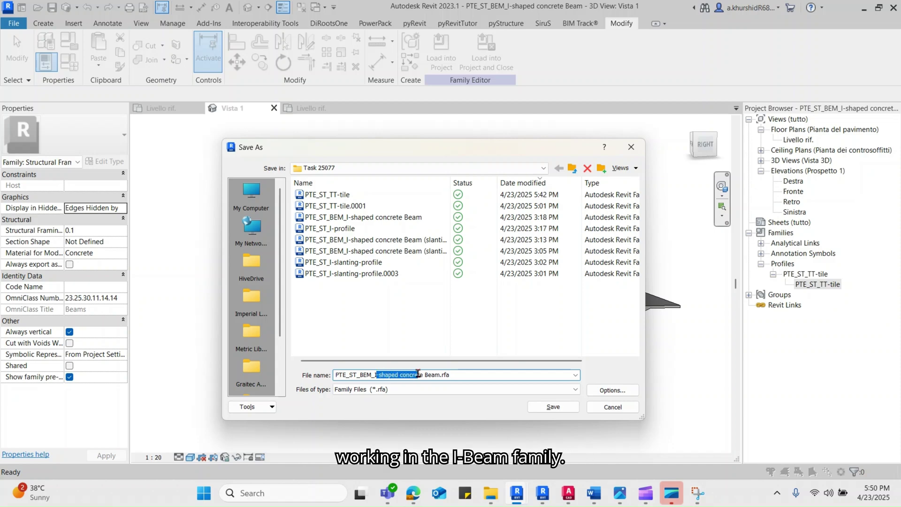
left_click_drag(424, 374, 440, 375)
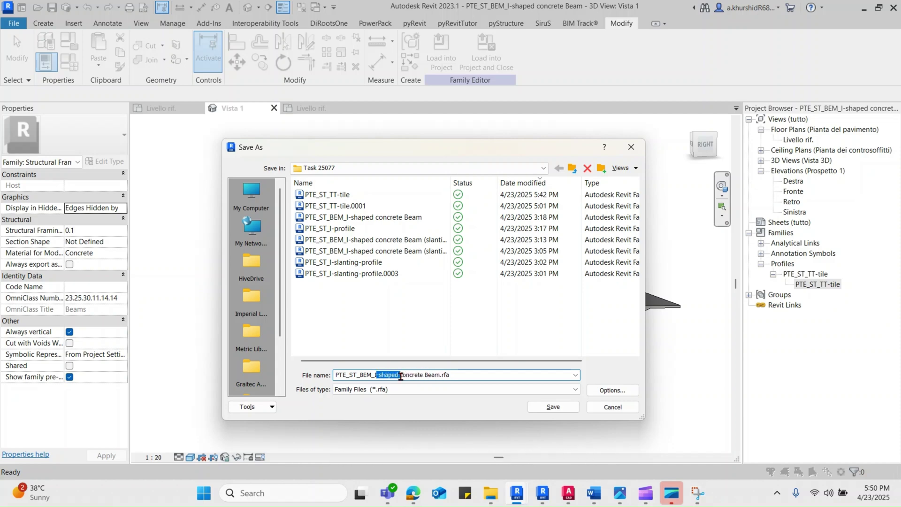
key("BackSpace")
type("TT")
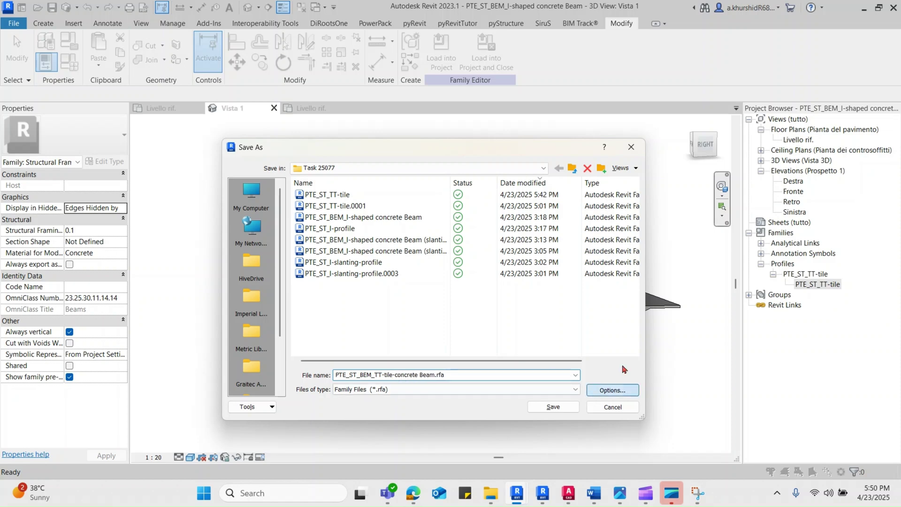
left_click(613, 390)
left_click(622, 364)
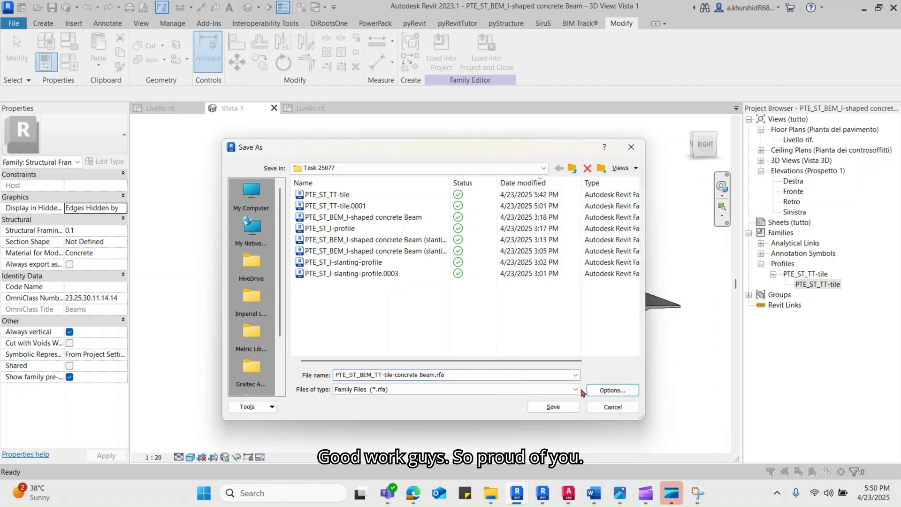
left_click(553, 406)
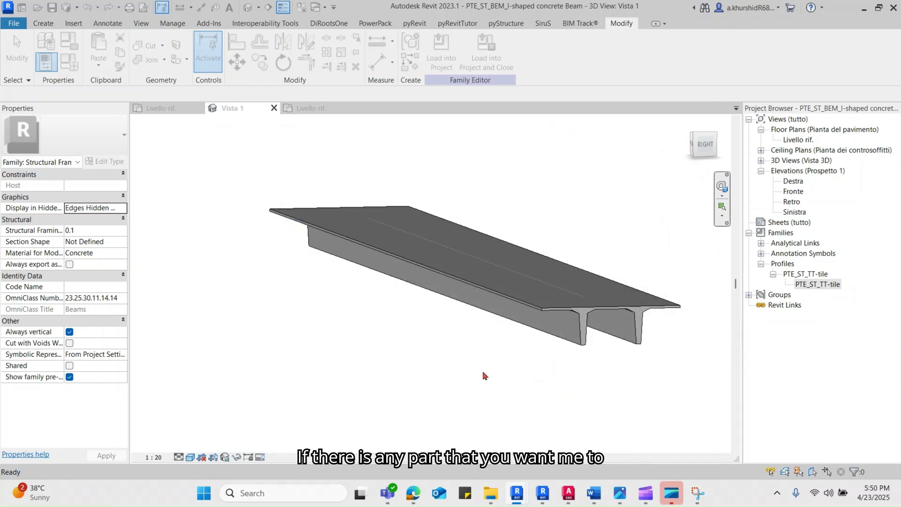